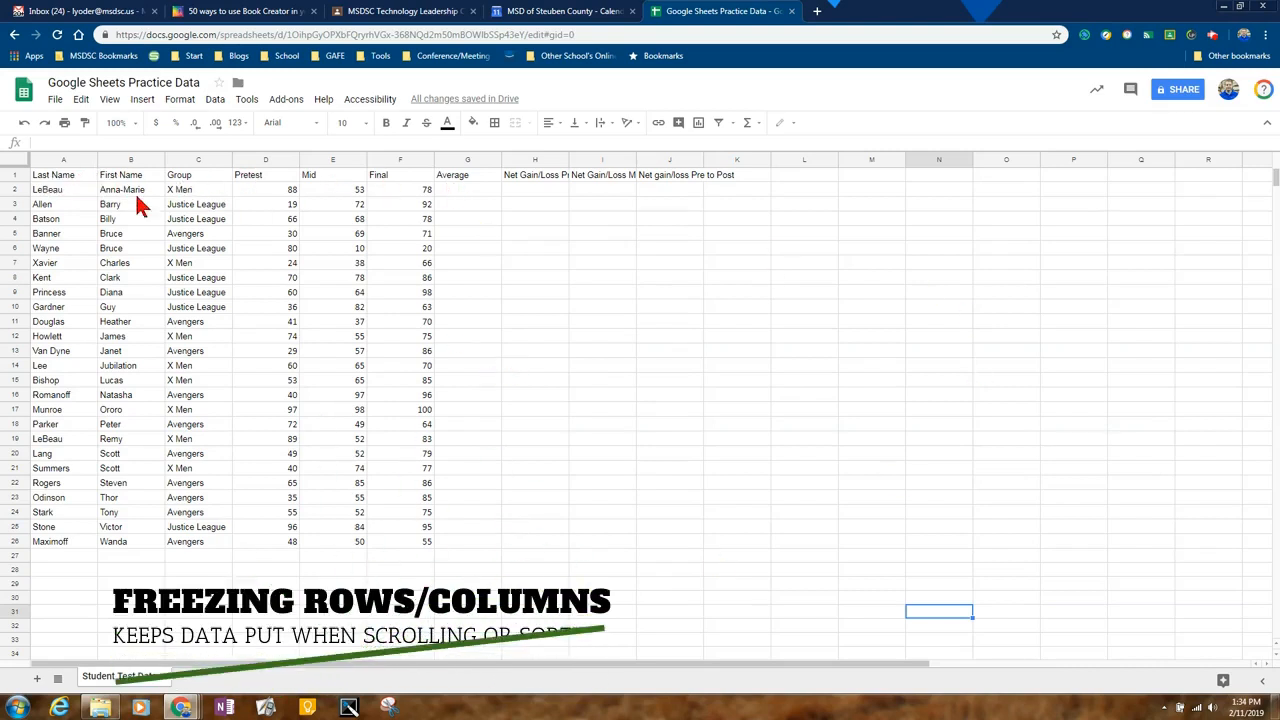
Step: Try sorting the whole sheet A to Z by the Last Name column, and undo the sort
left_click(91, 164)
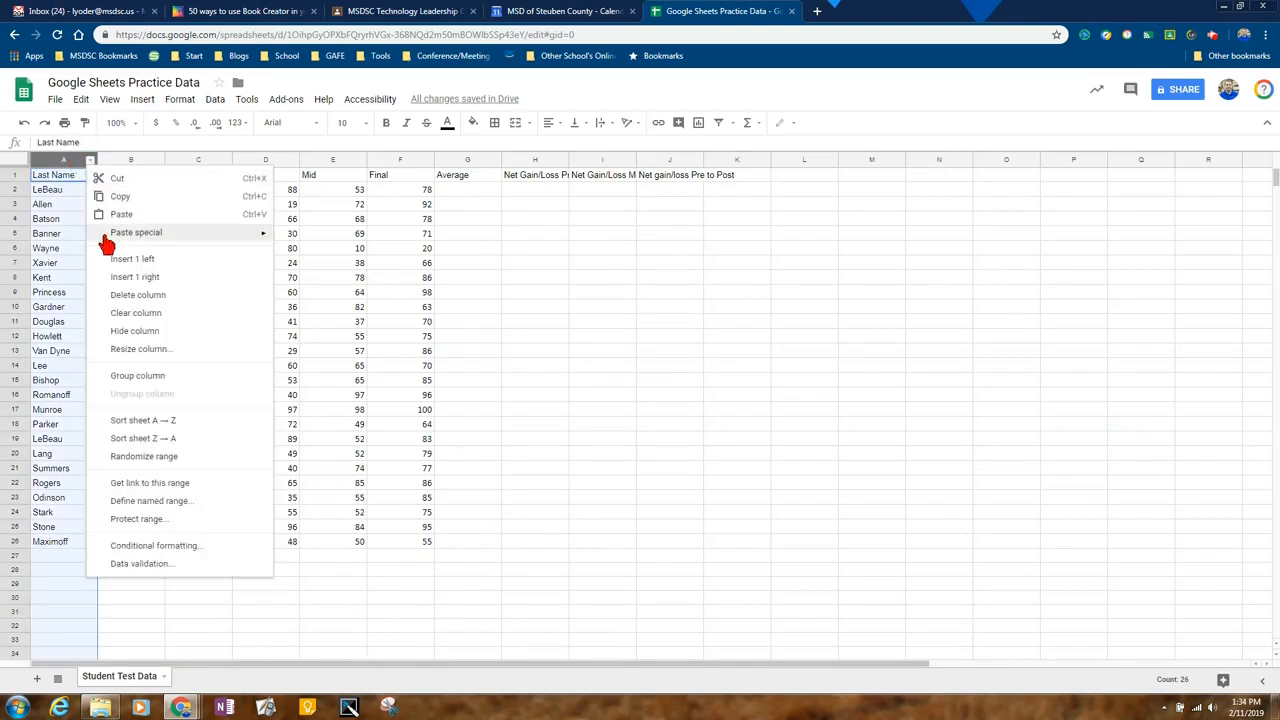
left_click(142, 424)
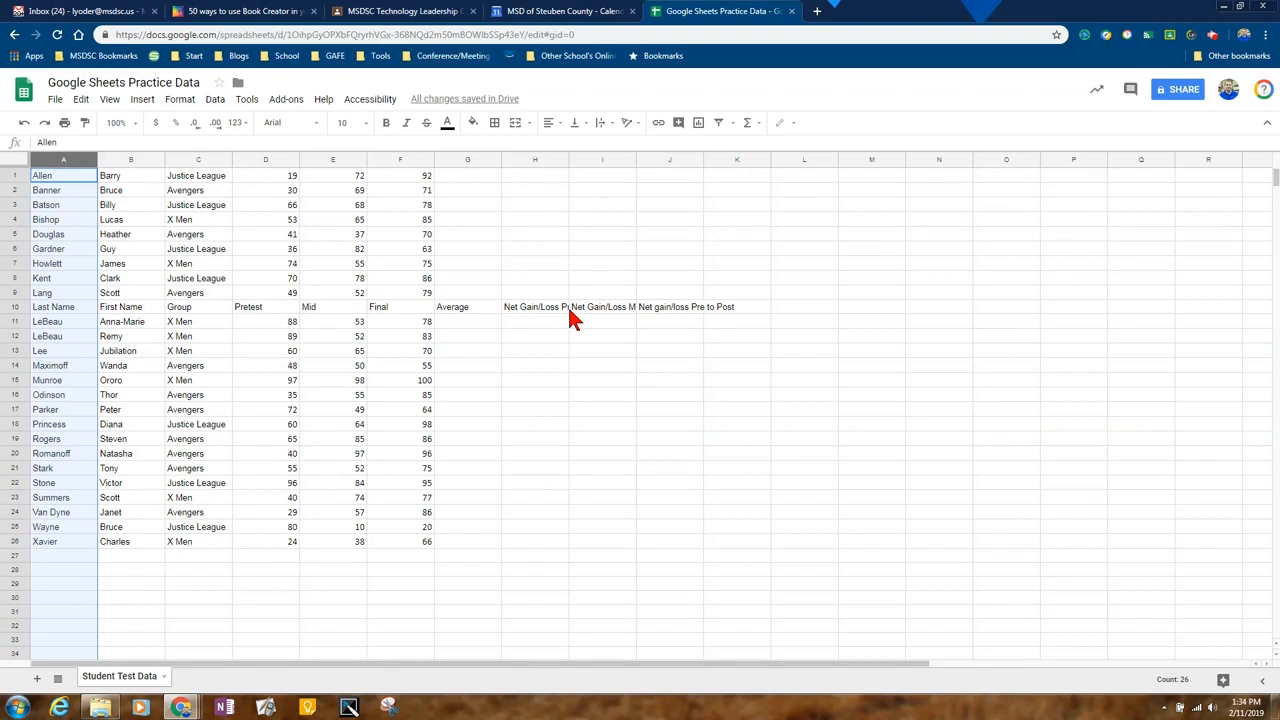
left_click(24, 122)
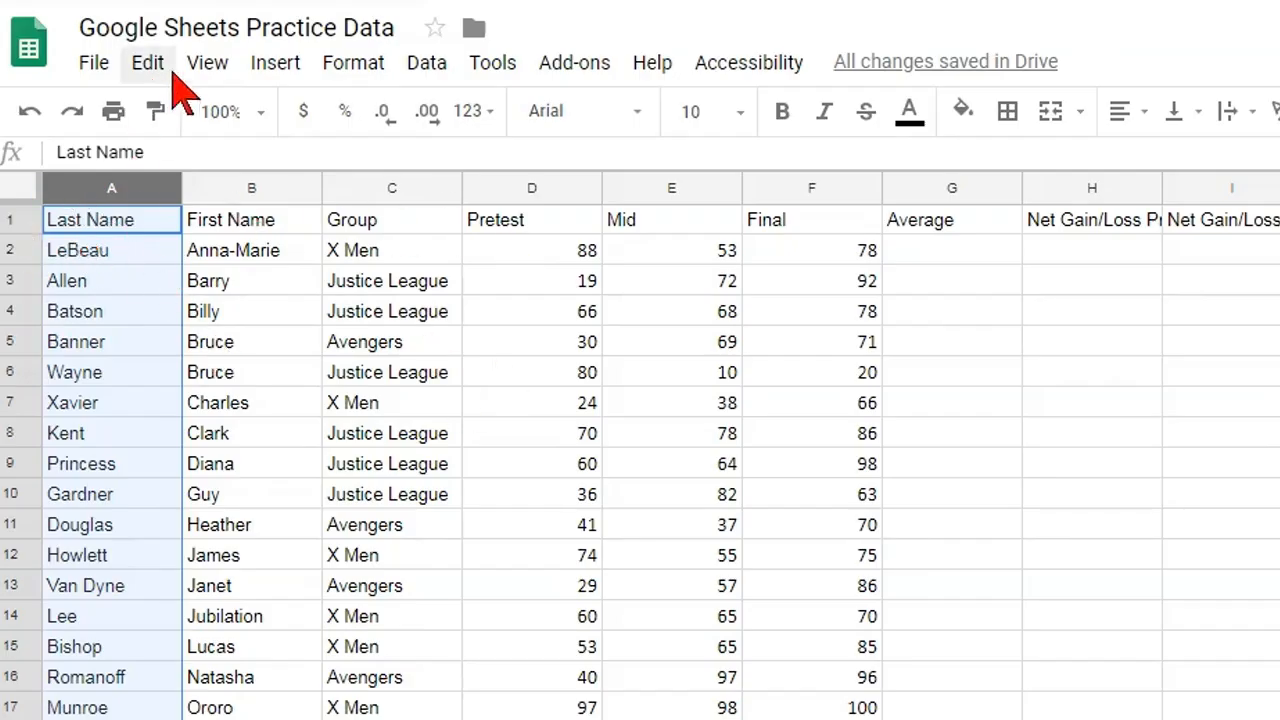
Step: Freeze 1 row so the column headings stay in place
left_click(210, 65)
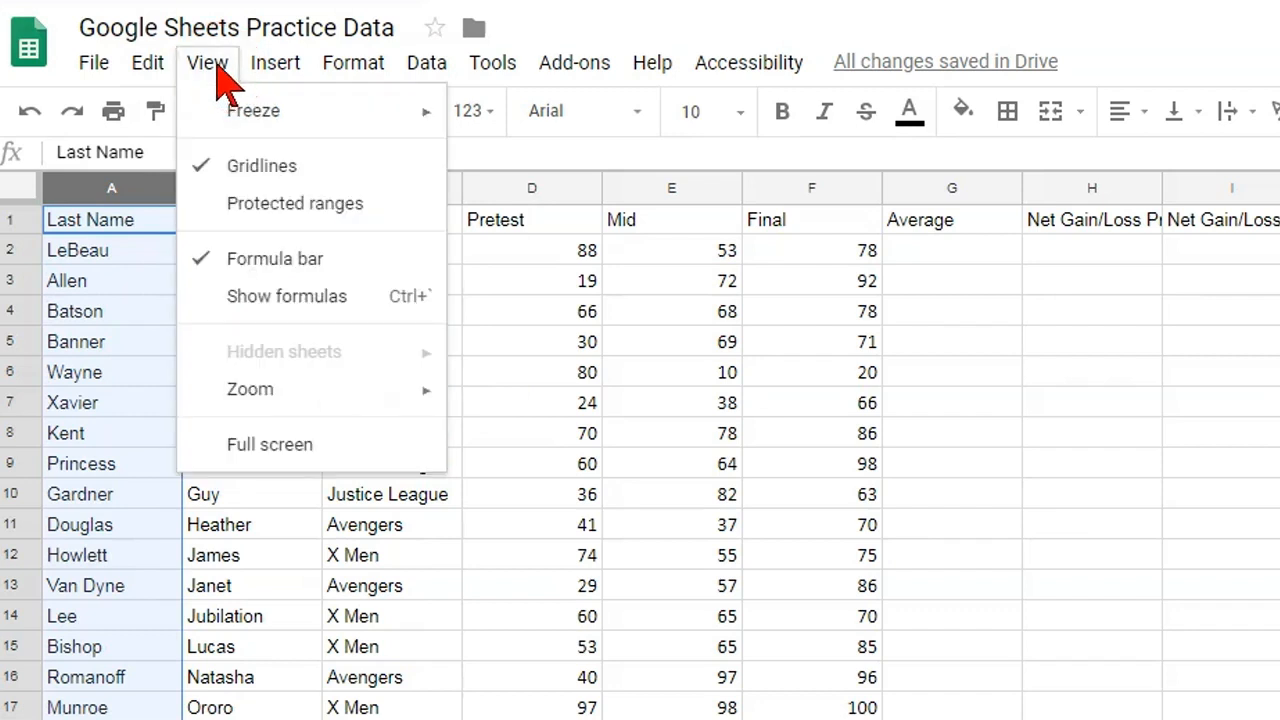
mouse_move(235, 112)
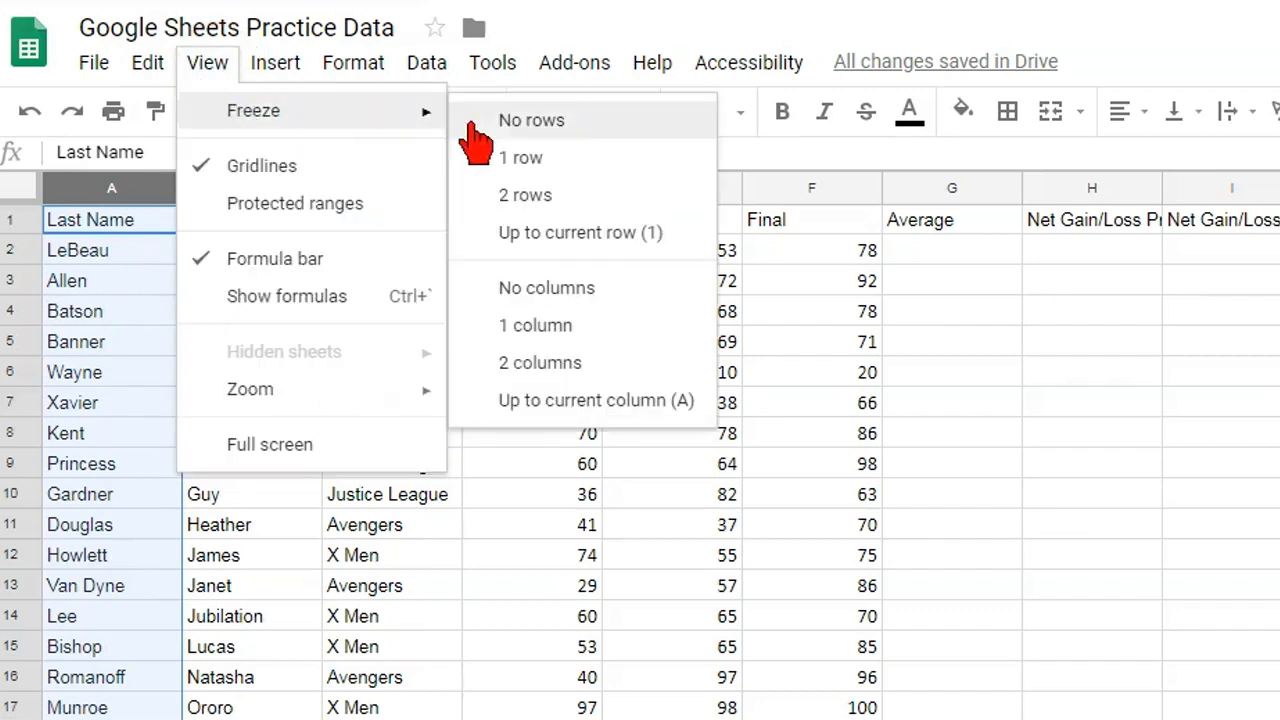
left_click(567, 160)
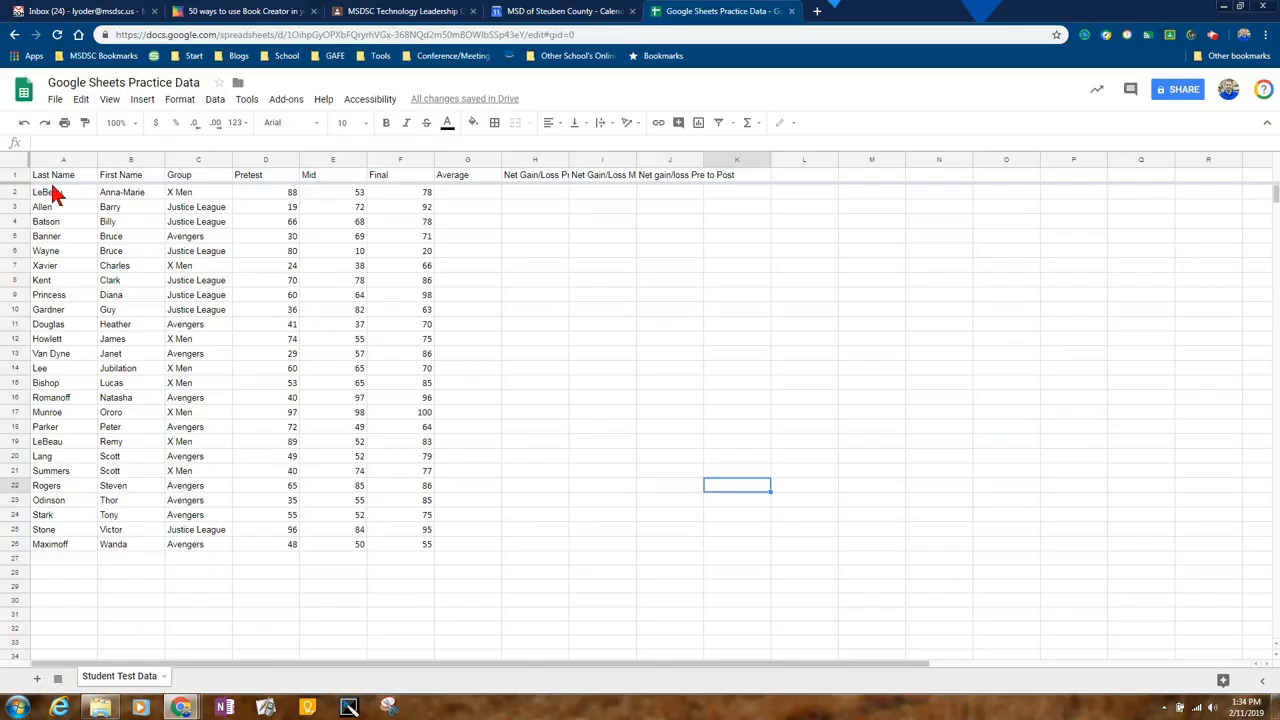
Step: Try sorting the sheet by Last Name A to Z and Z to A with the header row frozen, and undo both sorts
left_click(91, 160)
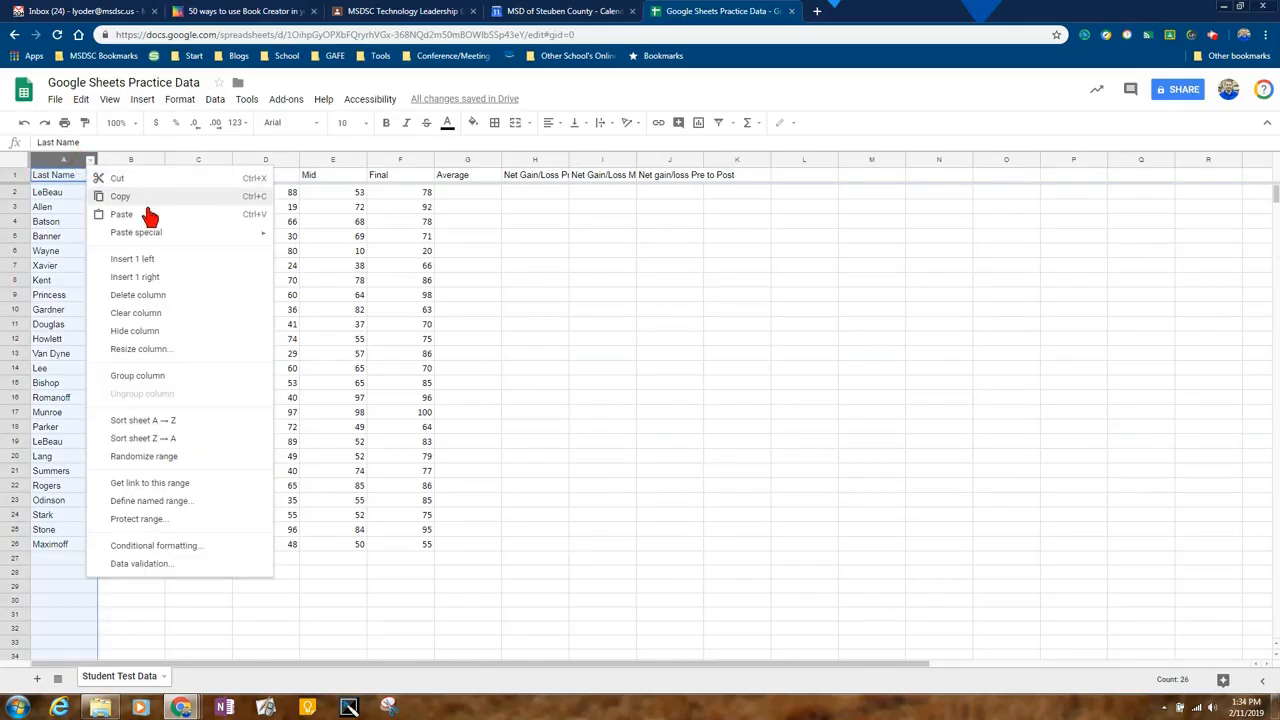
left_click(155, 421)
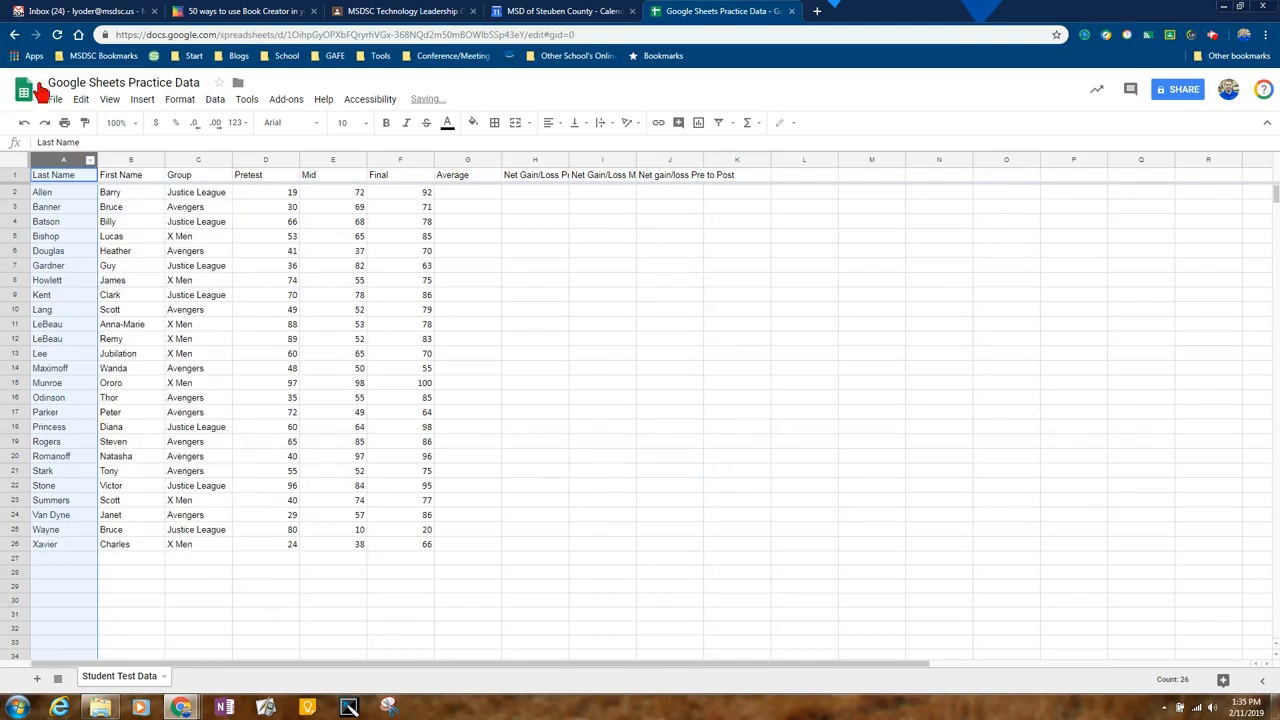
left_click(91, 160)
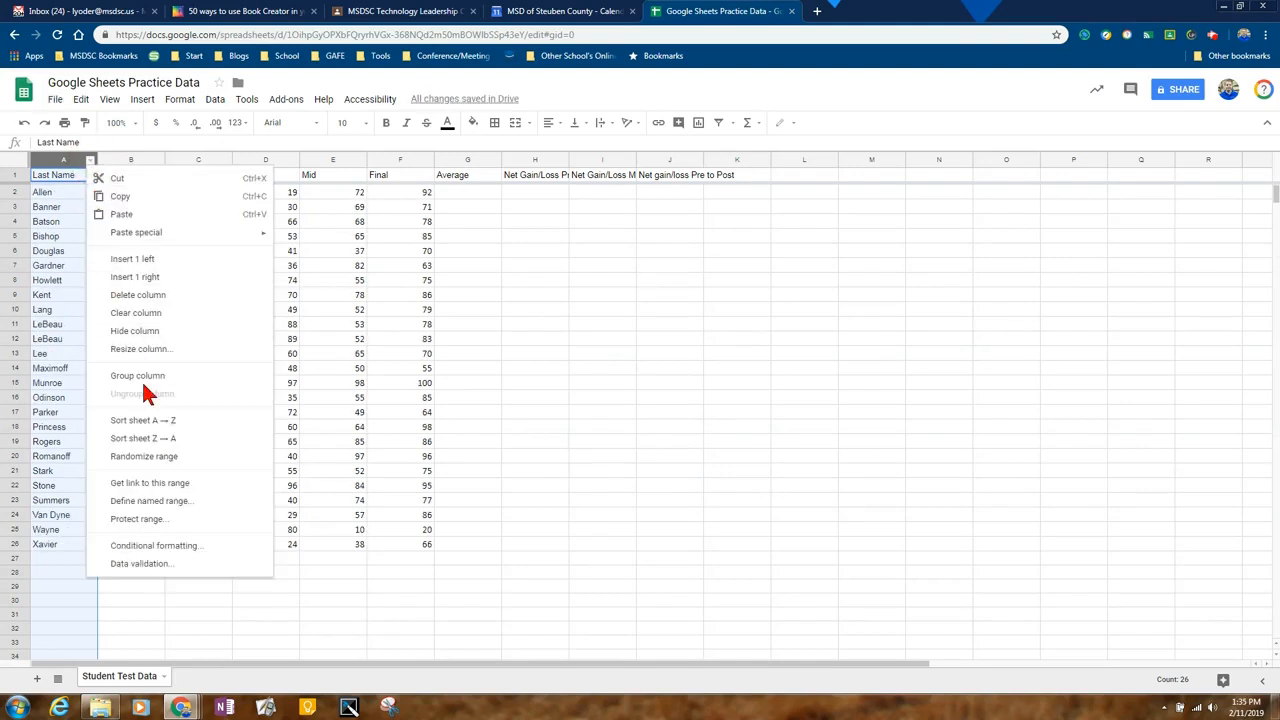
left_click(143, 438)
left_click(24, 122)
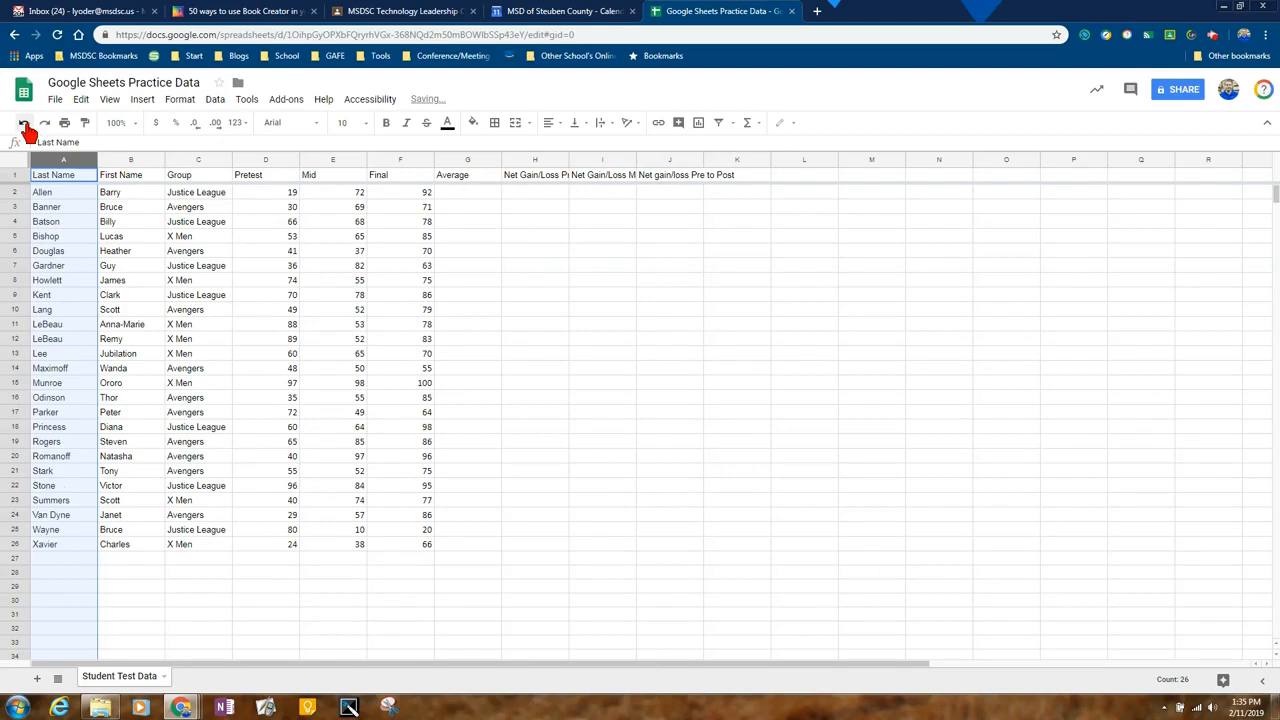
left_click(24, 122)
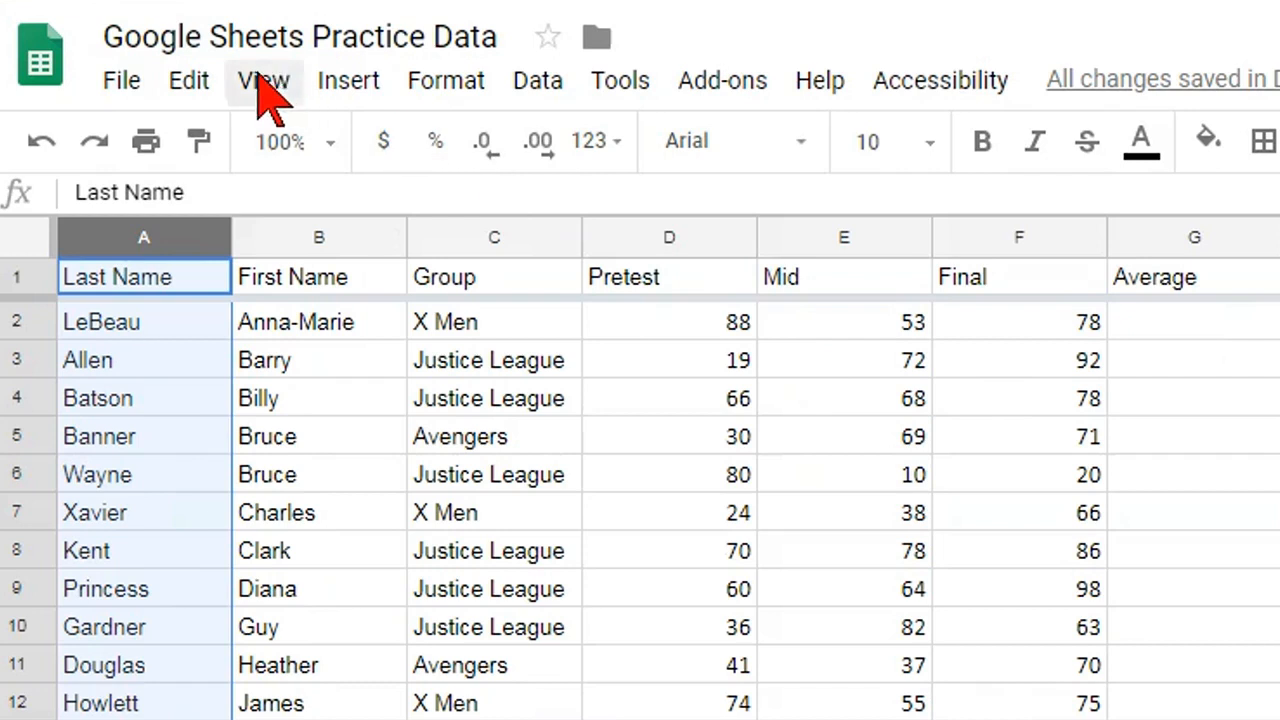
Step: Freeze 2 columns so the last and first names stay in place, and check them against the columns further along
left_click(111, 98)
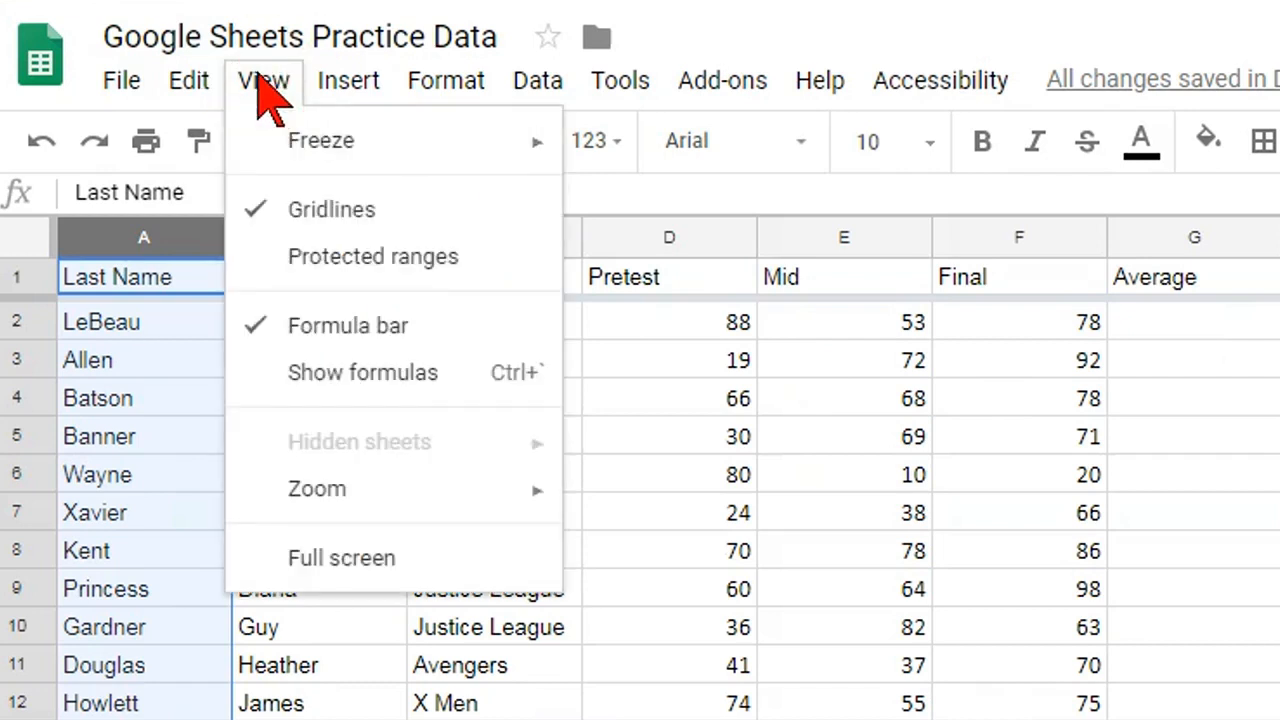
mouse_move(480, 150)
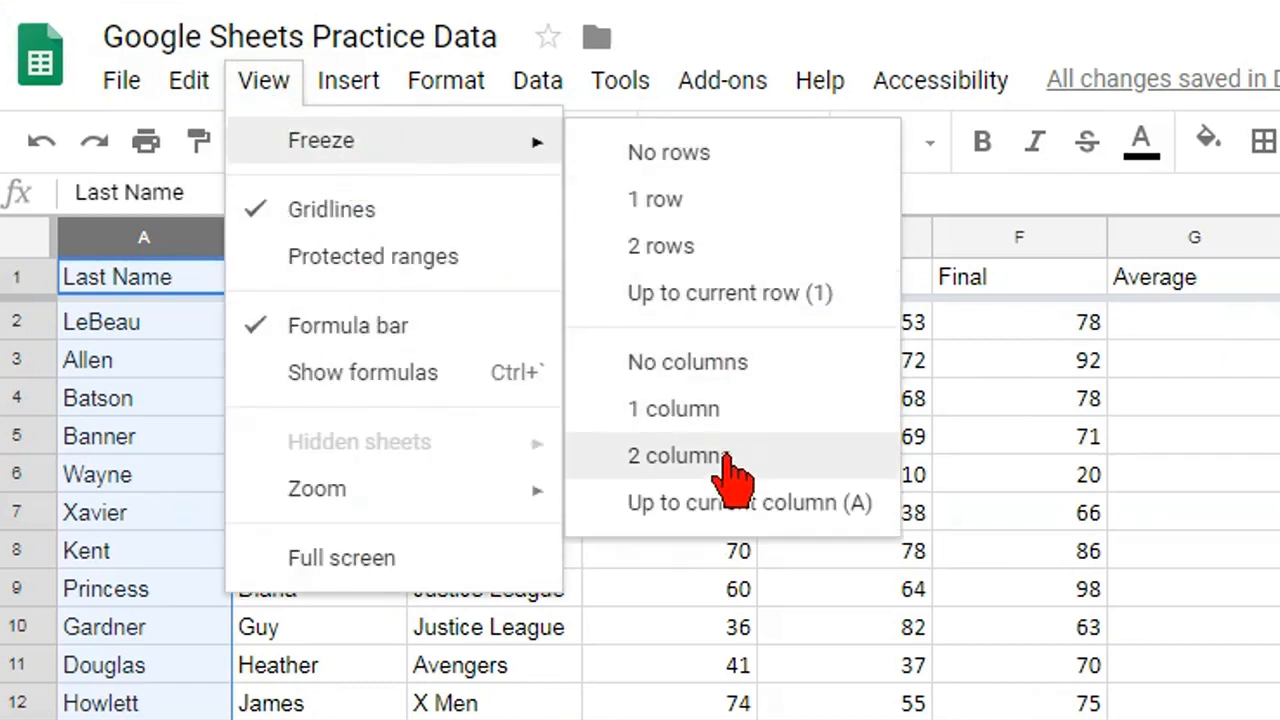
left_click(725, 456)
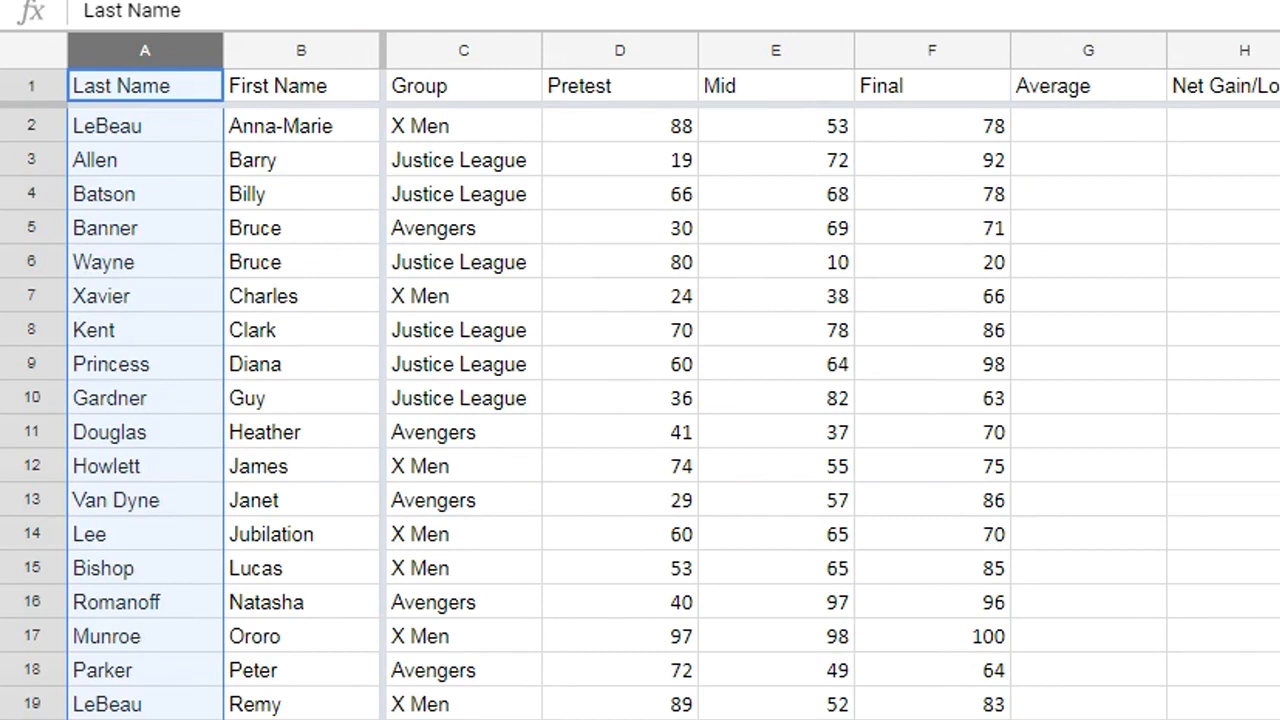
scroll(830, 400, "right", 7)
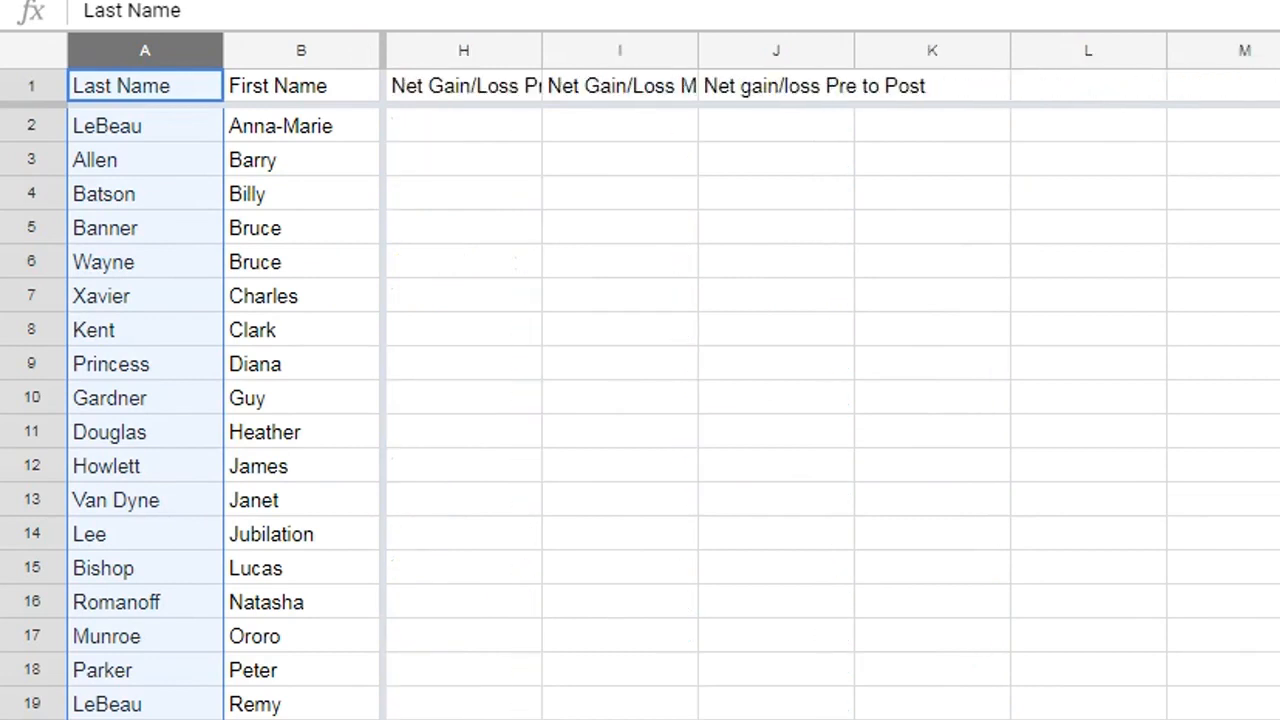
scroll(830, 400, "left", 2)
scroll(830, 400, "left", 5)
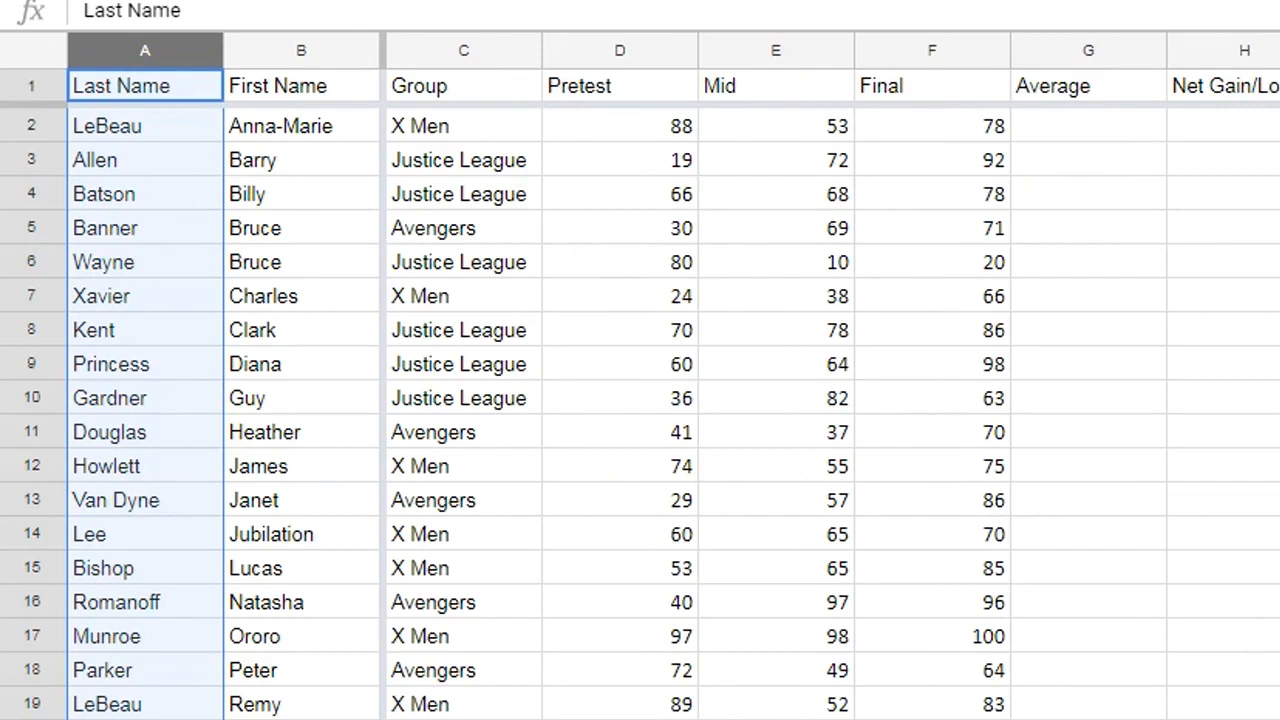
scroll(830, 400, "right", 7)
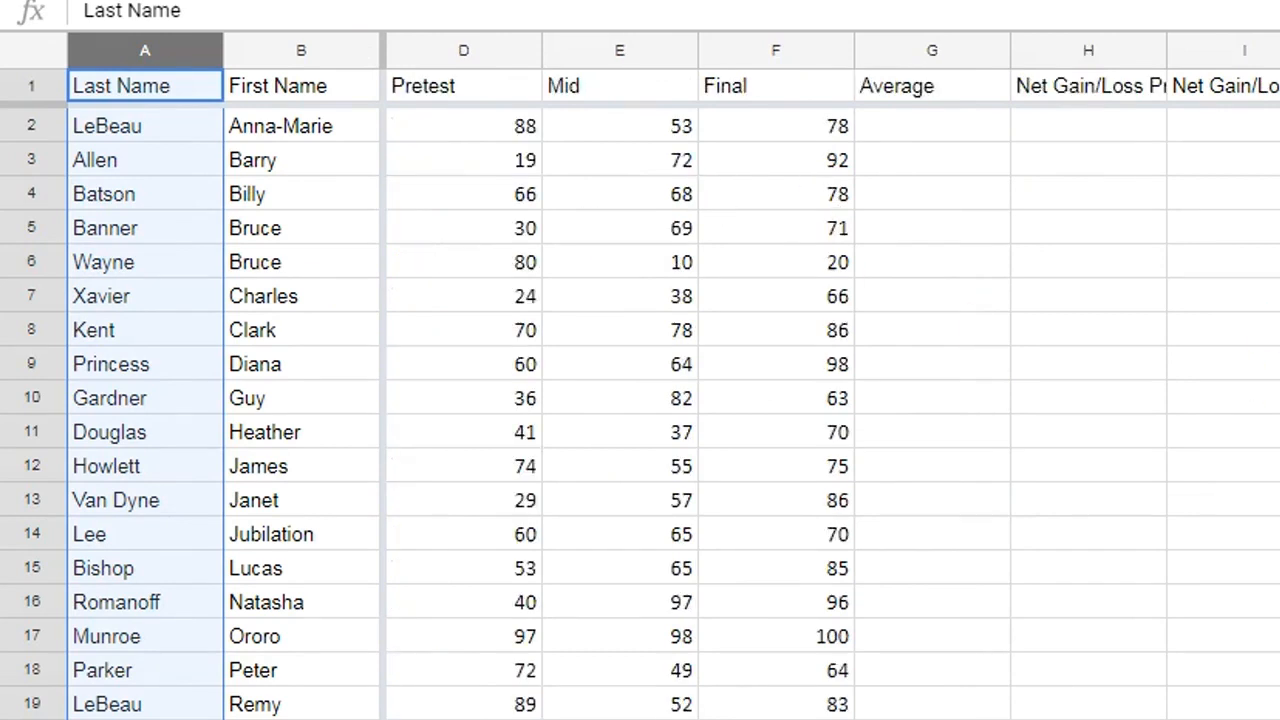
scroll(830, 400, "left", 7)
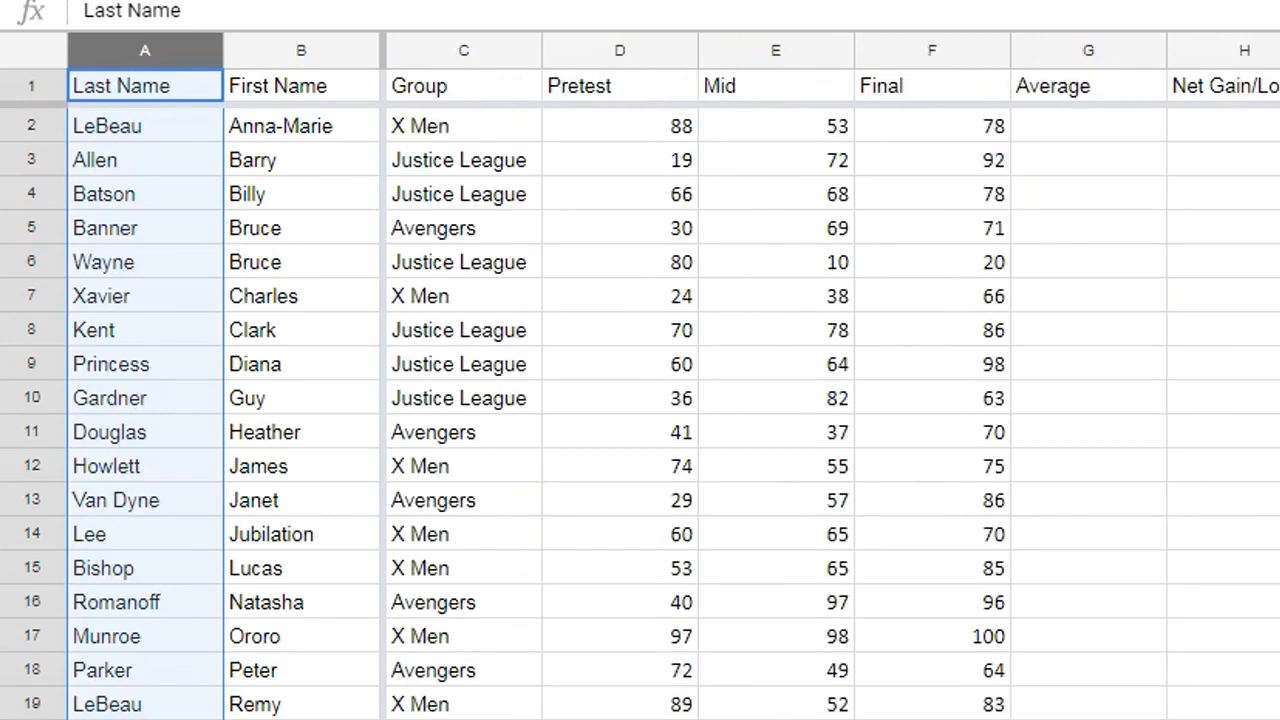
Step: Remove the column freeze by setting it to no columns, and deselect the Last Name column
left_click(238, 0)
mouse_move(446, 0)
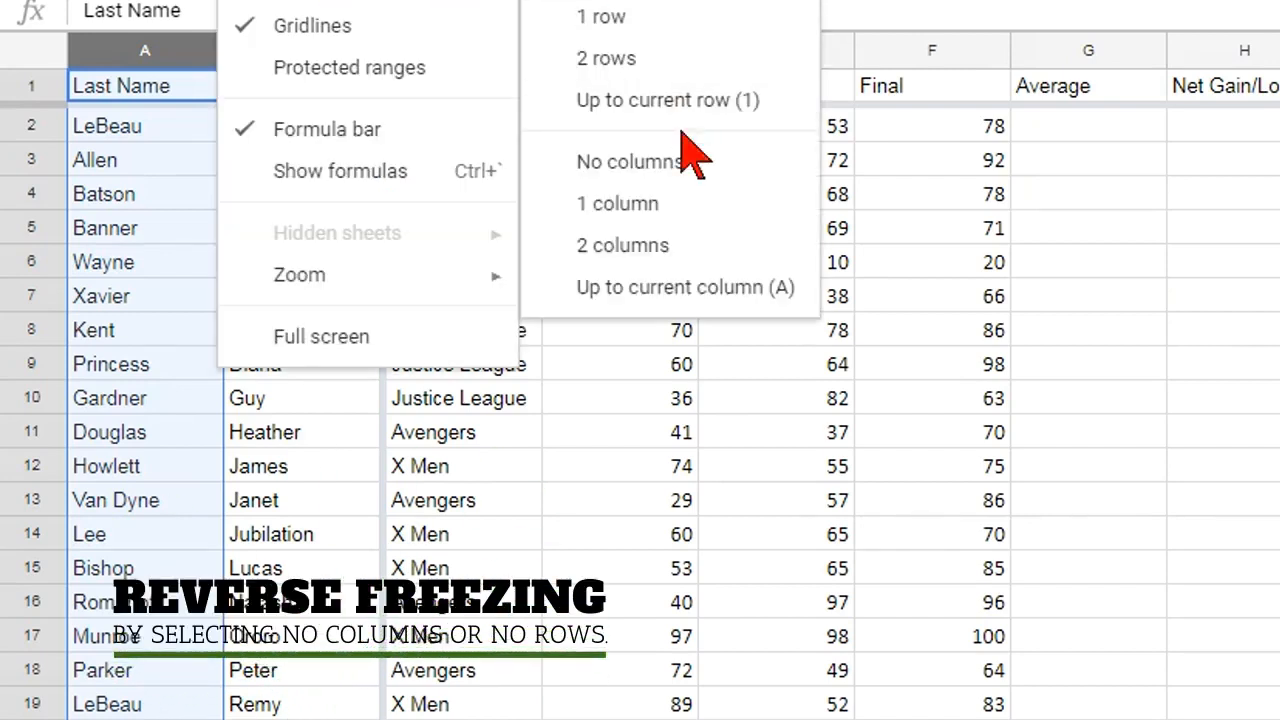
left_click(673, 162)
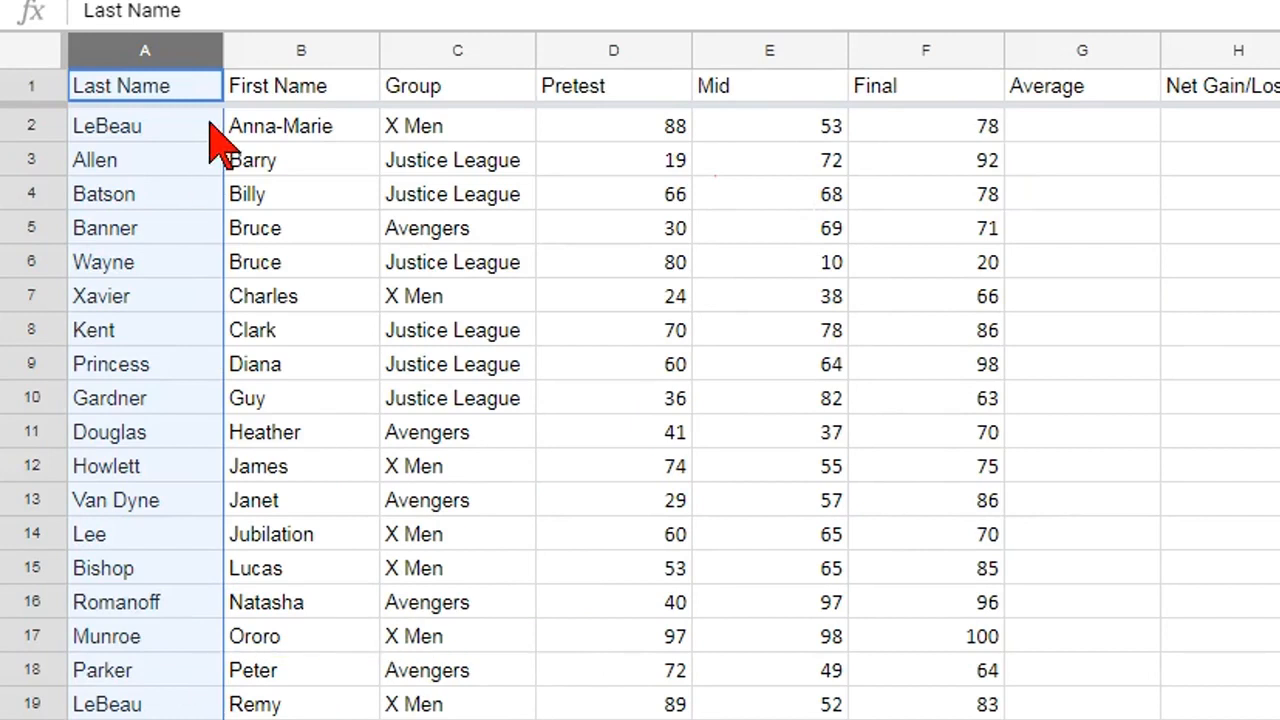
left_click(1279, 719)
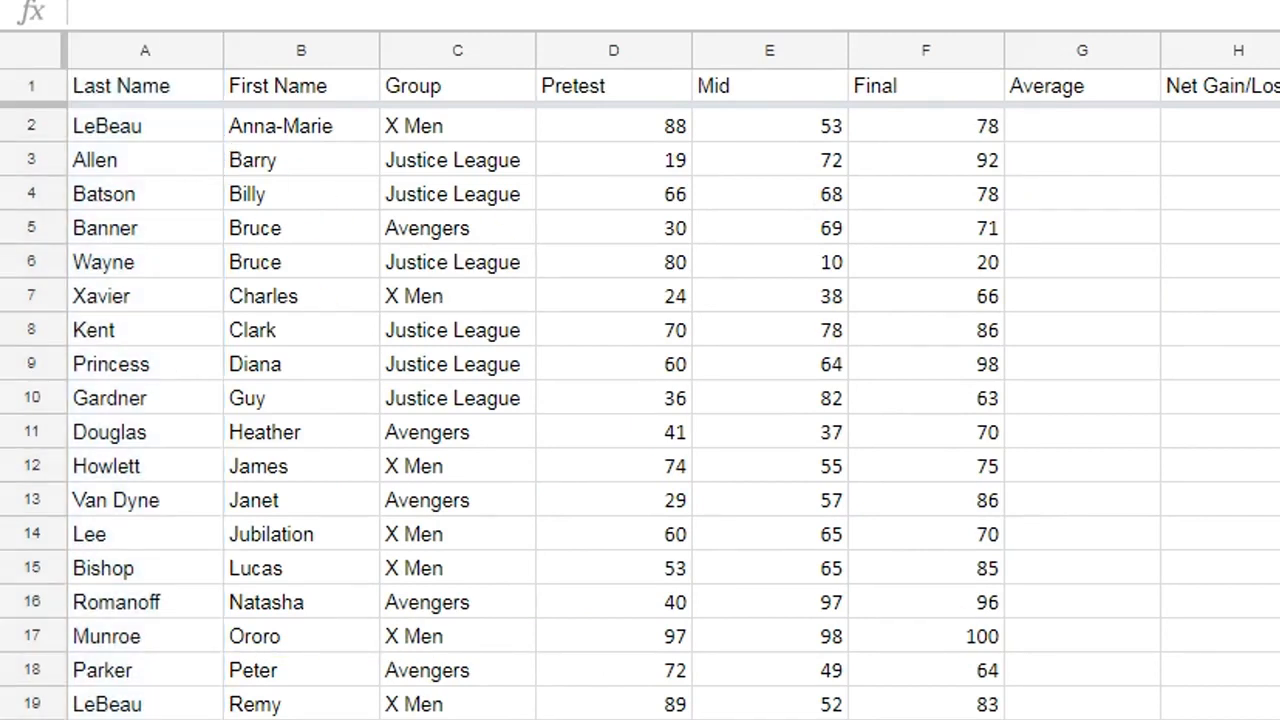
Step: Examine how the frozen header row behaves while going down through the student rows and back
scroll(640, 400, "down", 2)
scroll(640, 400, "up", 2)
scroll(640, 400, "down", 4)
scroll(640, 400, "up", 1)
scroll(640, 400, "up", 3)
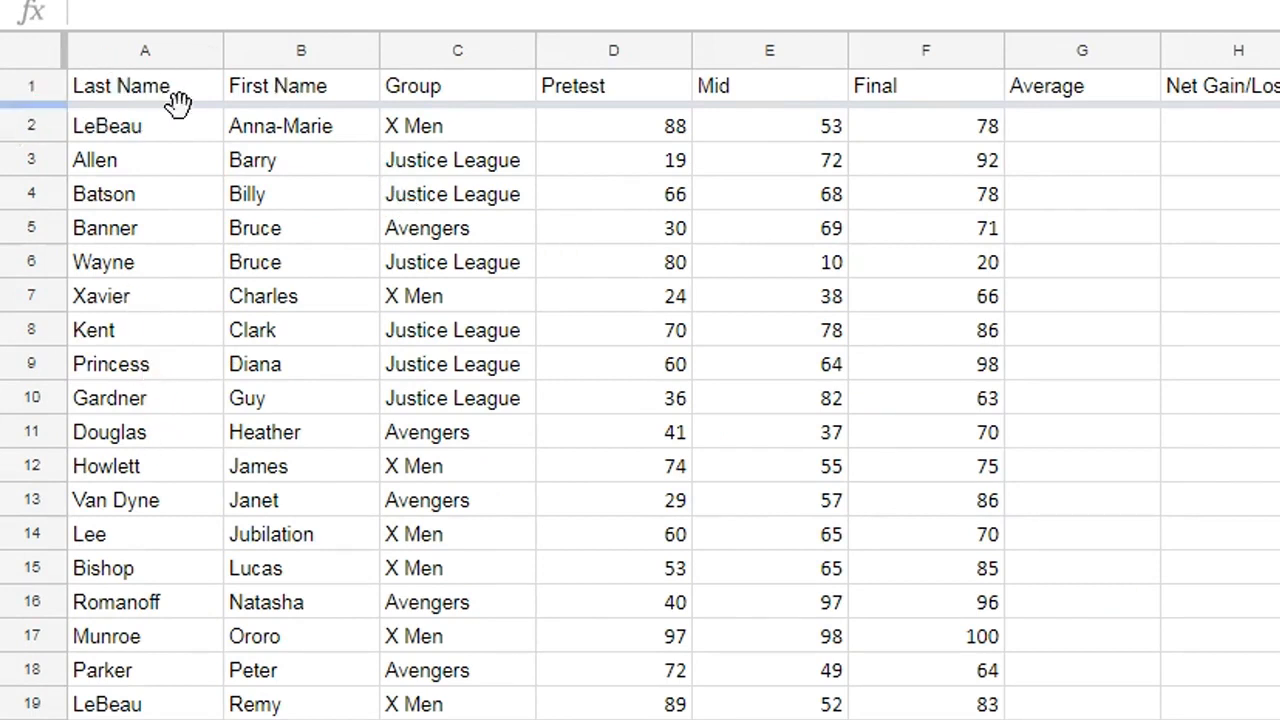
Step: Sort the sheet A to Z by Last Name, and sort it A to Z again by Group
left_click(205, 52)
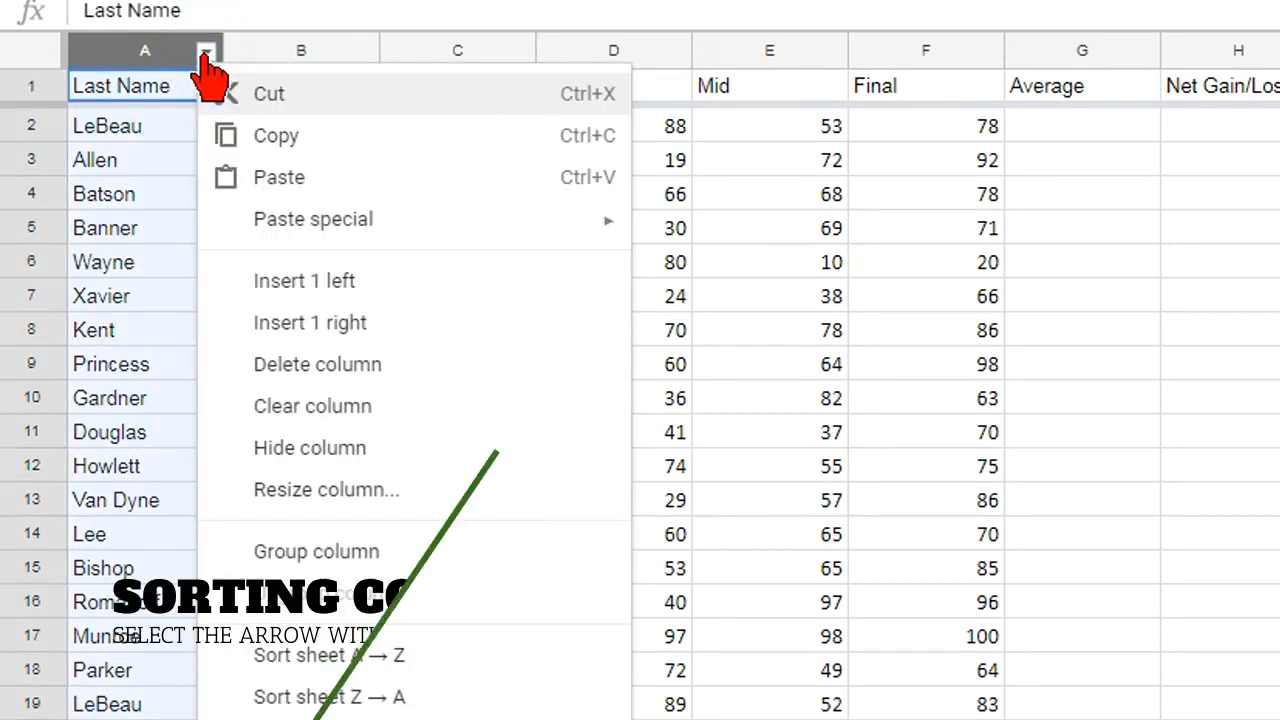
left_click(333, 656)
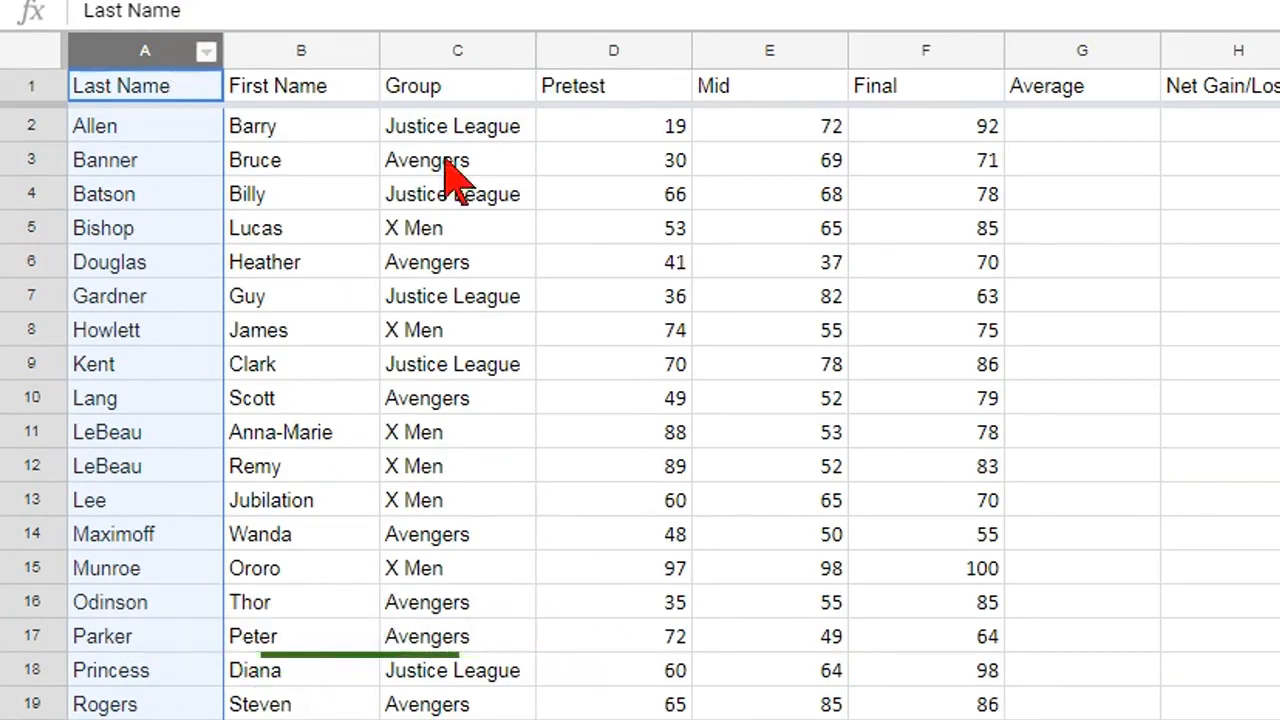
left_click(518, 52)
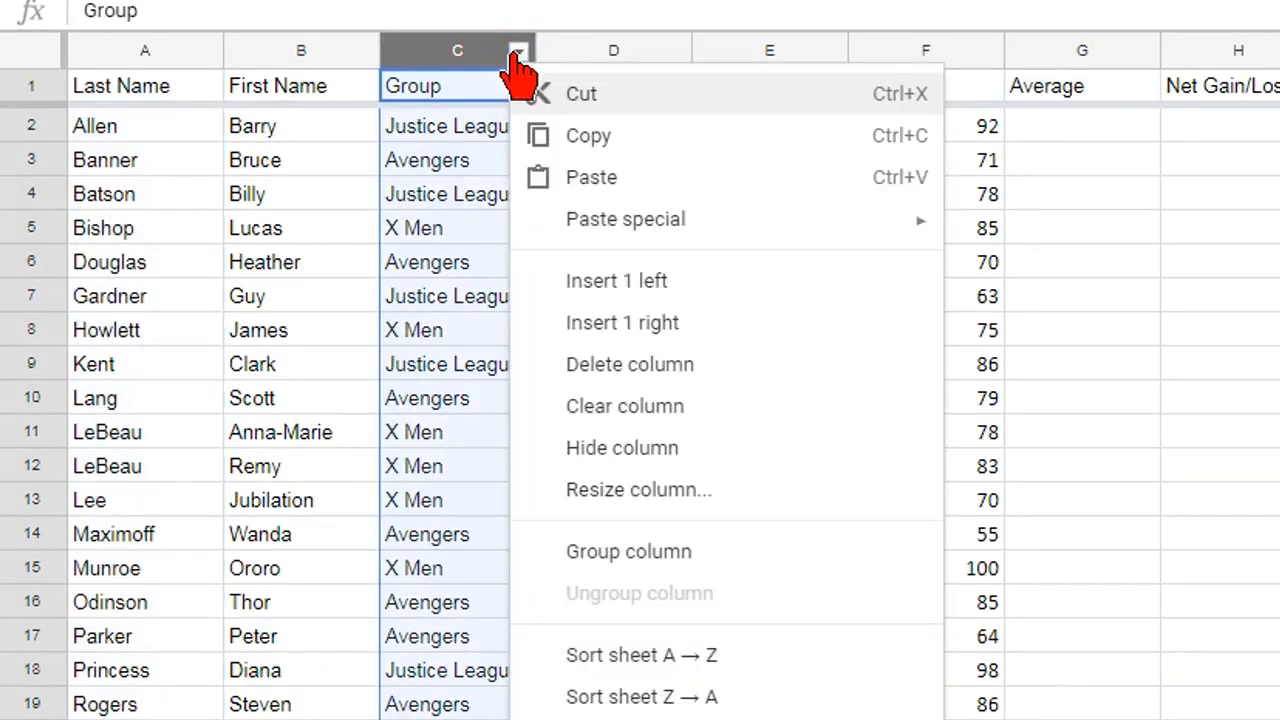
left_click(635, 660)
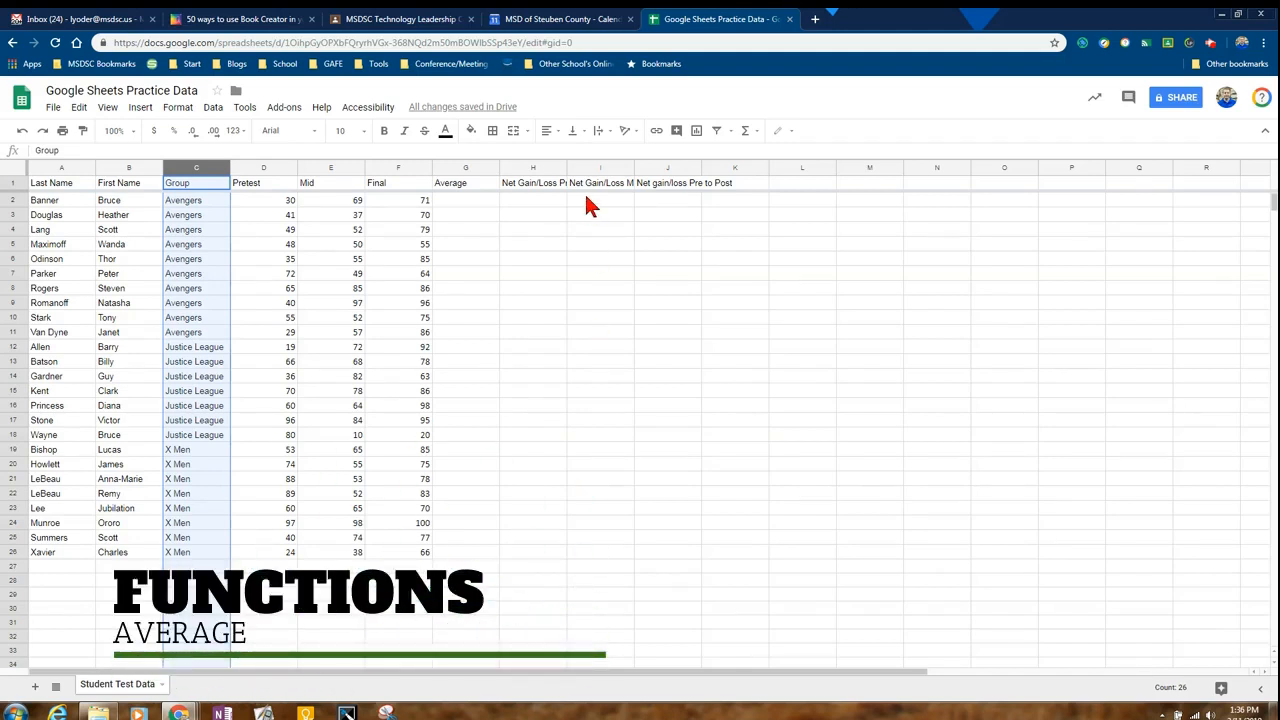
Step: Insert the AVERAGE function in cell G2 for the Pretest, Mid and Final scores in D2:F2
left_click(465, 201)
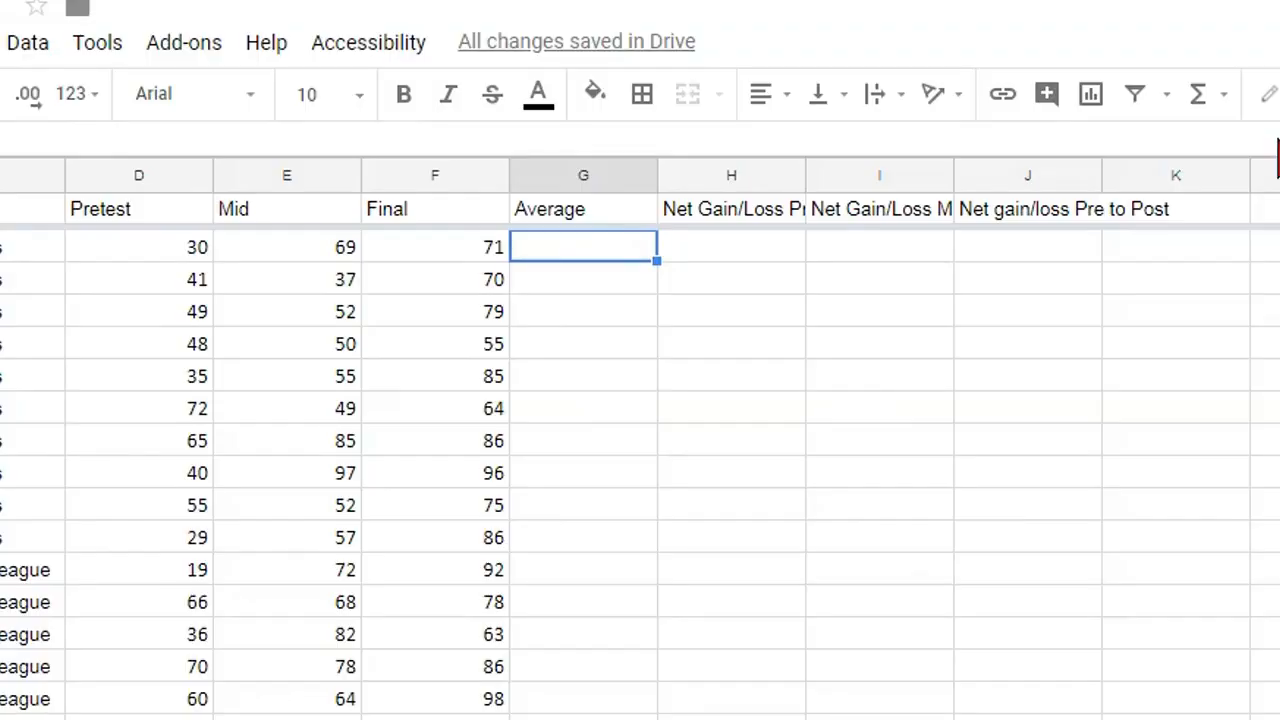
left_click(1226, 105)
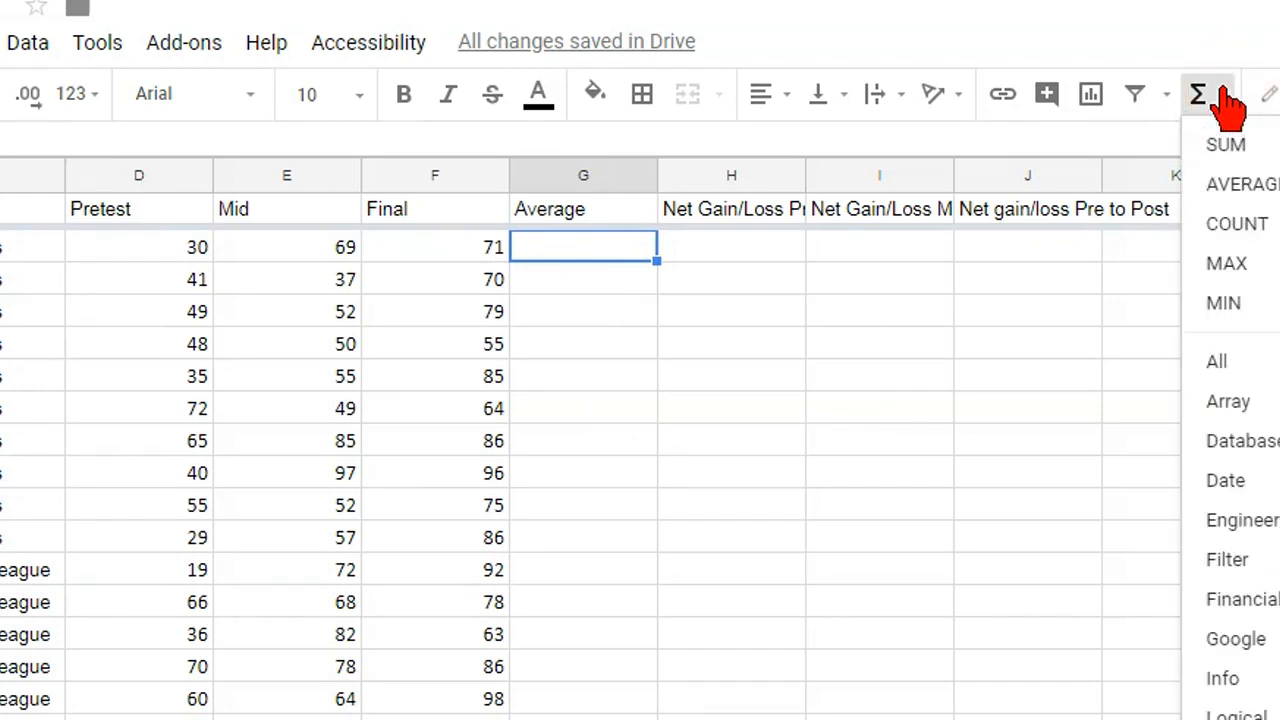
left_click(1245, 188)
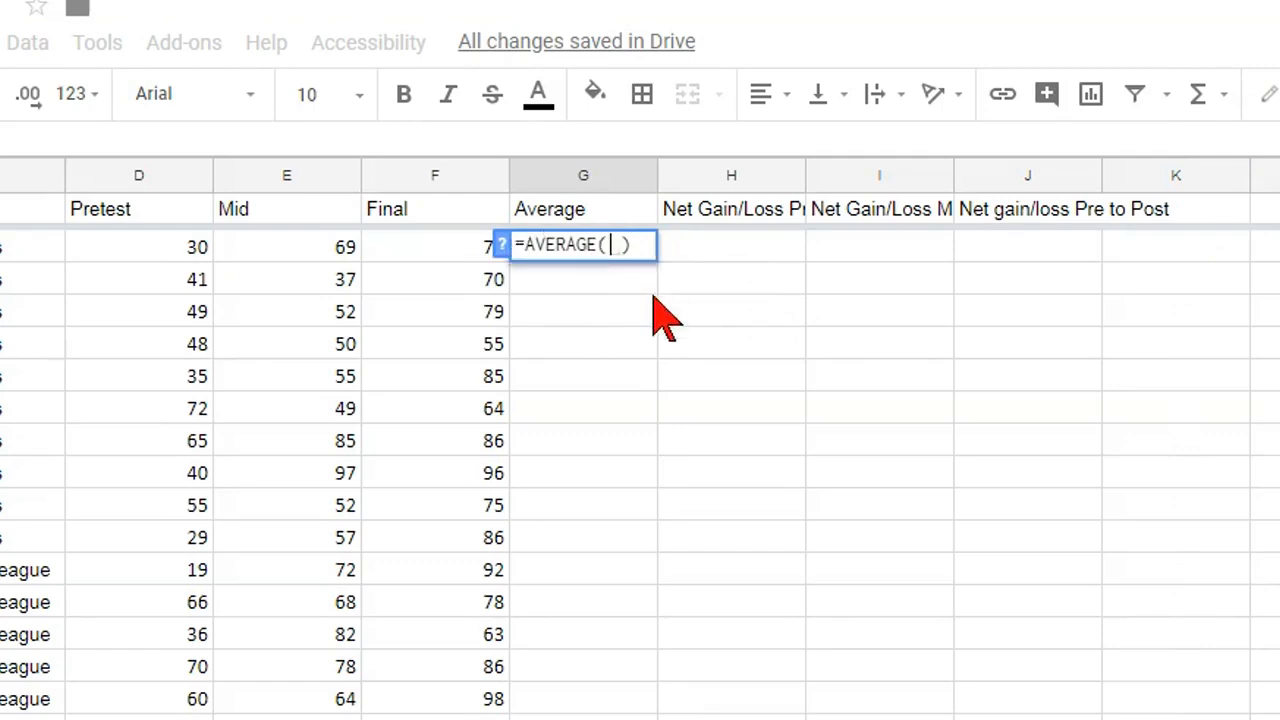
left_click(156, 250)
left_click_drag(160, 262, 415, 268)
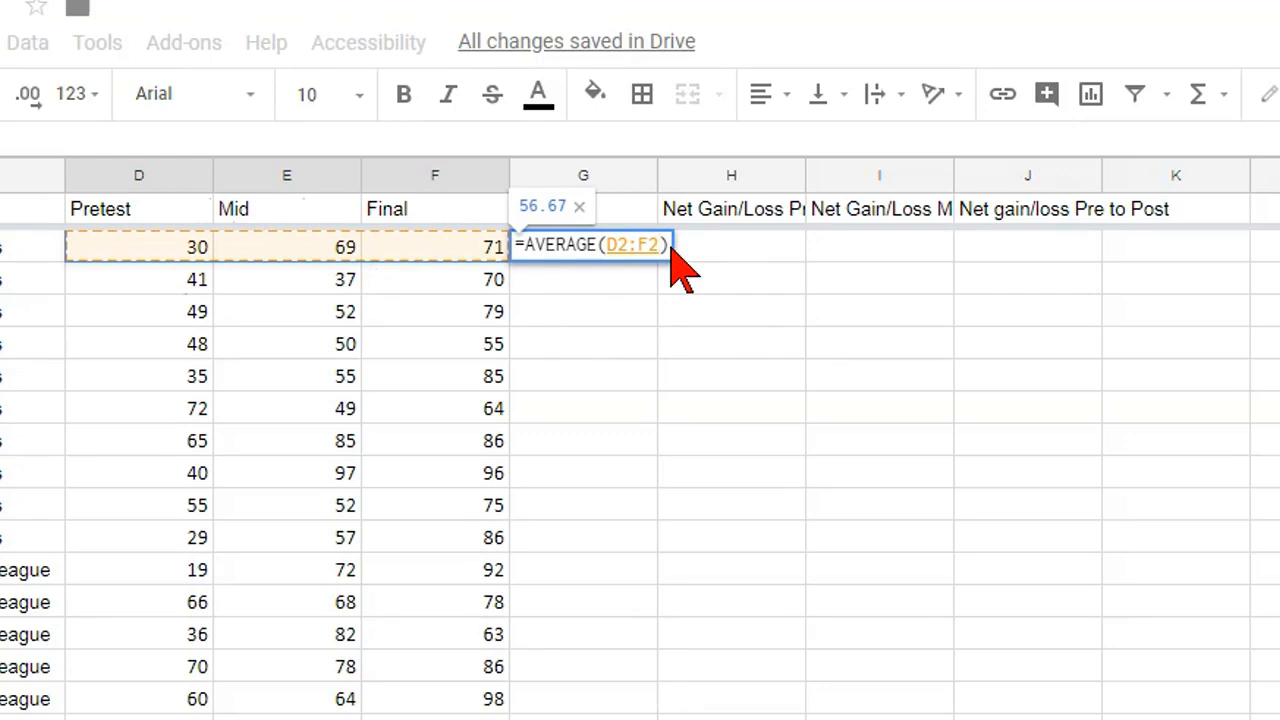
key("Return")
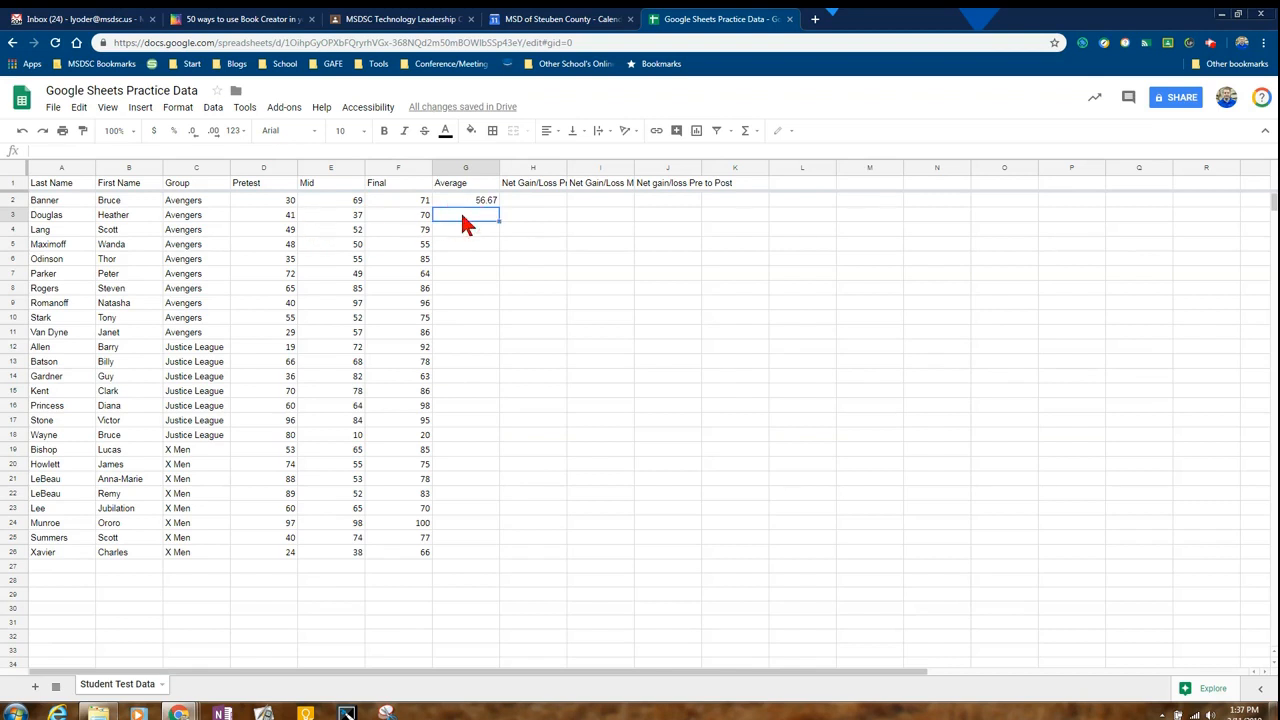
Step: Enter the formula =AVERAGE(D3:F3) in cell G3 for the second student's scores
type("=AV")
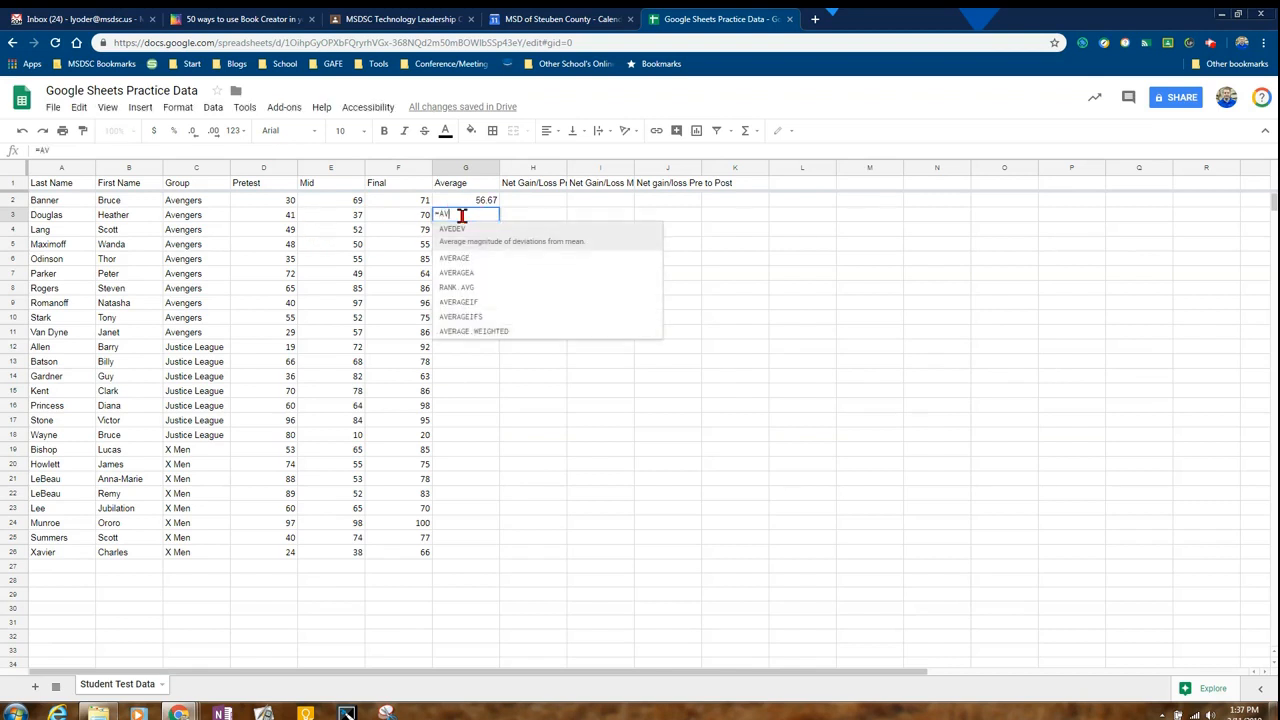
type("ERAGE(")
left_click_drag(274, 217, 391, 216)
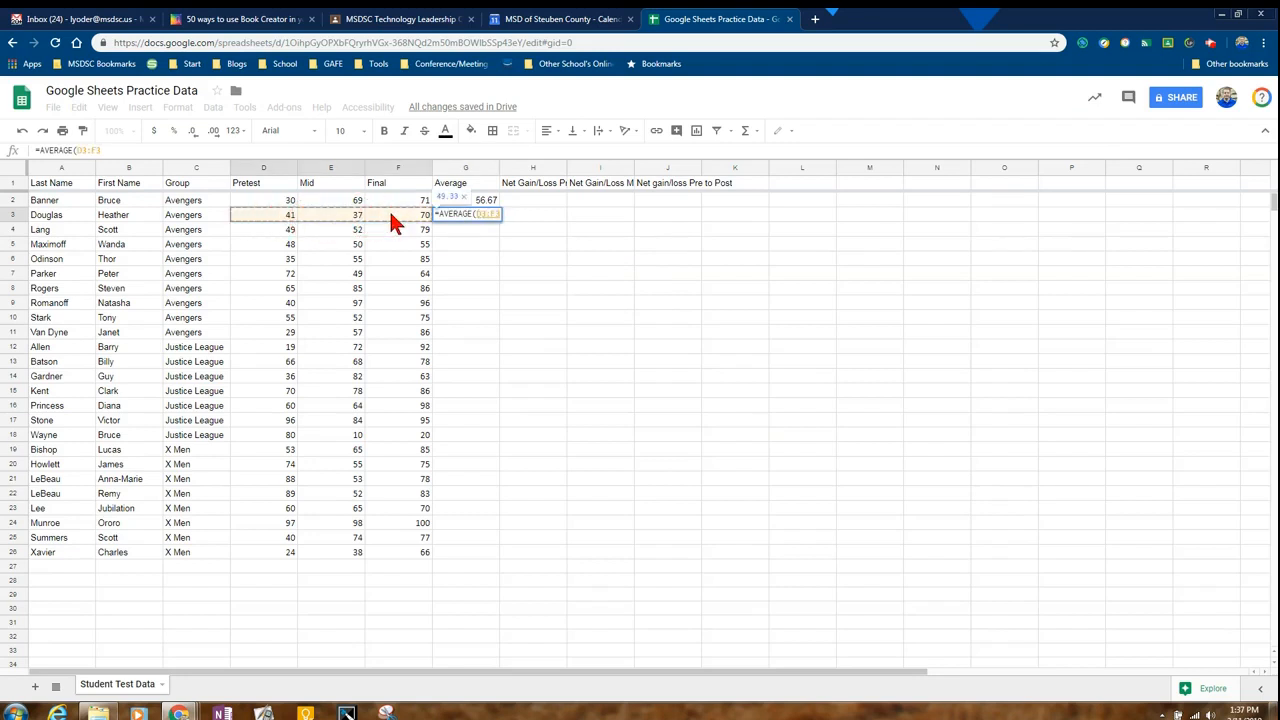
key("Return")
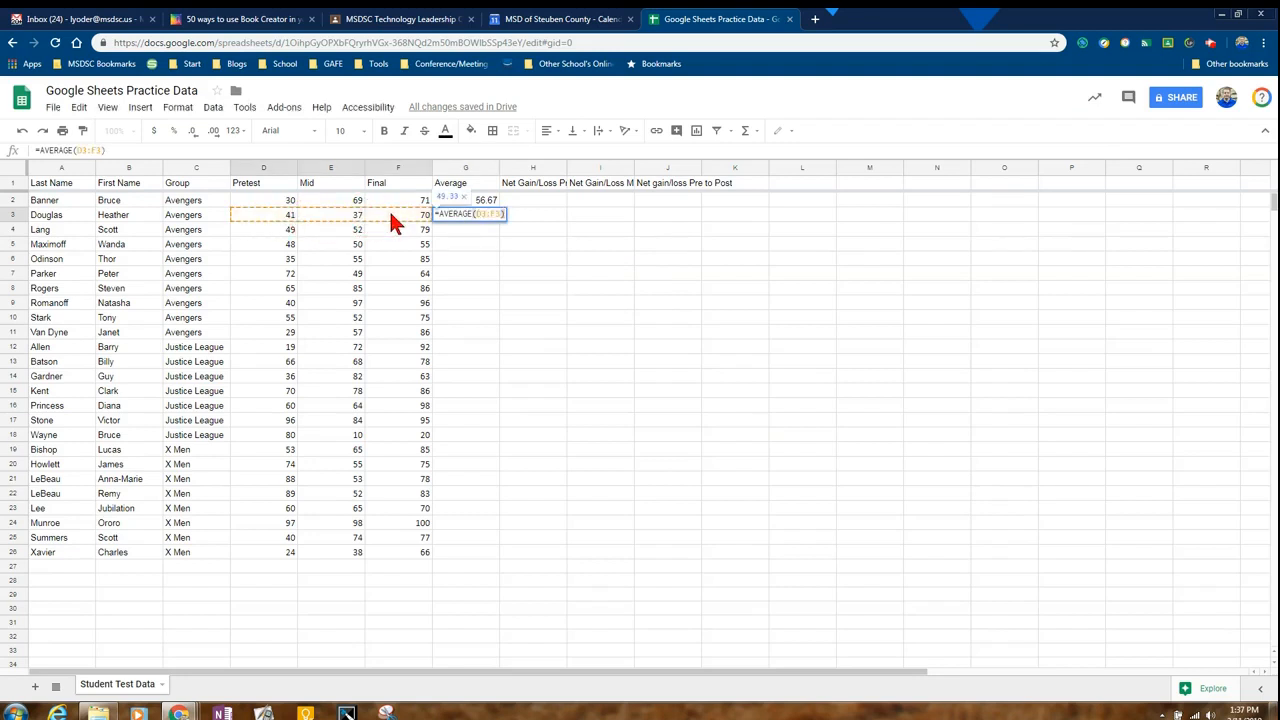
left_click(528, 288)
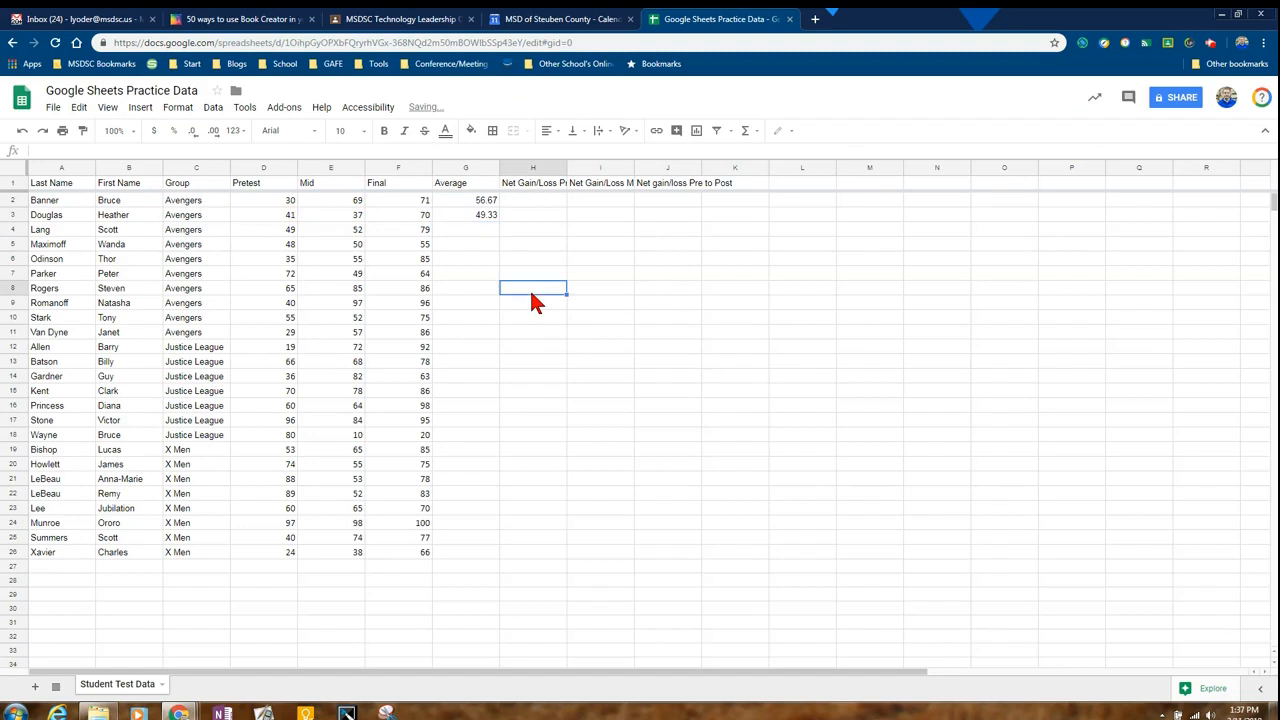
Step: Fill the average formula from G3 down through G26, and undo the fill
left_click(486, 201)
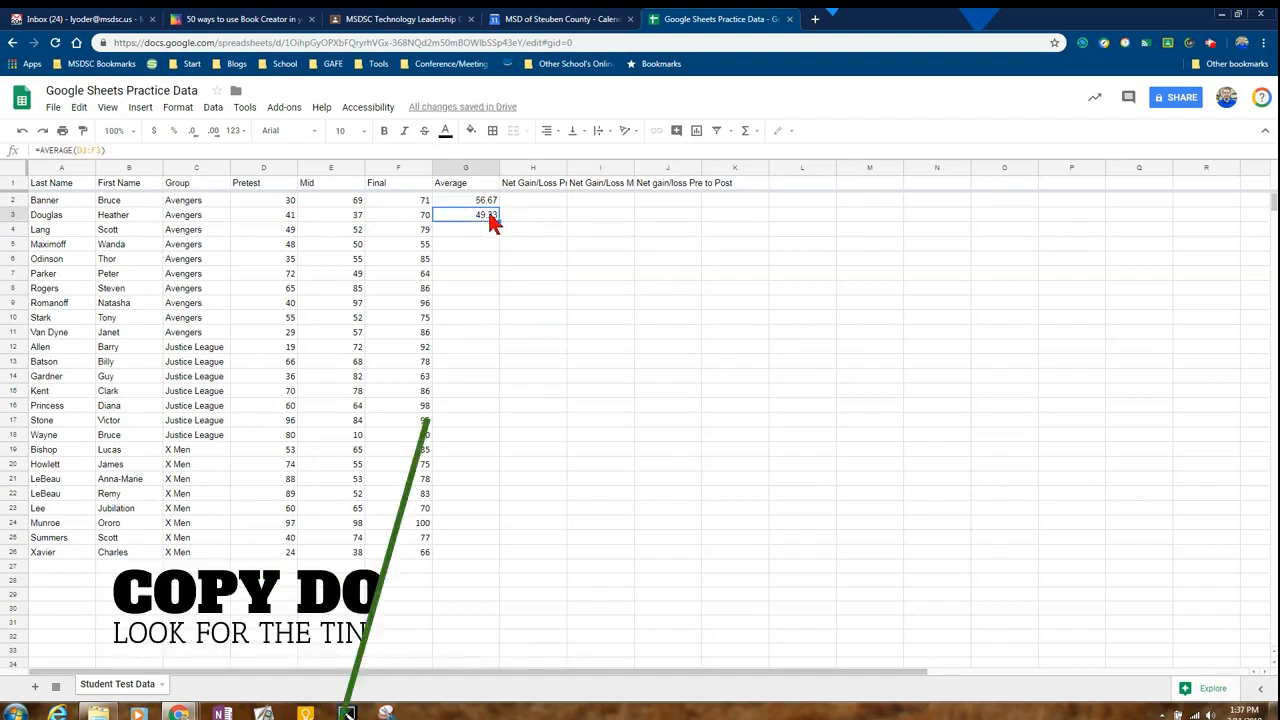
left_click(490, 216)
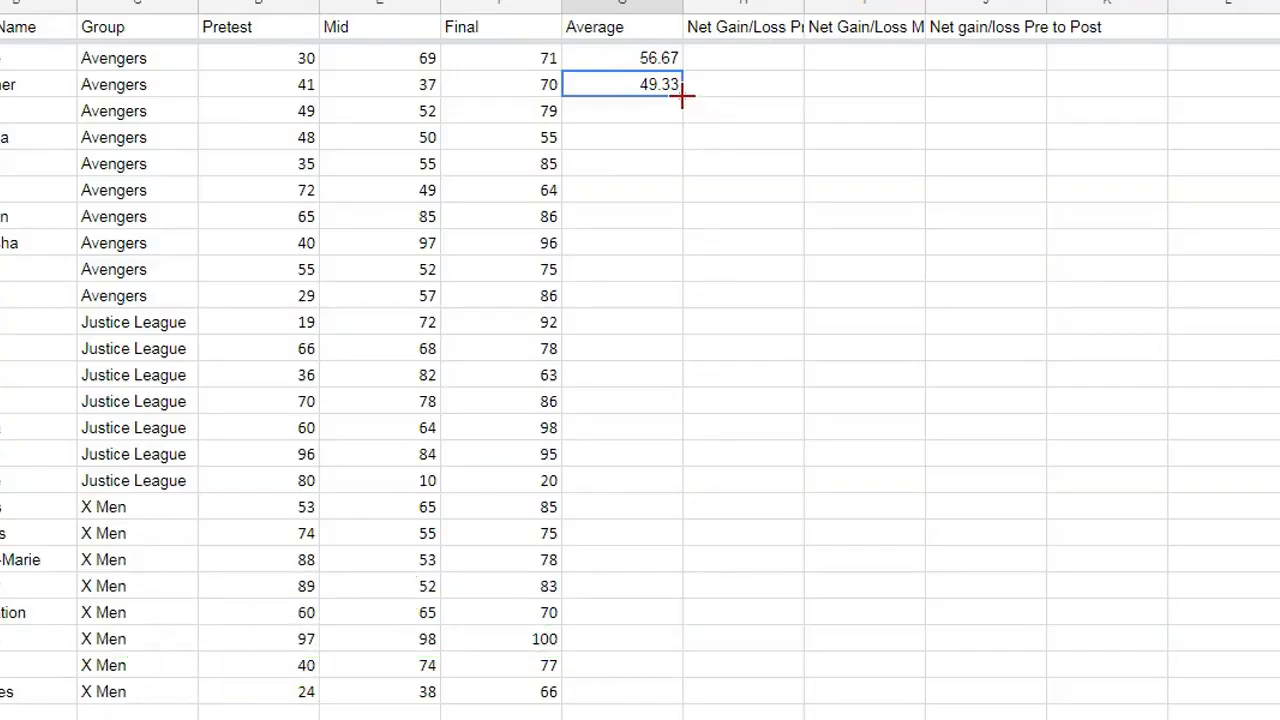
left_click_drag(681, 95, 680, 692)
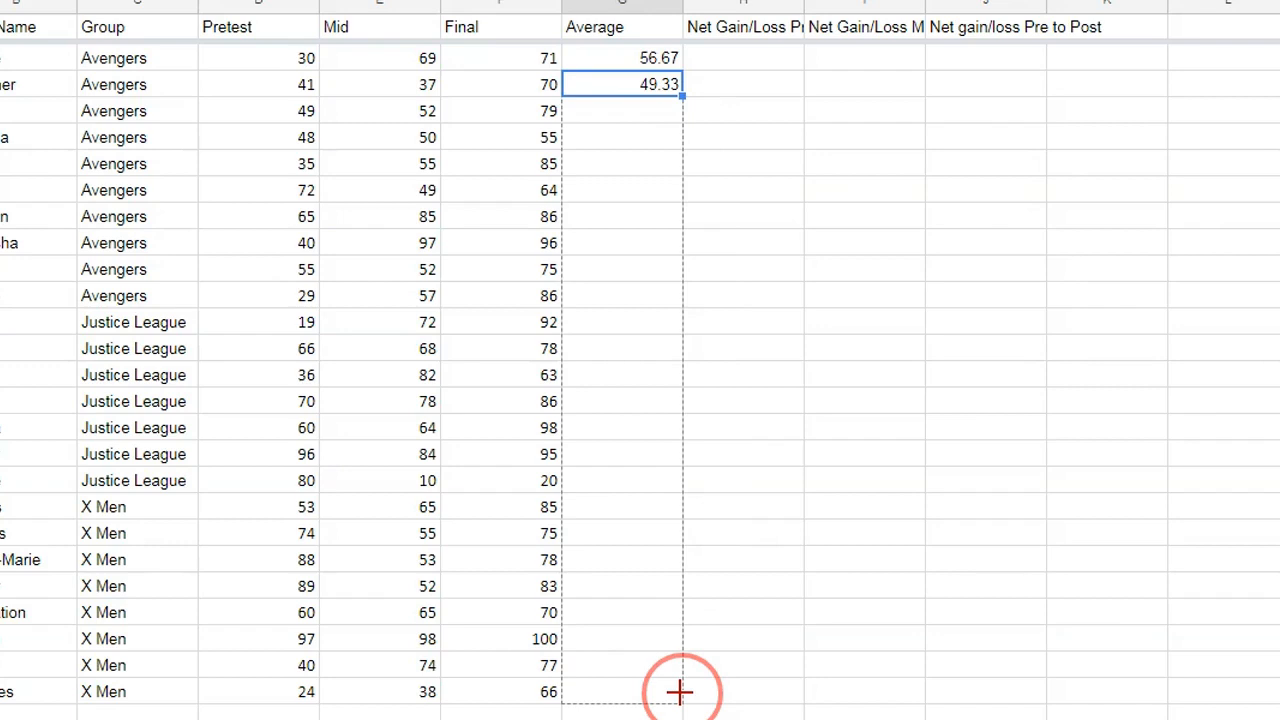
left_click_drag(680, 691, 683, 694)
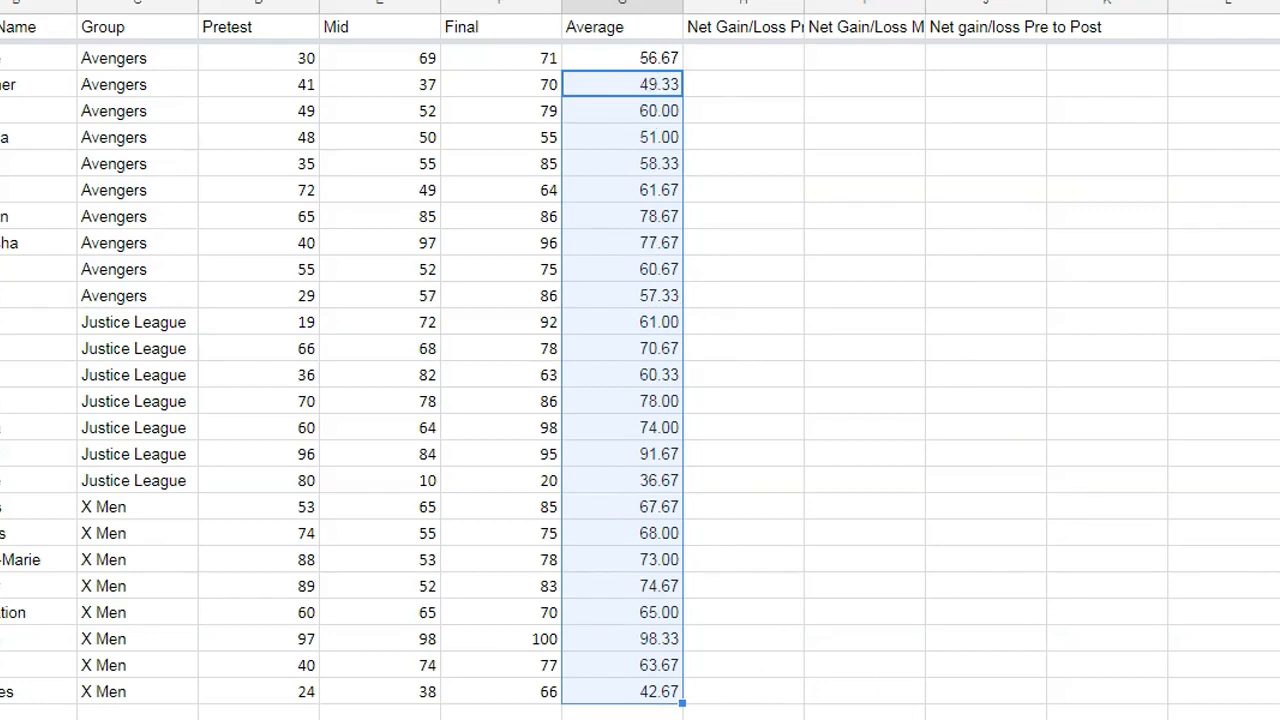
left_click(665, 693)
key("ctrl+z")
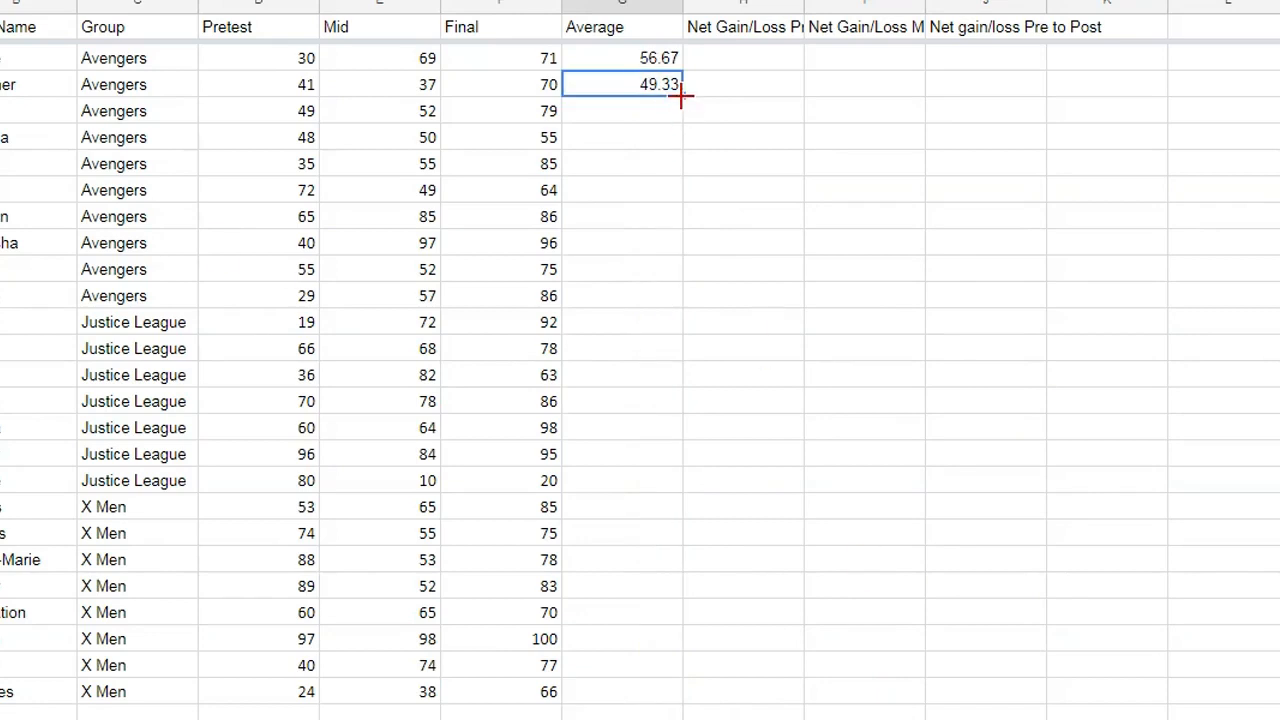
Step: Copy the average formula from G3 down the Average column through the last student in row 26
left_click_drag(681, 96, 681, 692)
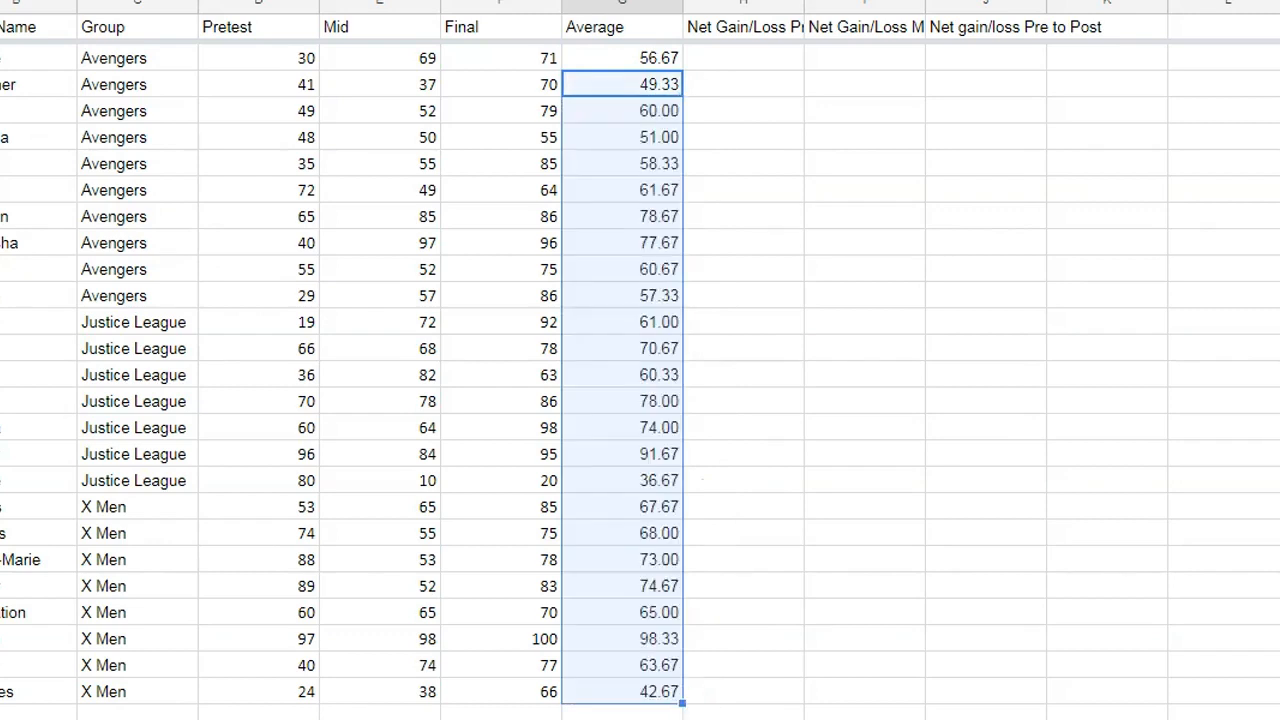
left_click(1107, 717)
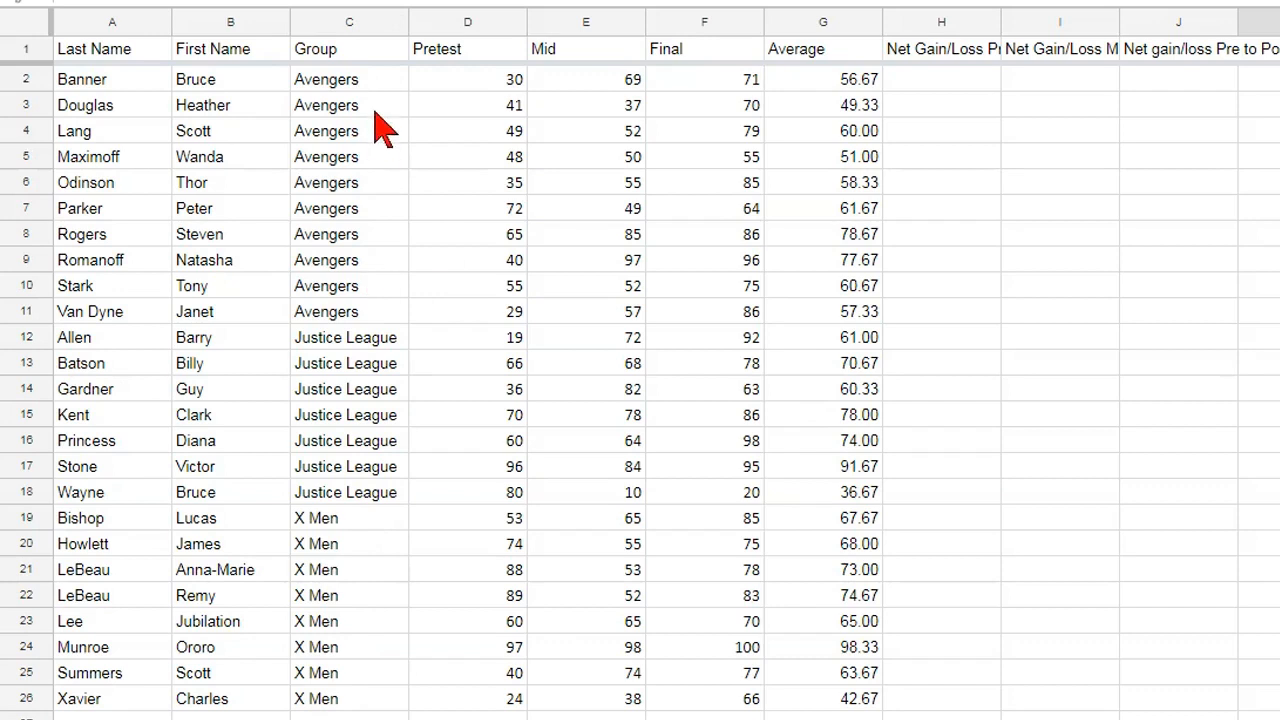
Step: Start a conditional format rule on the Group column, C1:C1000, for cells whose text contains "Avengers"
left_click(395, 24)
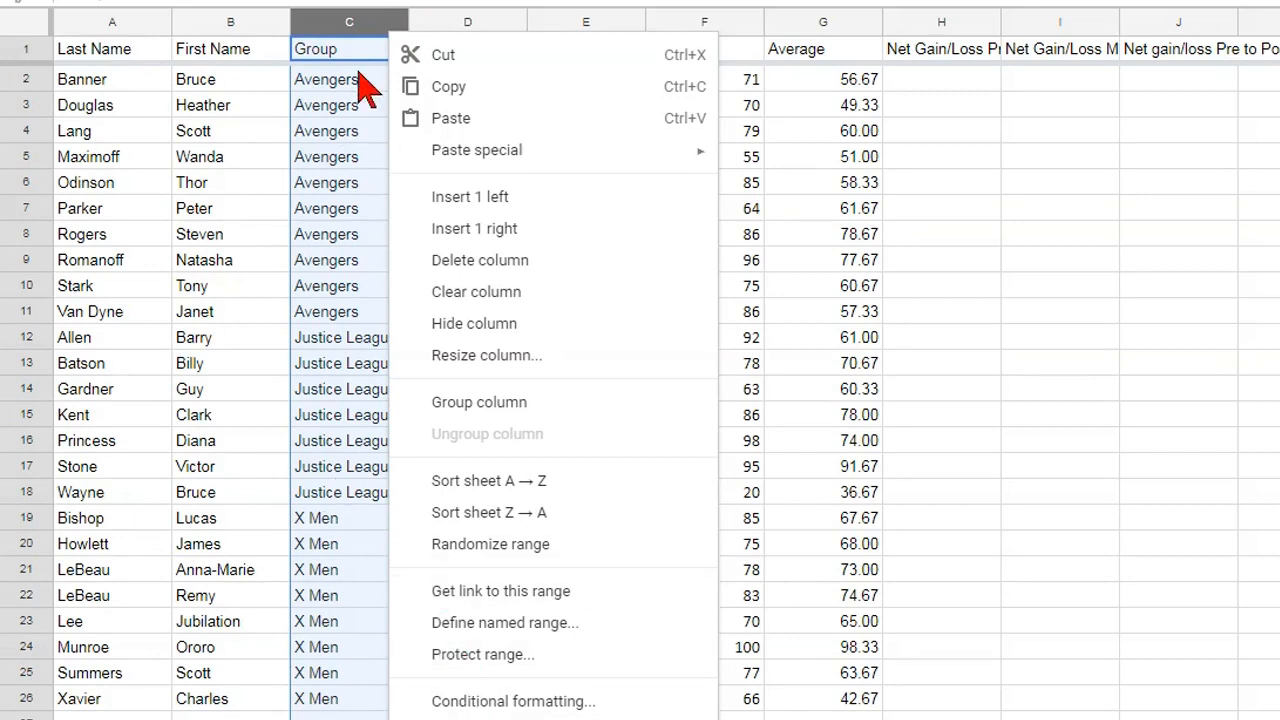
left_click(465, 702)
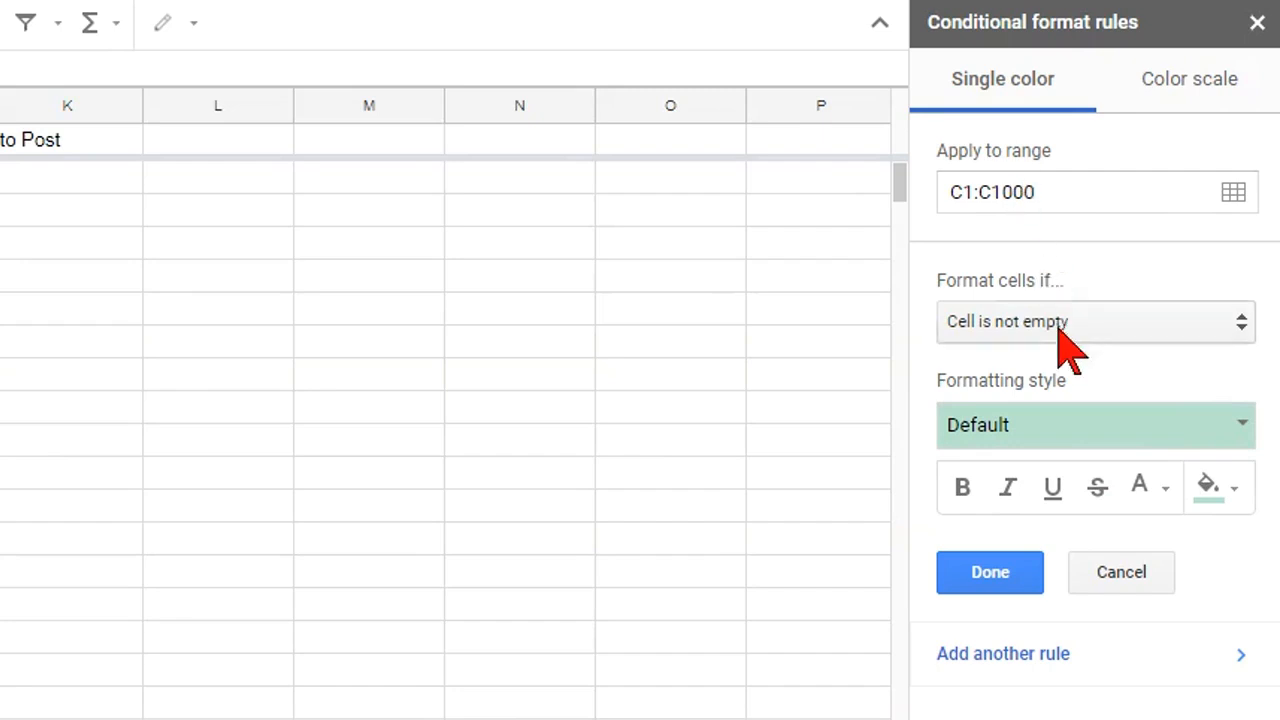
left_click(1166, 322)
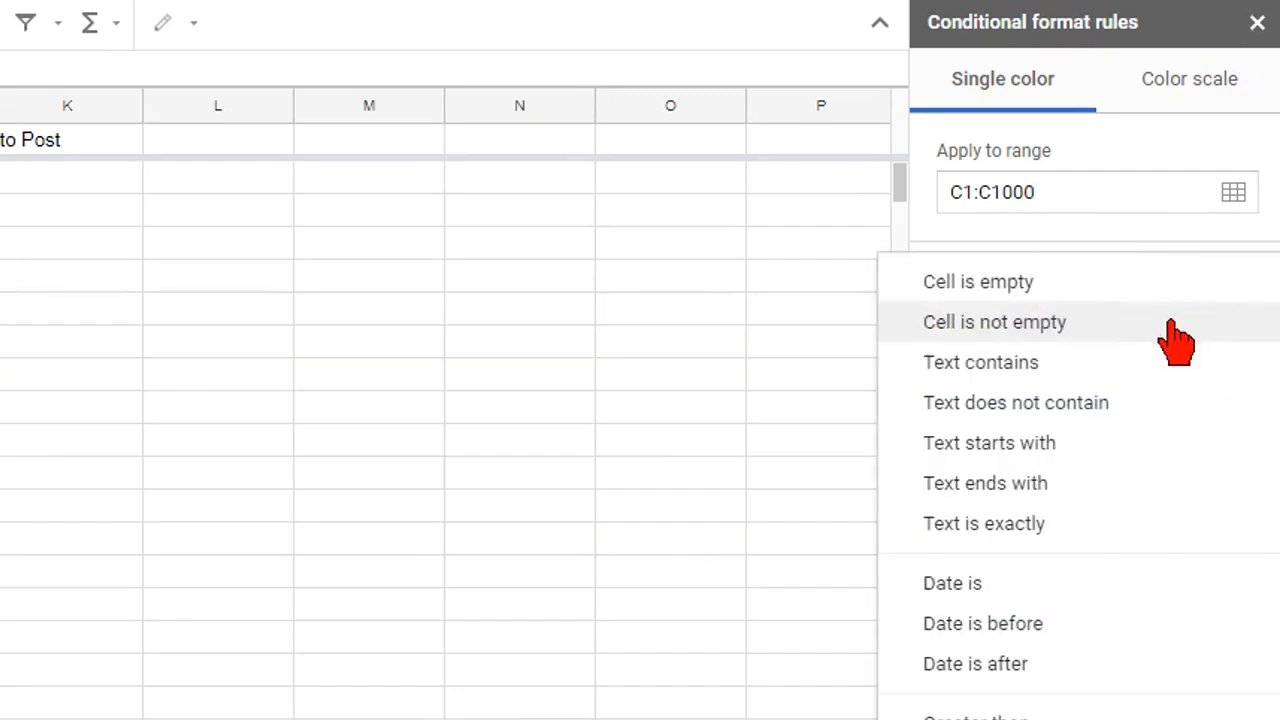
left_click(1082, 360)
left_click(1050, 372)
type("aV")
key("BackSpace")
key("BackSpace")
type("Avengers")
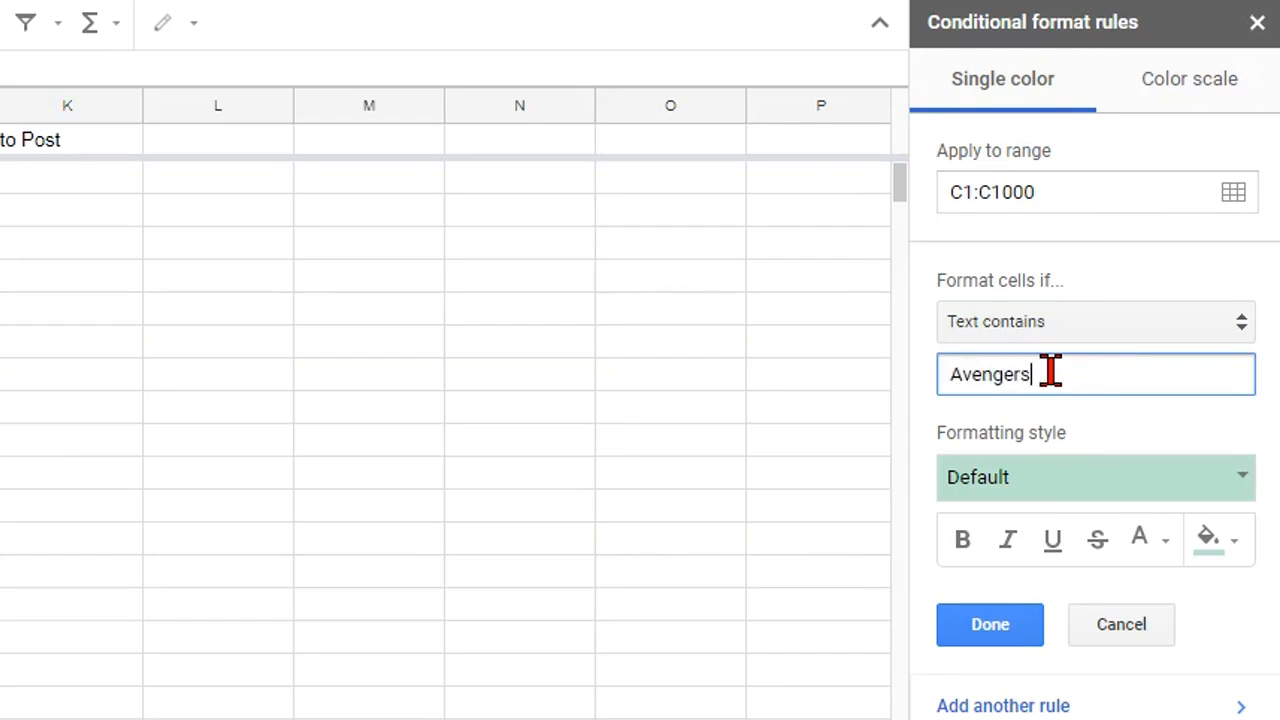
Step: Give the Avengers rule a blue fill with white text and save the rule
left_click(1226, 545)
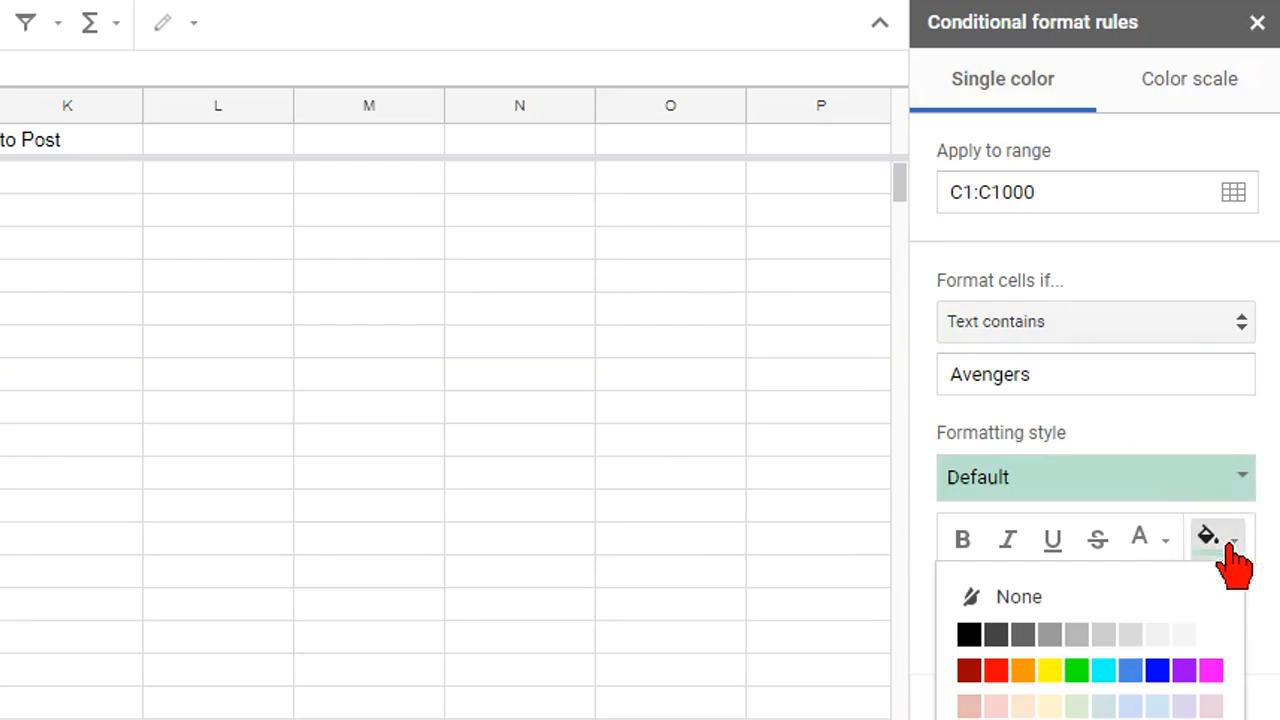
left_click(1130, 670)
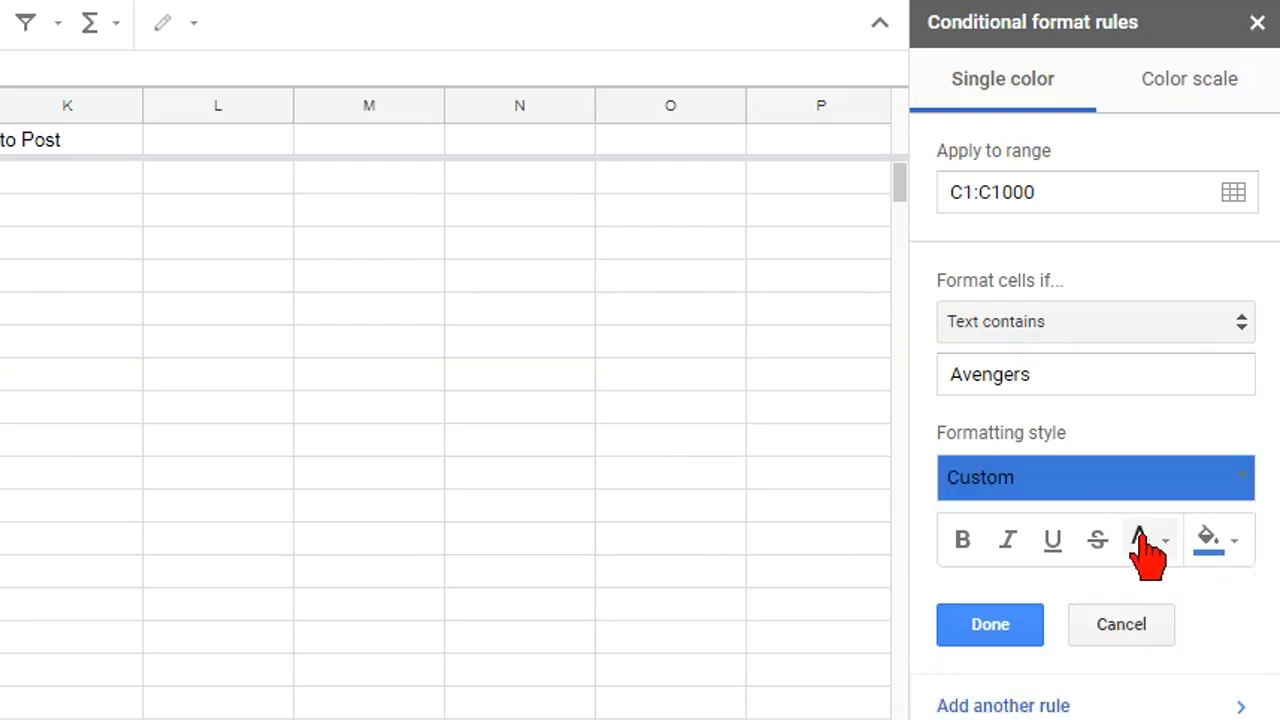
left_click(1146, 550)
left_click(1141, 636)
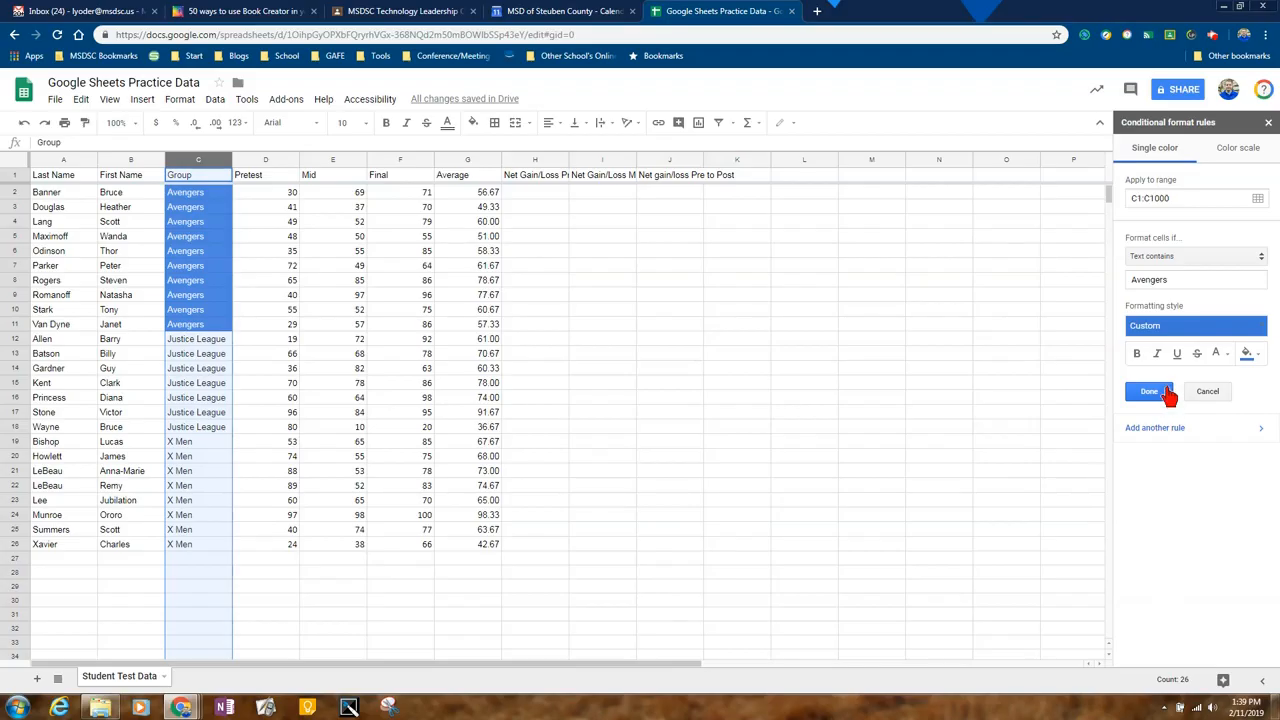
left_click(1150, 391)
Step: Add another Group column rule based on the Avengers rule, for text containing "Justice League", with a red fill
left_click(1163, 203)
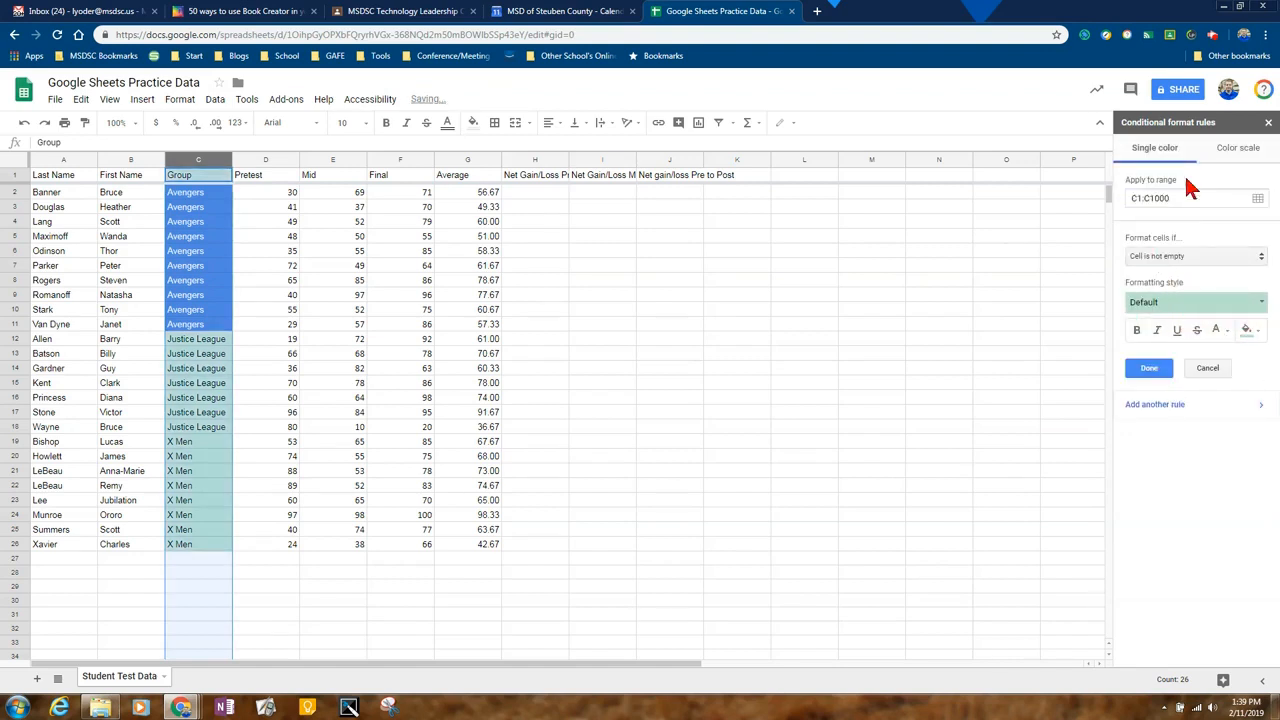
left_click(1207, 368)
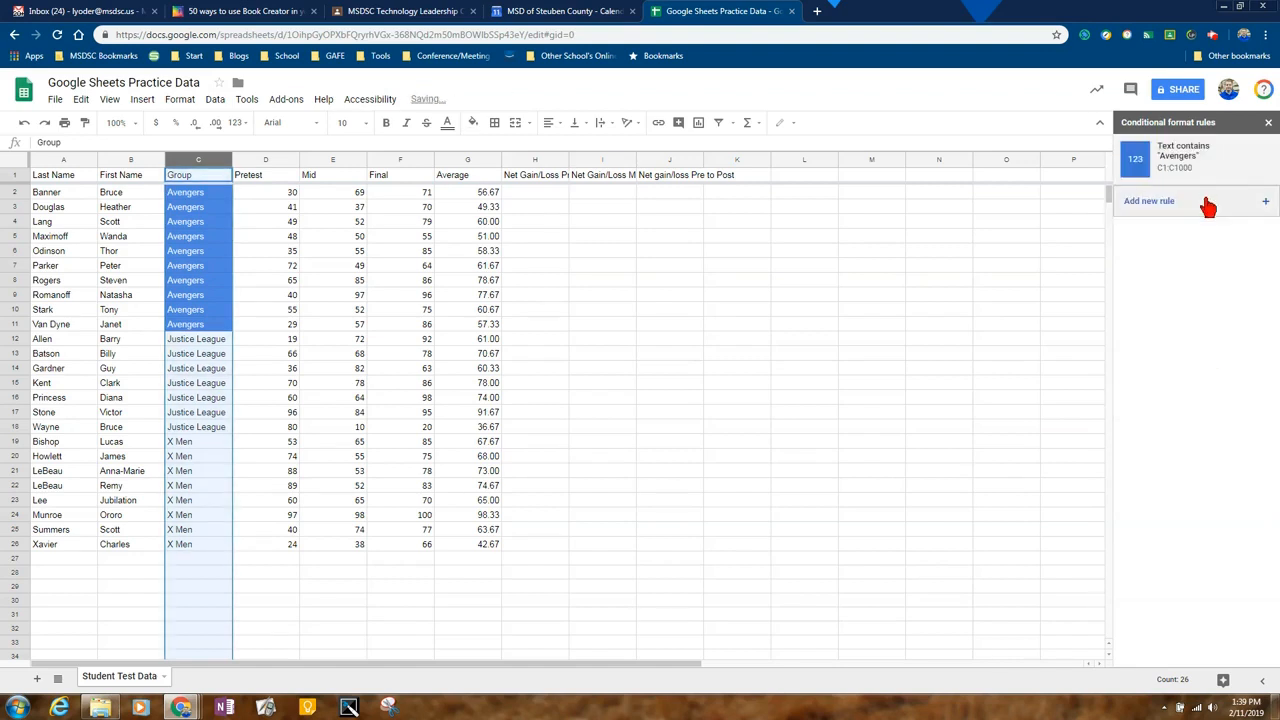
left_click(1186, 160)
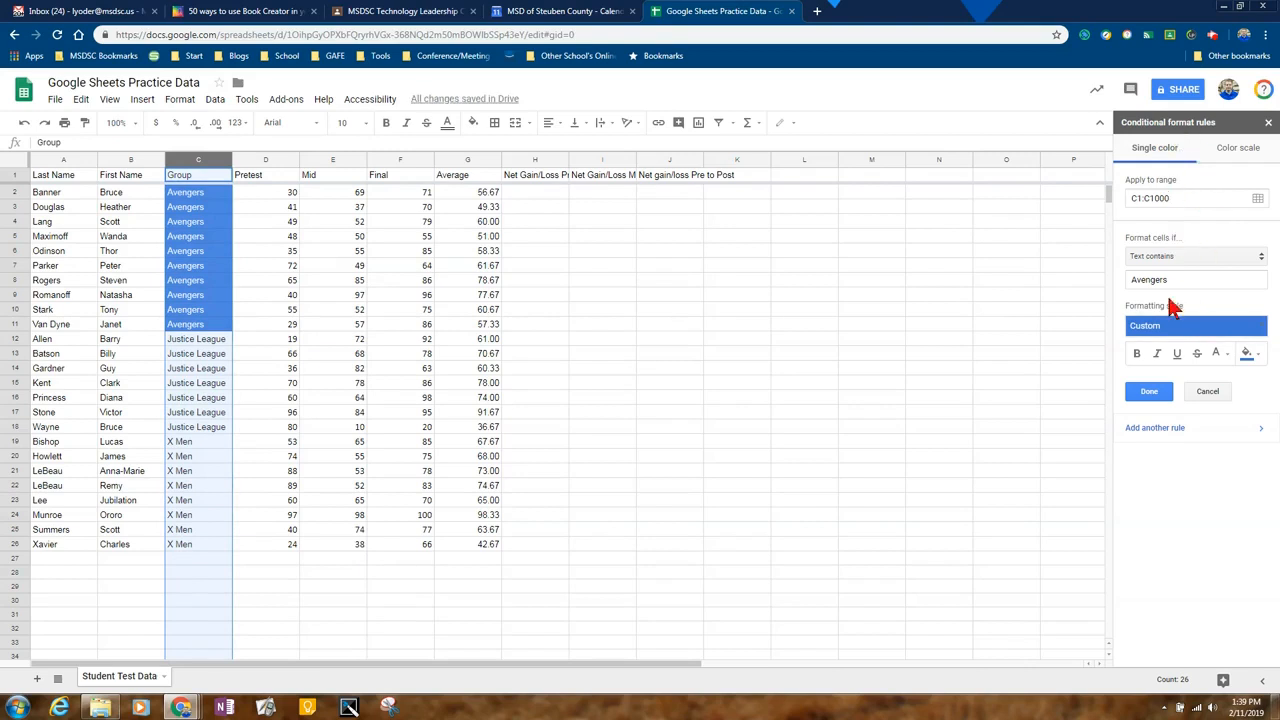
left_click(1168, 430)
left_click_drag(1190, 281, 1101, 285)
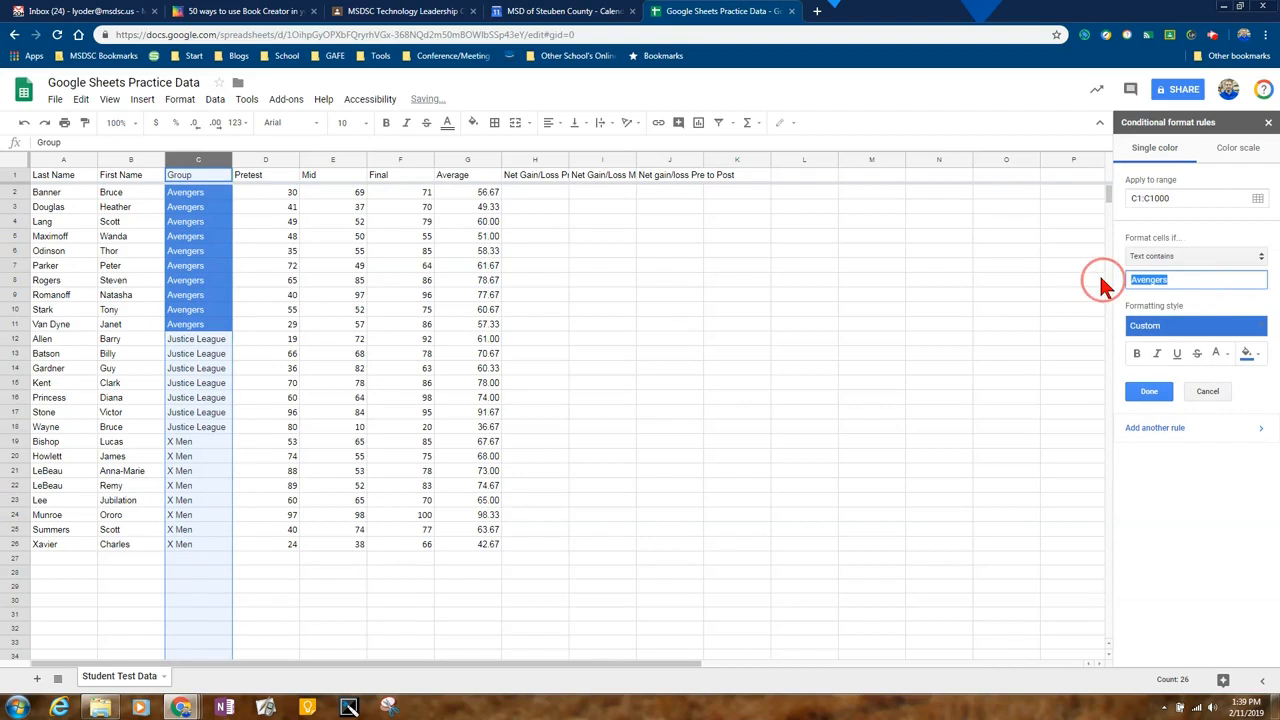
type("Justice League")
left_click(1250, 355)
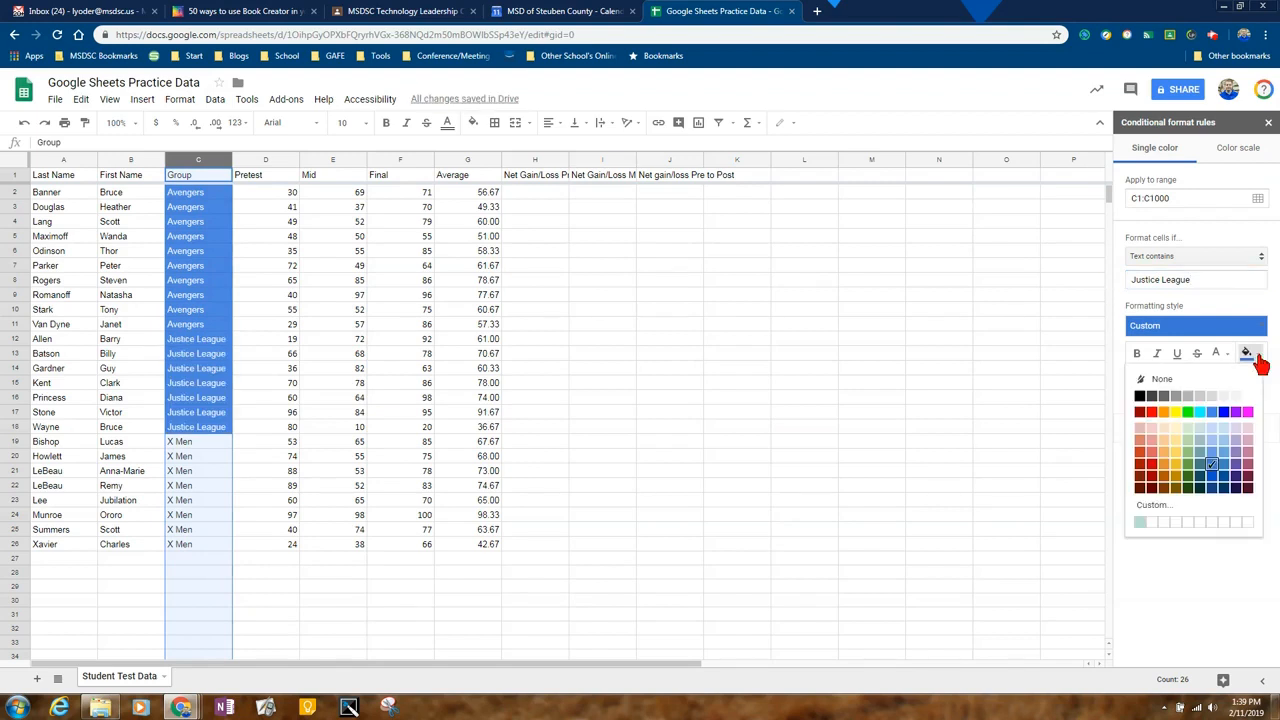
left_click(1151, 464)
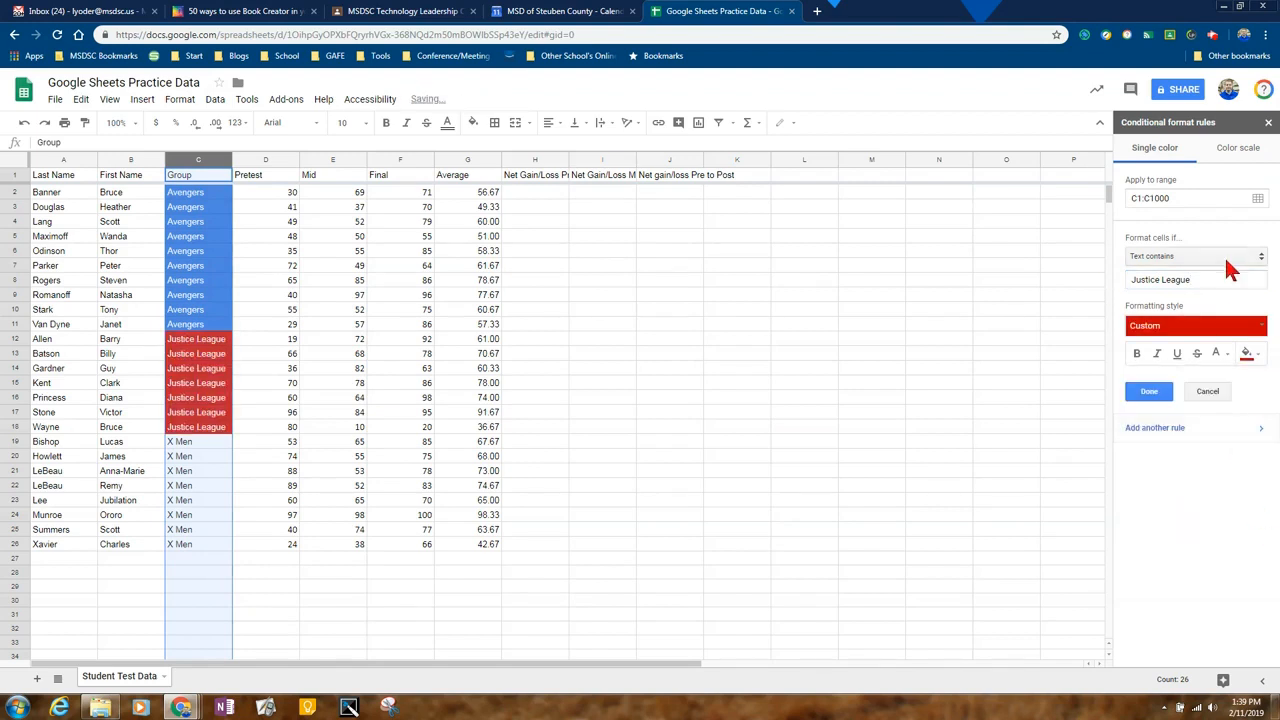
Step: Add a third Group column rule for text containing "X Men" with a golden yellow fill, and close the rules
left_click(1165, 432)
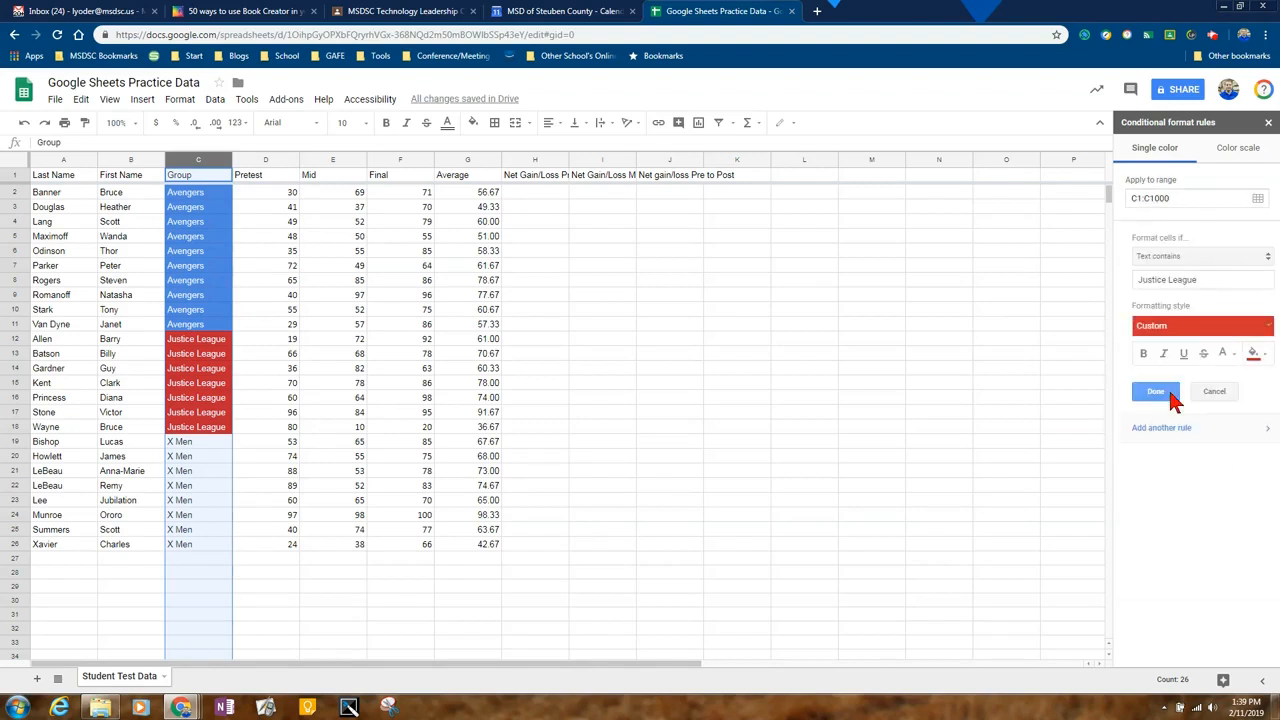
left_click_drag(1205, 280, 1071, 278)
type("X m")
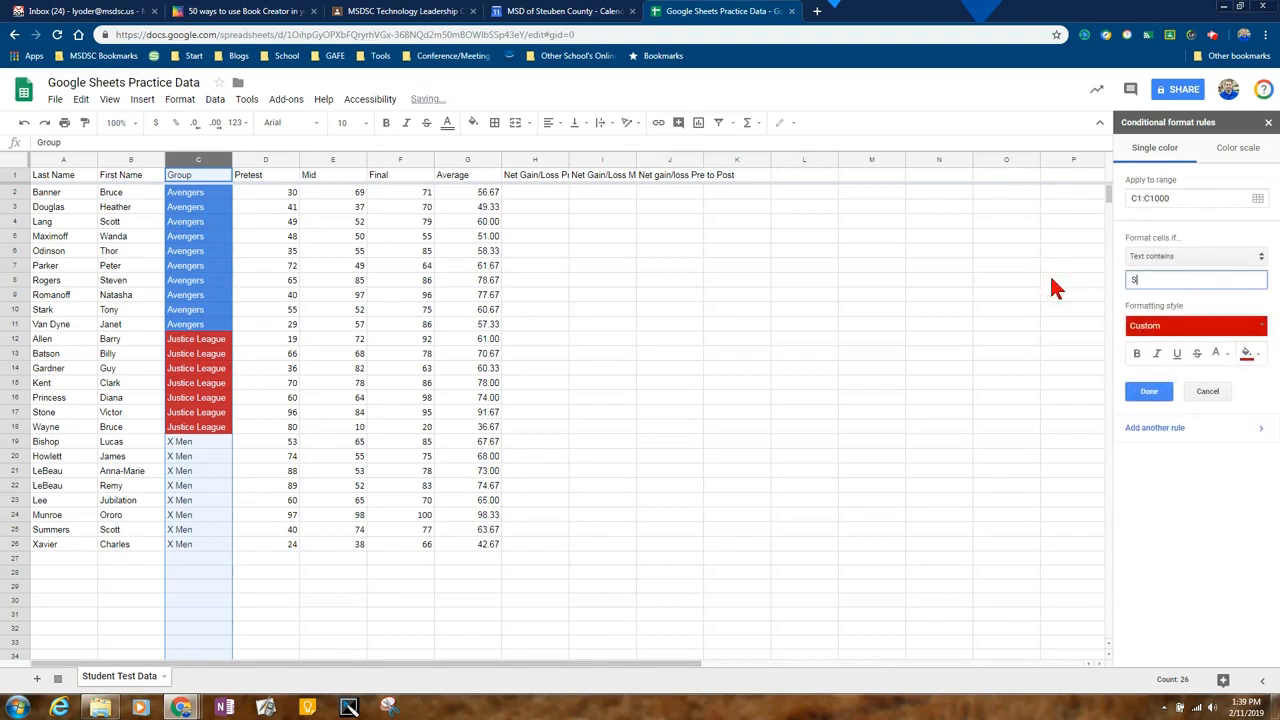
key("BackSpace")
type("Men")
left_click(1250, 354)
left_click(1176, 464)
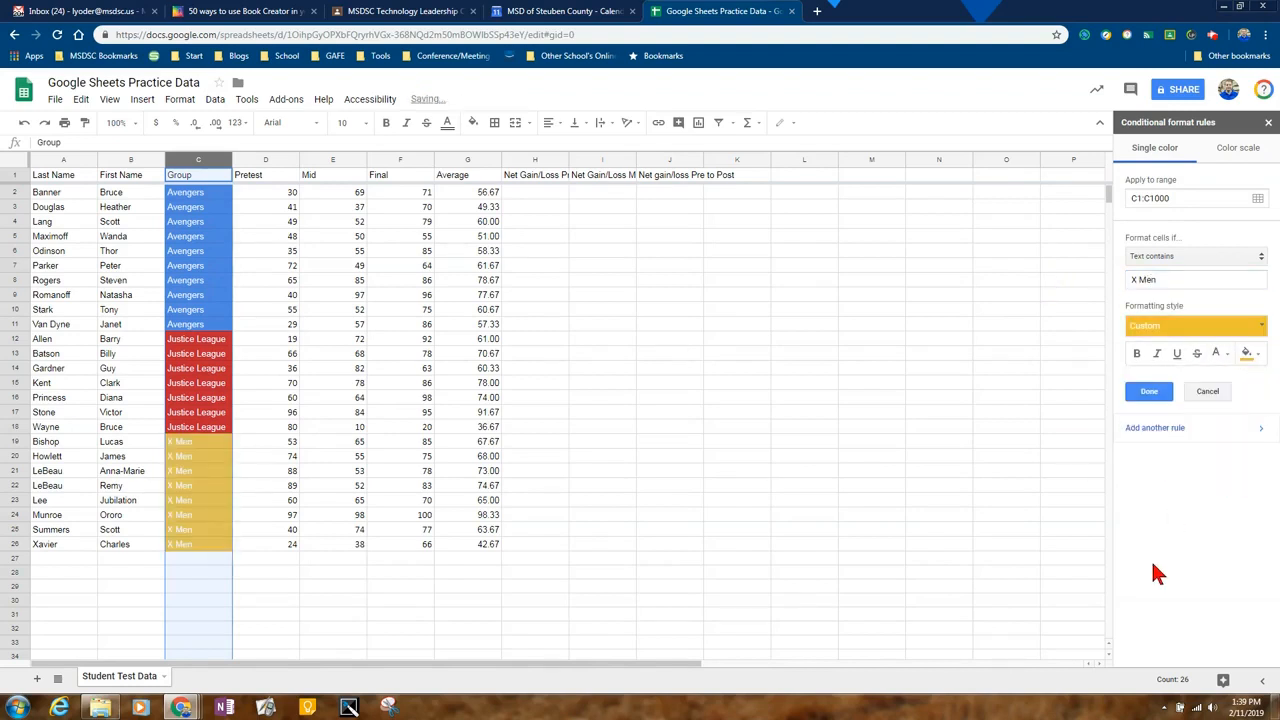
left_click(1149, 391)
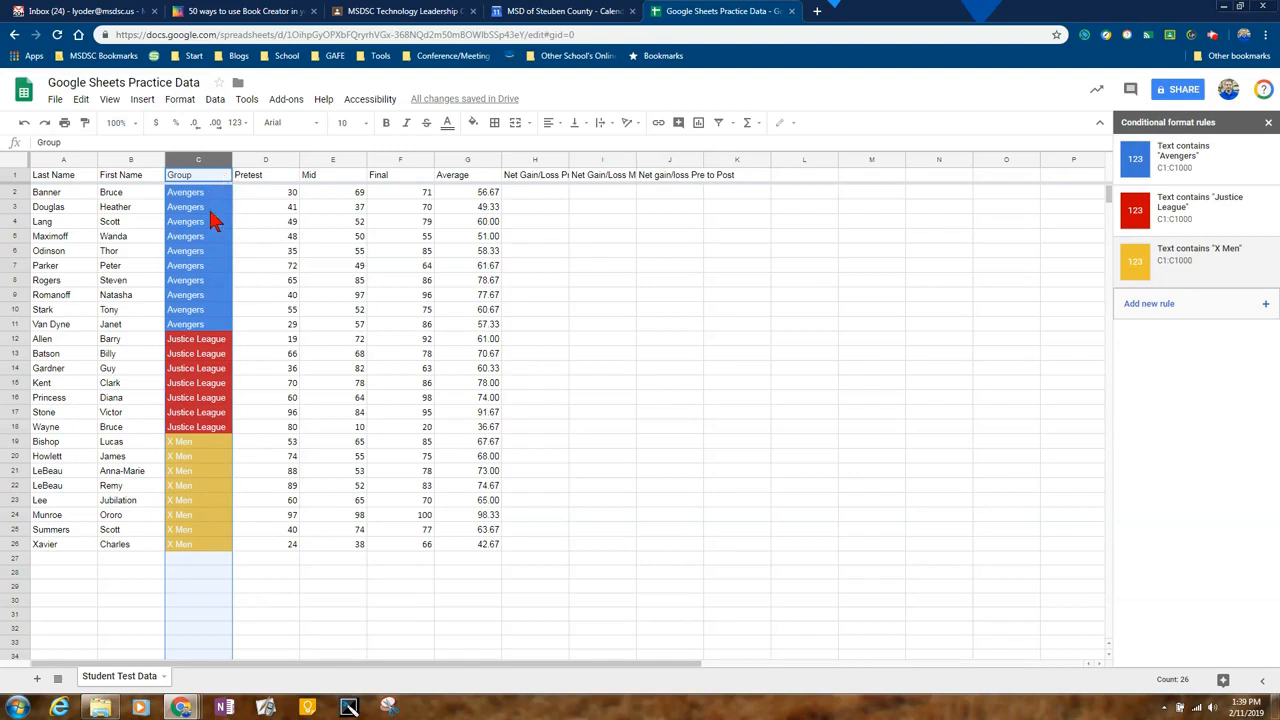
left_click(1268, 122)
Step: Test the group rules by entering "avengers" in cell C27, and undo the entry
left_click(206, 561)
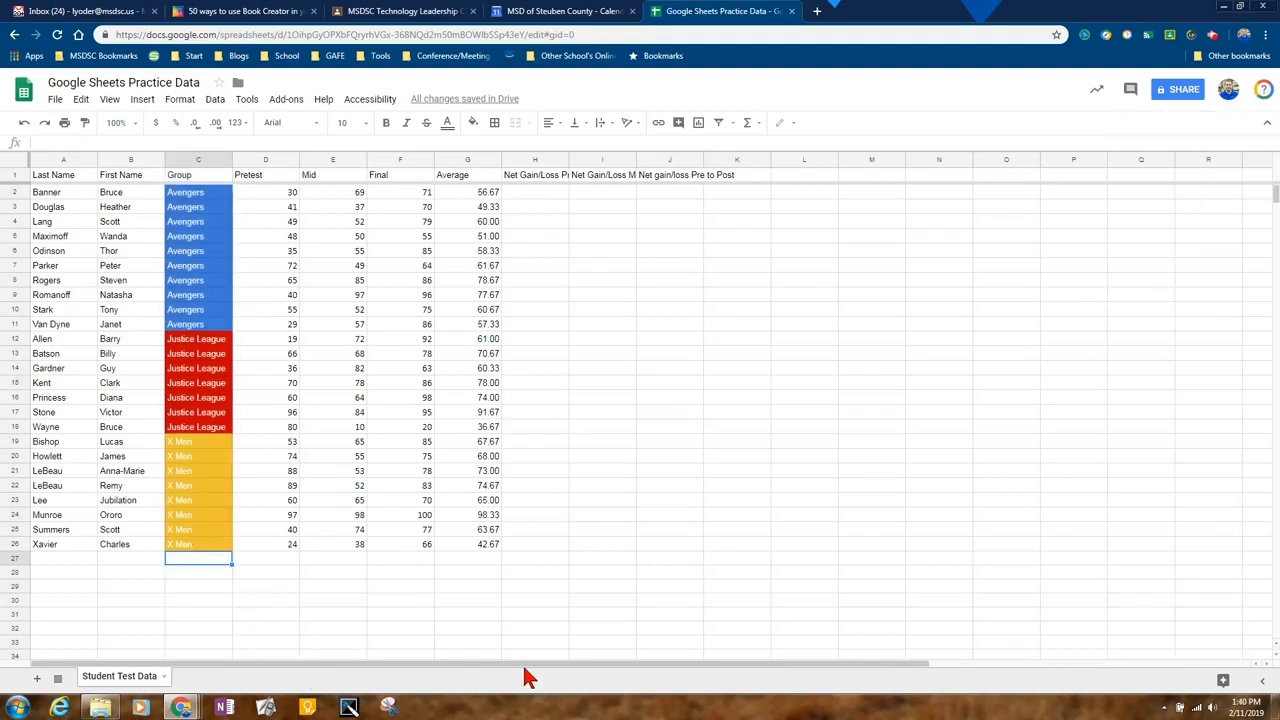
type("avengers")
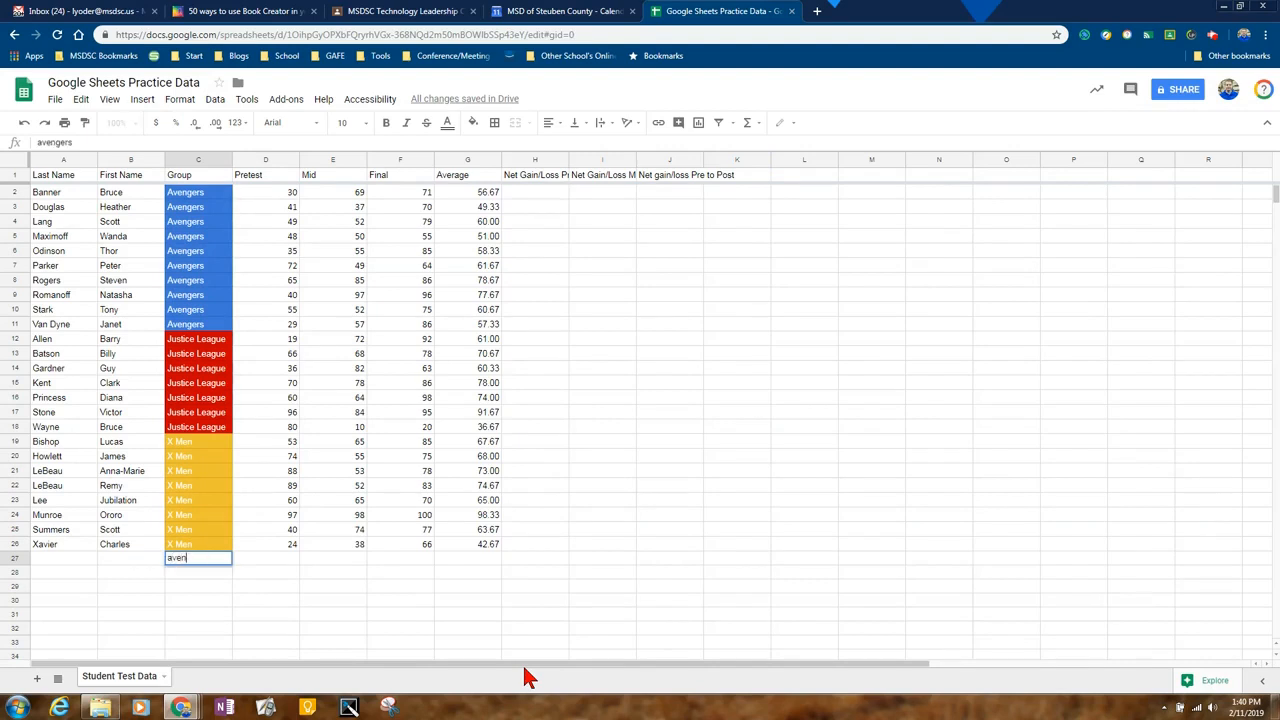
key("Return")
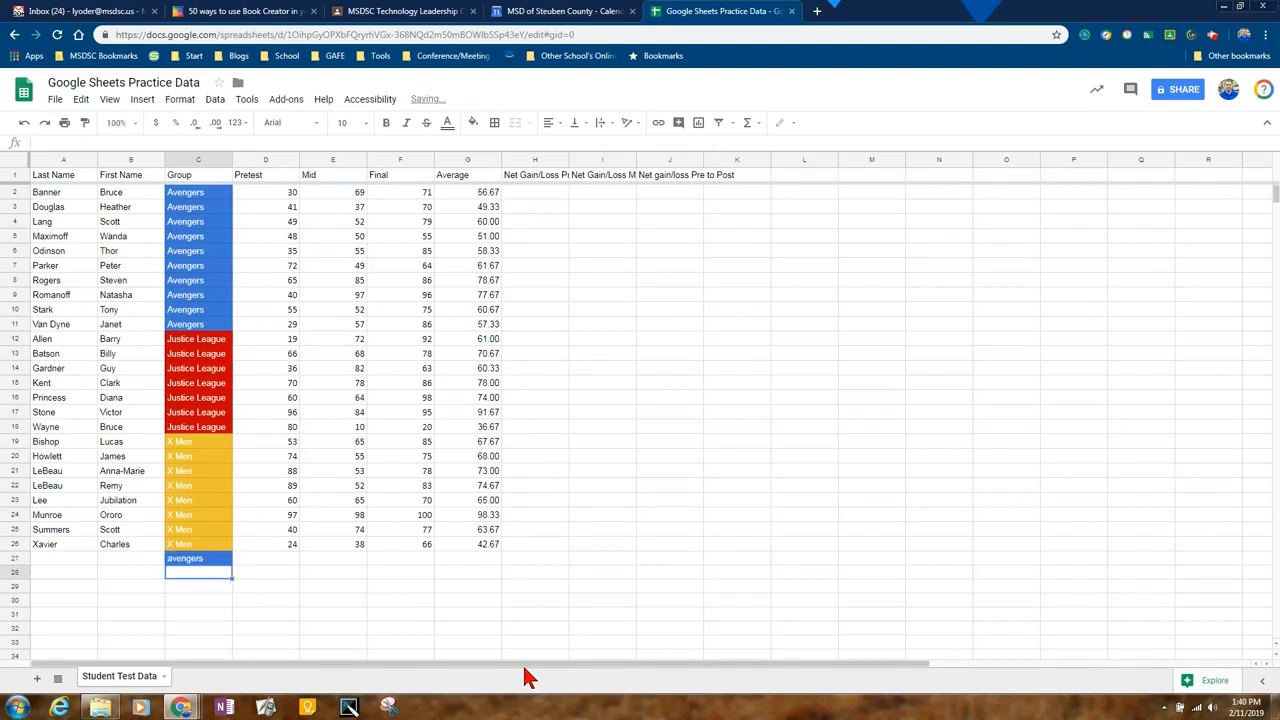
left_click(25, 123)
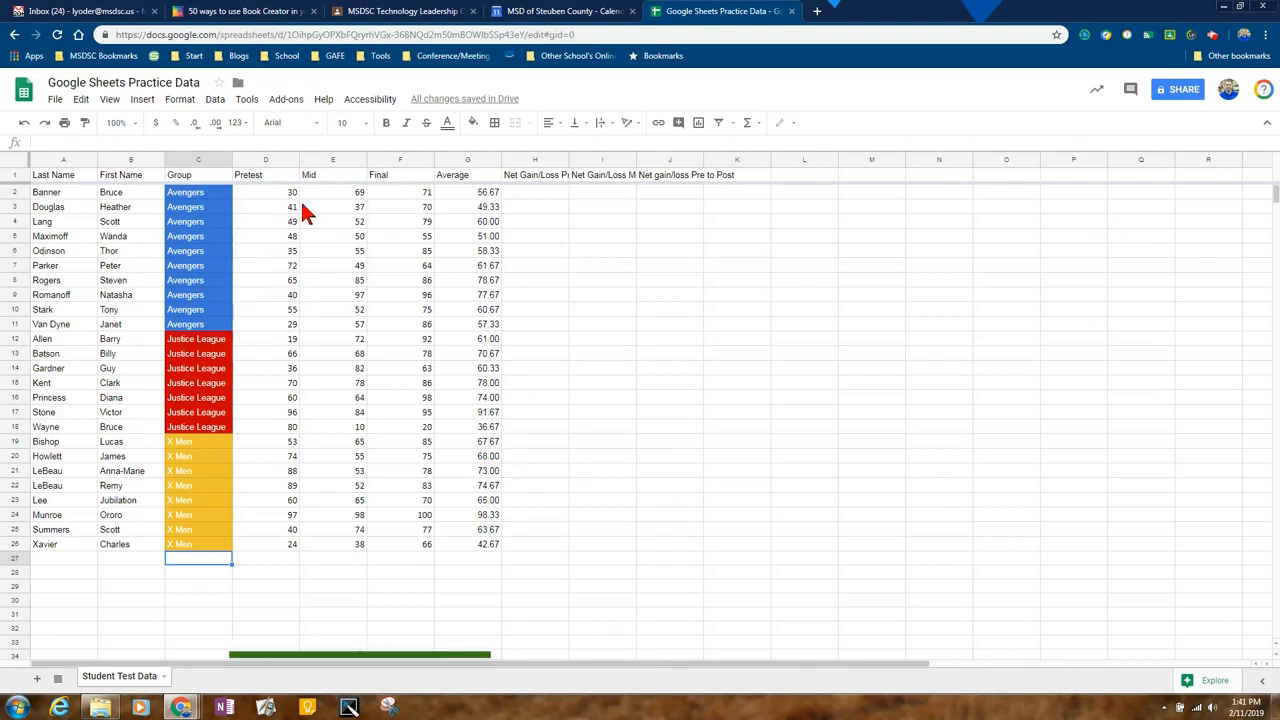
left_click(273, 161)
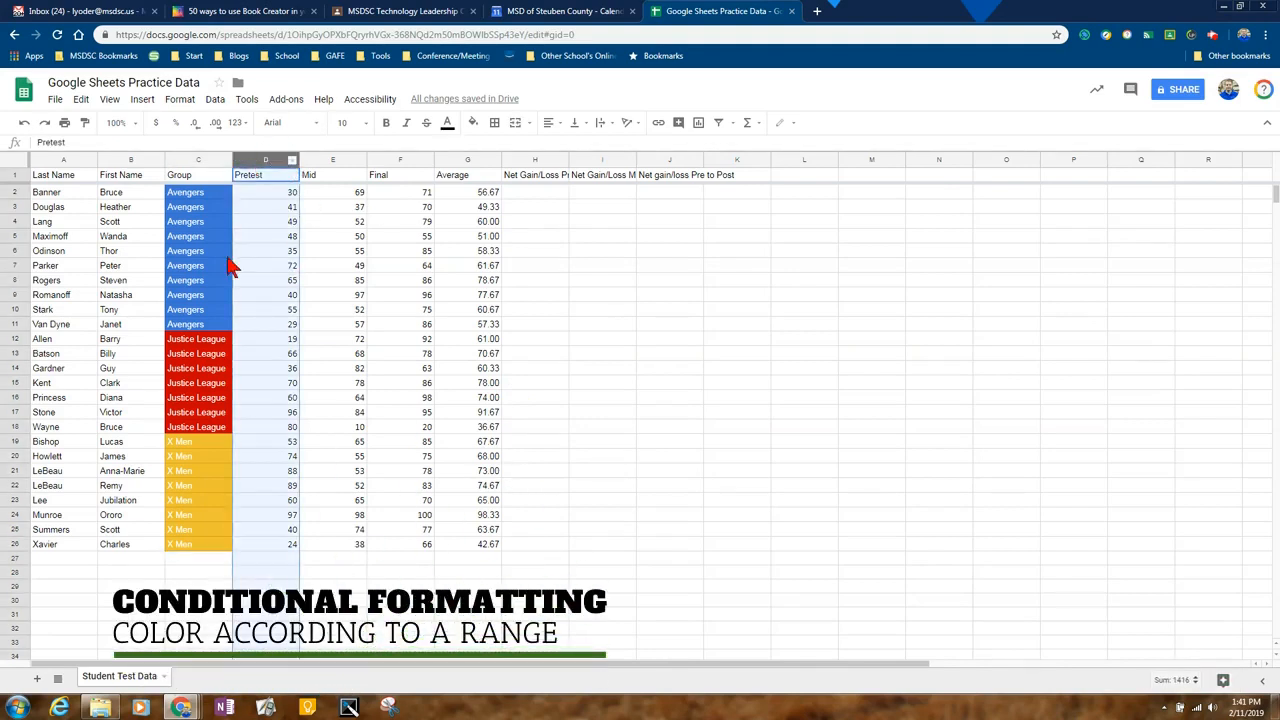
left_click(416, 161, "shift")
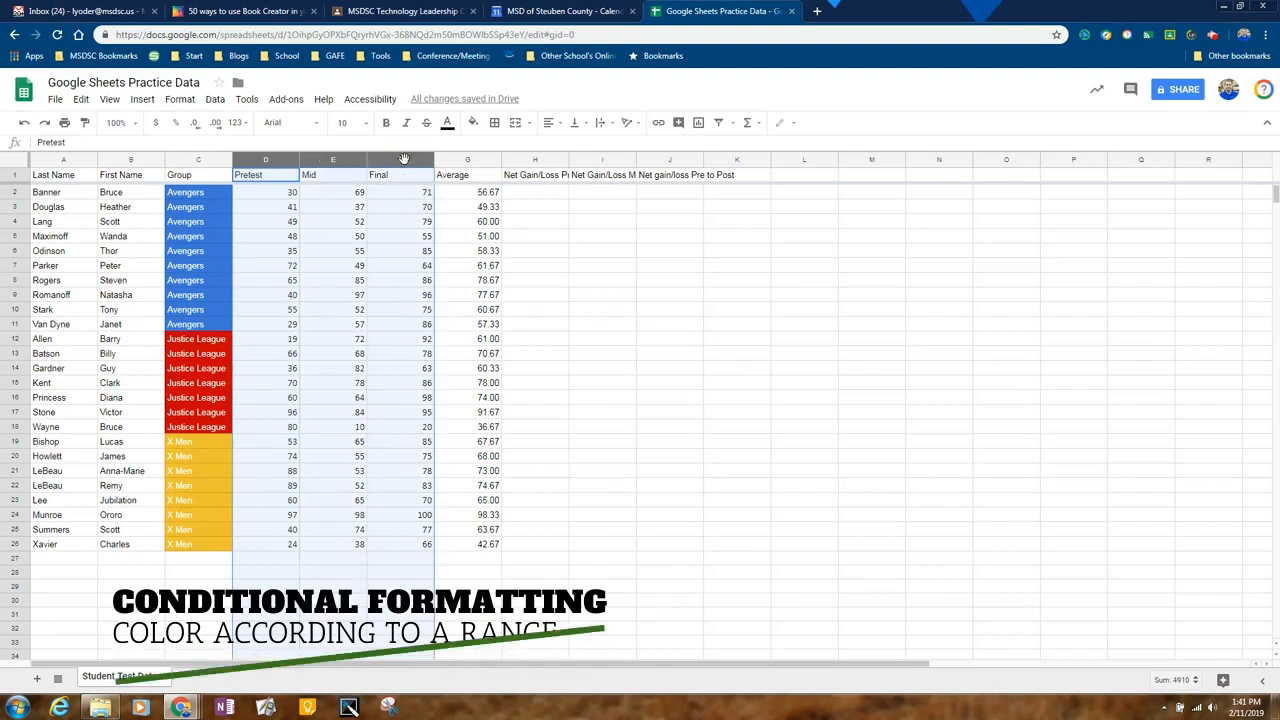
left_click(449, 159, "shift")
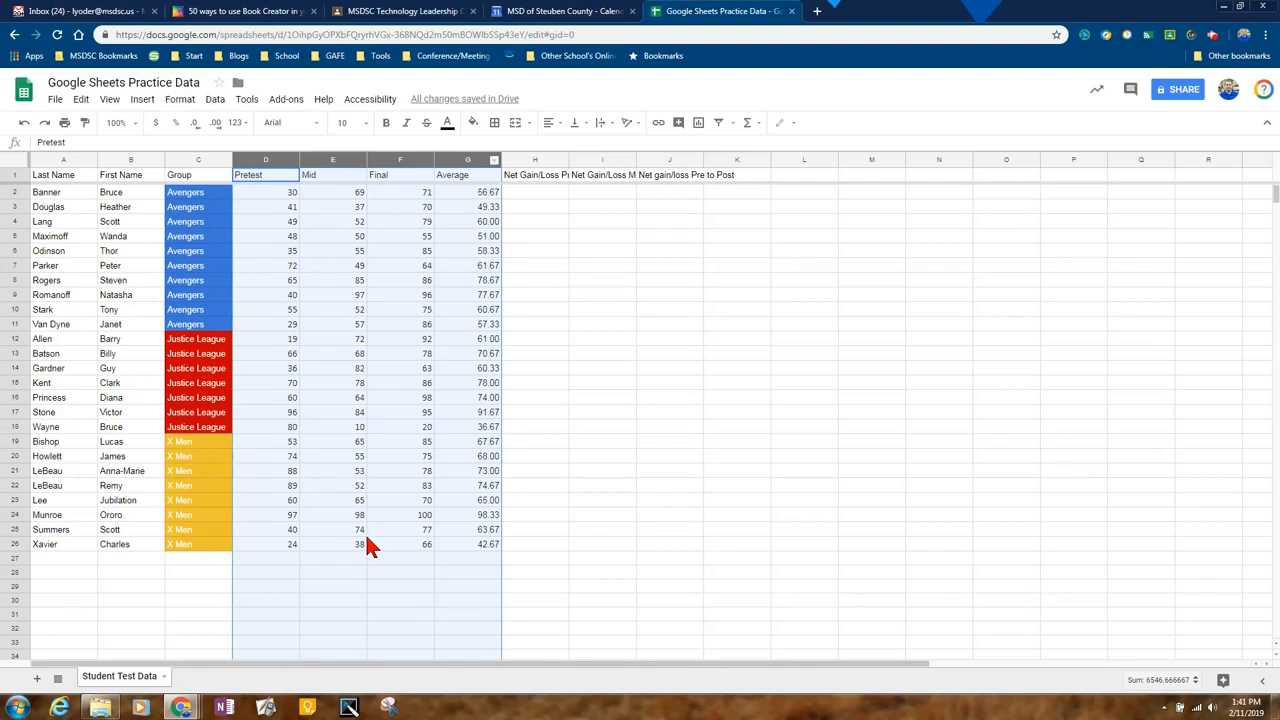
left_click(805, 514)
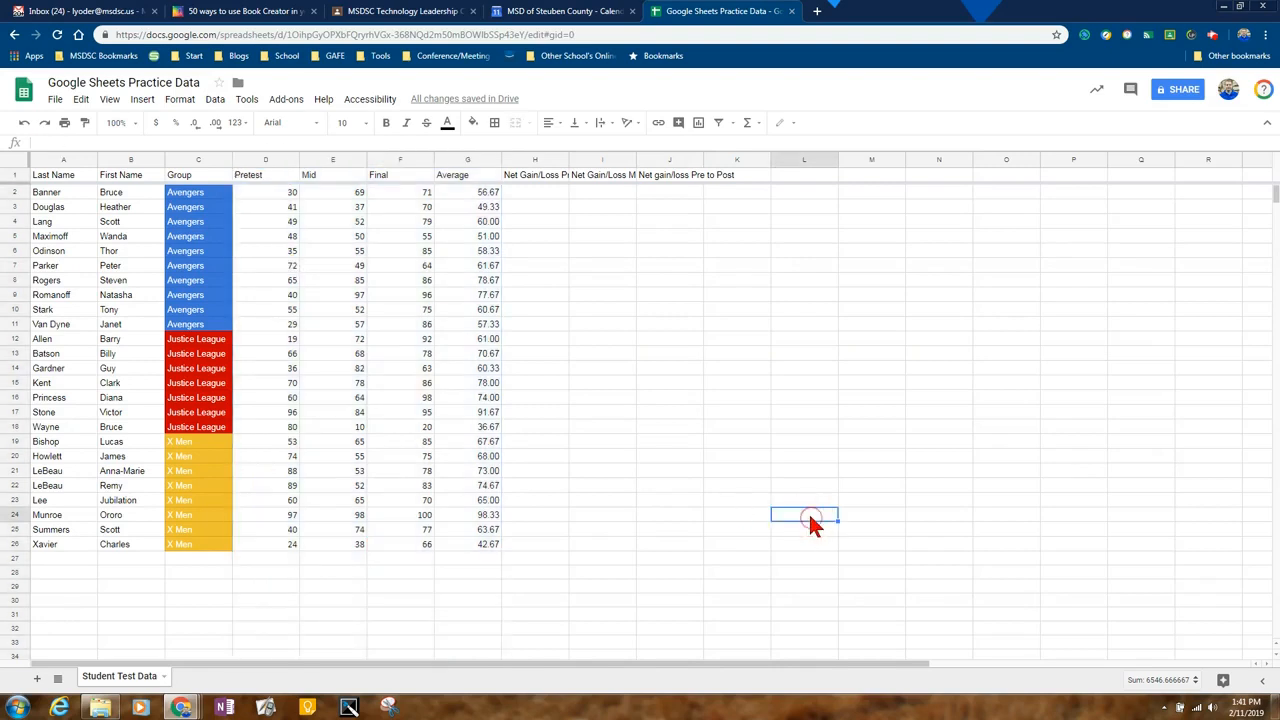
Step: Add a conditional formatting rule to the Pretest column for values greater than or equal to 80, keeping the default green style
left_click(265, 160)
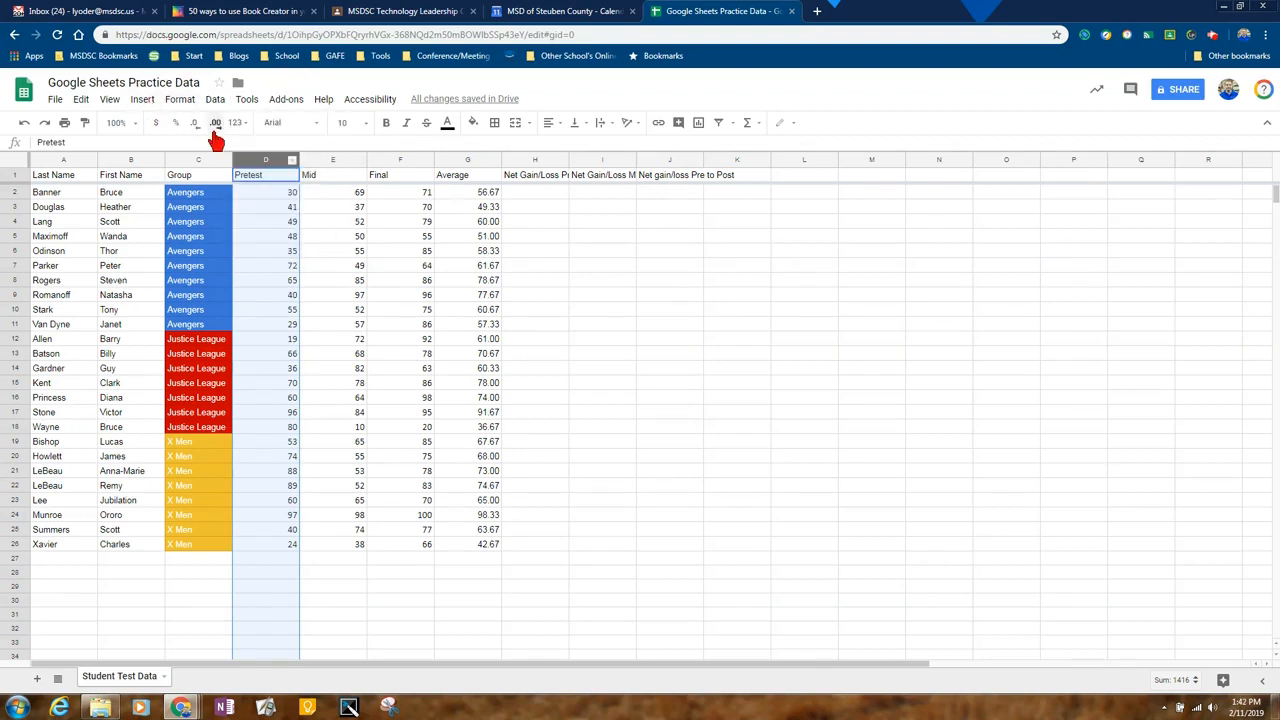
left_click(179, 100)
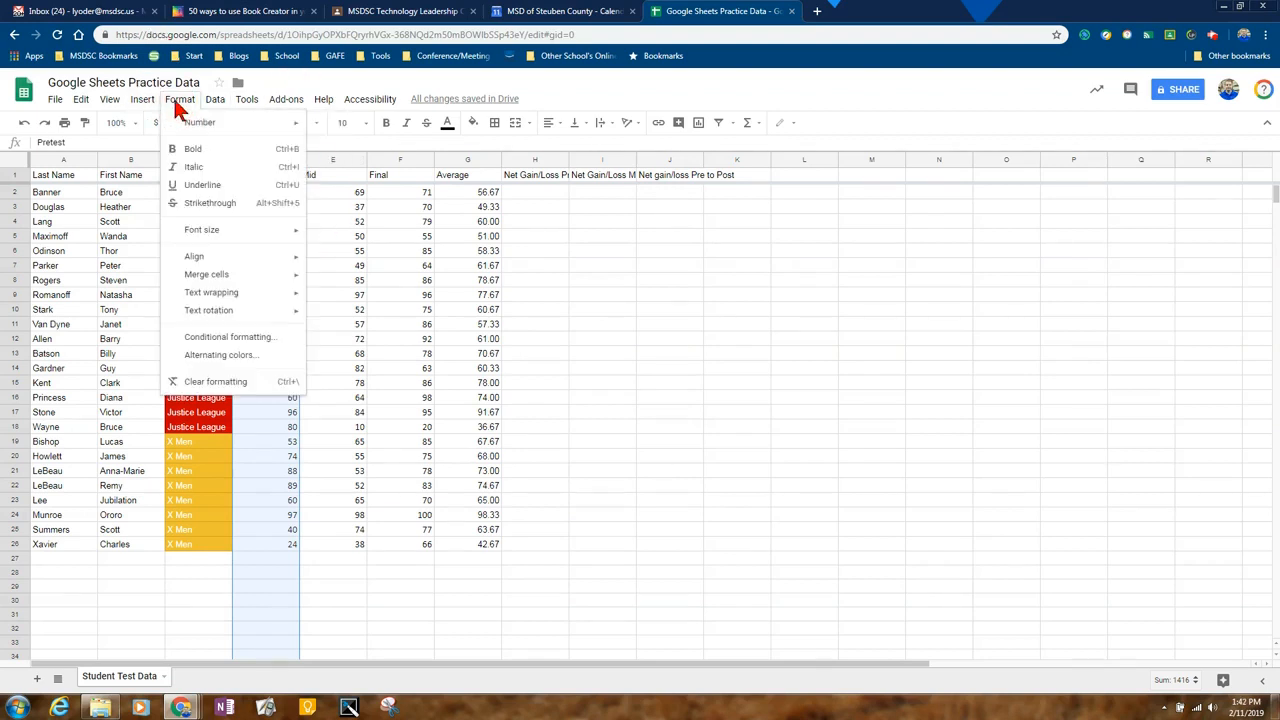
left_click(240, 338)
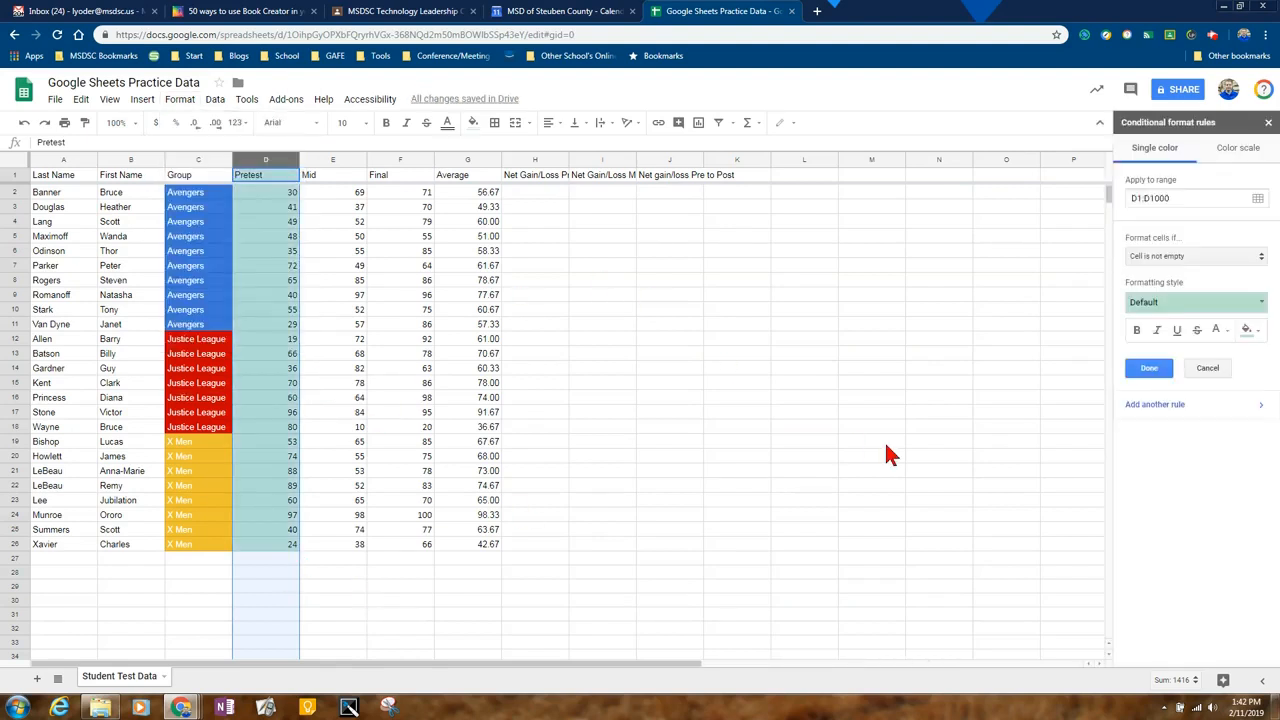
left_click(1226, 259)
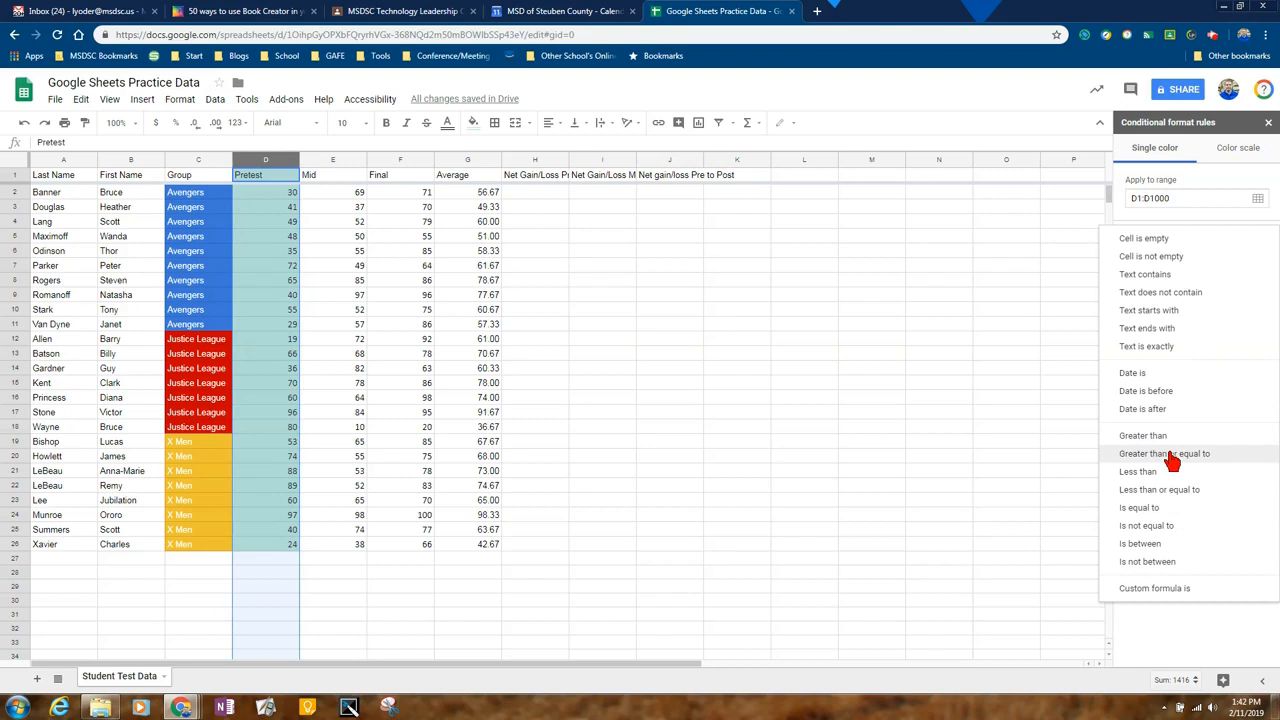
left_click(1170, 458)
left_click(1182, 281)
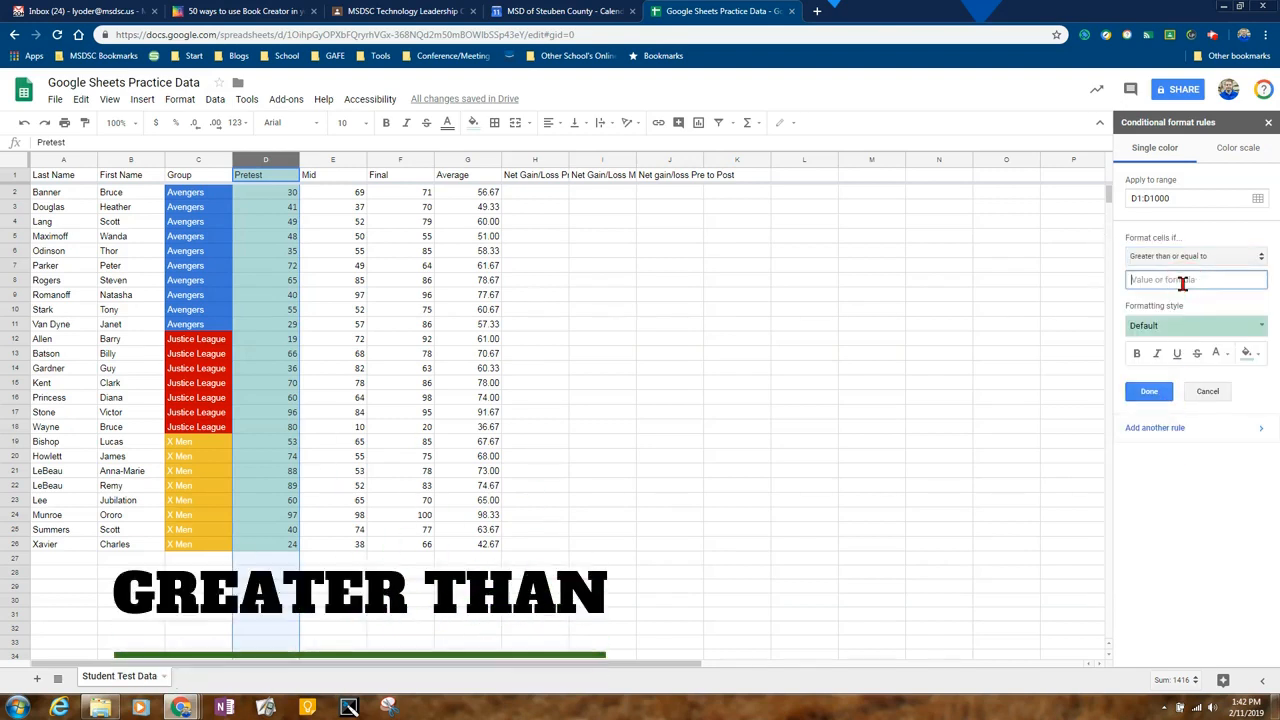
type("80")
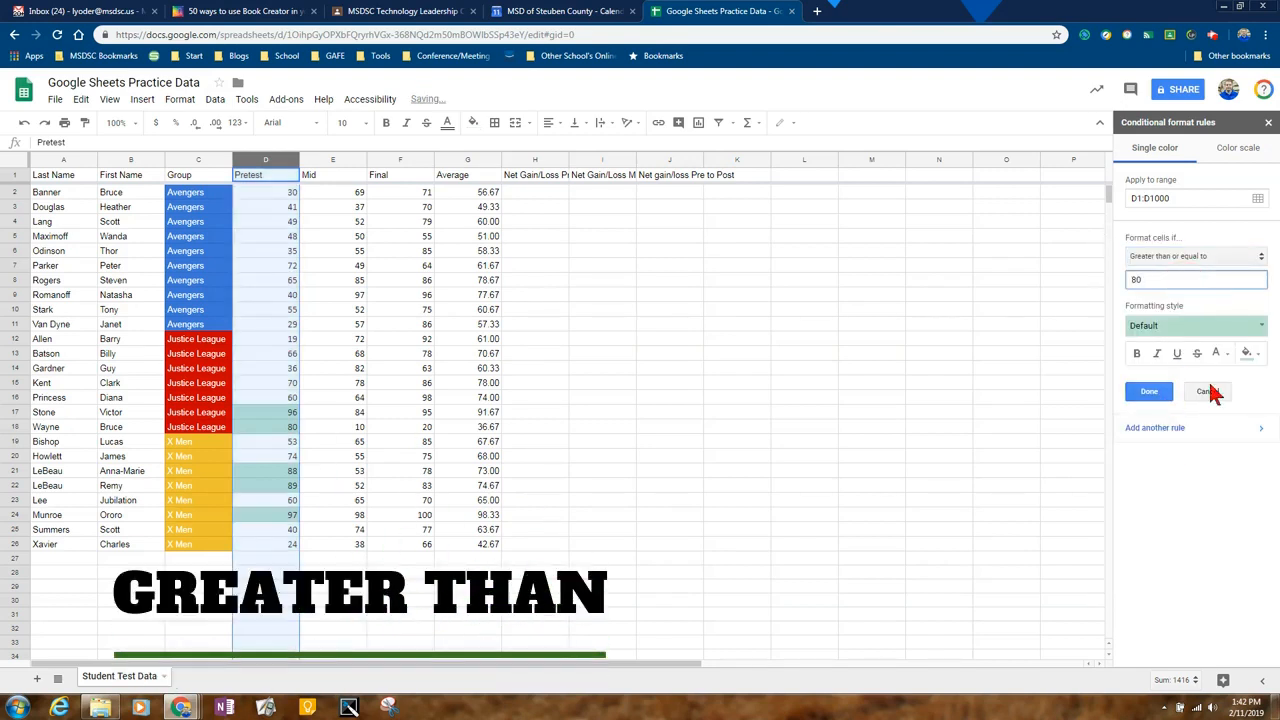
left_click(1160, 392)
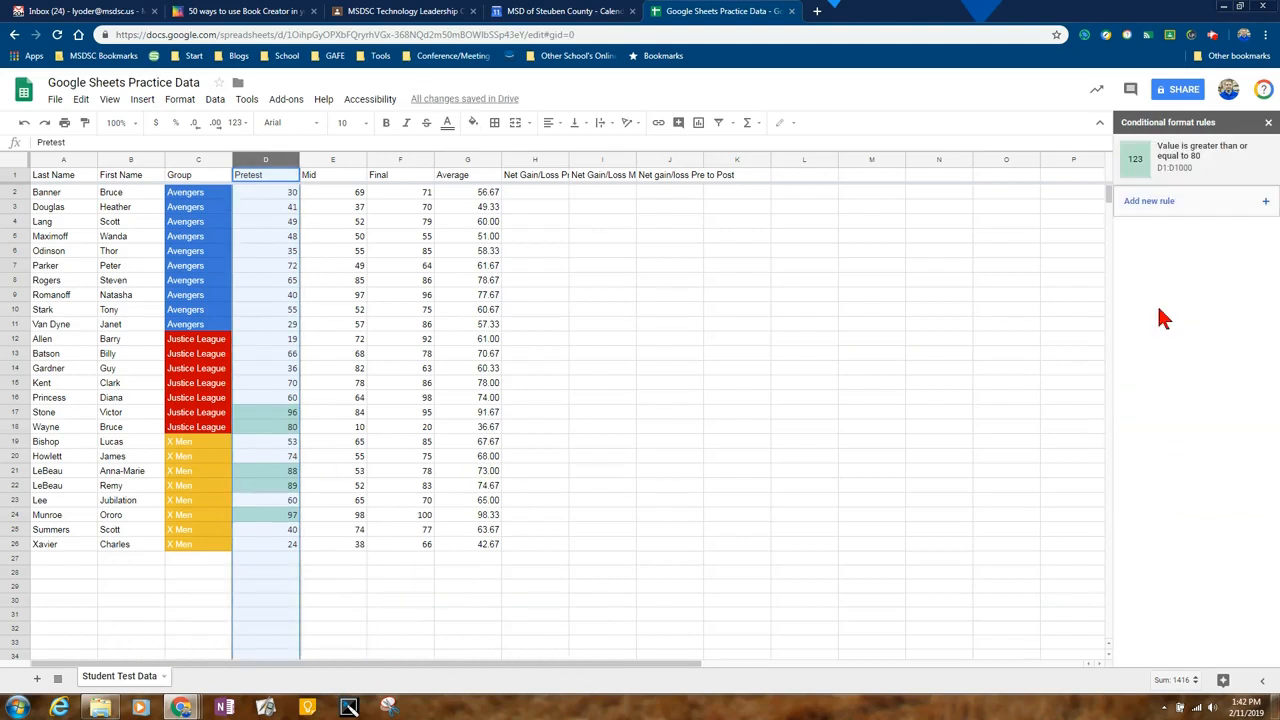
Step: Add a second Pretest column rule for values between 79 and 60 with a yellow fill, and save it
left_click(1180, 201)
left_click(1203, 257)
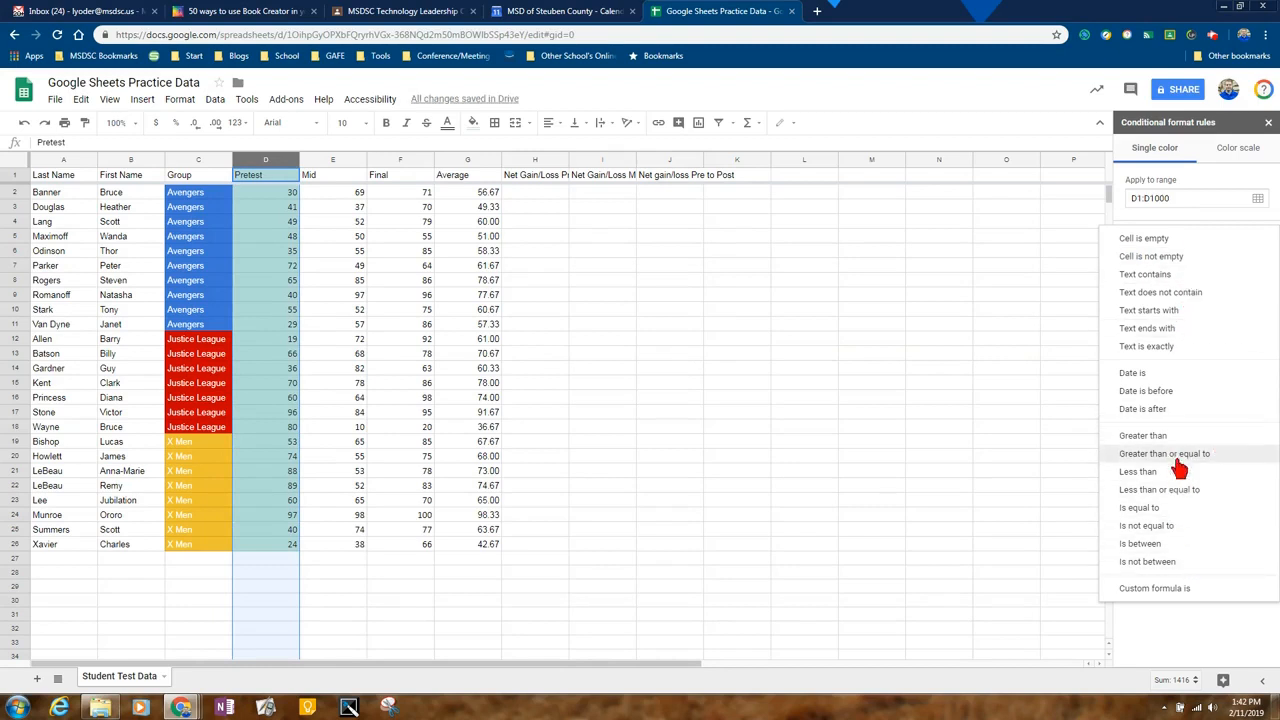
left_click(1160, 546)
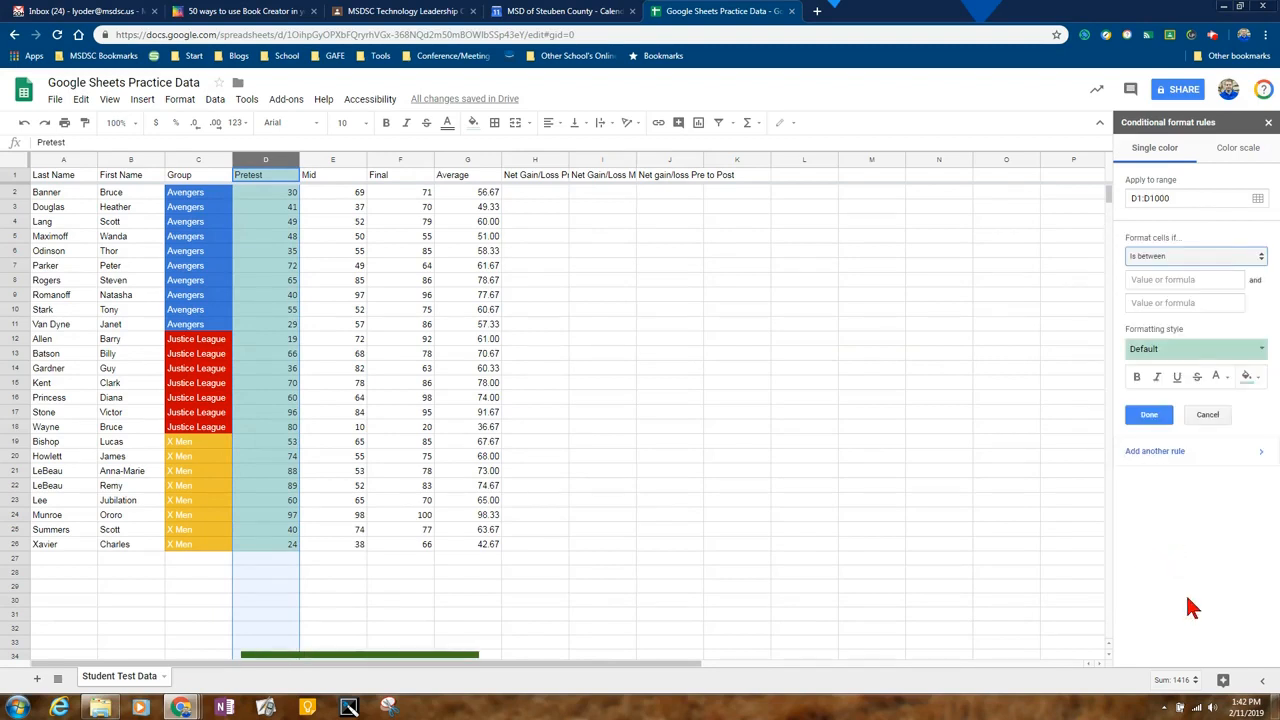
left_click(1190, 281)
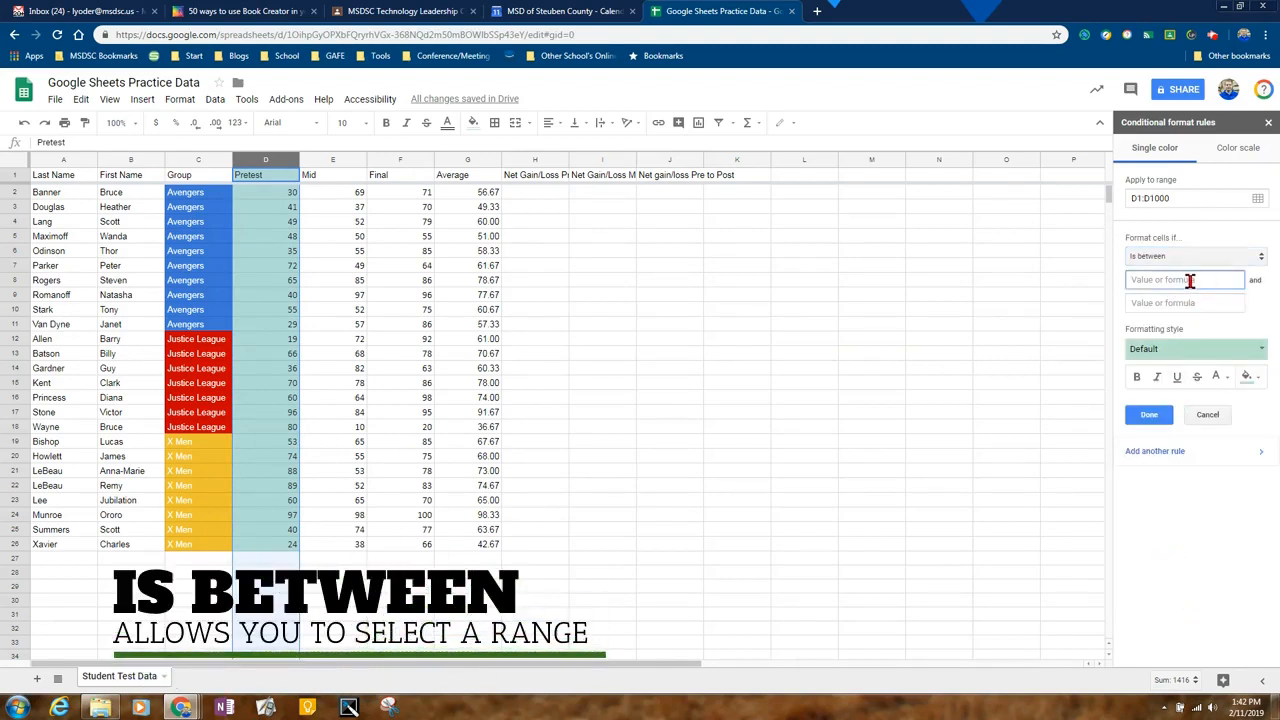
type("79")
key("Tab")
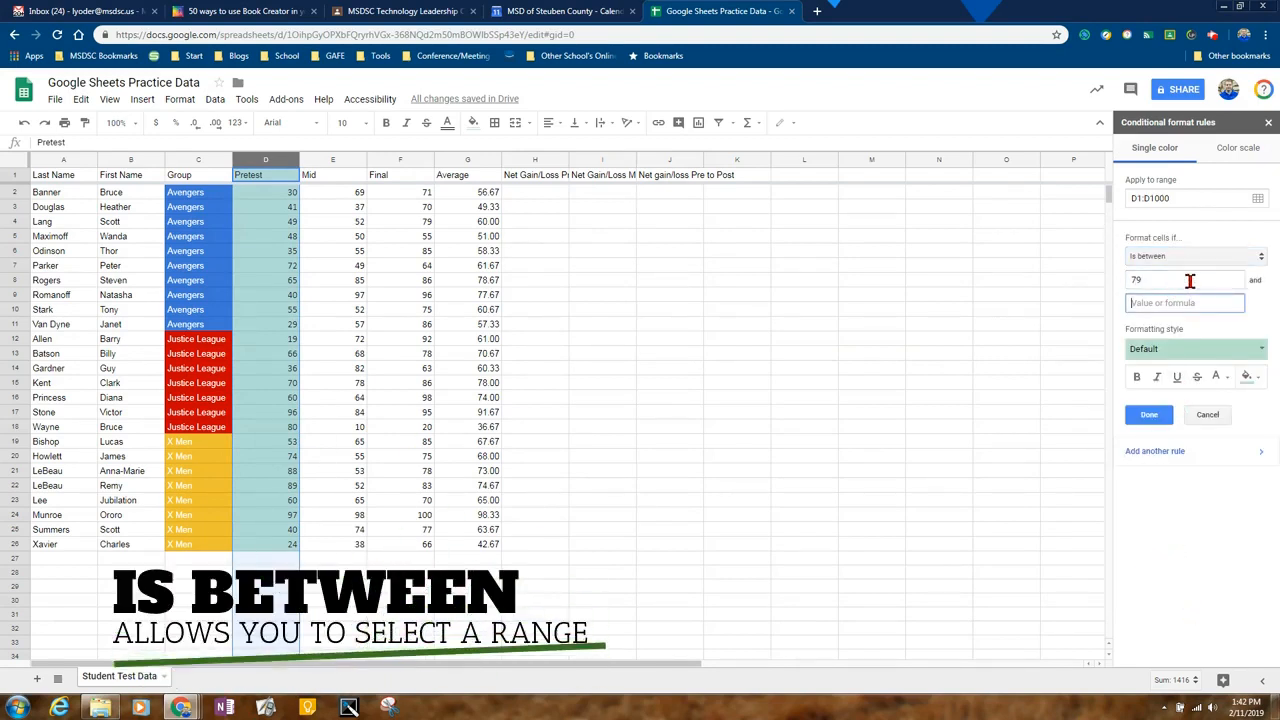
type("60")
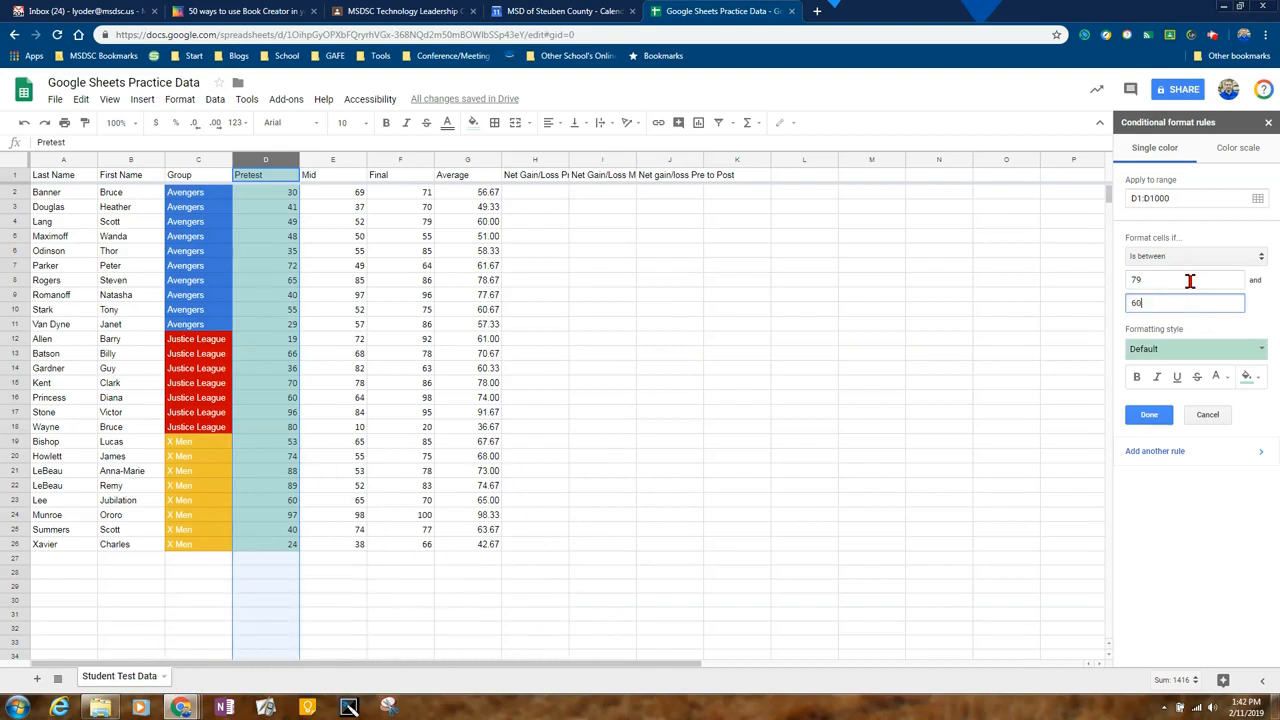
left_click(1248, 377)
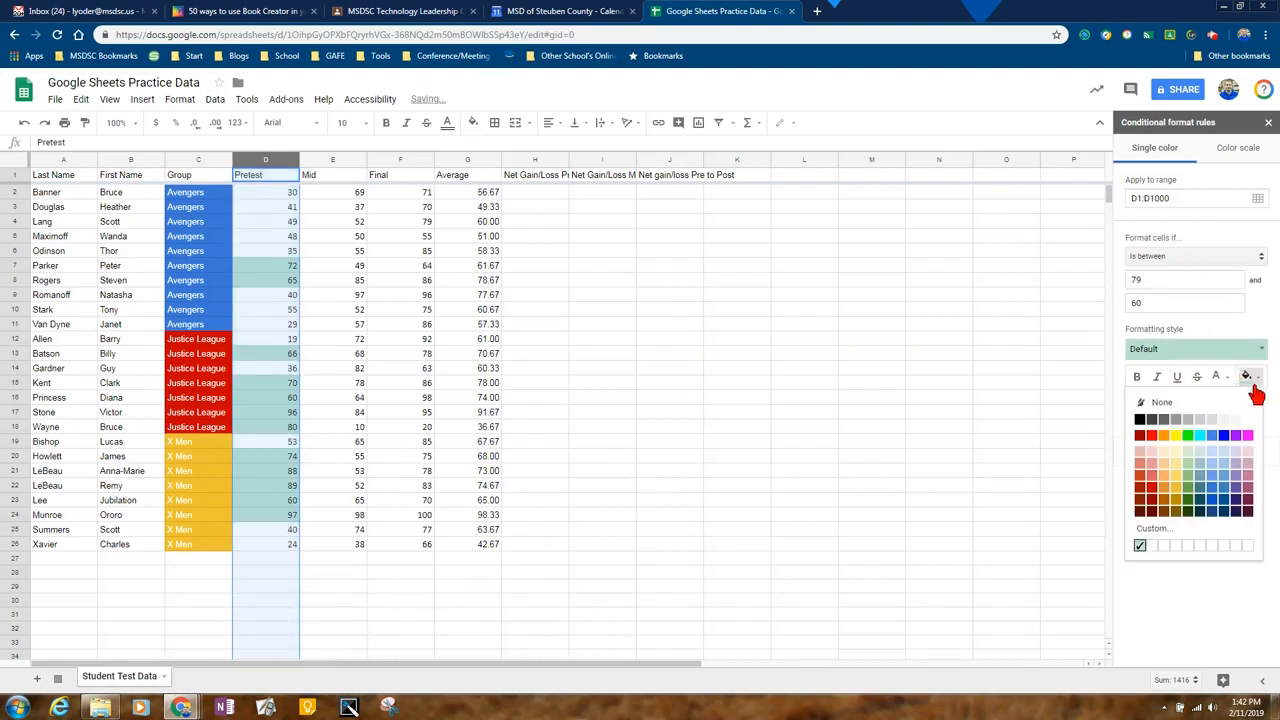
left_click(1176, 478)
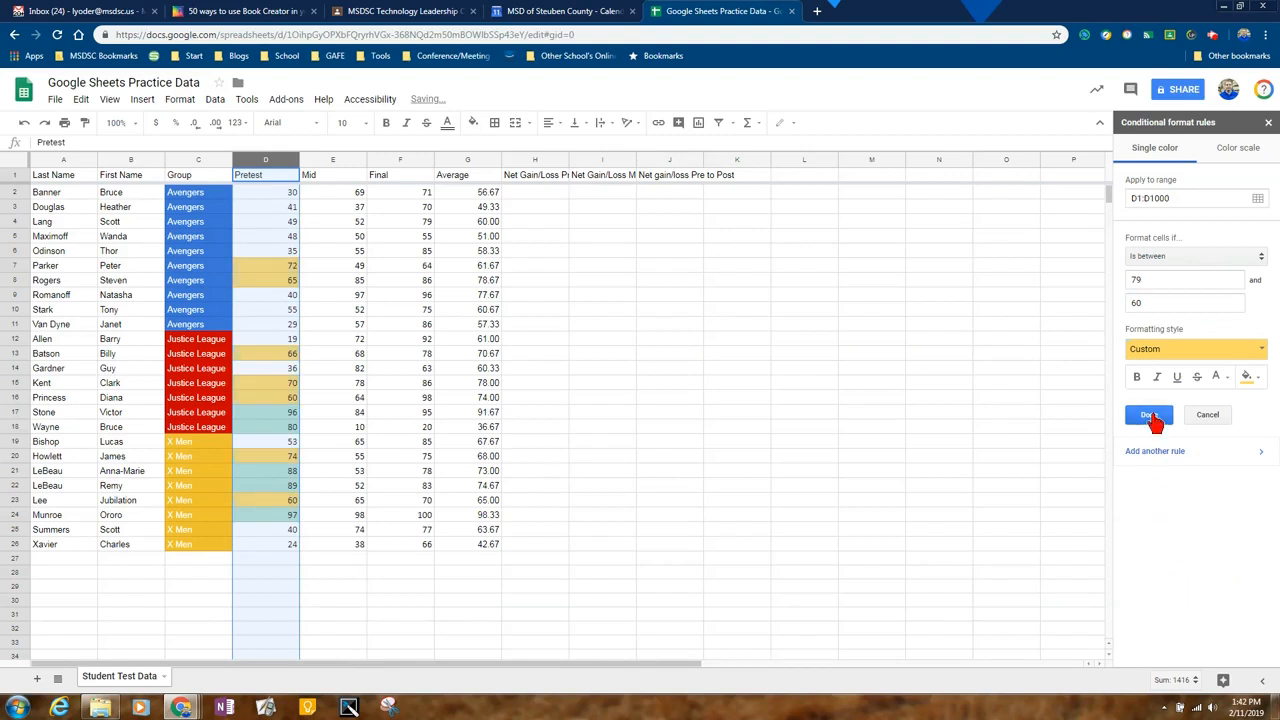
left_click(1150, 415)
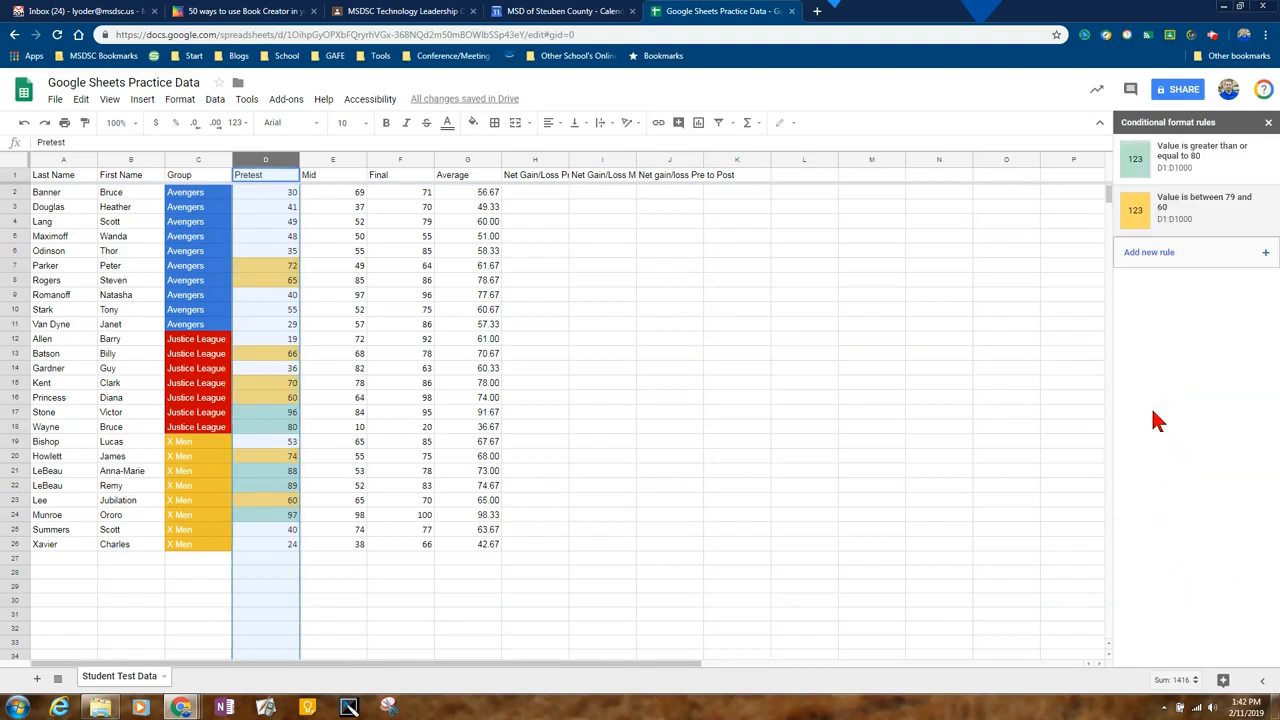
Step: Add a third Pretest column rule for values less than 60 and save it with the default style
left_click(1200, 257)
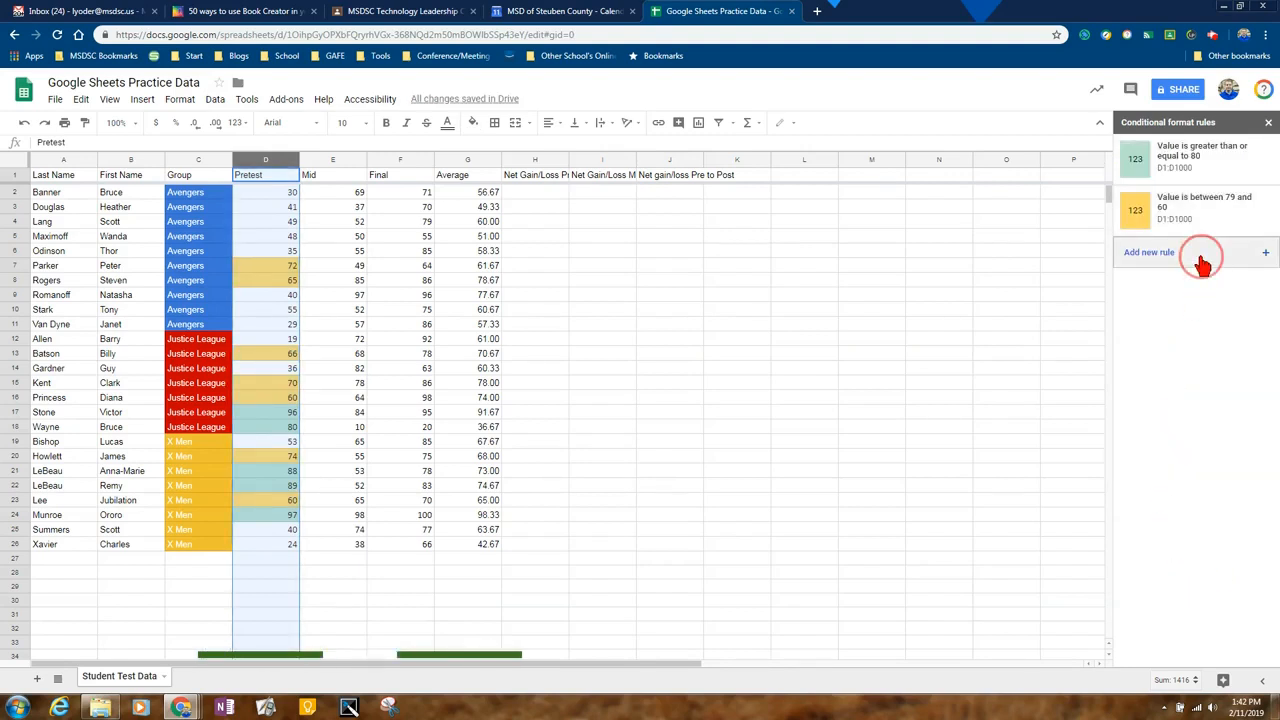
left_click(1191, 257)
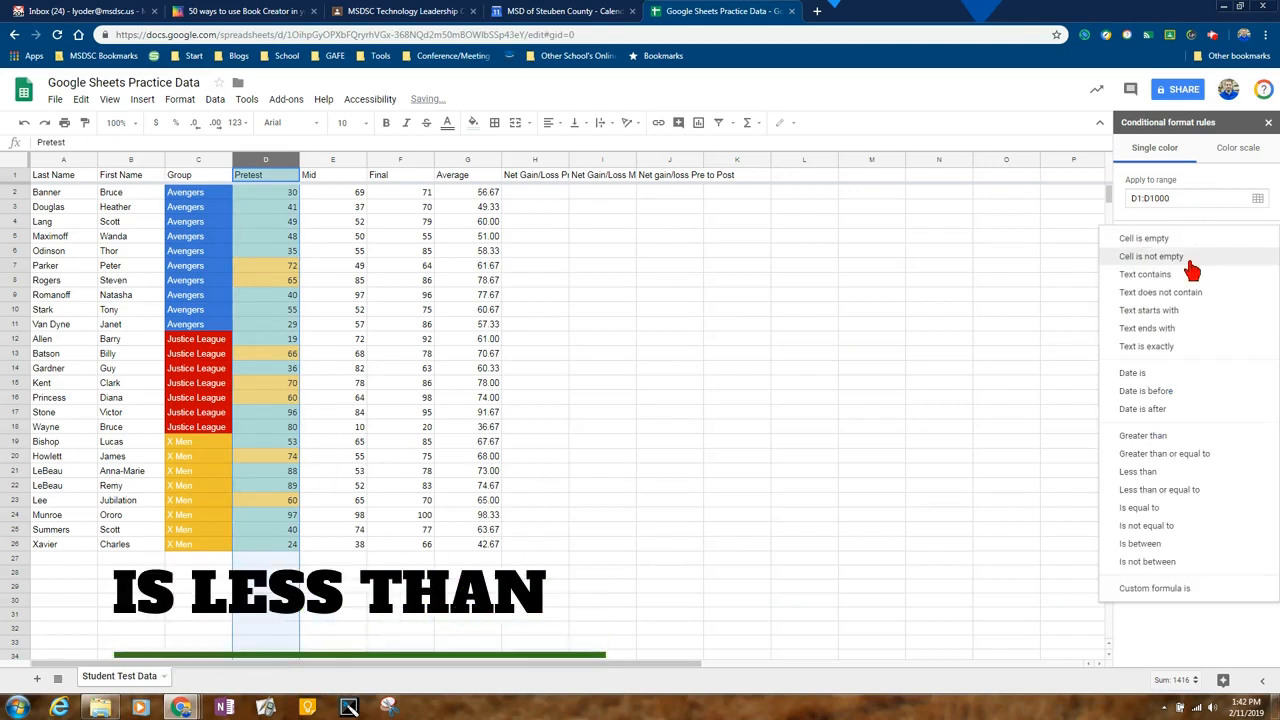
left_click(1155, 474)
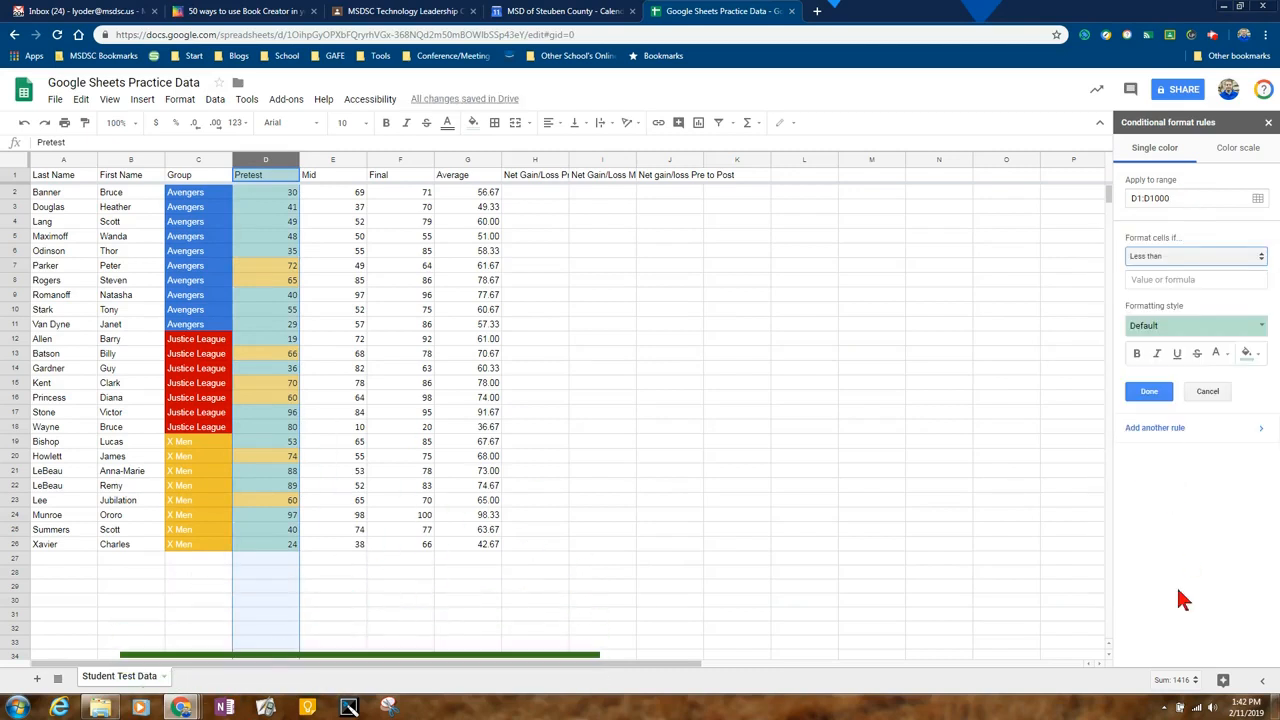
left_click(1179, 282)
type("60")
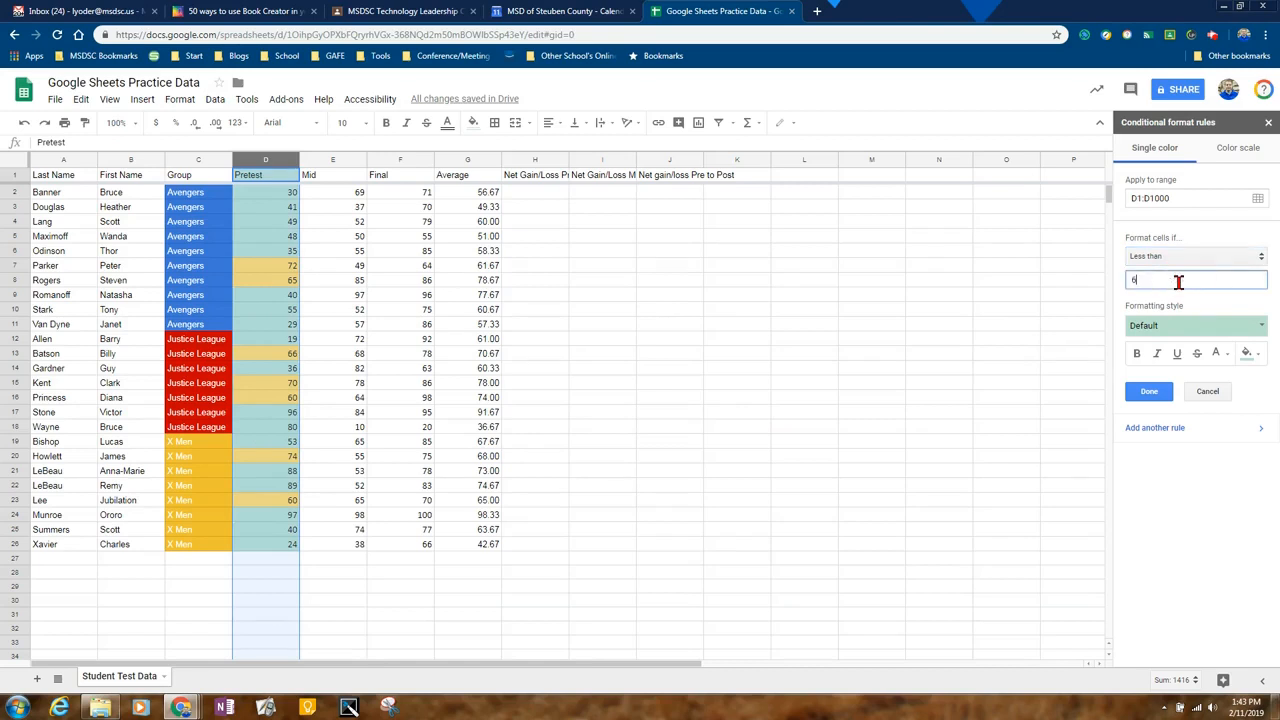
left_click(1149, 393)
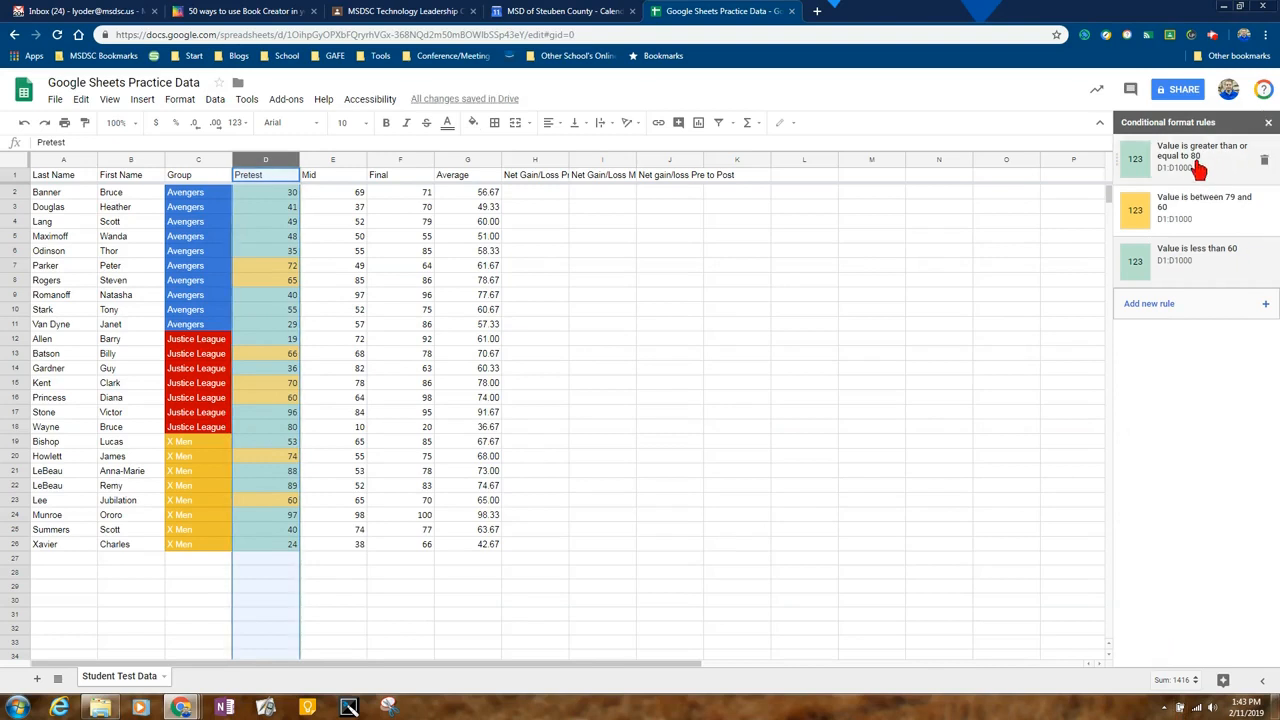
Step: Change the fill of the less-than-60 rule to light red, save it, and close the rules
left_click(1210, 263)
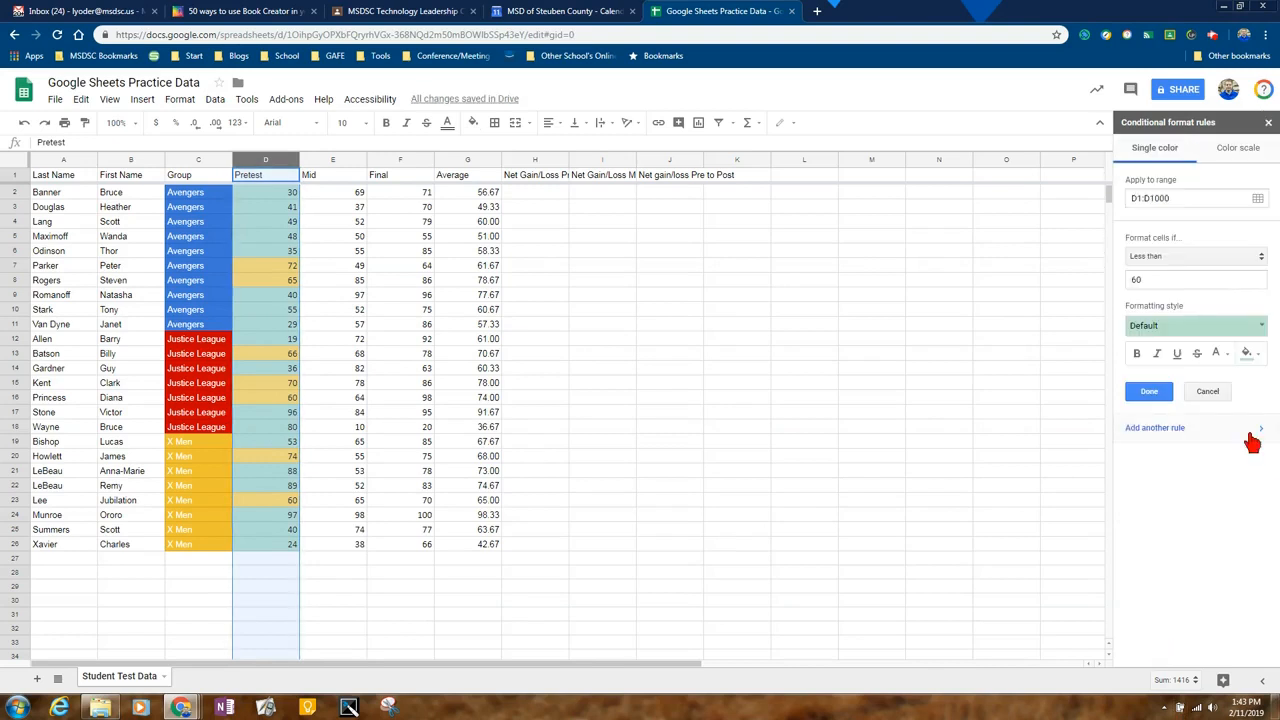
left_click(1247, 352)
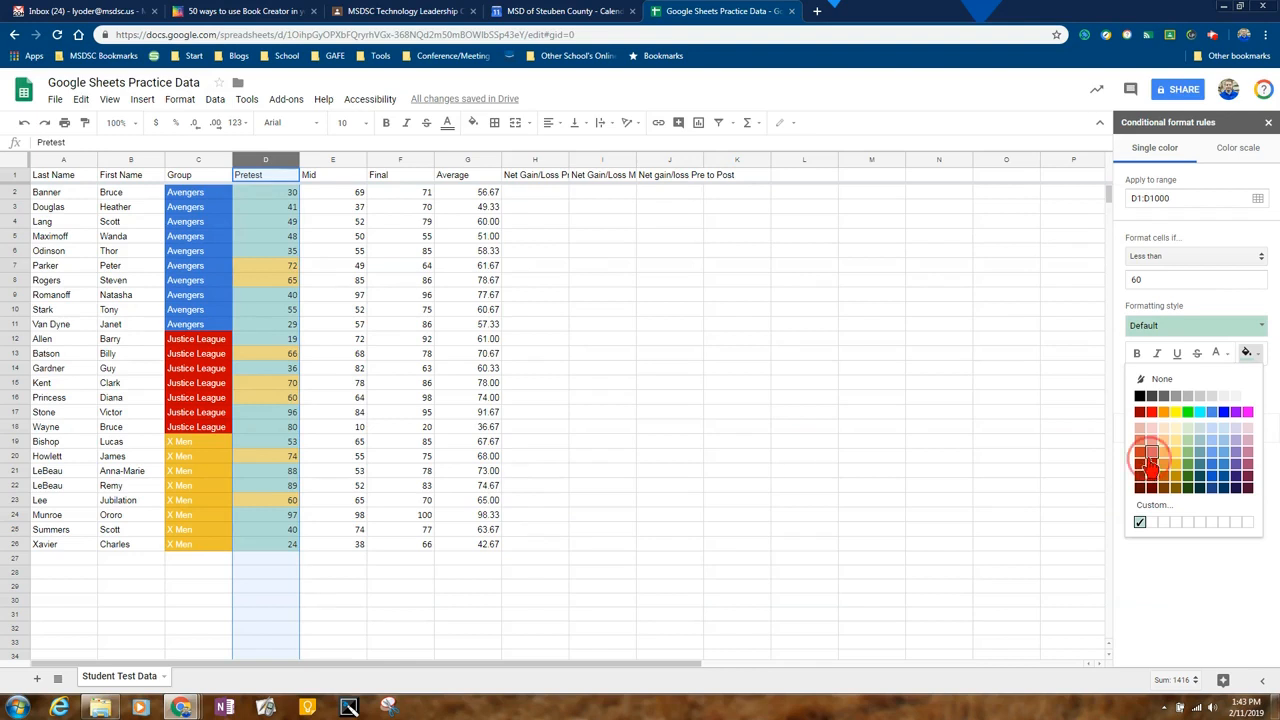
left_click(1143, 465)
left_click(1150, 393)
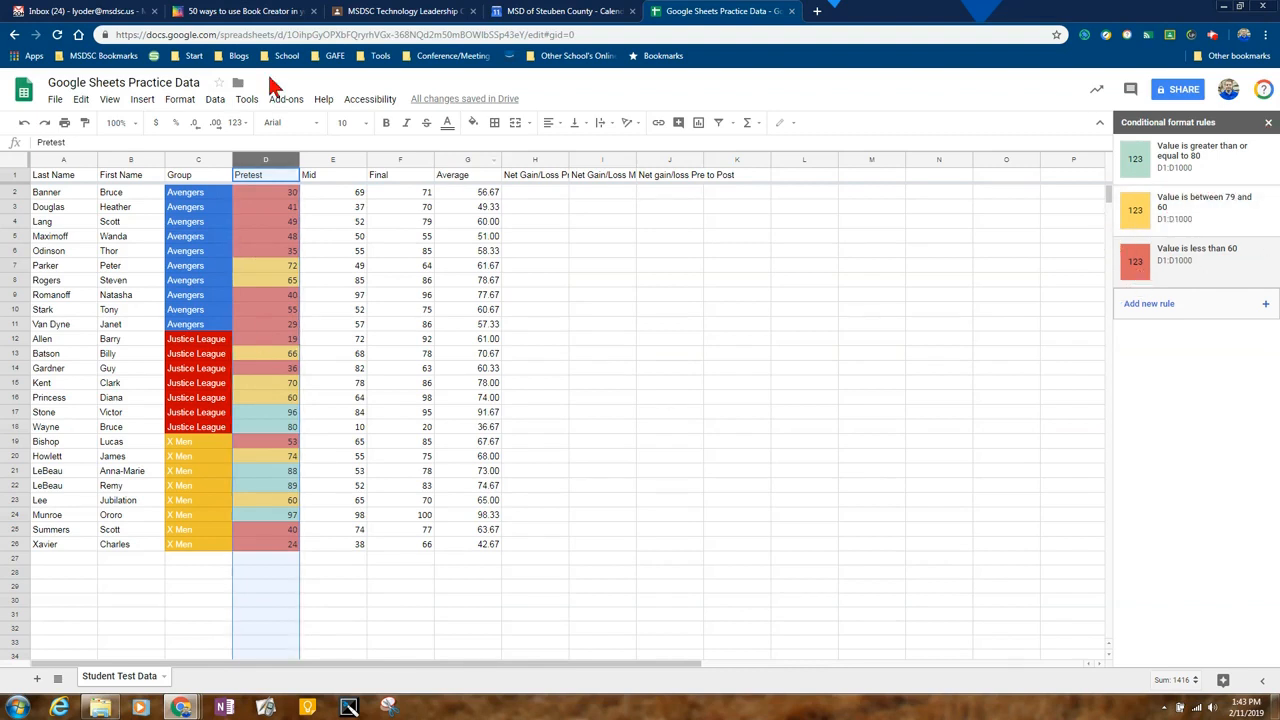
left_click(1268, 123)
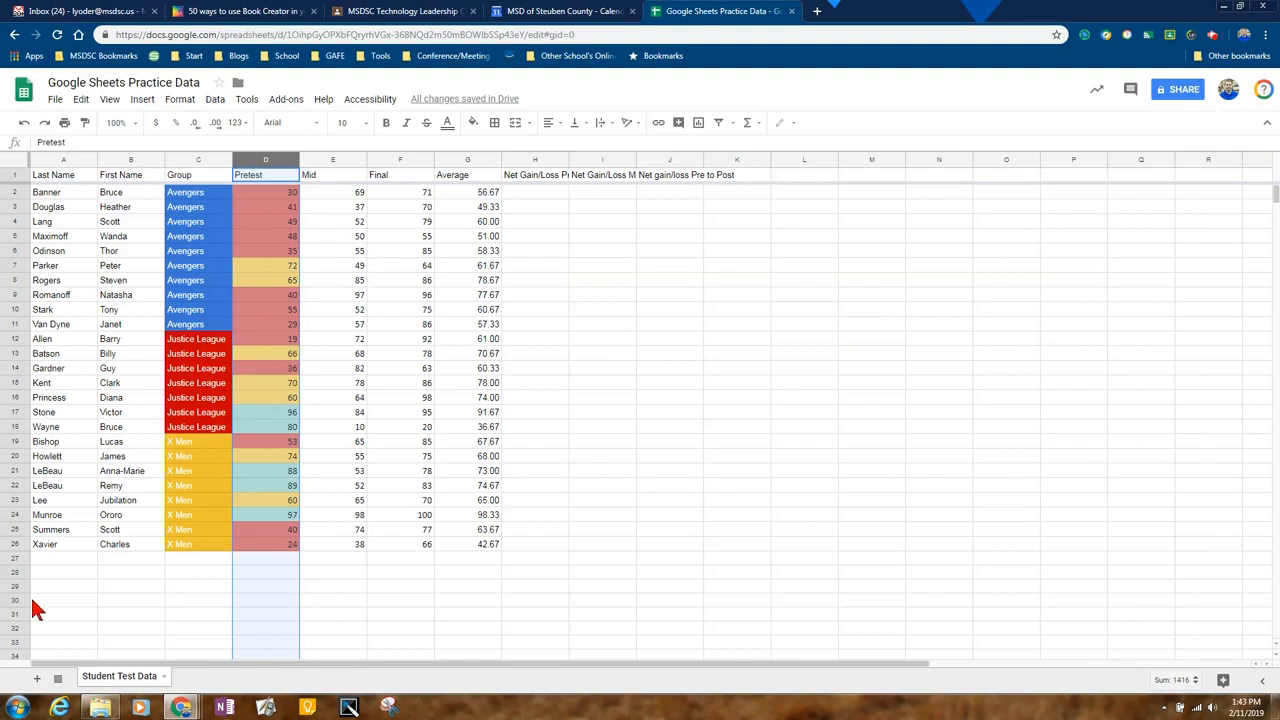
Step: Copy the Pretest column and paste only its conditional formatting onto the Mid column
left_click(267, 161)
right_click(266, 160)
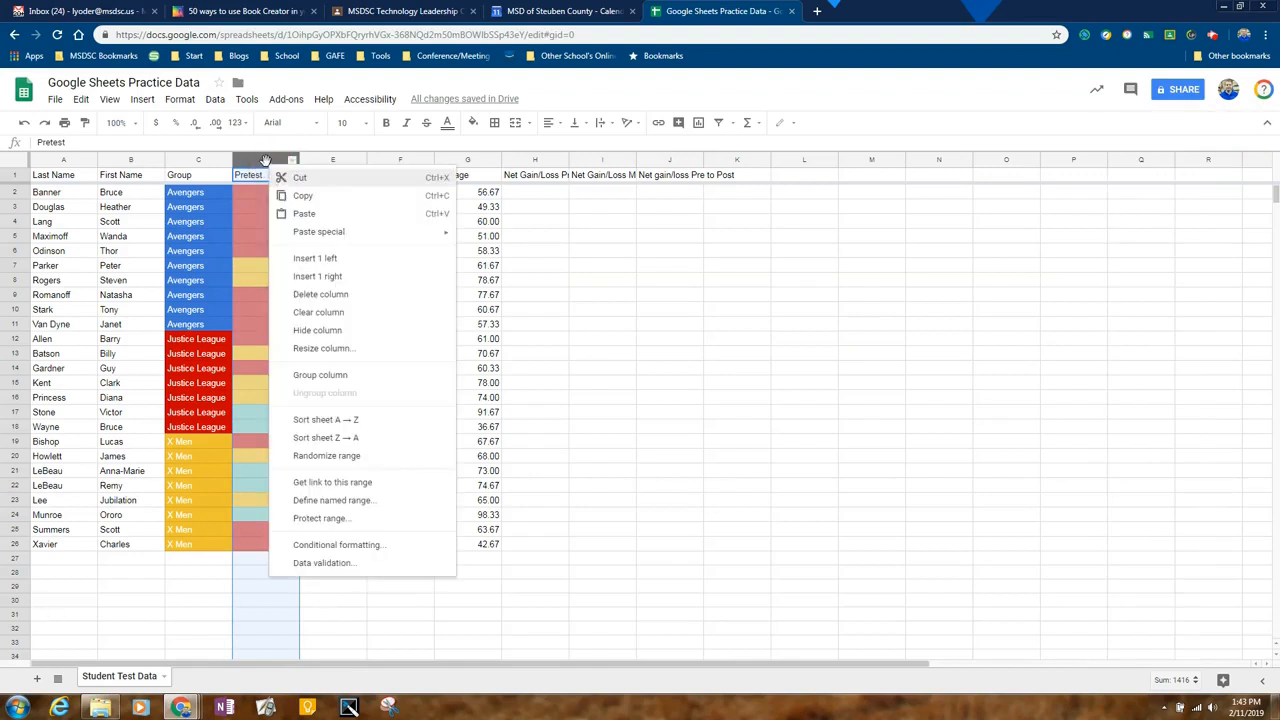
left_click(290, 196)
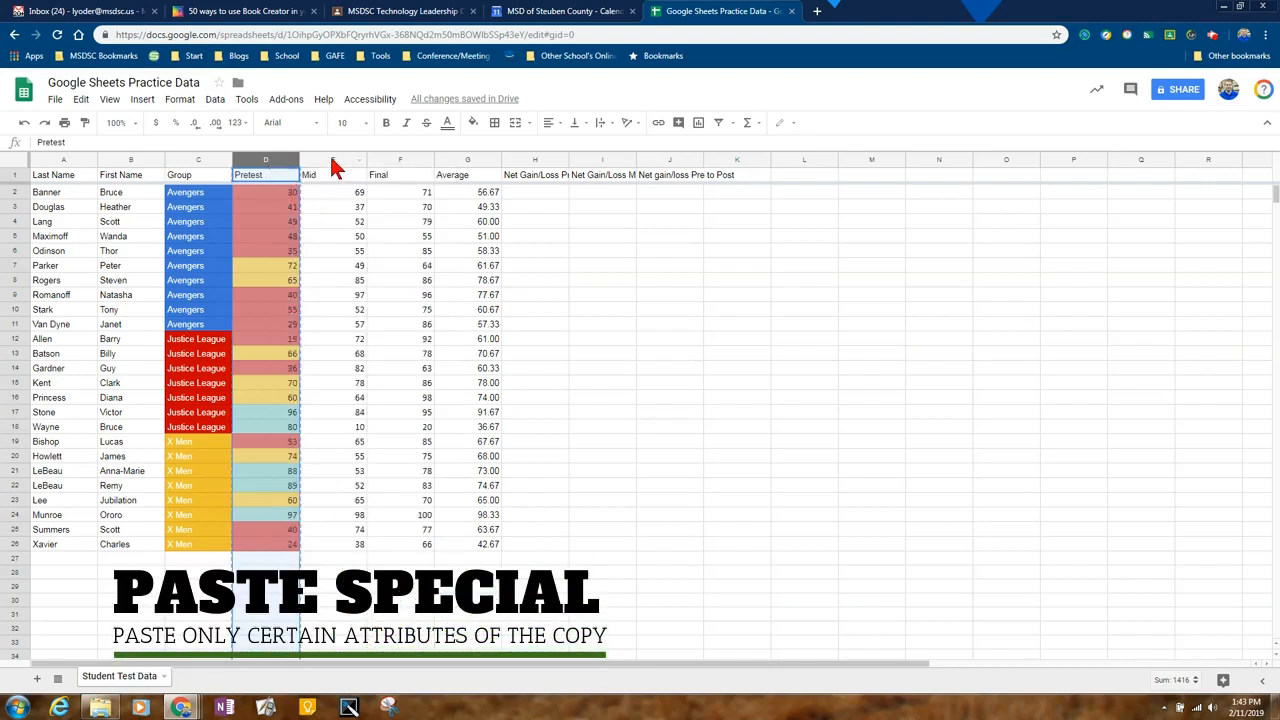
left_click(332, 160)
right_click(331, 157)
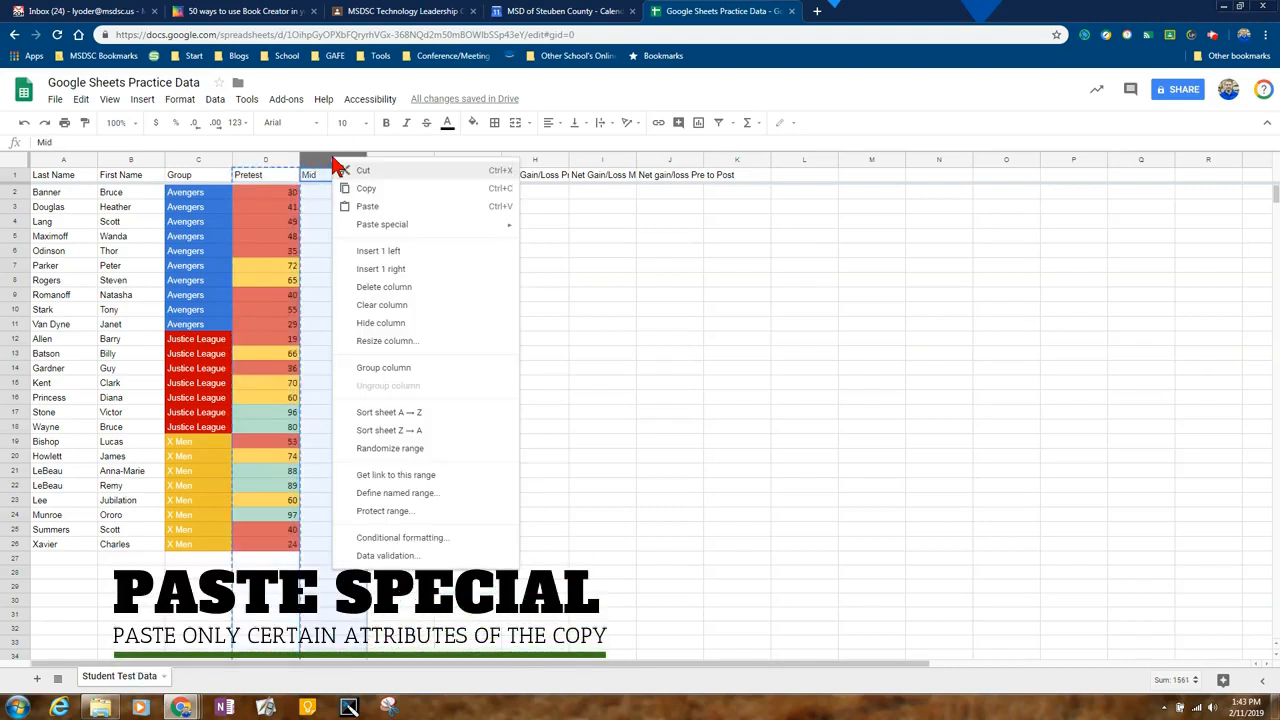
mouse_move(376, 228)
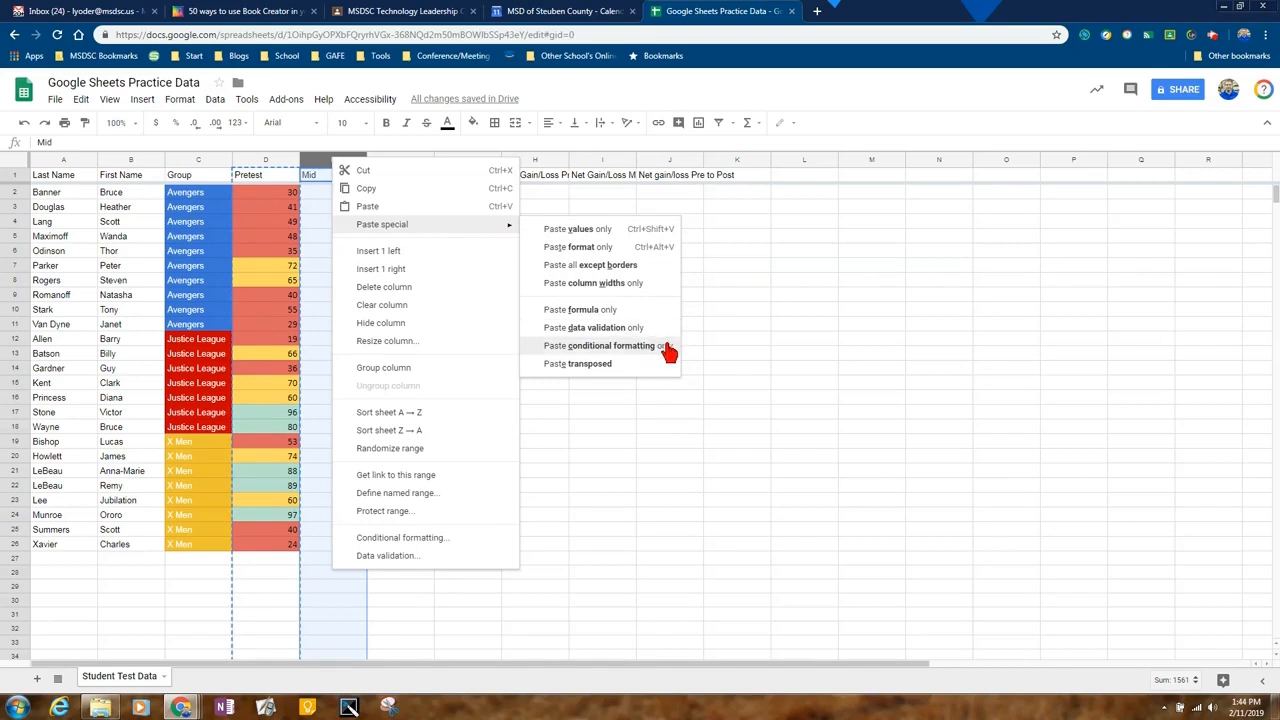
left_click(632, 346)
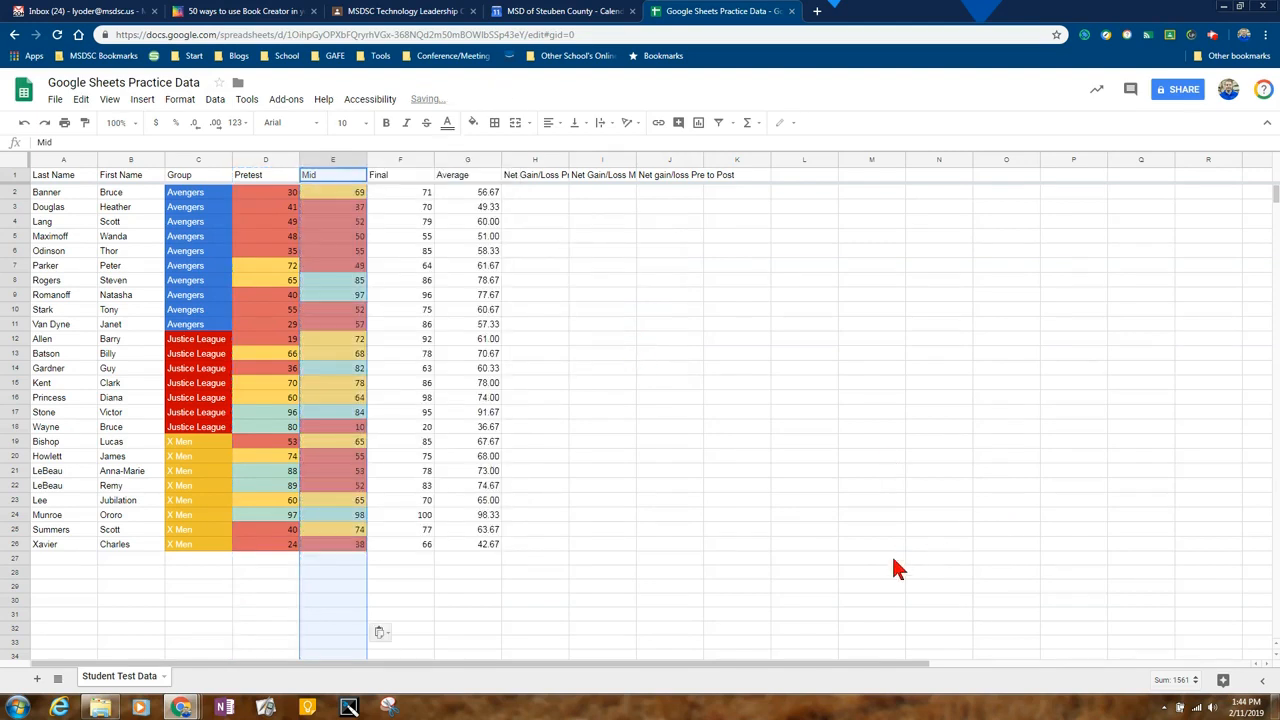
left_click(604, 655)
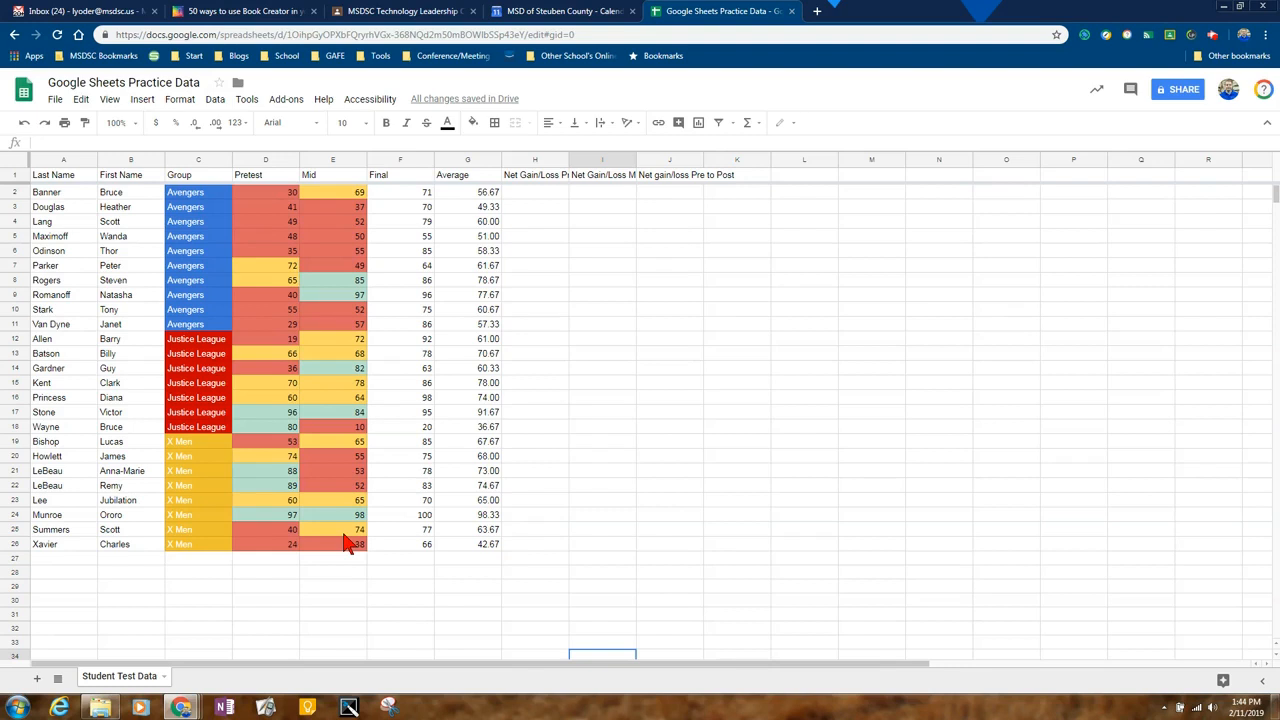
Step: Review the Mid column's conditional formatting rules, checking the range and settings of the greater-than-or-equal-to-80 rule
left_click(334, 159)
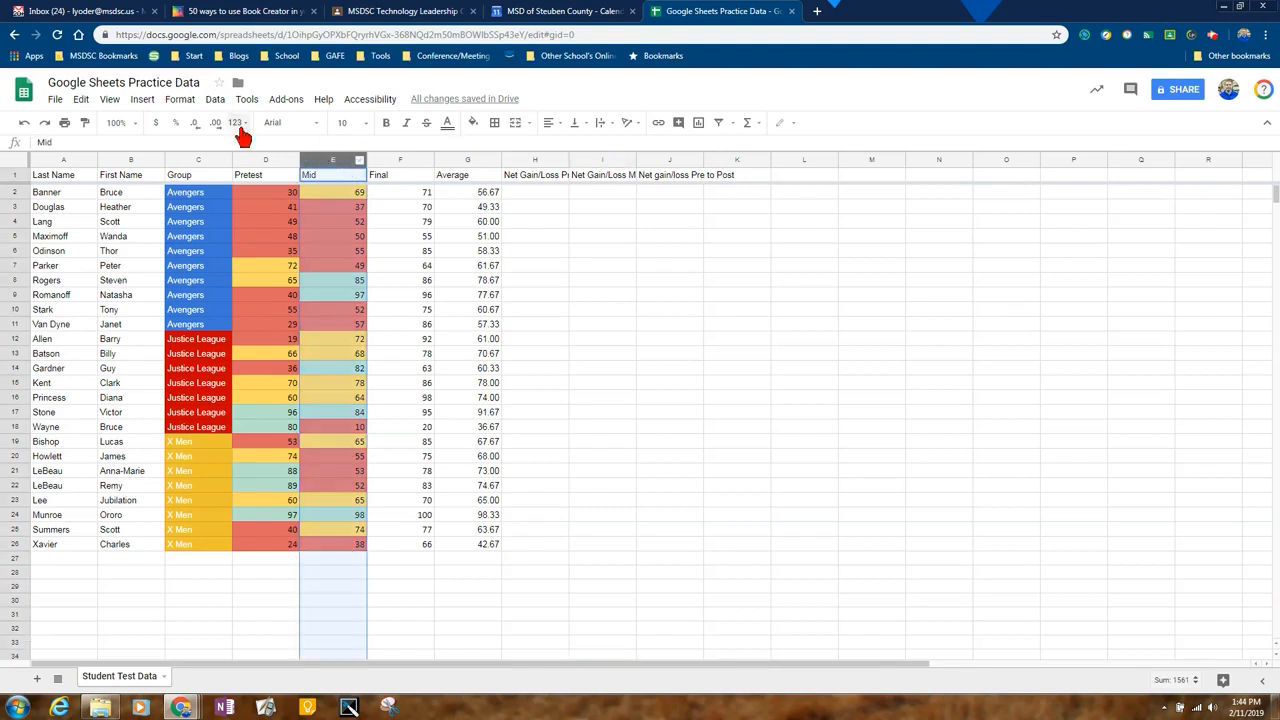
left_click(179, 99)
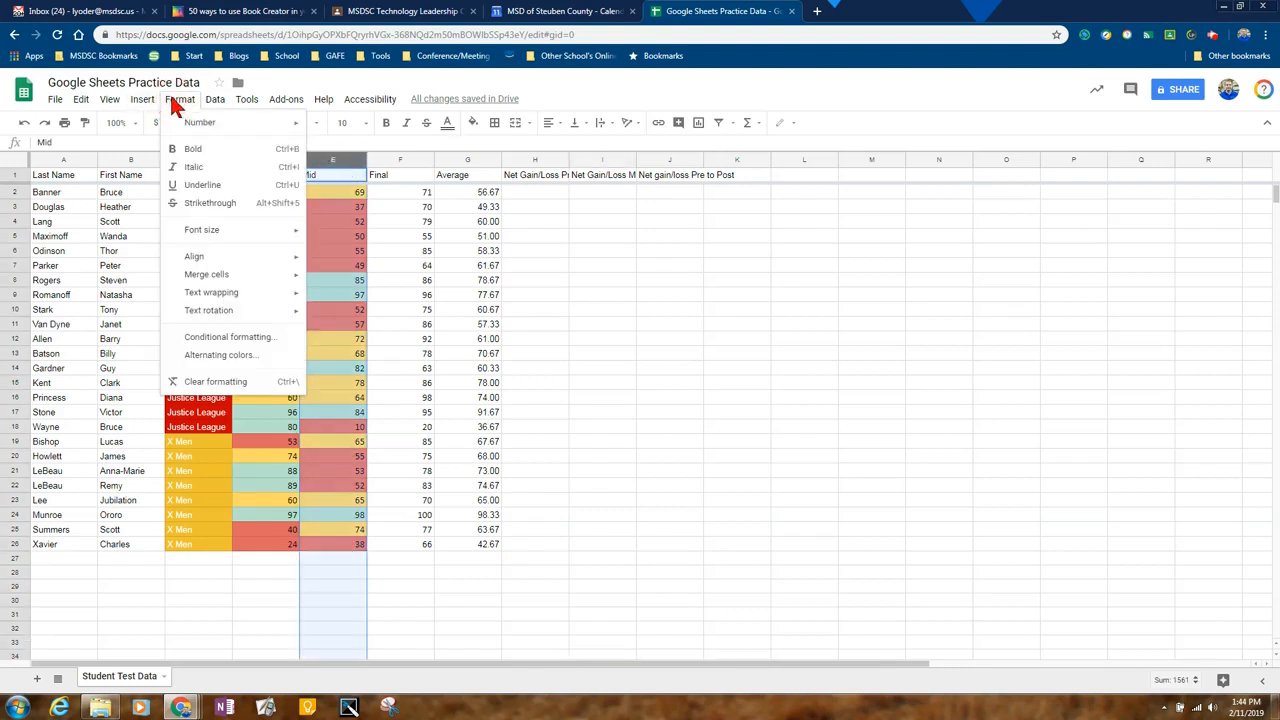
left_click(228, 338)
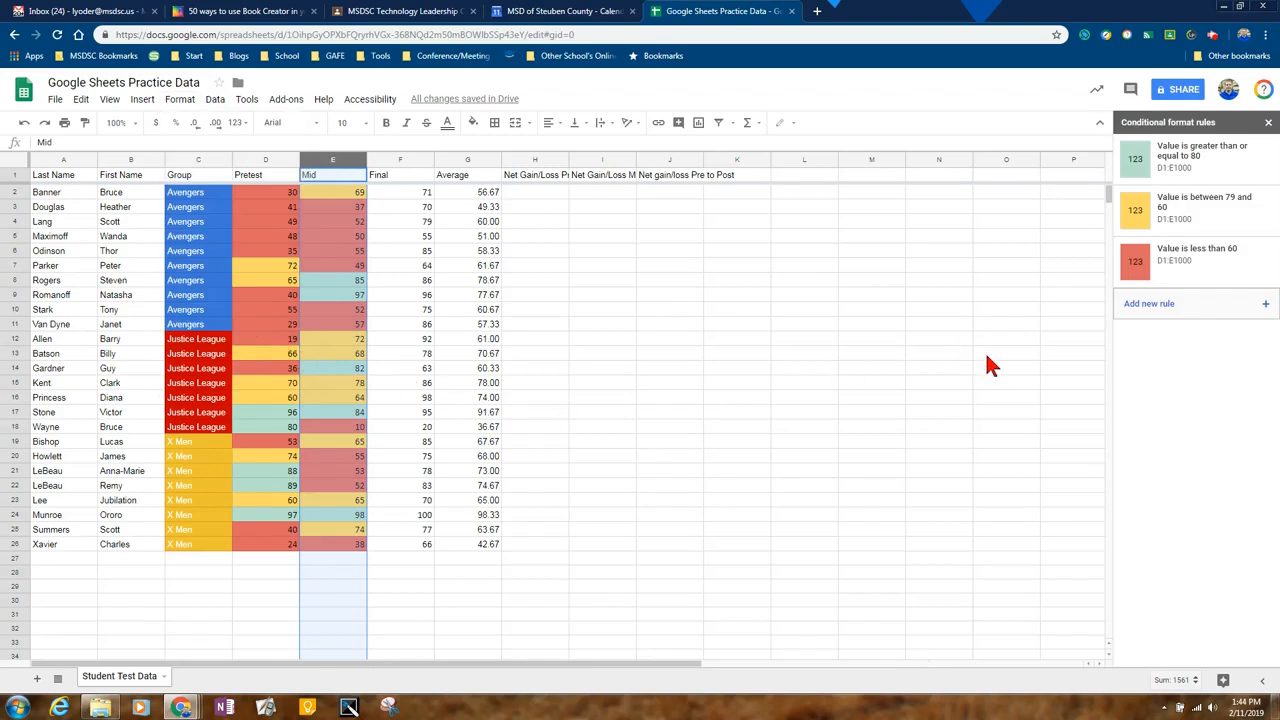
left_click(1195, 176)
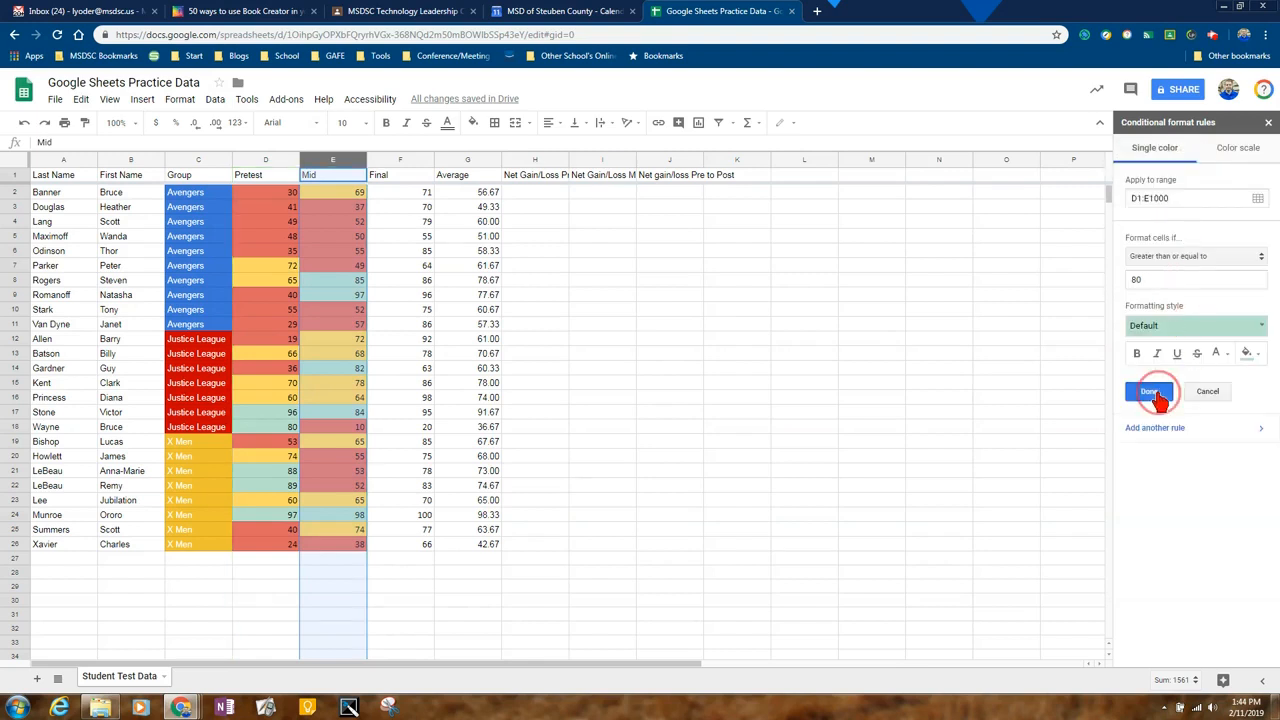
left_click(1149, 391)
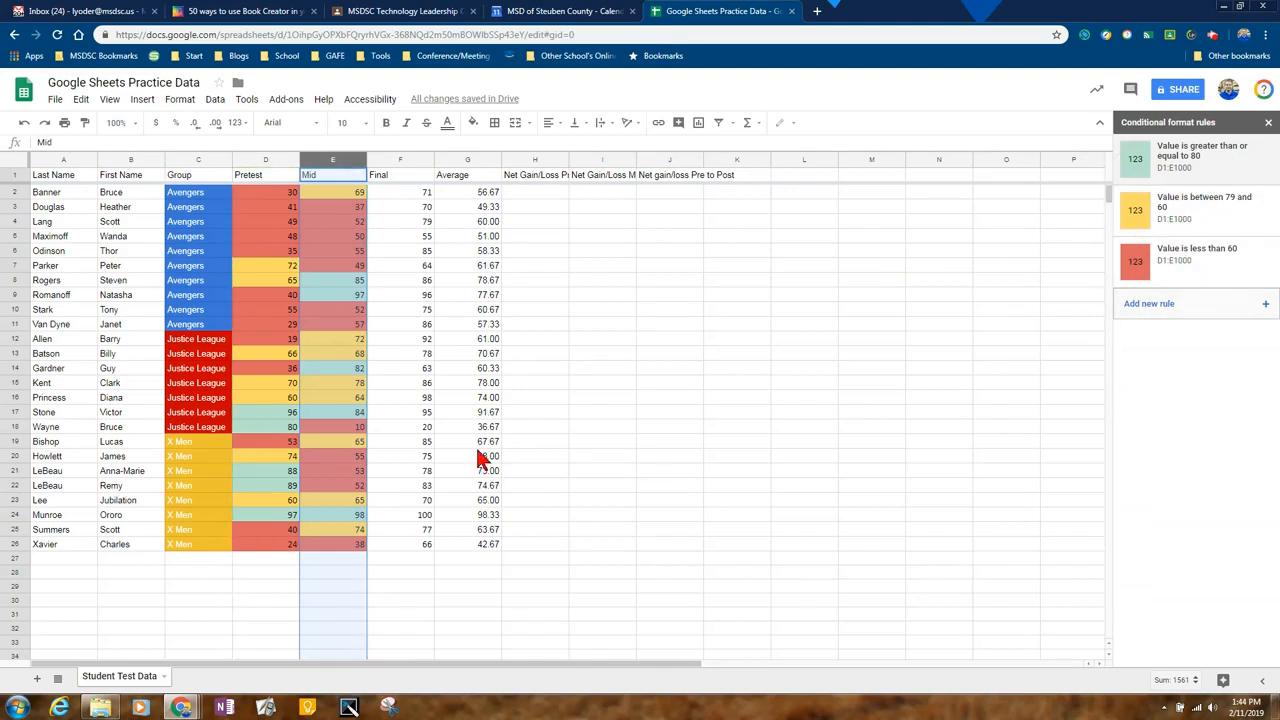
Step: Paste only the copied conditional formatting onto the Final column
left_click(400, 158)
right_click(400, 162)
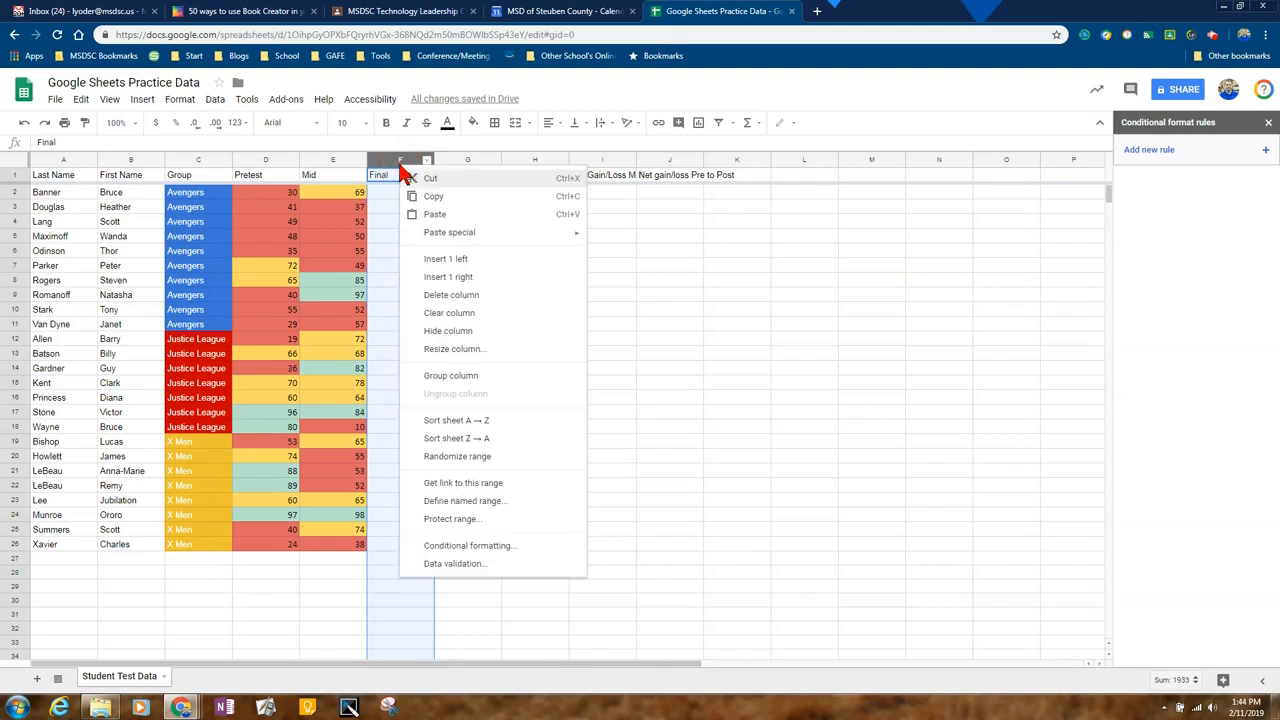
mouse_move(450, 234)
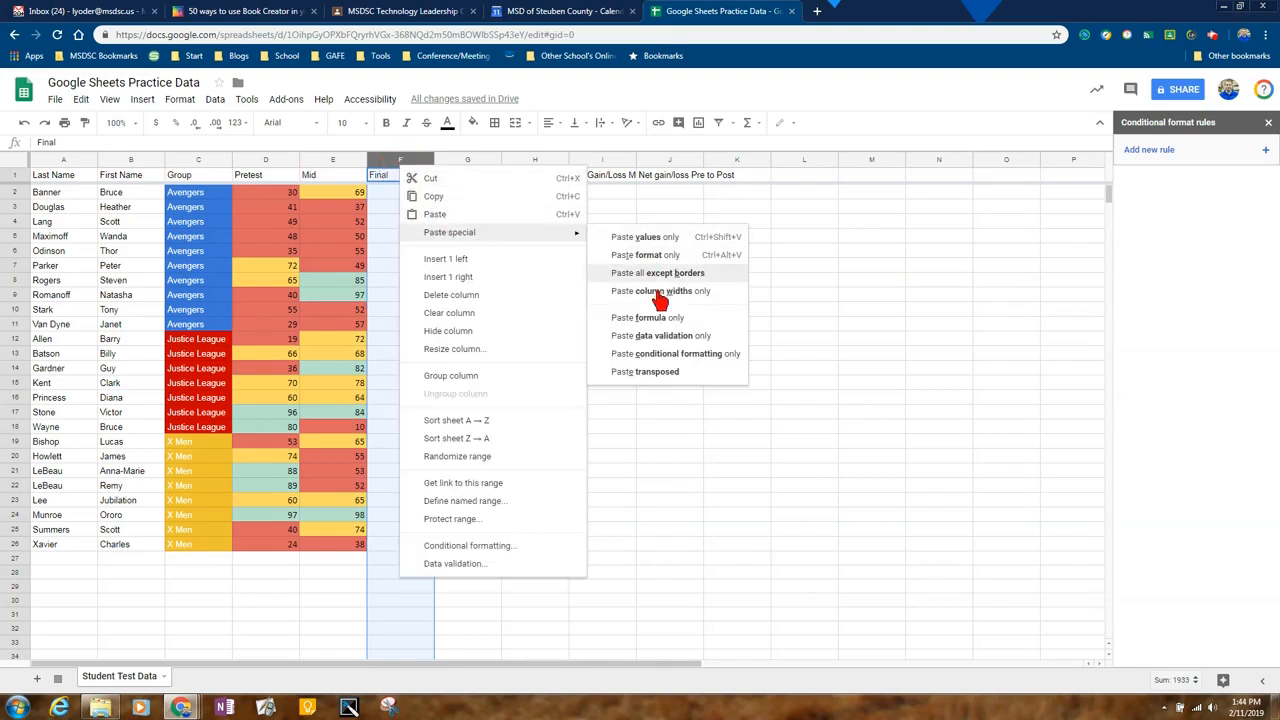
left_click(663, 354)
Step: Apply the copied conditional formatting, without values, to the Average column and deselect it
left_click(467, 160)
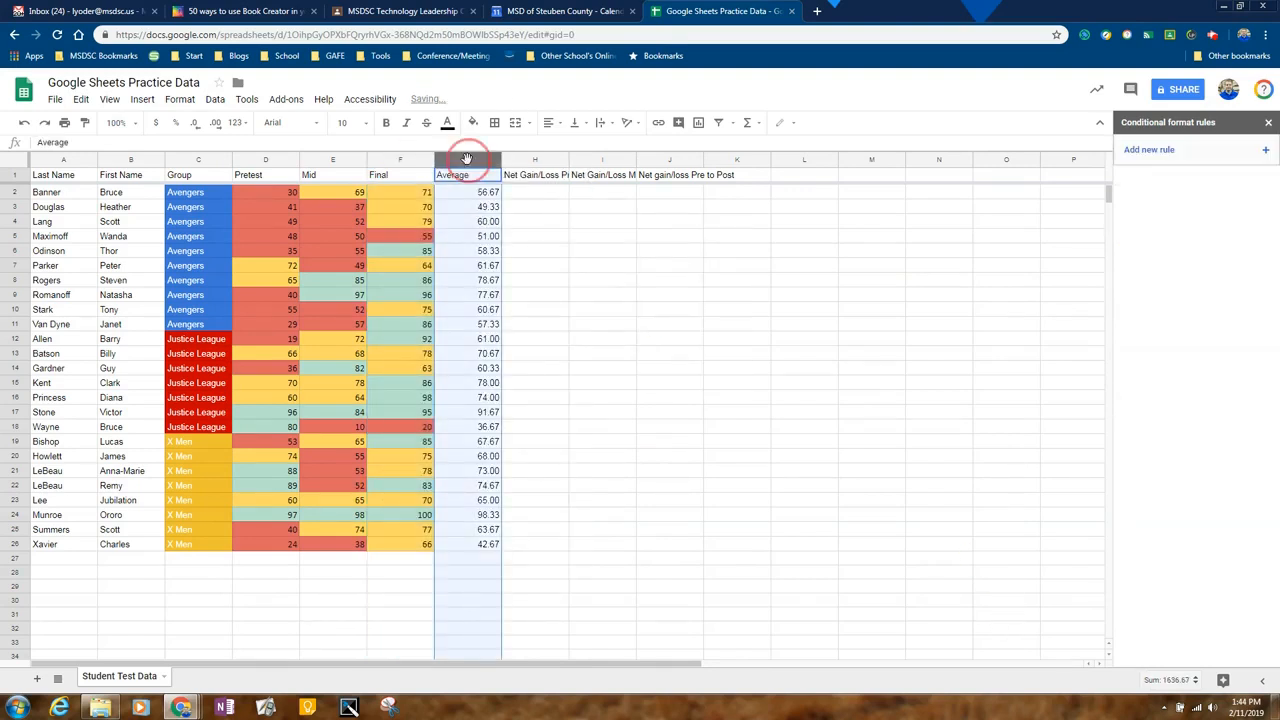
right_click(468, 163)
mouse_move(521, 230)
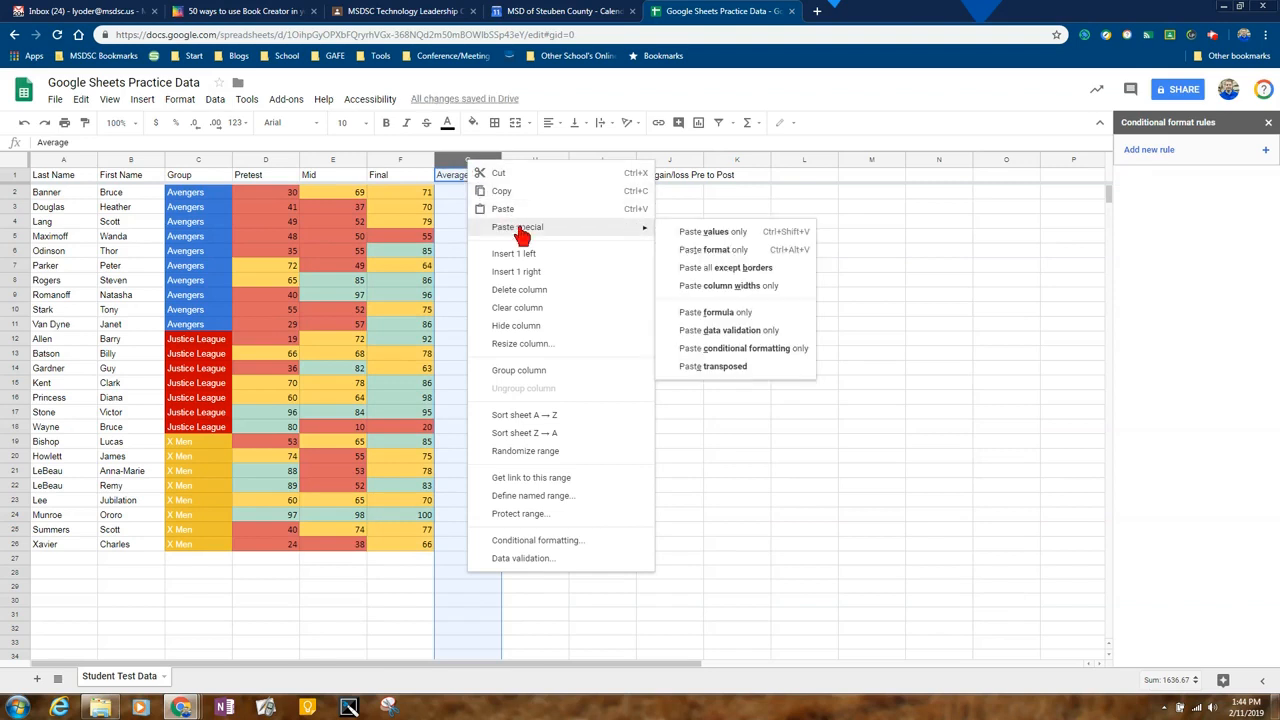
left_click(744, 347)
left_click(938, 545)
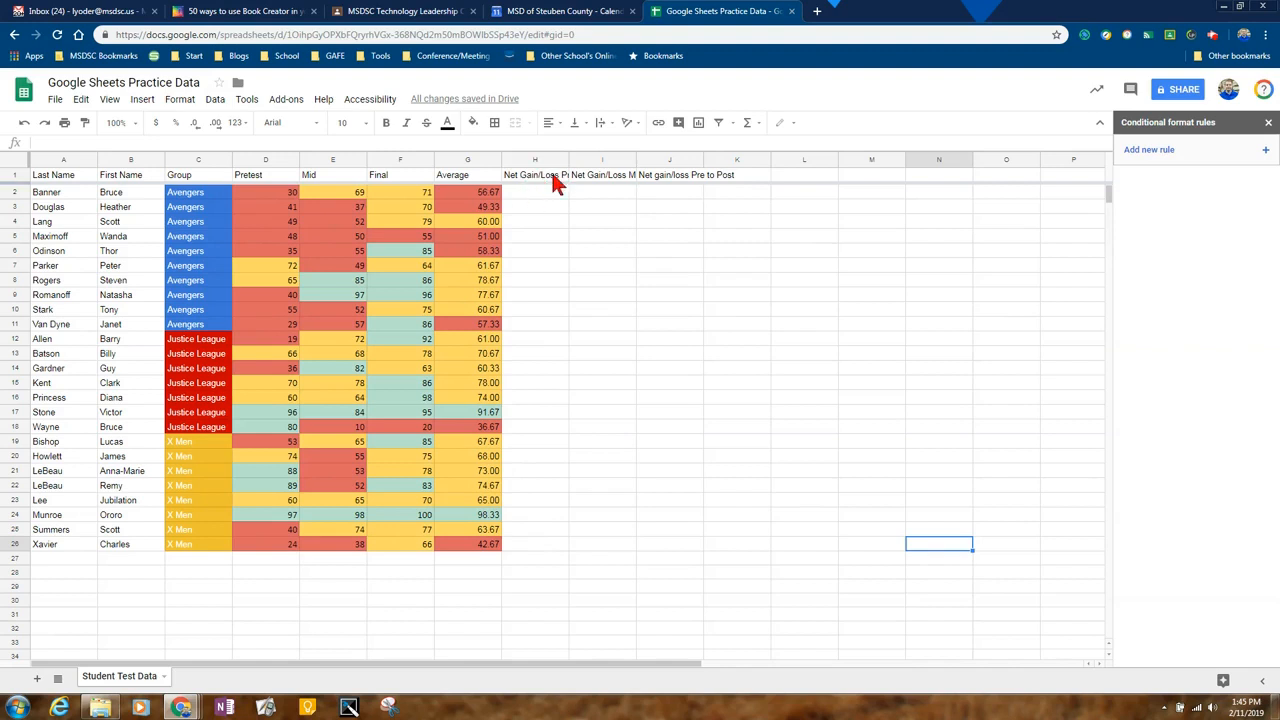
Step: Widen the three net gain/loss columns to fit their headers and change the J1 header to "Net gain/loss Pre to Final"
left_click_drag(567, 158, 833, 160)
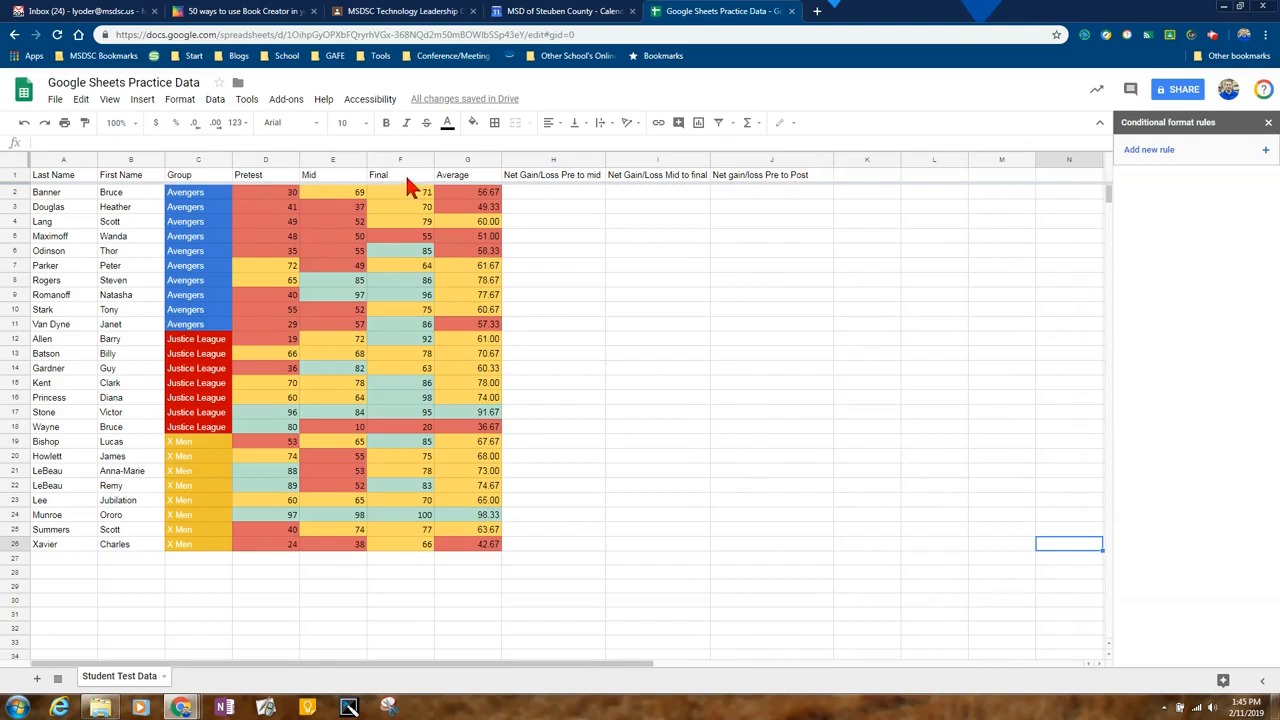
double_click(826, 174)
double_click(826, 174)
type("Final")
left_click(903, 217)
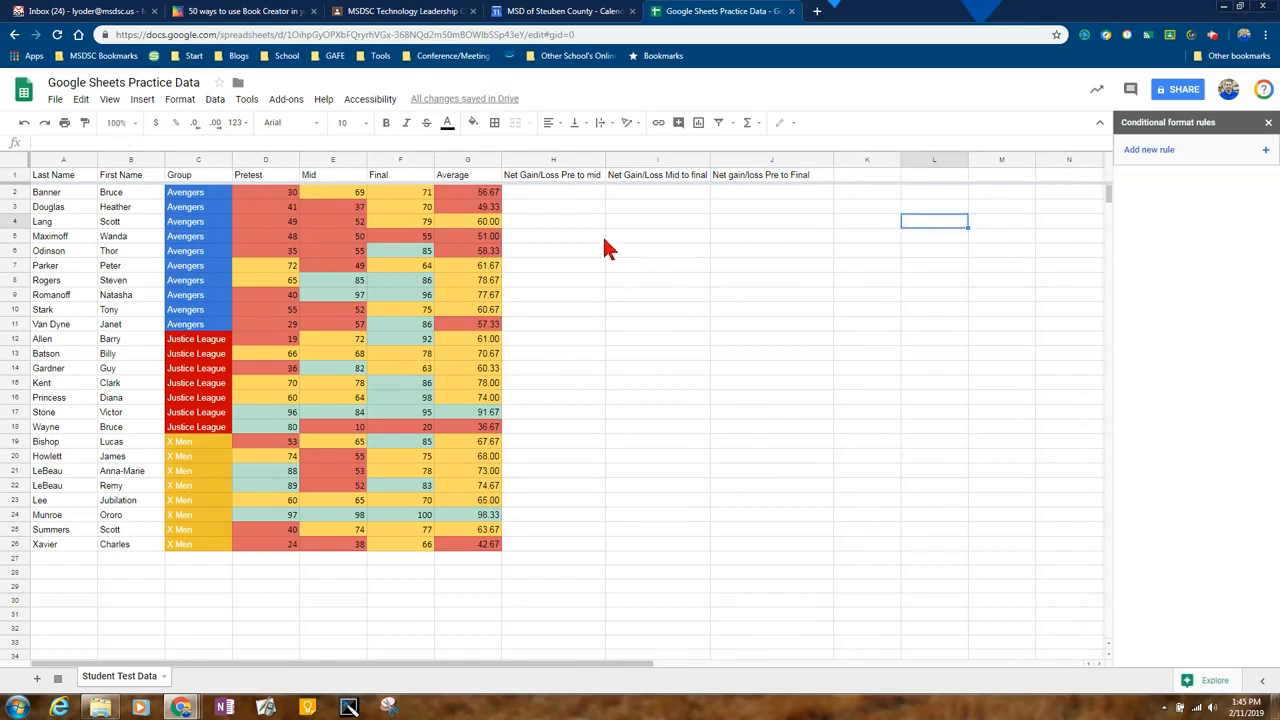
Step: Calculate the Pre to mid net gain/loss in H2 with =minus(E2,D2) and fill the formula down to row 26
left_click(590, 196)
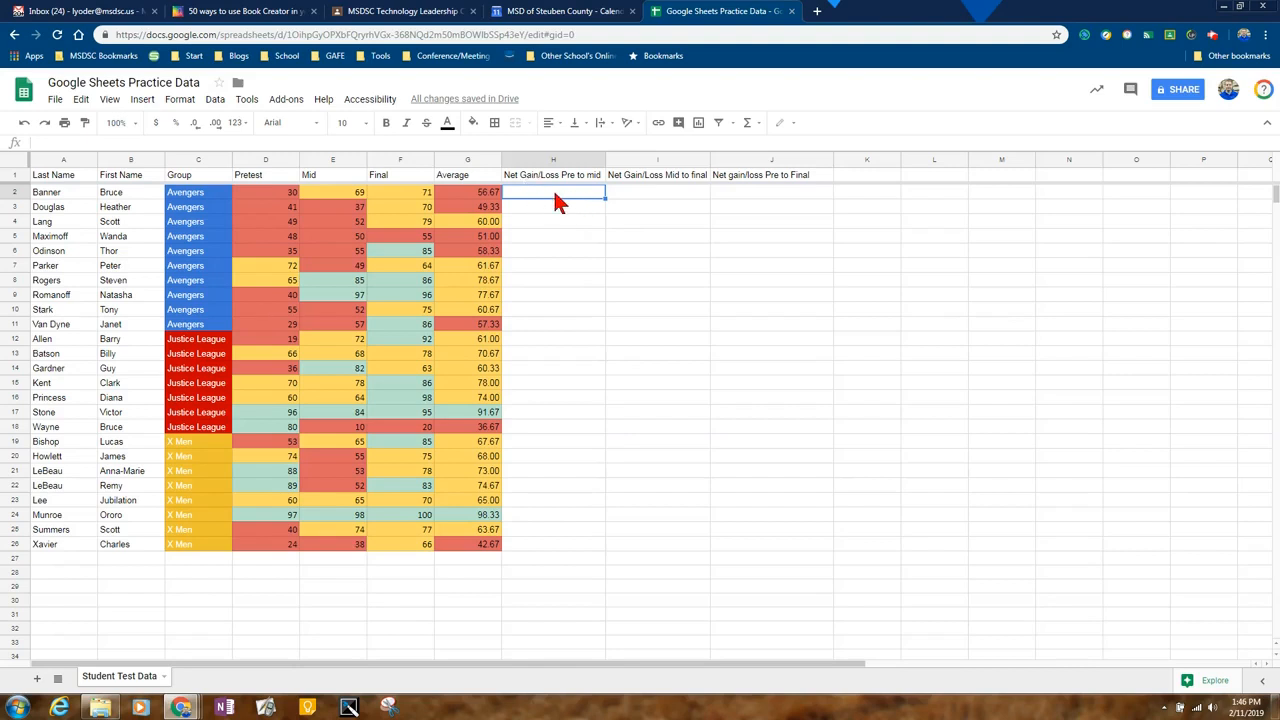
left_click(558, 200)
type("=min")
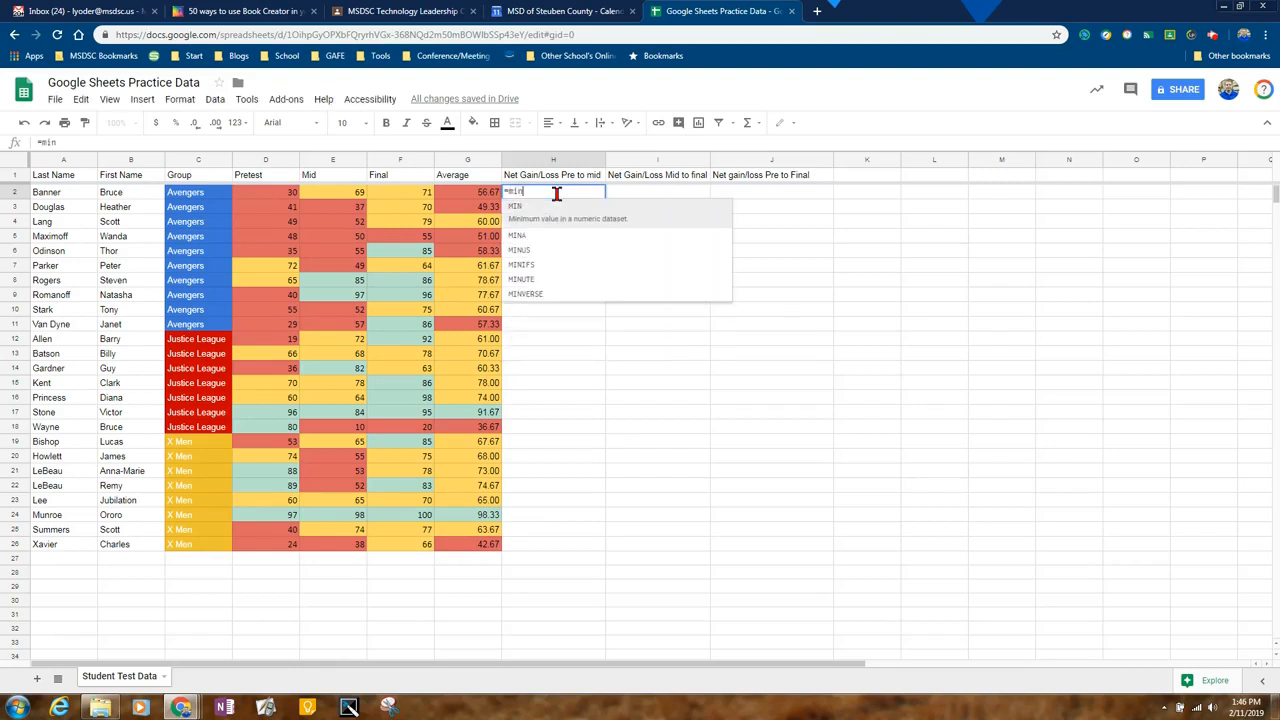
type("us(")
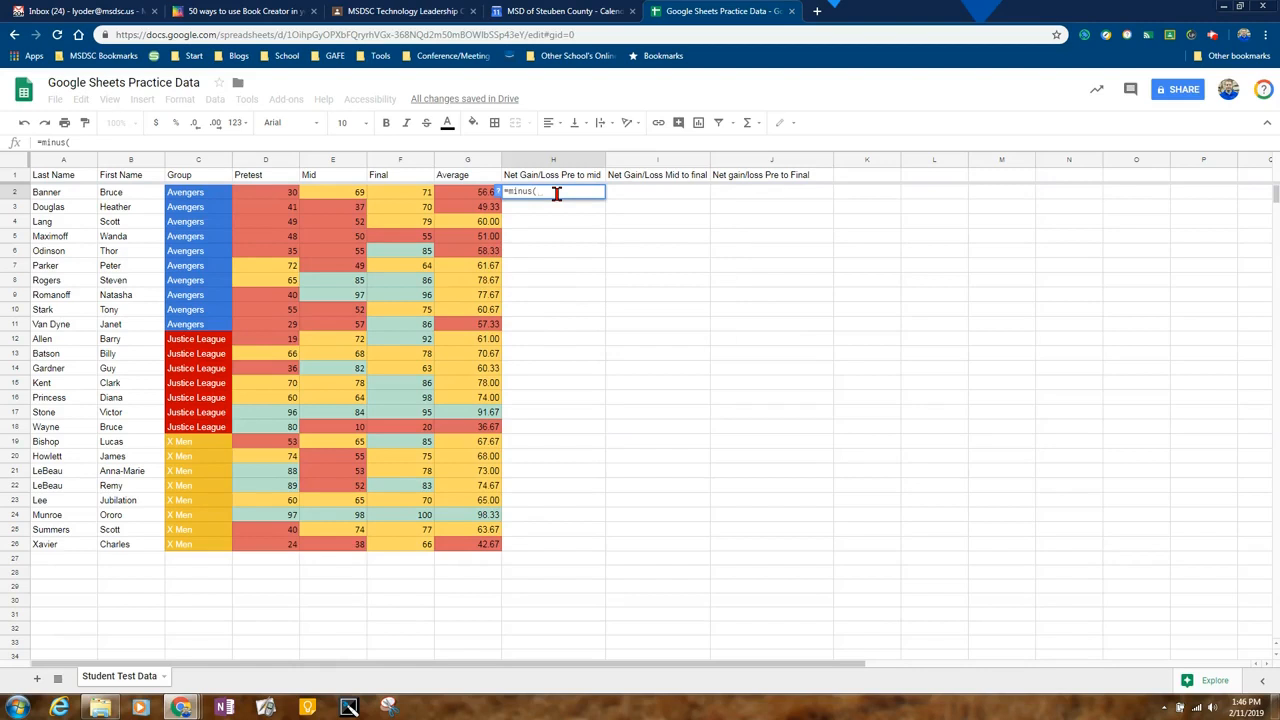
type("E2")
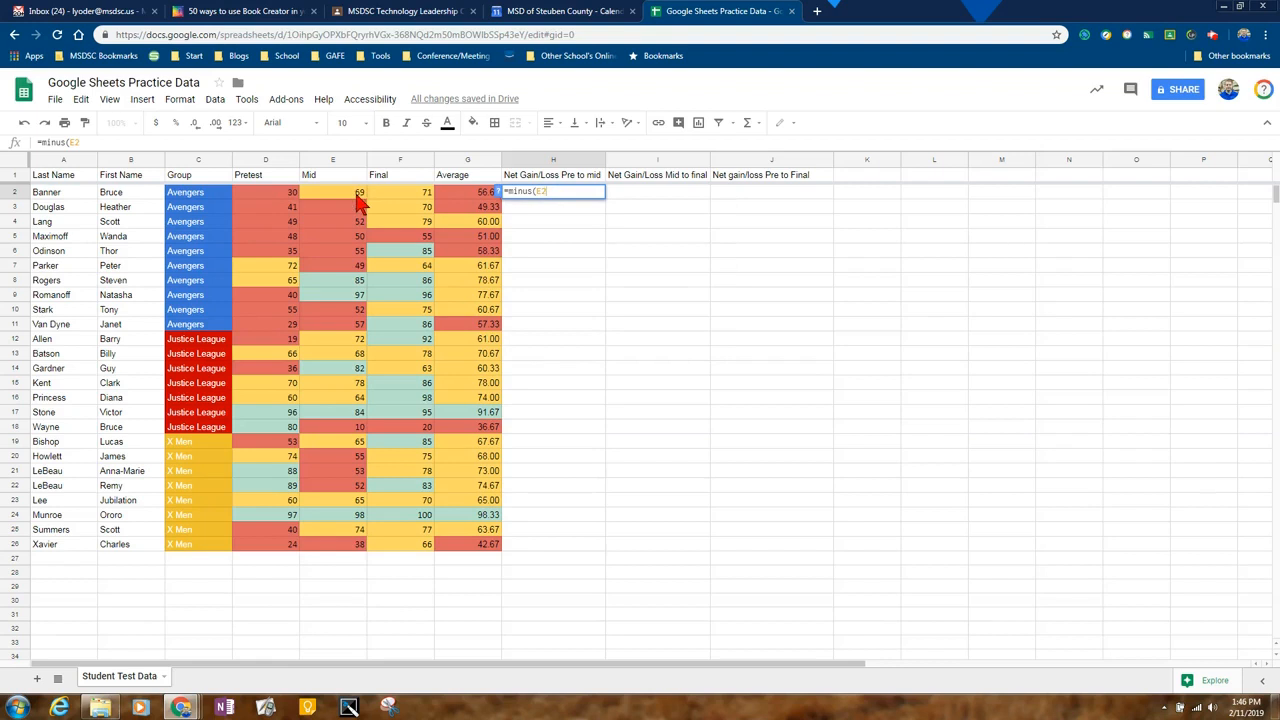
type(",")
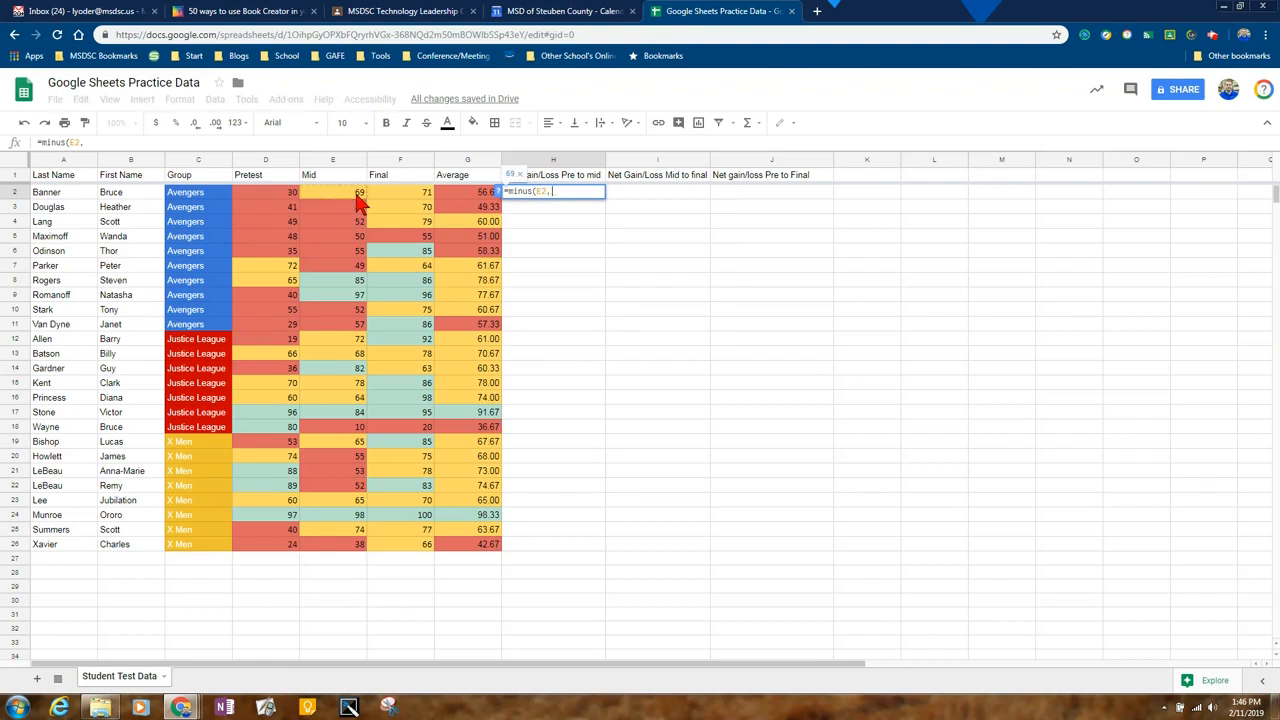
left_click(272, 196)
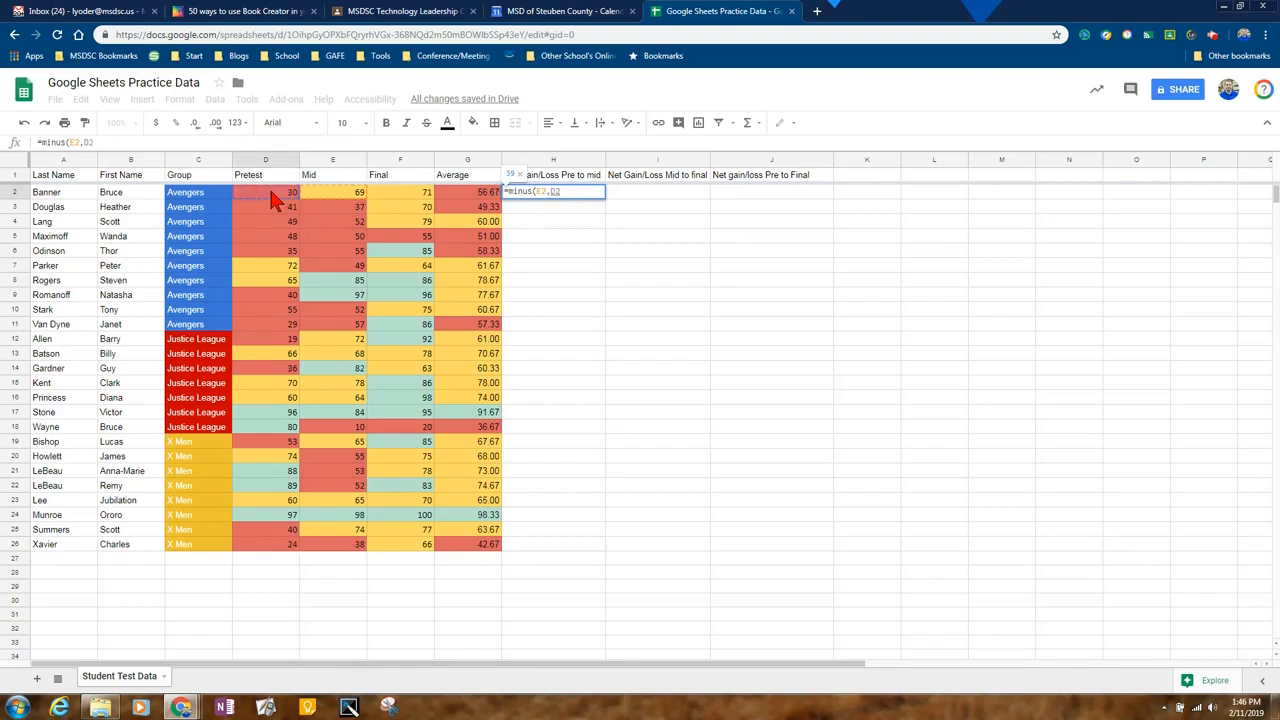
type(")")
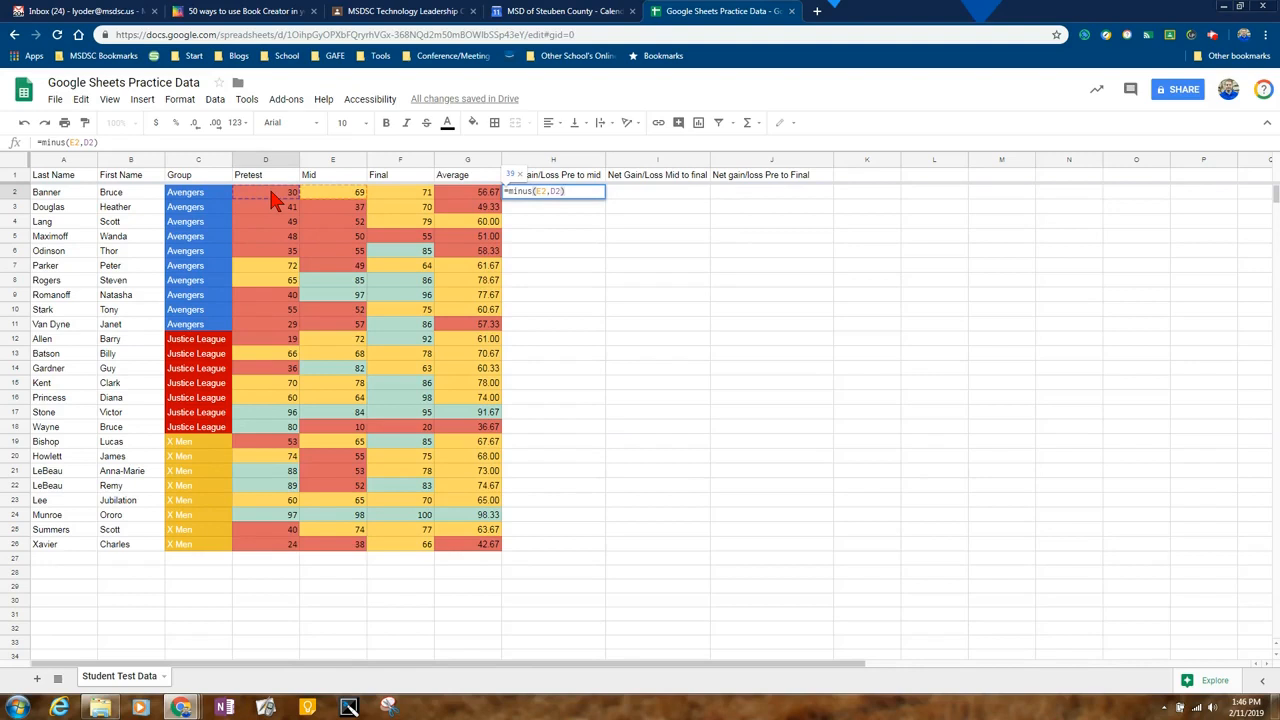
key("Return")
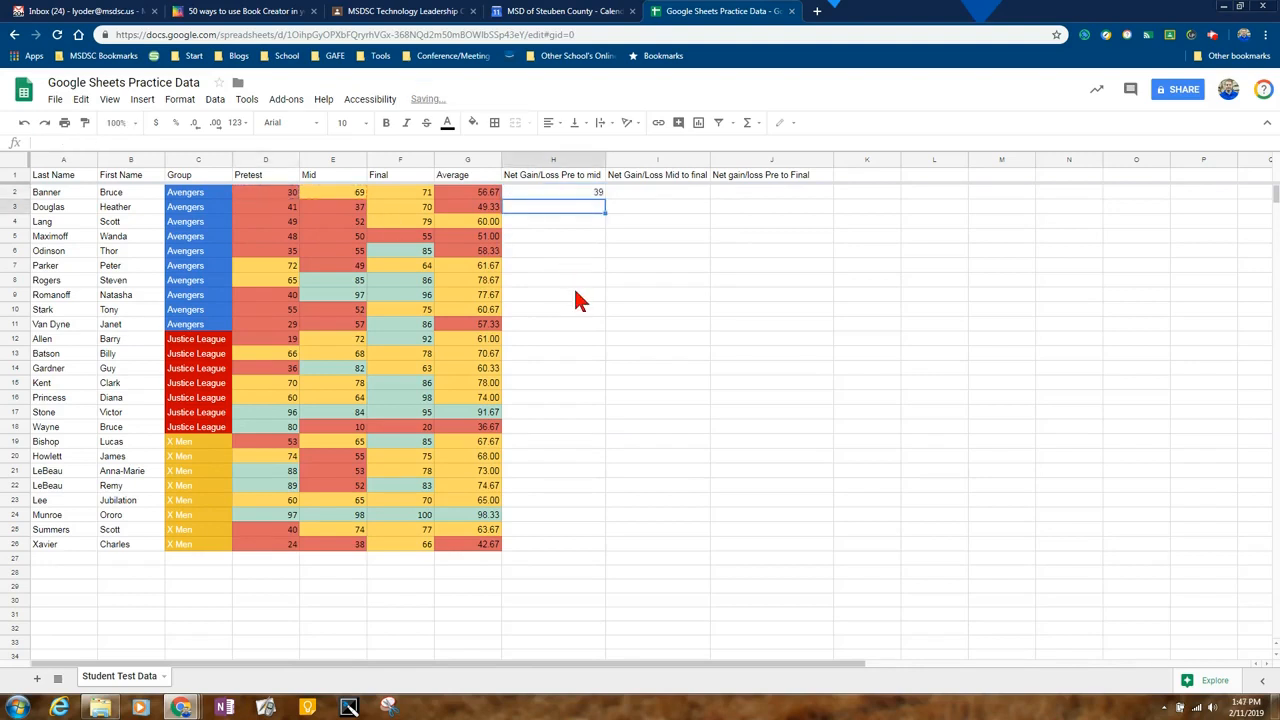
left_click(596, 194)
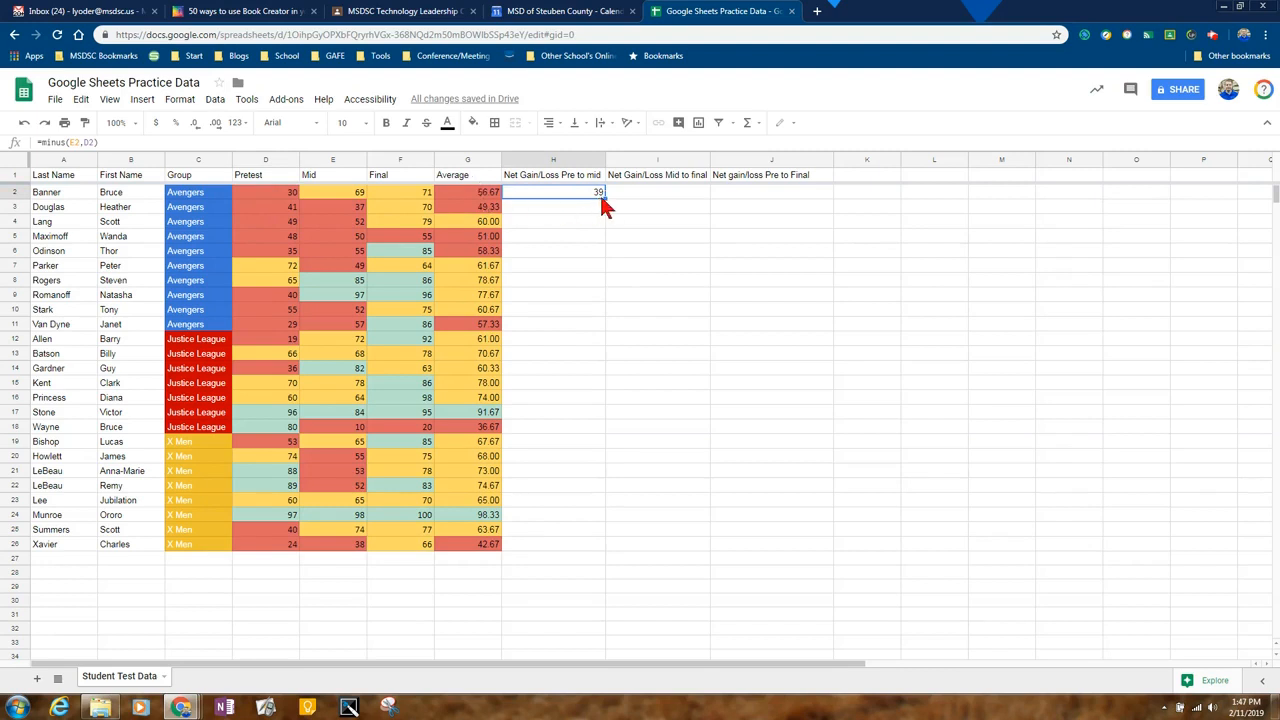
left_click_drag(603, 197, 589, 542)
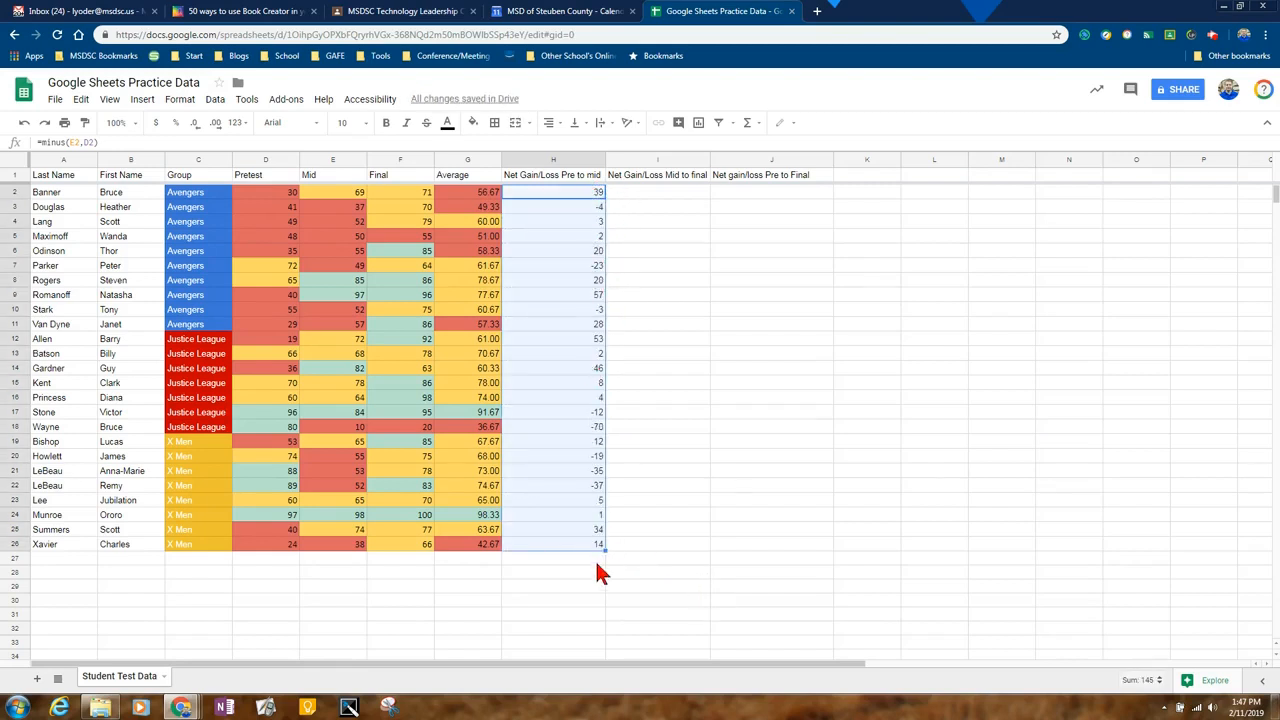
Step: Calculate the Mid to final net gain/loss in I2 with =minus(F2,E2) and fill the formula down to row 26
left_click(687, 196)
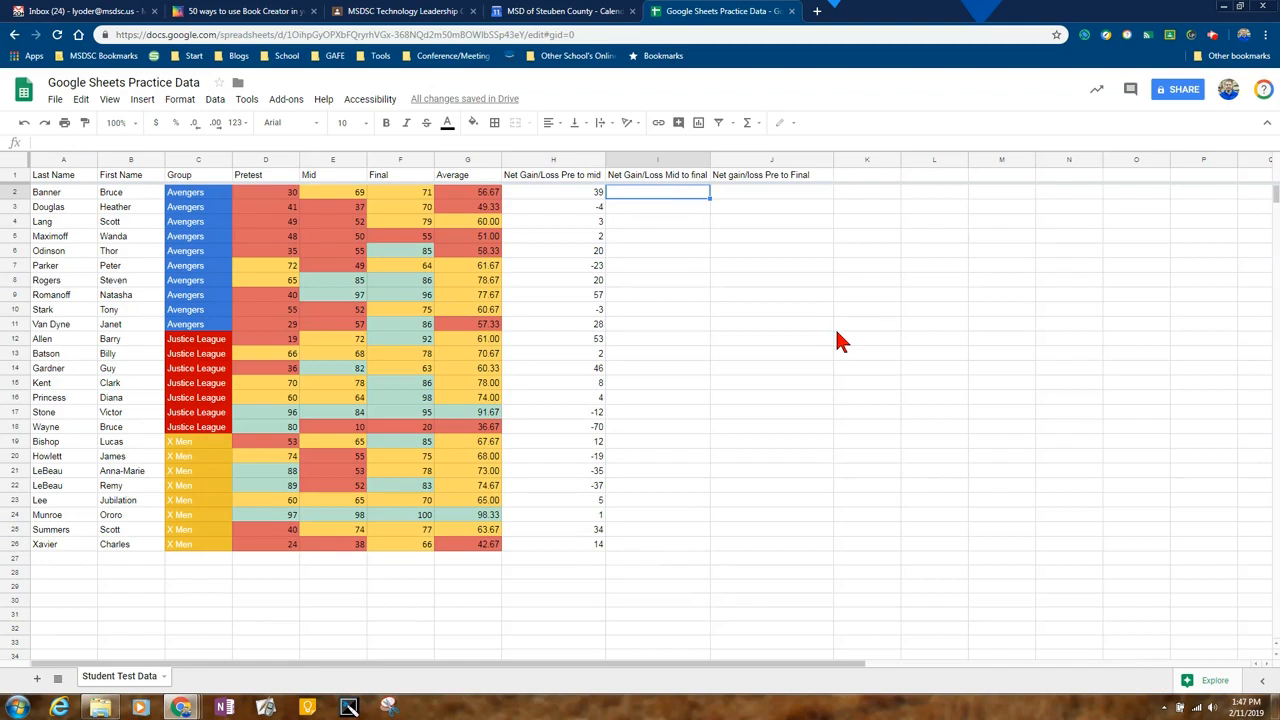
type("=min")
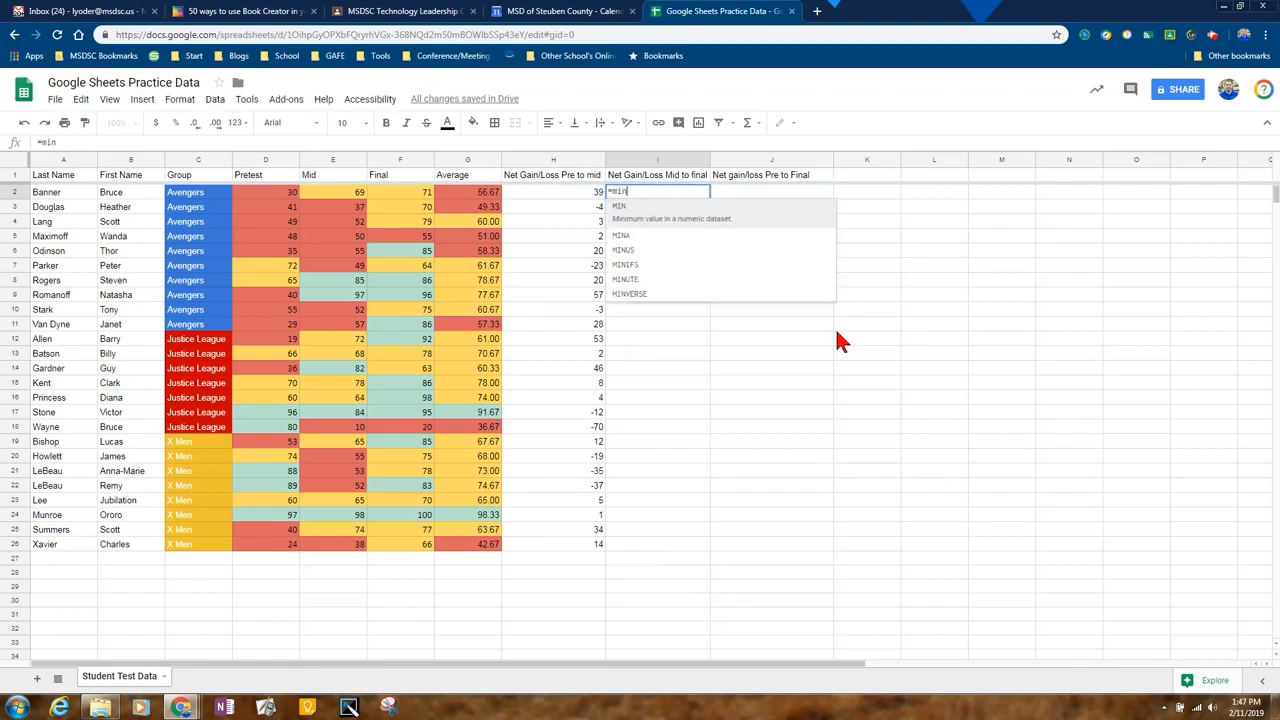
type("us(")
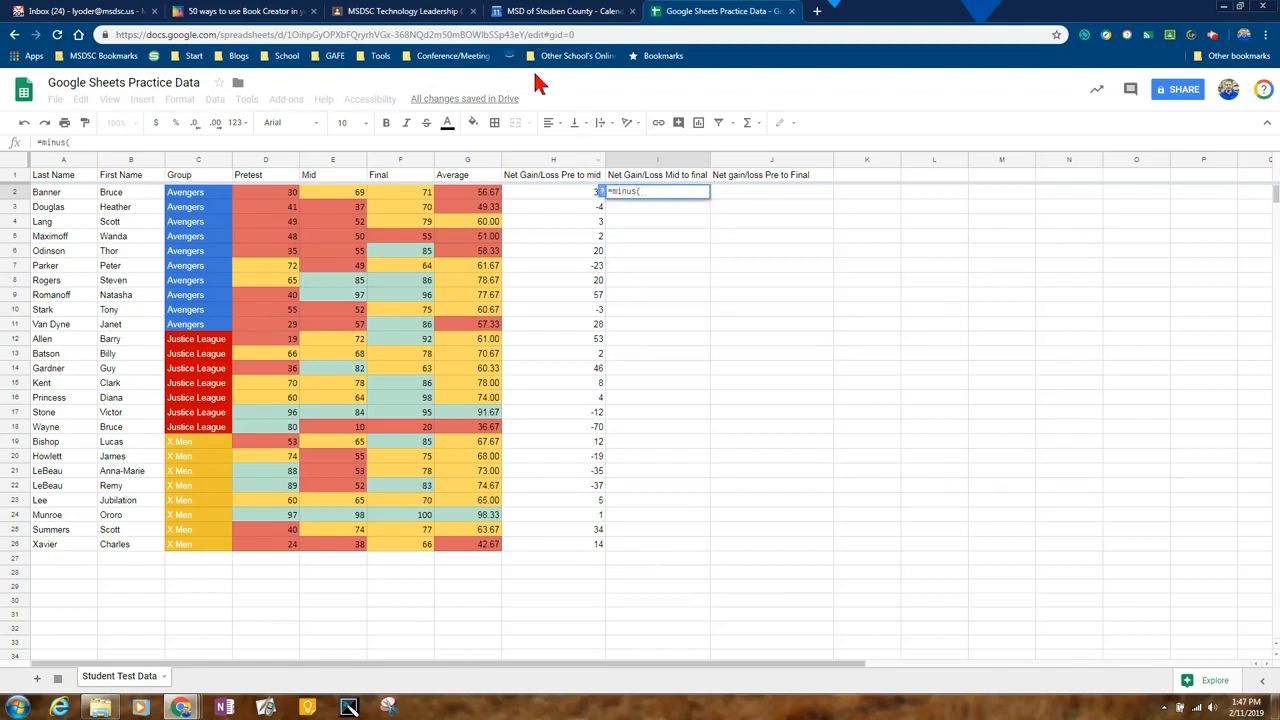
left_click(419, 196)
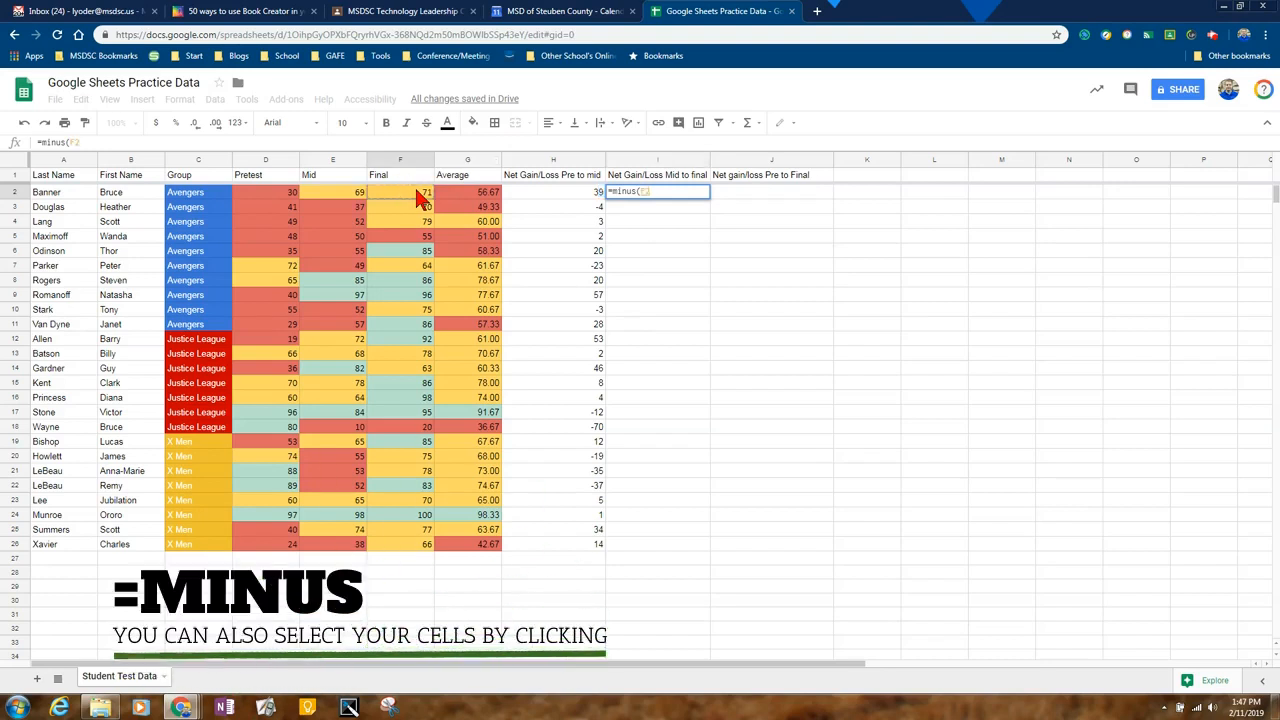
type(",")
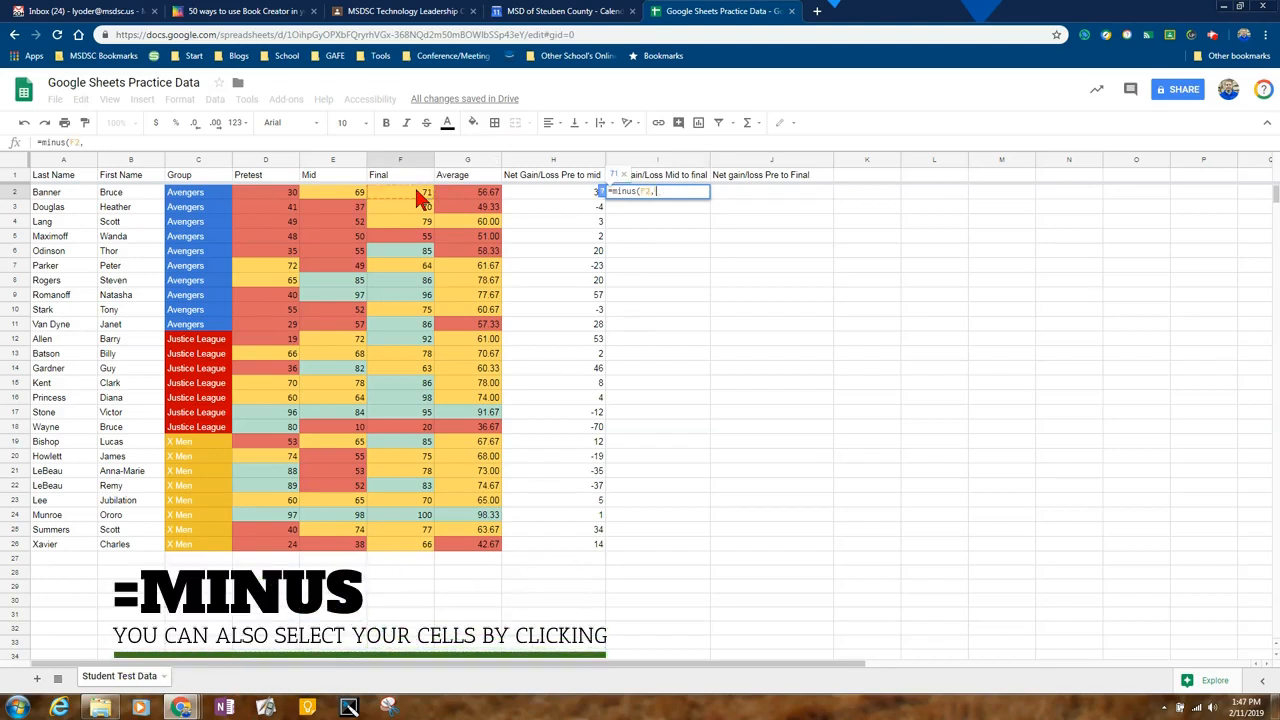
left_click(348, 193)
type(")")
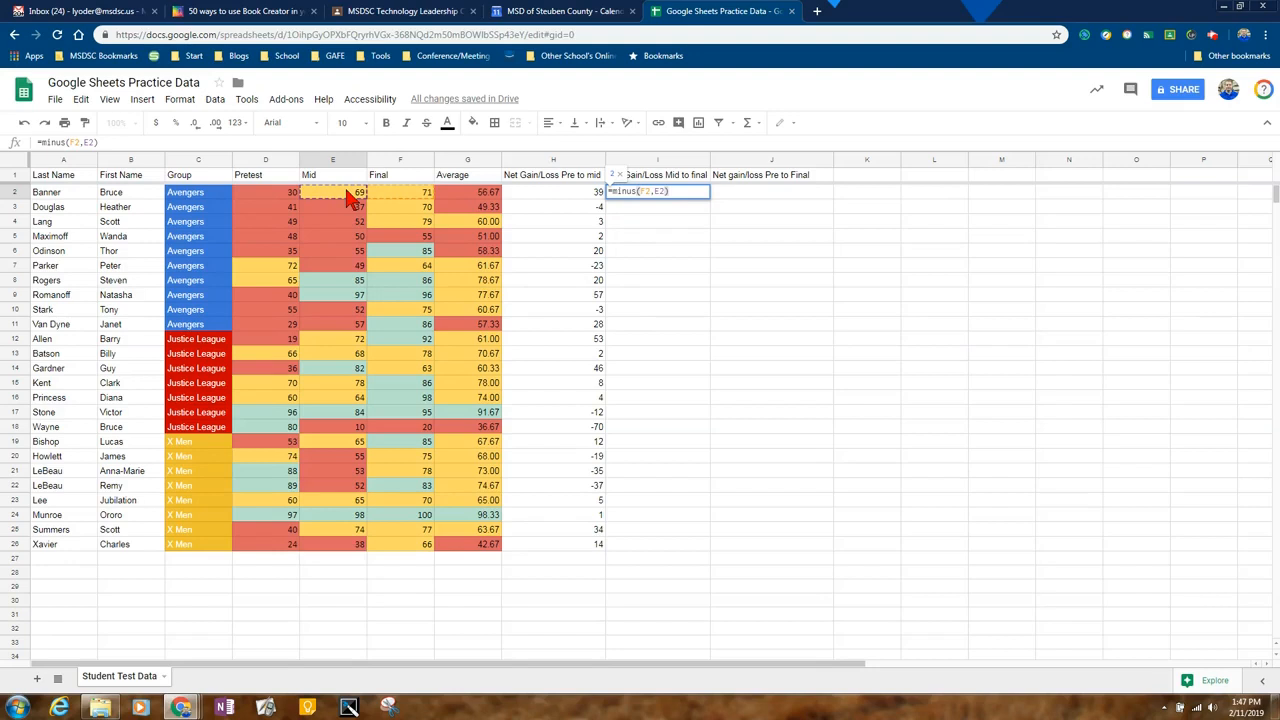
key("Return")
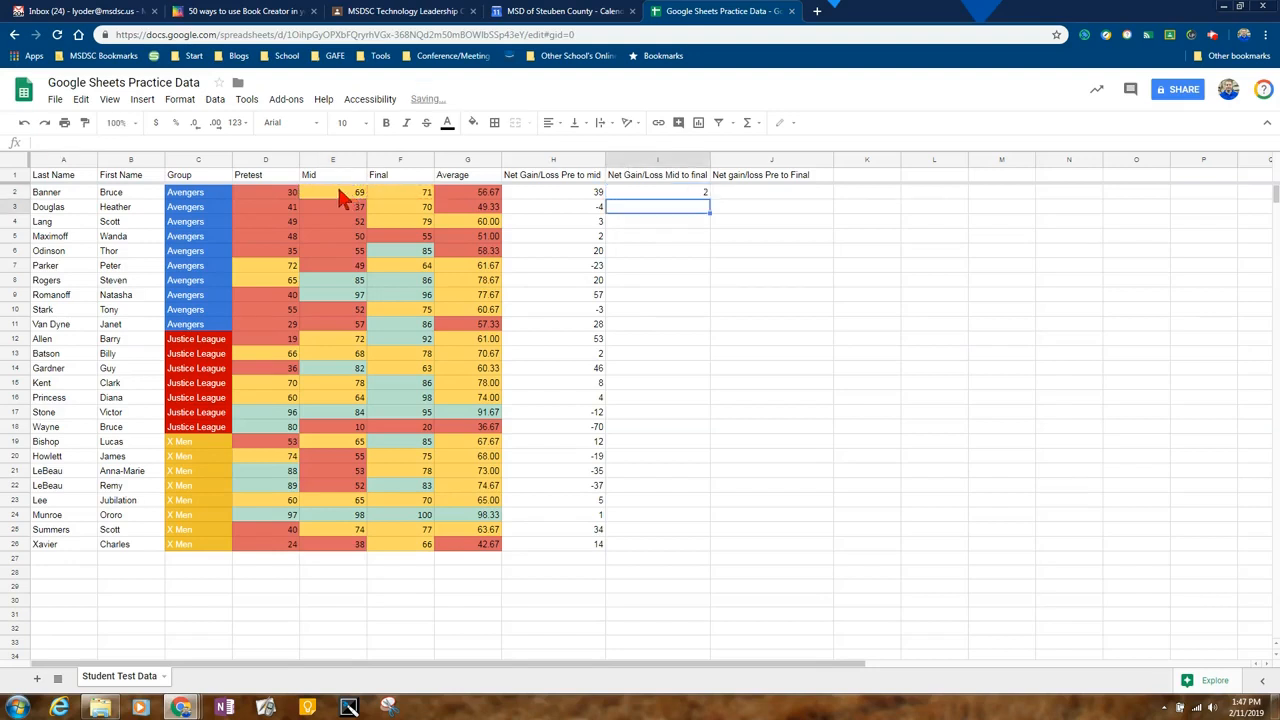
left_click(686, 192)
left_click_drag(708, 197, 700, 548)
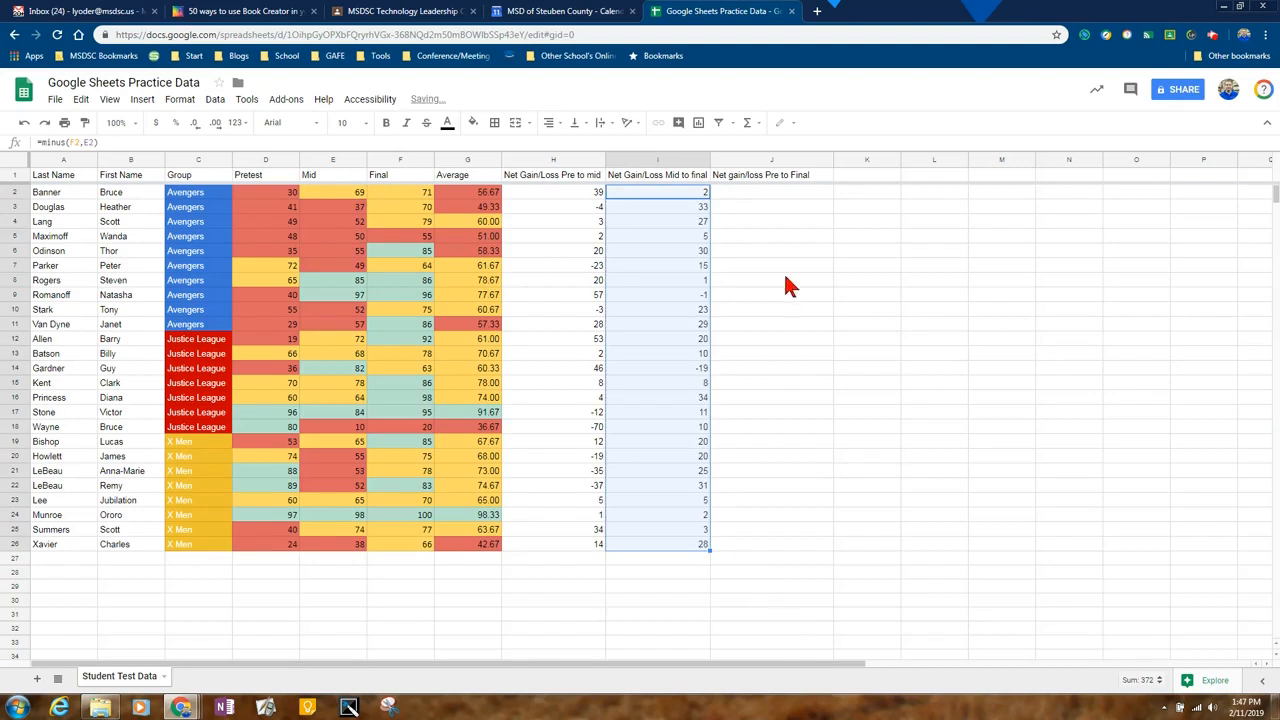
Step: Enter a MINUS formula in J2 that subtracts the Pretest score in D2 from the Final score in F2
left_click(783, 192)
type("=minus(")
left_click(482, 192)
type(",")
key("BackSpace")
key("BackSpace")
key("BackSpace")
left_click(405, 193)
type(",")
left_click(281, 192)
key("Return")
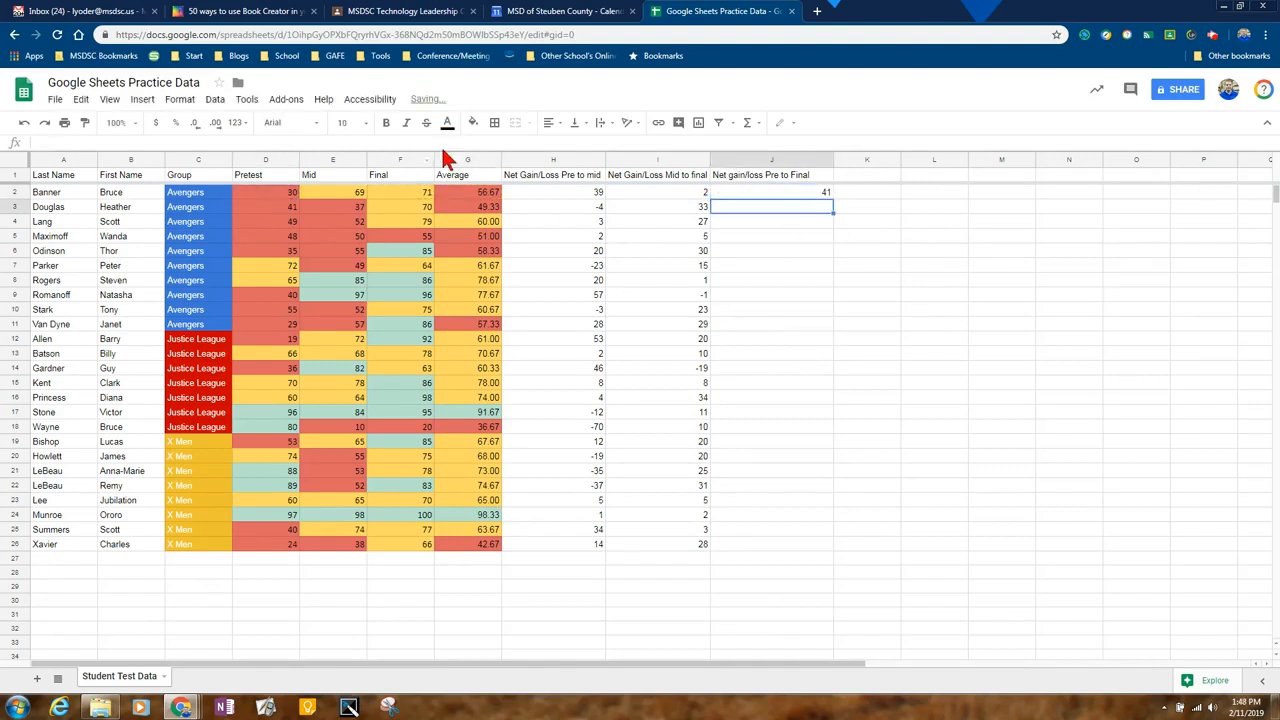
Step: Fill the Pre to Final formula down column J for all students and clear the extra cell J27 below the data
left_click(812, 193)
left_click_drag(833, 198, 831, 557)
left_click(913, 629)
left_click(815, 558)
key("Delete")
left_click(973, 554)
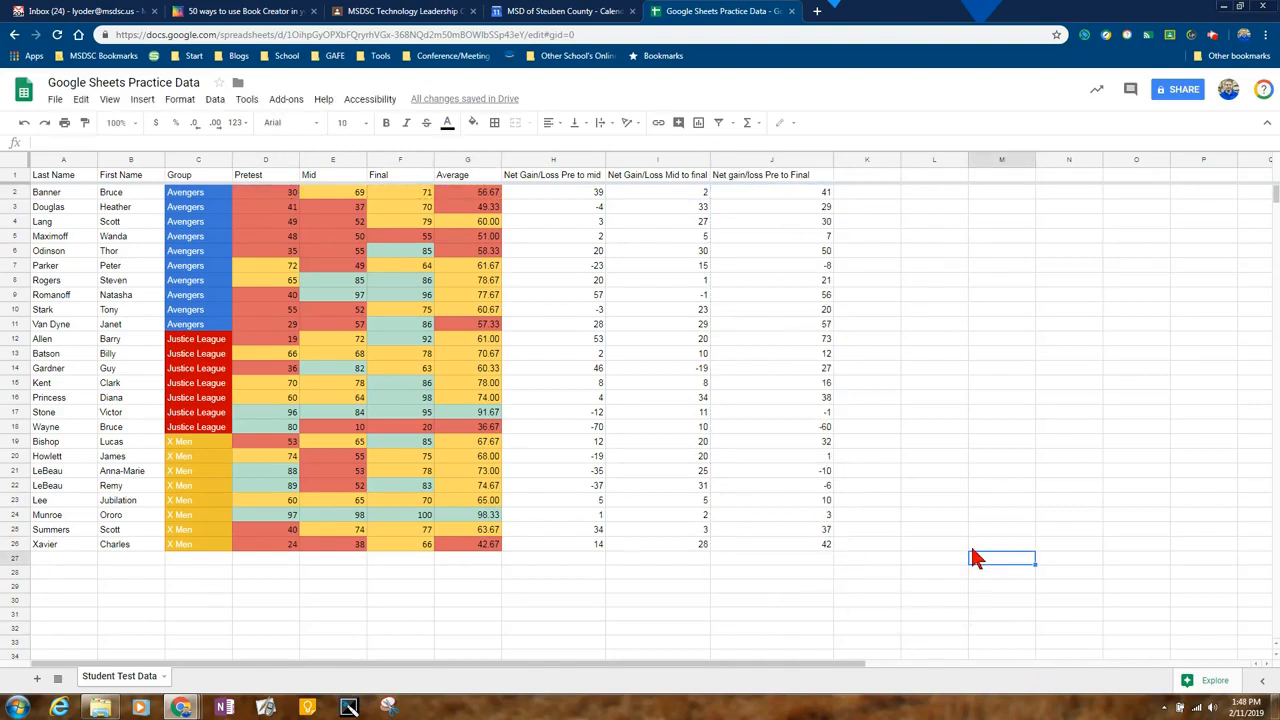
Step: Narrow the three net gain/loss columns H, I and J to roughly the width of their numbers
left_click_drag(834, 160, 549, 165)
left_click(928, 484)
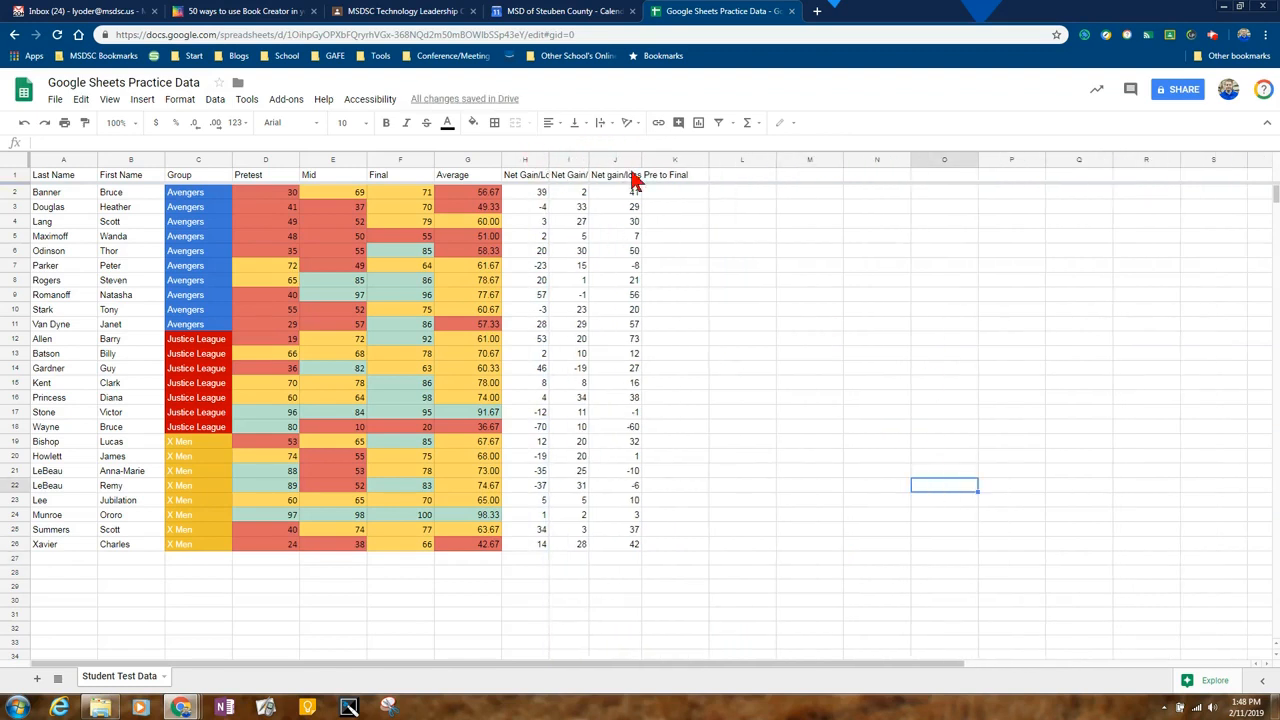
left_click_drag(640, 162, 632, 165)
left_click(718, 316)
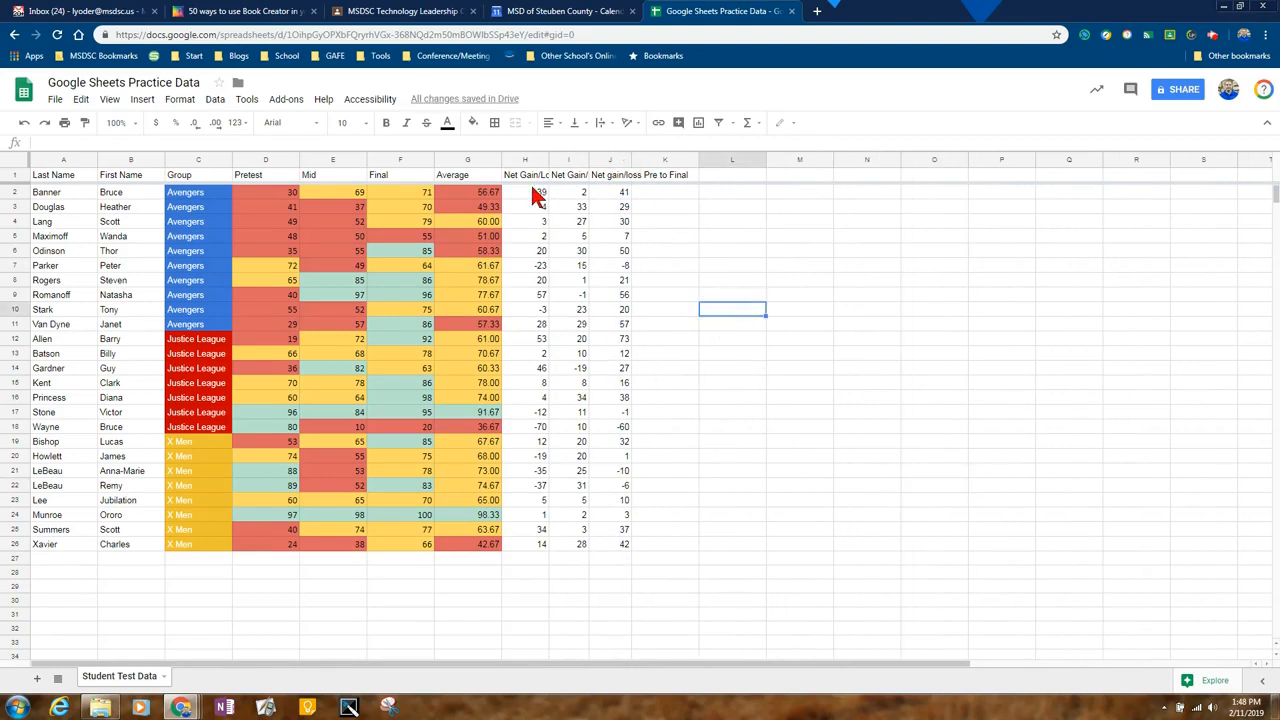
left_click(867, 585)
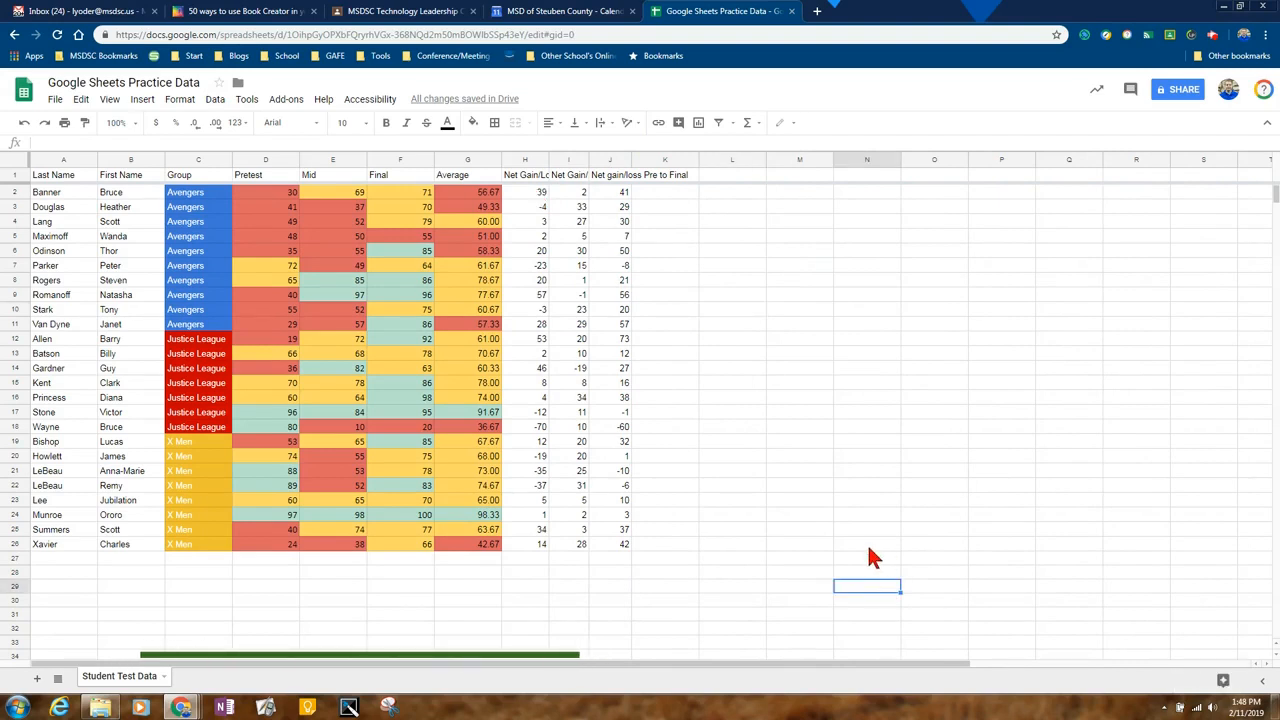
left_click(525, 160)
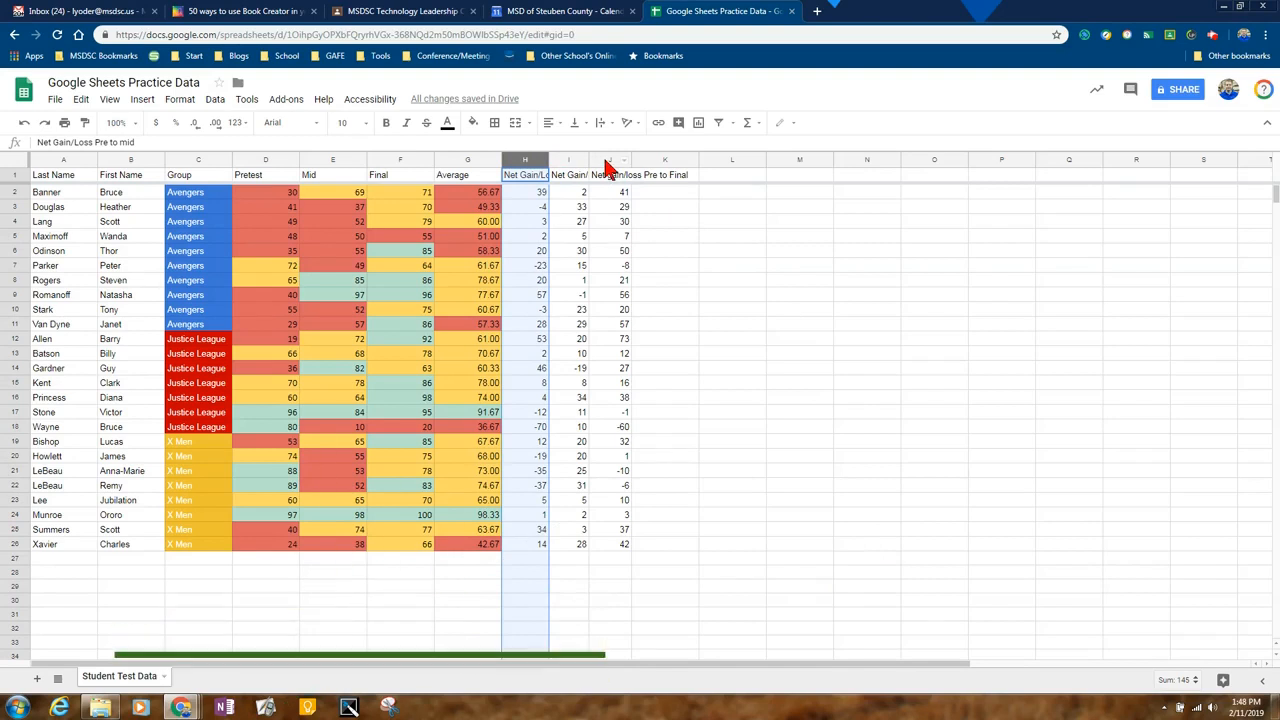
left_click(605, 160, "shift")
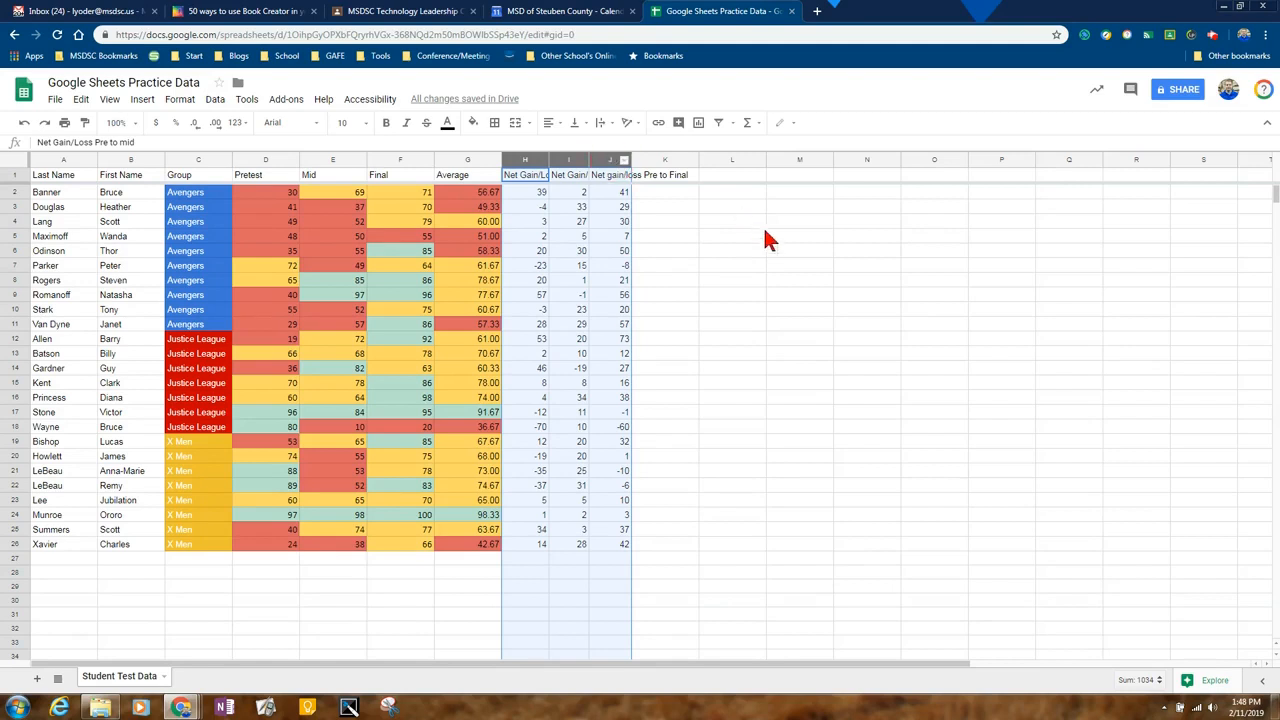
left_click(855, 295)
left_click_drag(527, 163, 615, 163)
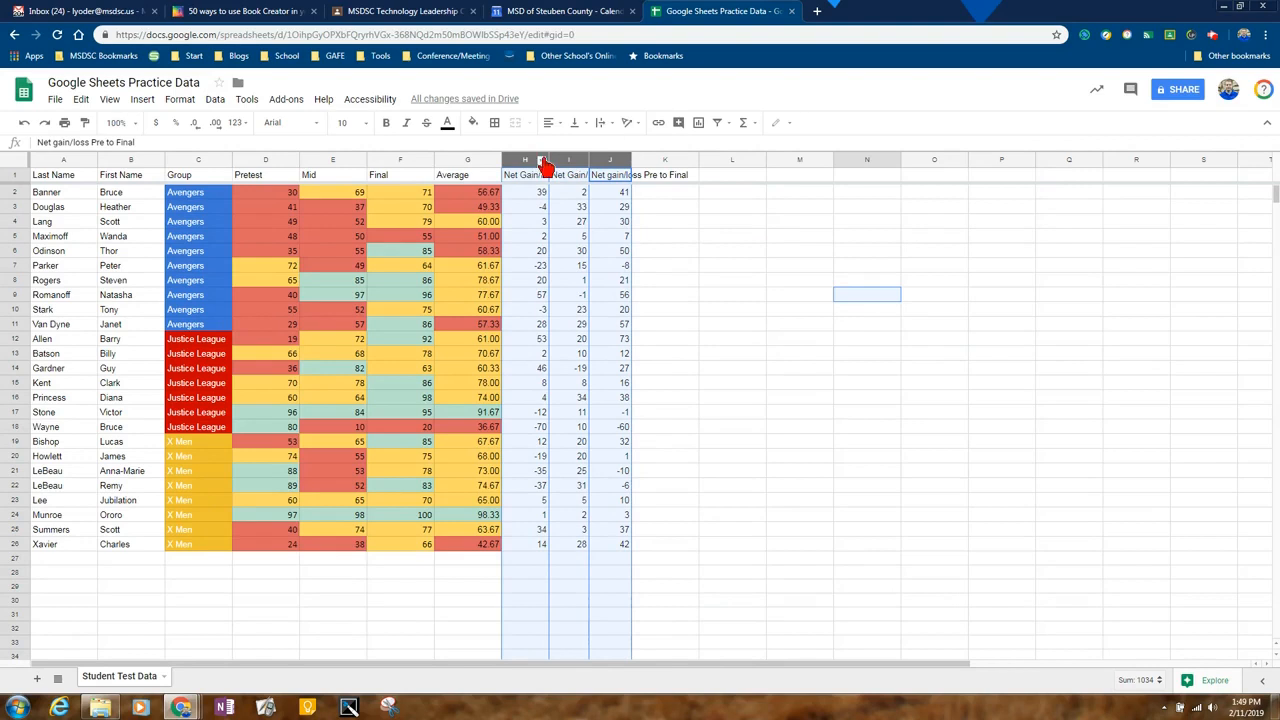
left_click(843, 473)
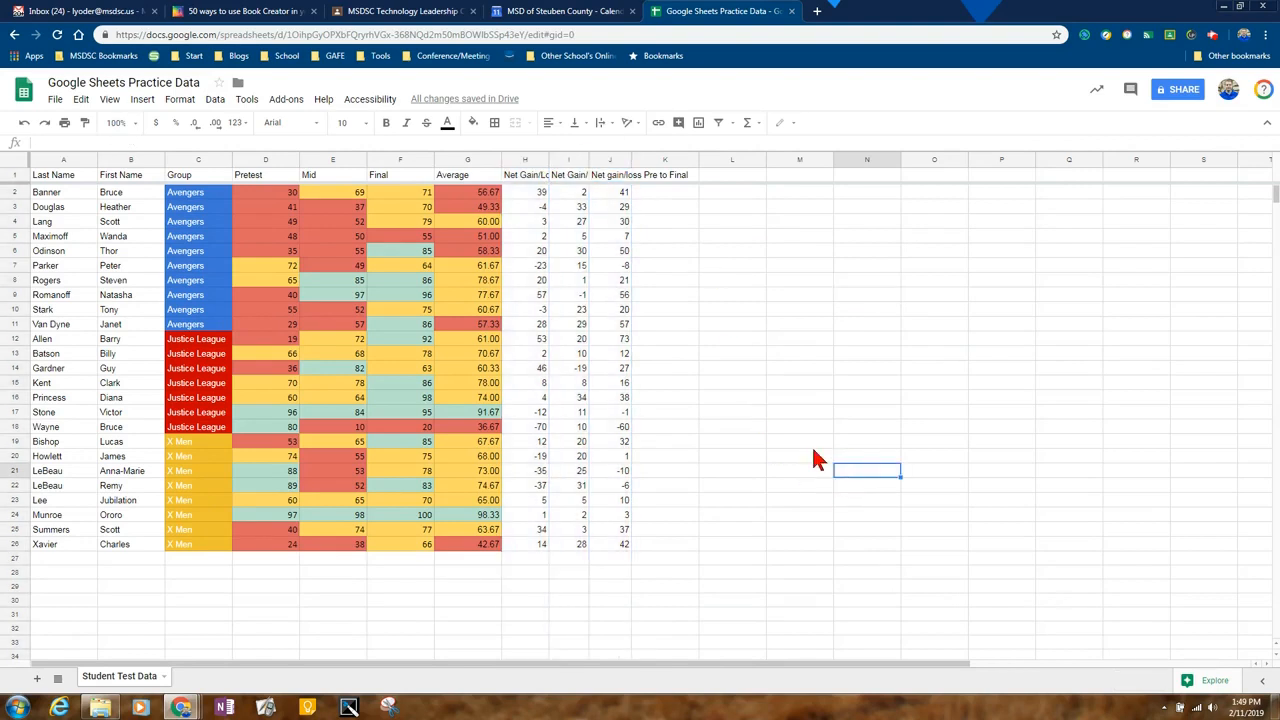
Step: Add a conditional formatting rule to columns H through J that applies the default green style to values greater than or equal to 2
left_click_drag(527, 161, 614, 163)
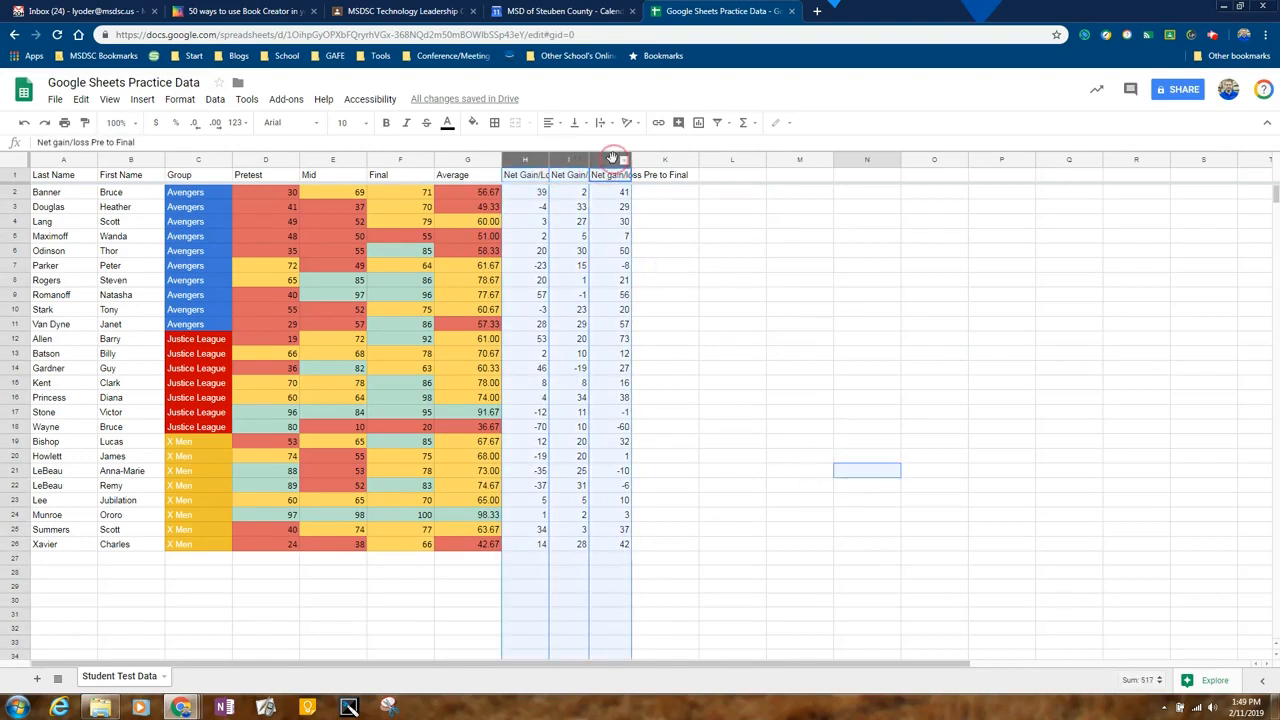
left_click(180, 99)
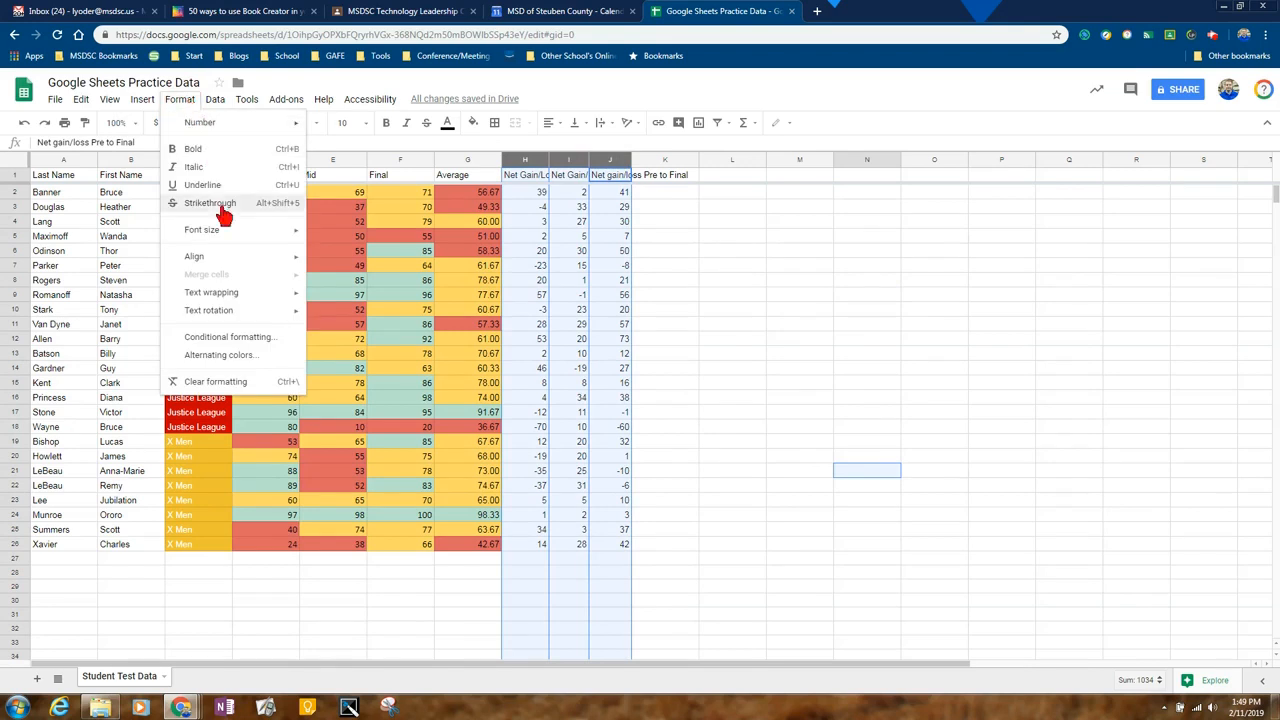
left_click(243, 338)
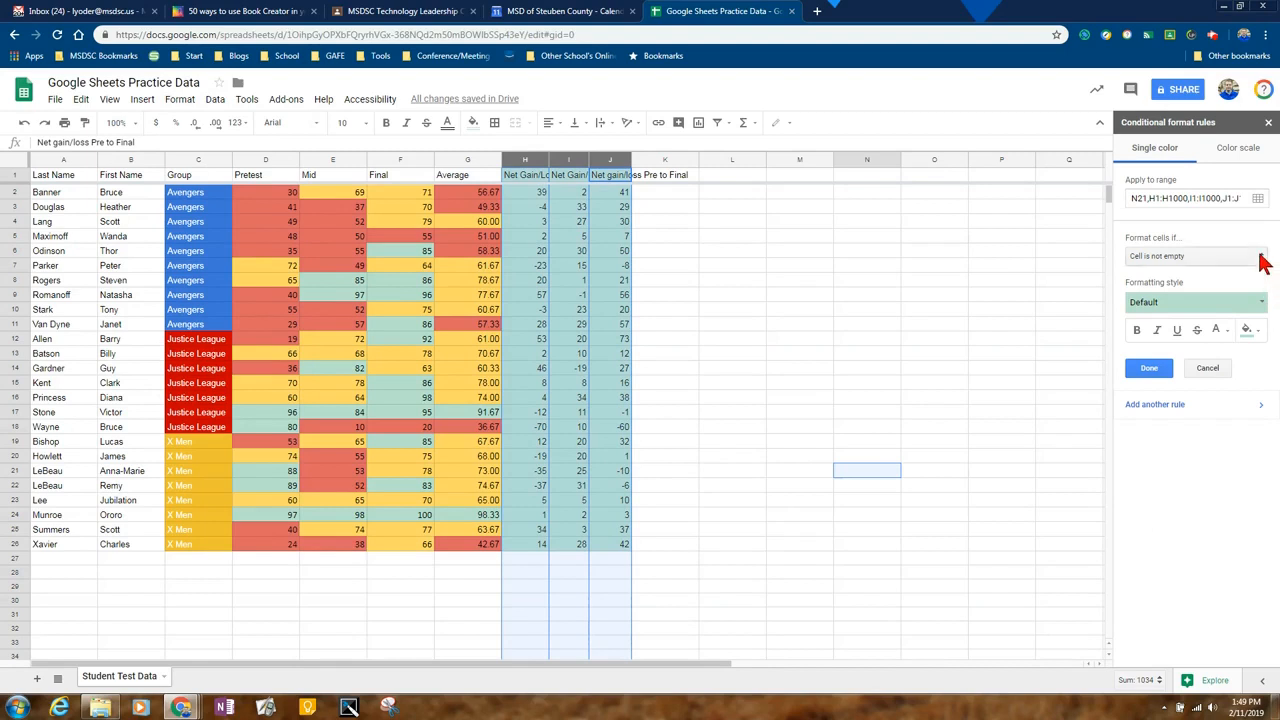
left_click(1260, 257)
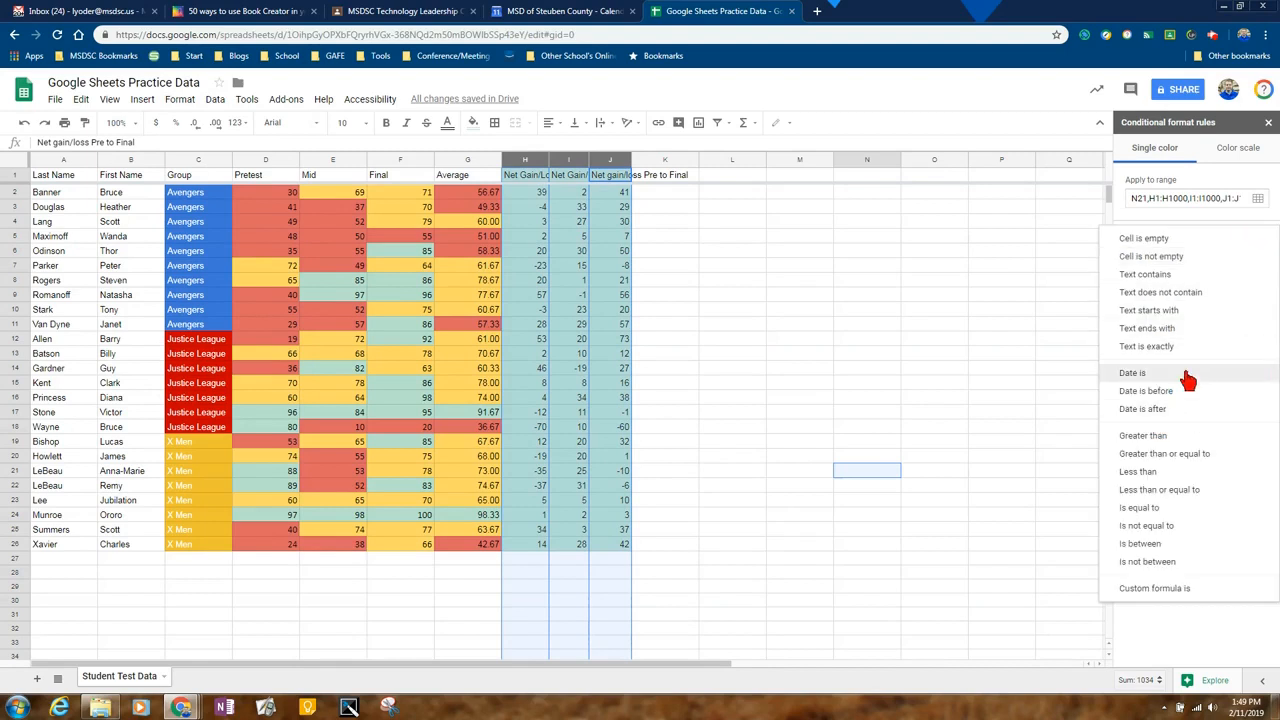
left_click(1163, 455)
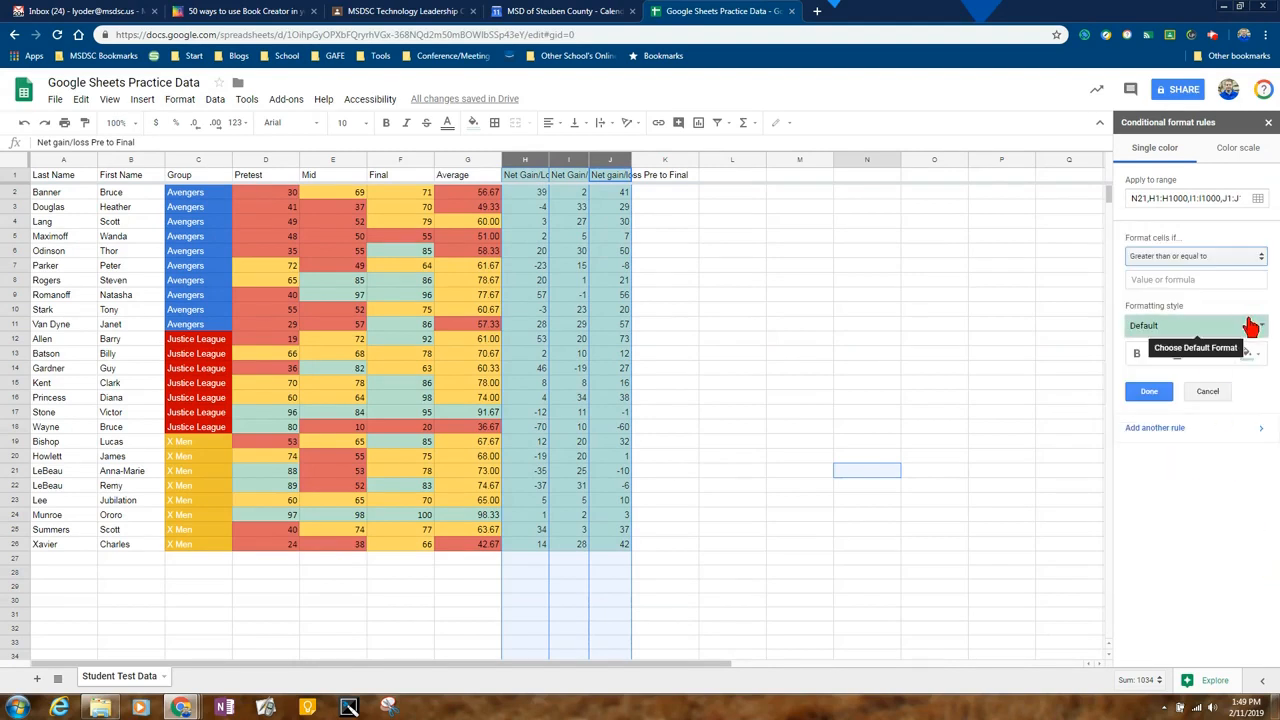
left_click(1228, 281)
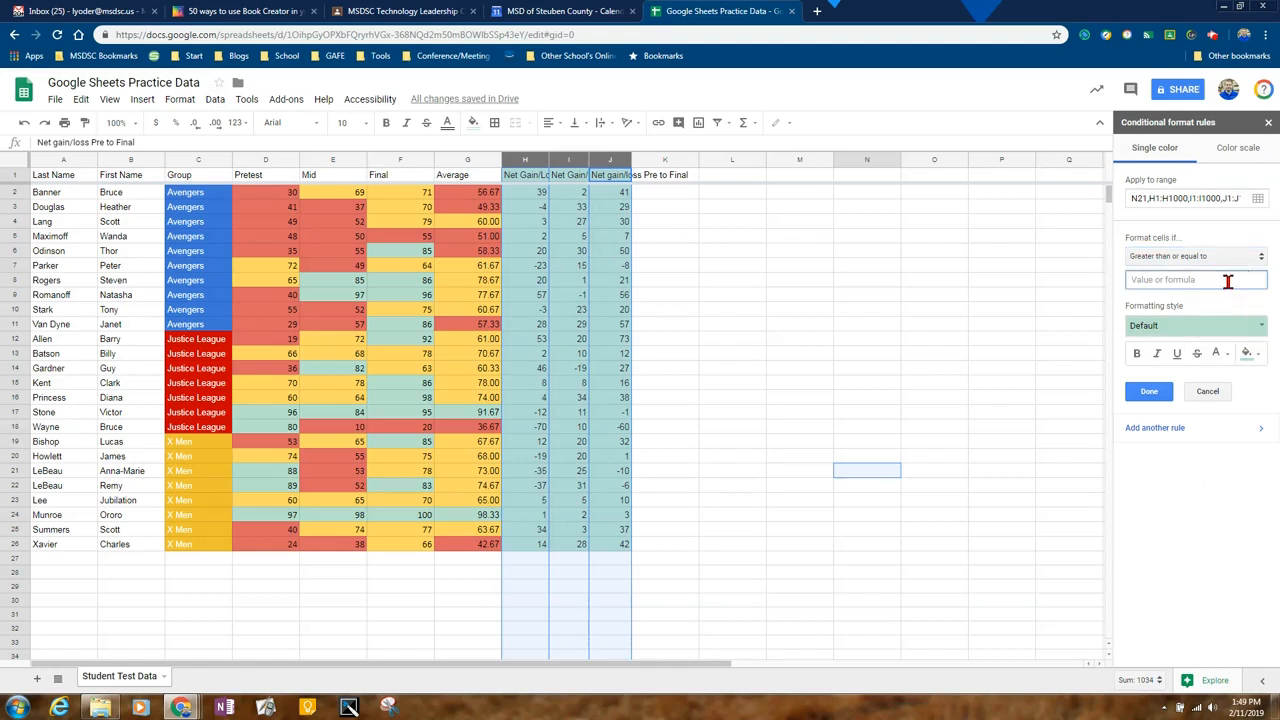
type("2")
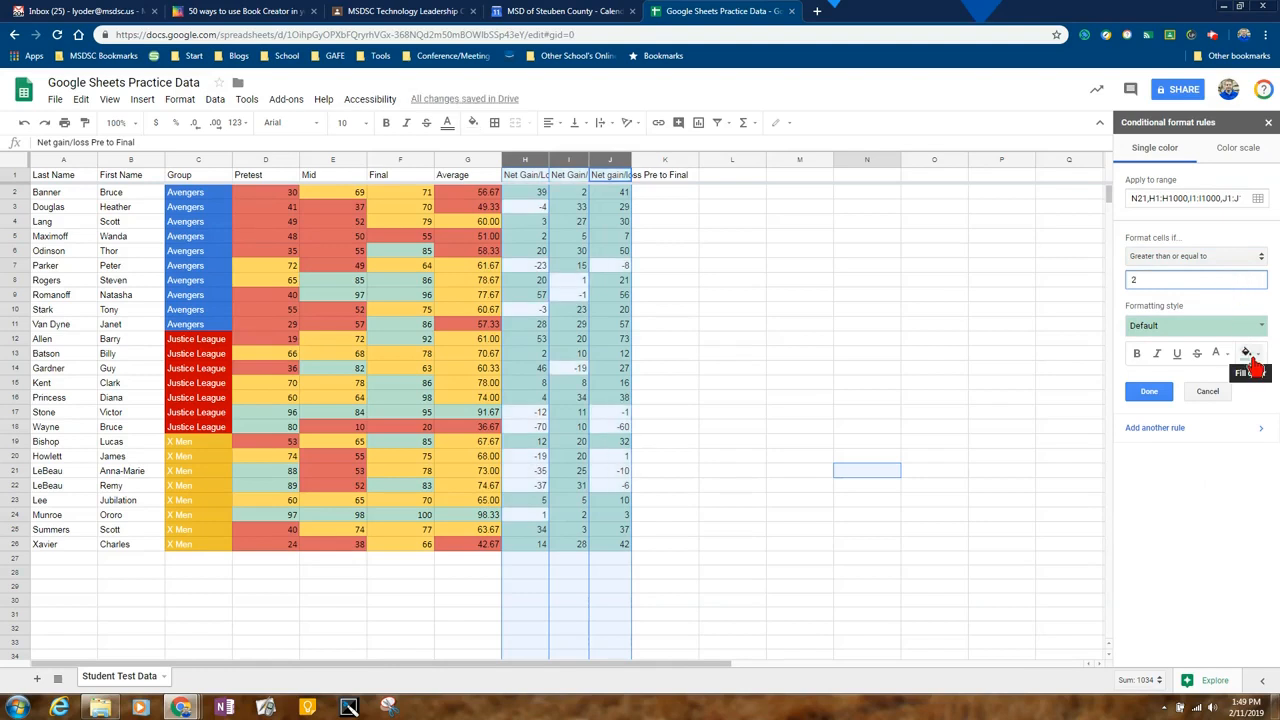
left_click(1162, 395)
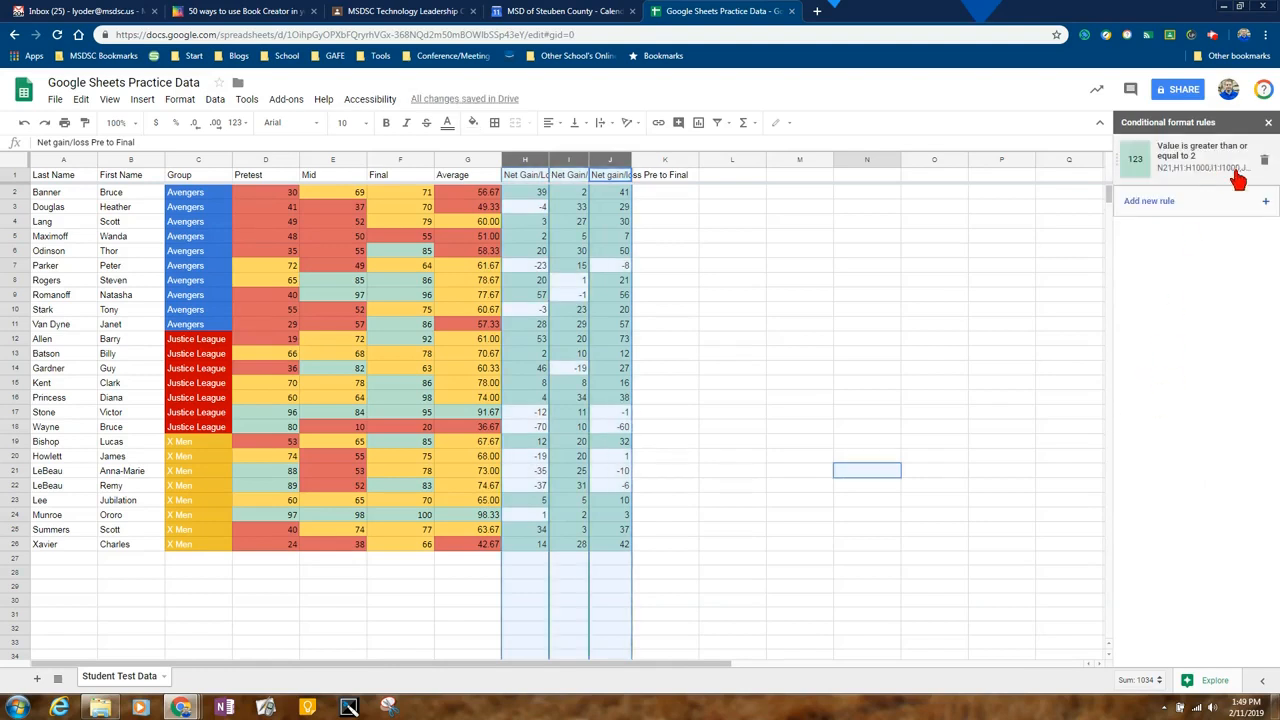
Step: Add a second rule to the net gain/loss columns that fills values between -1 and 1 with yellow
left_click(1252, 200)
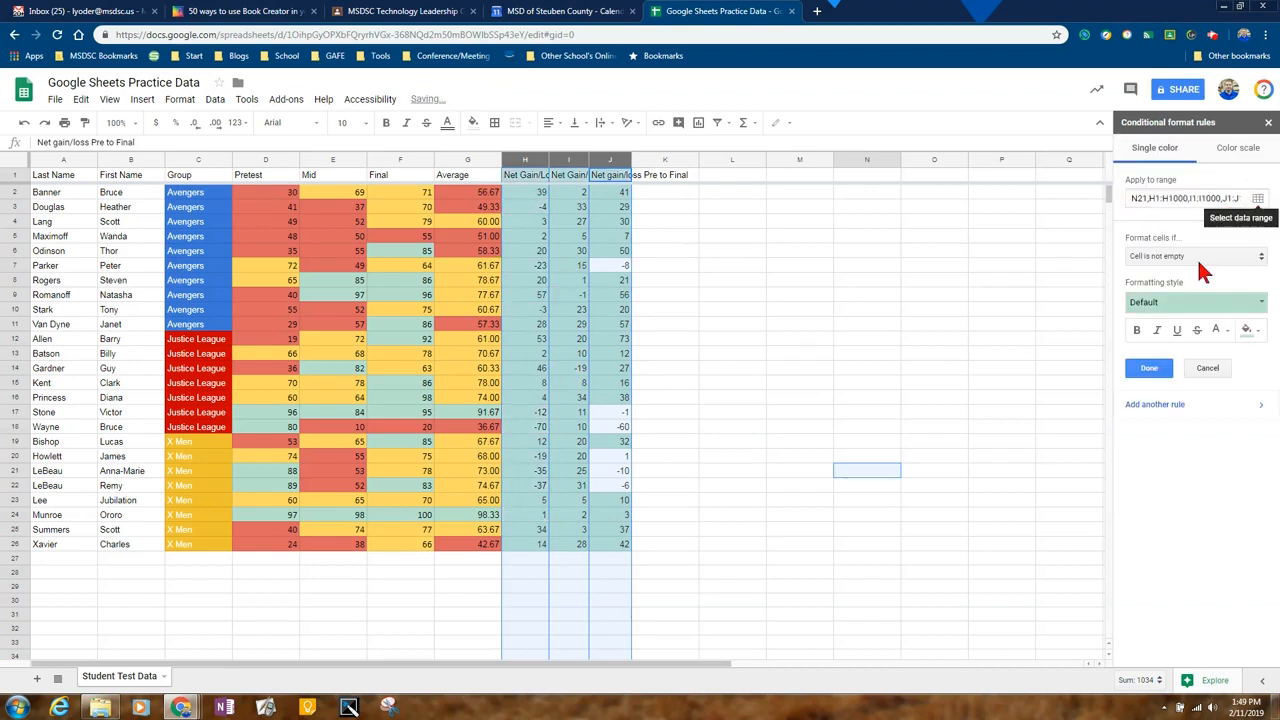
left_click(1215, 257)
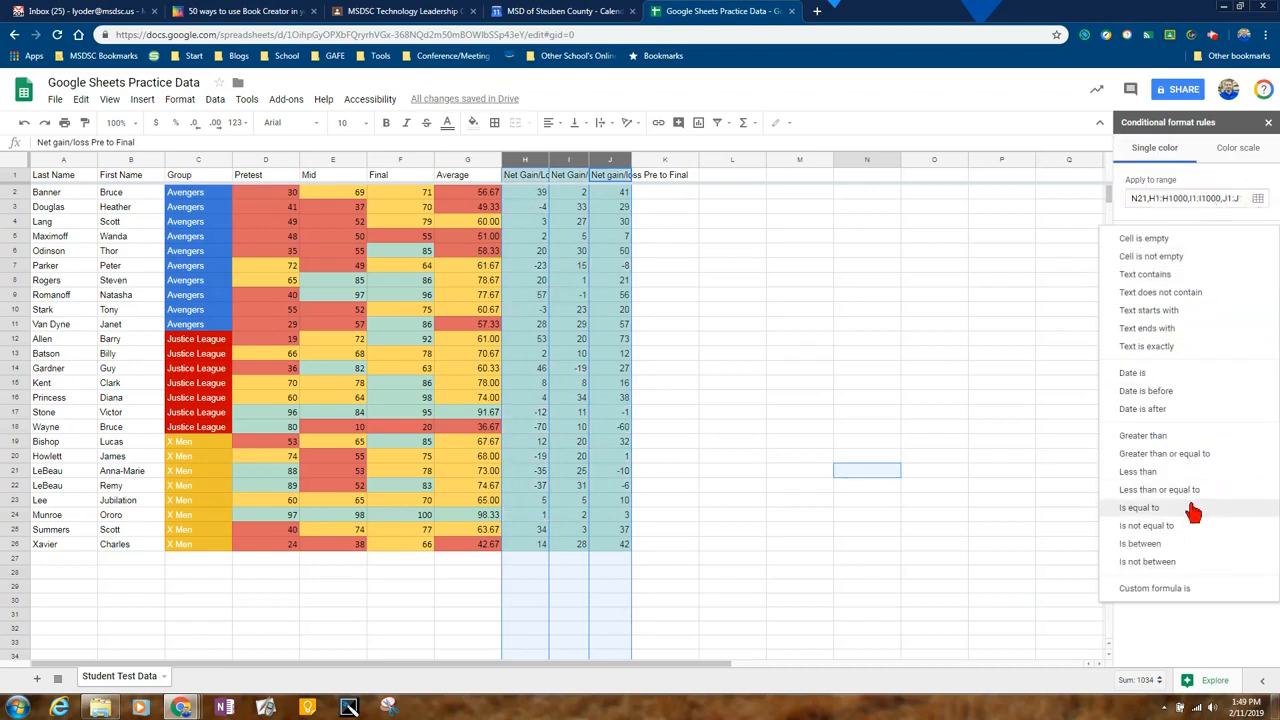
left_click(1183, 545)
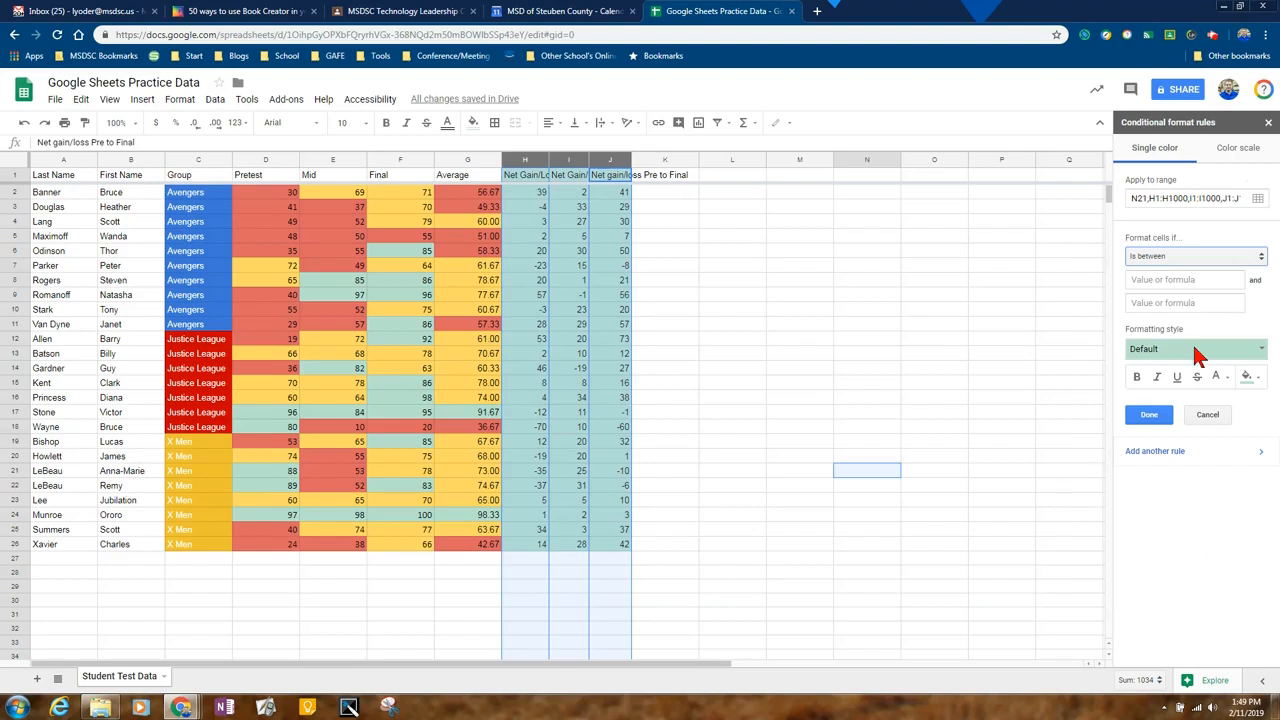
left_click(1190, 281)
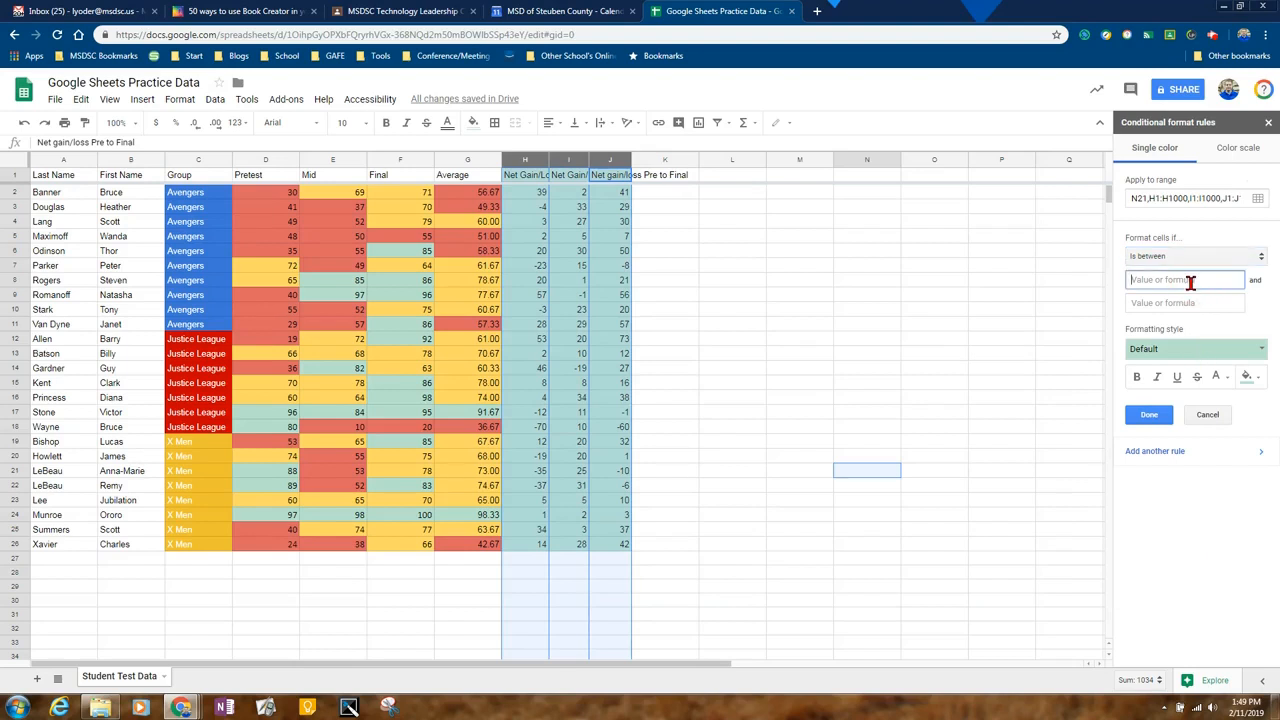
type("-")
left_click(1185, 305)
type("1")
left_click(1246, 376)
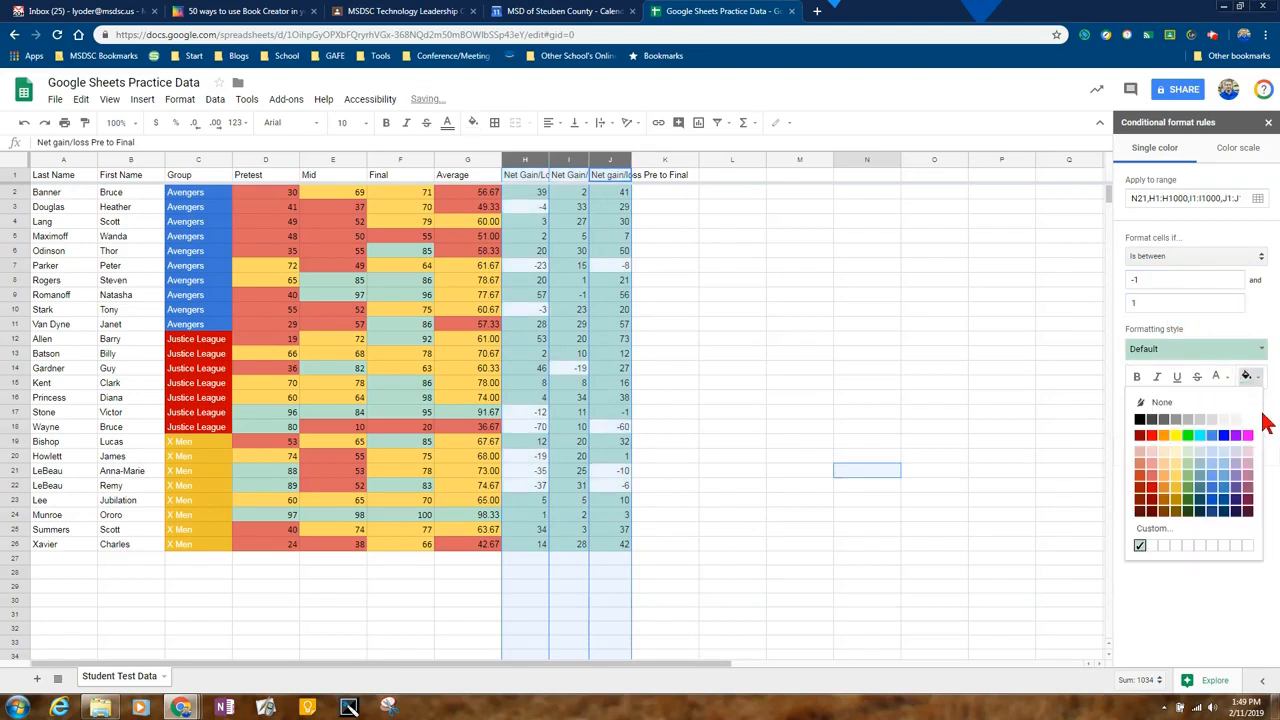
left_click(1175, 475)
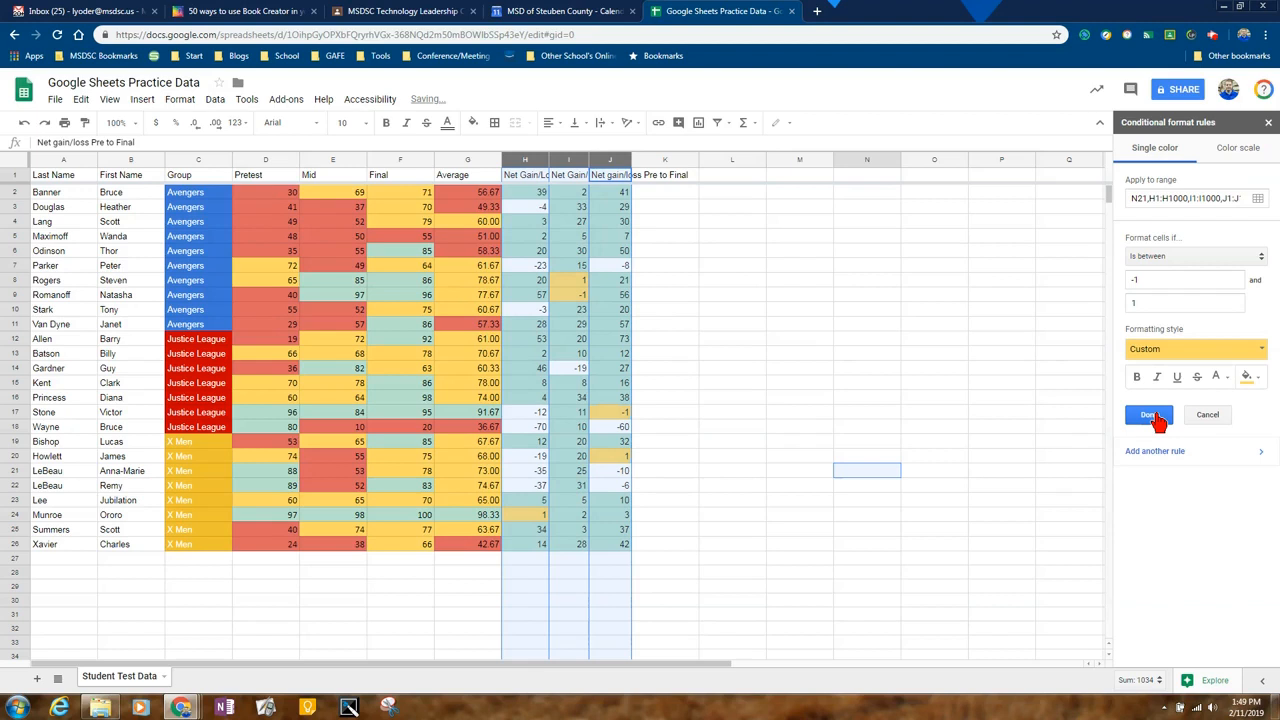
left_click(1153, 416)
Step: Add a third rule to the net gain/loss columns that fills values less than -1 with light red, then deselect the columns
left_click(1166, 258)
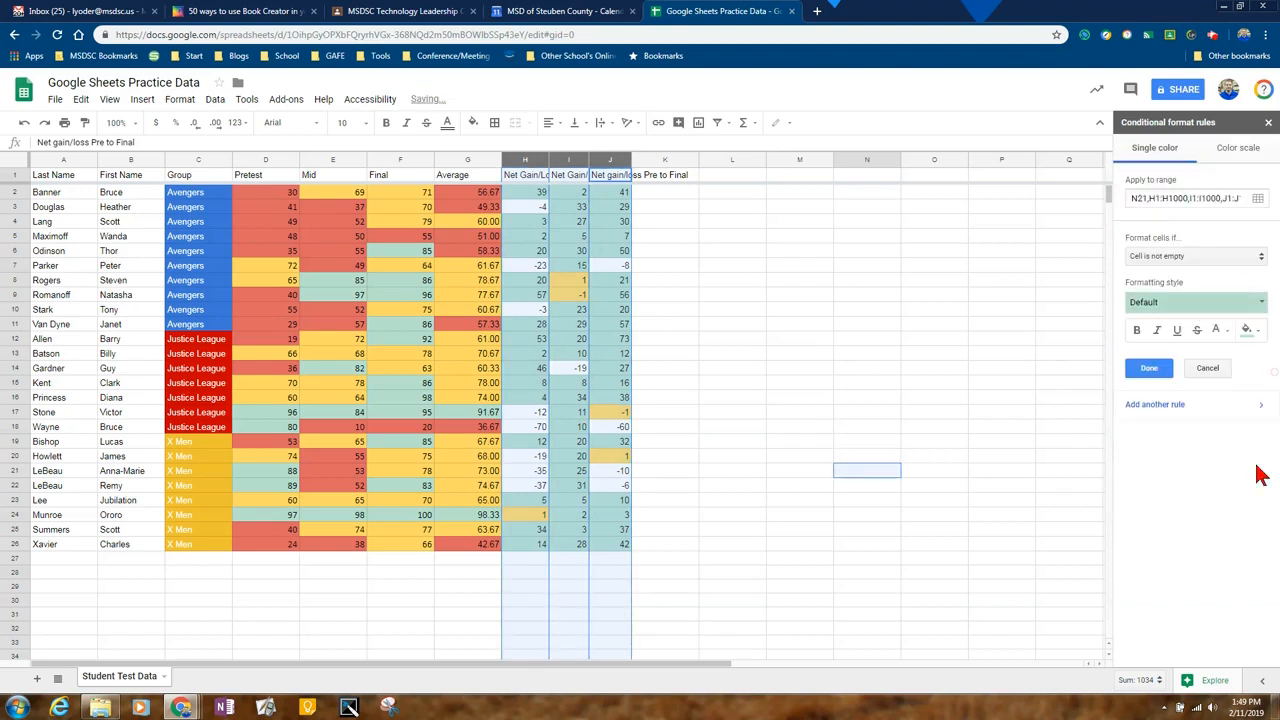
left_click(1183, 257)
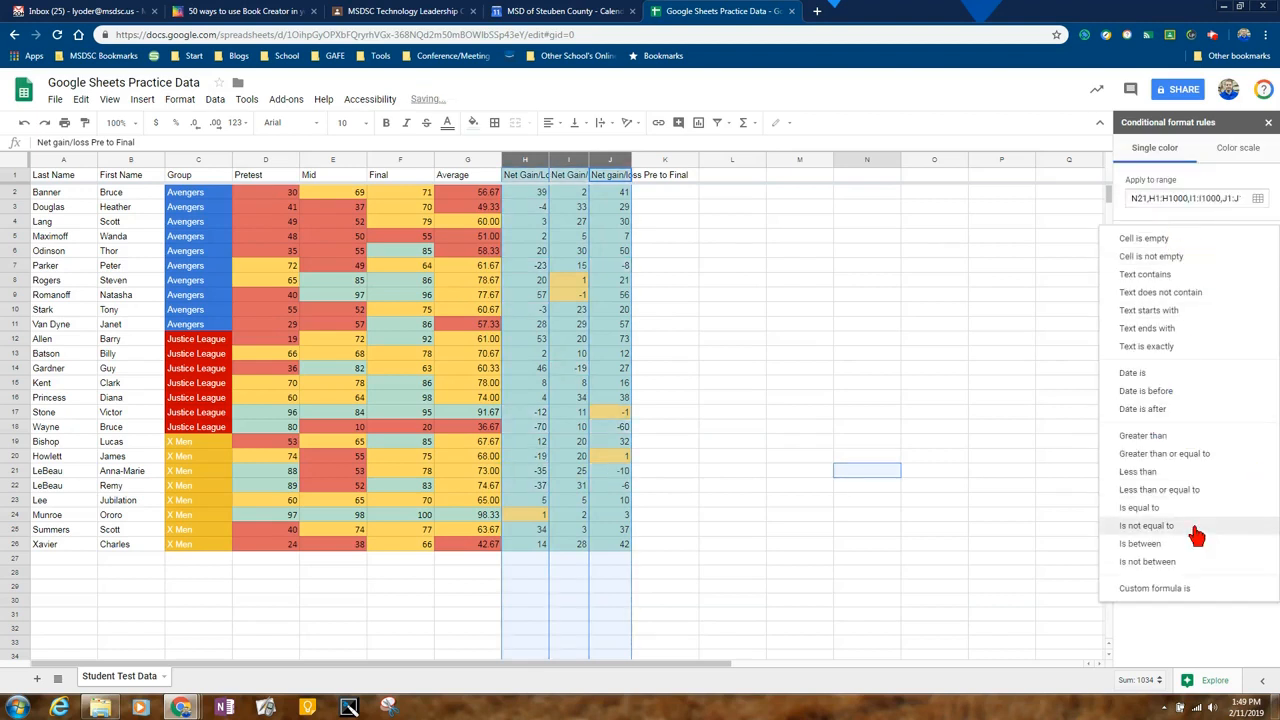
left_click(1179, 474)
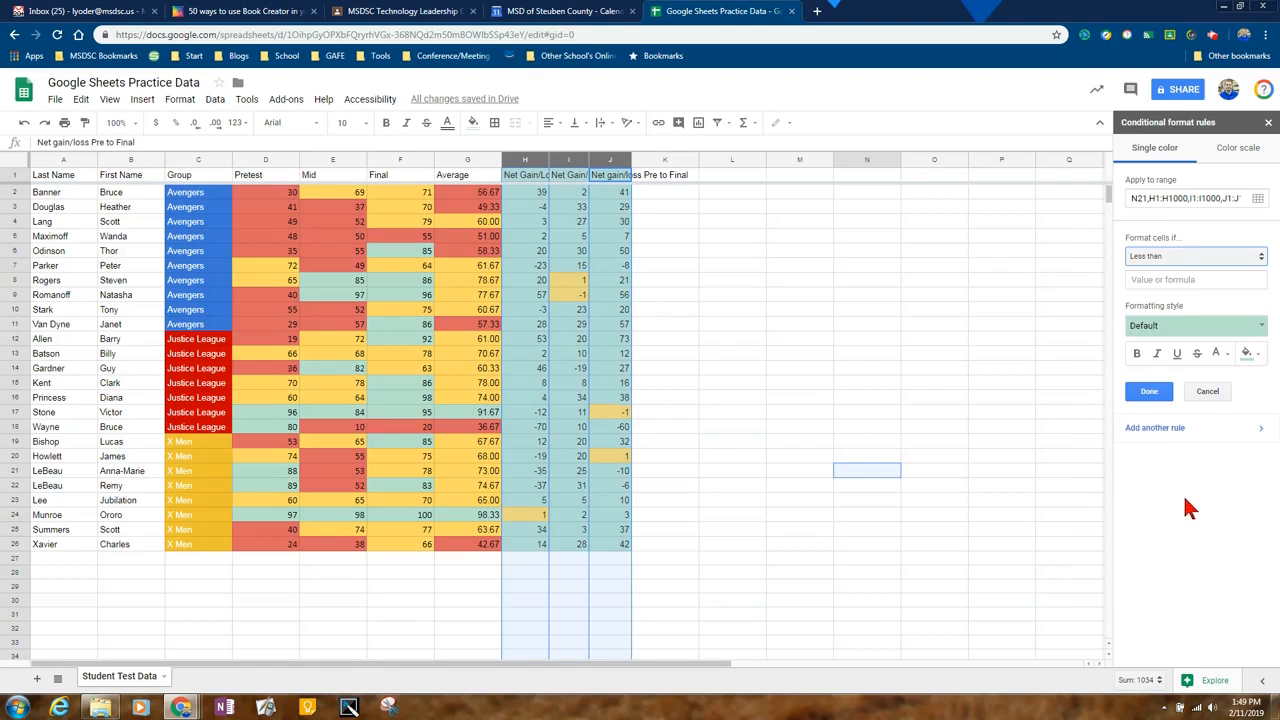
left_click(1195, 285)
type("-1")
left_click(1246, 353)
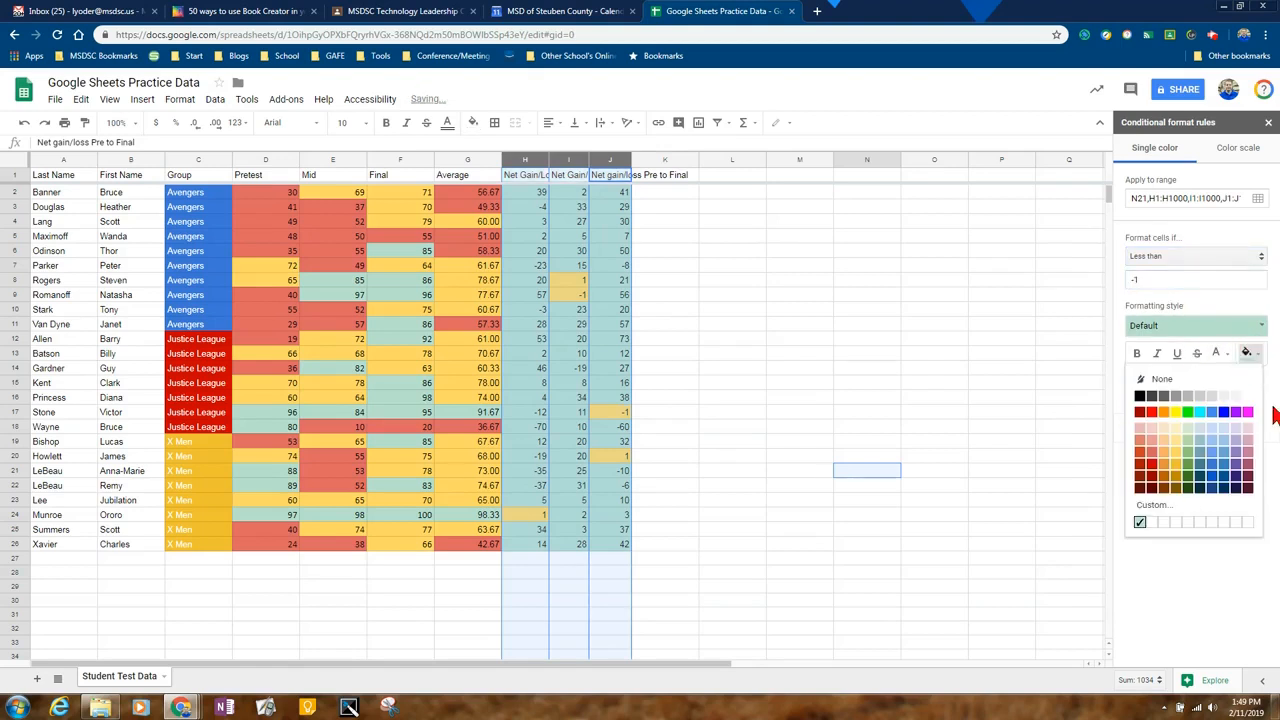
left_click(1152, 467)
left_click(1246, 353)
left_click(1152, 462)
left_click(1150, 391)
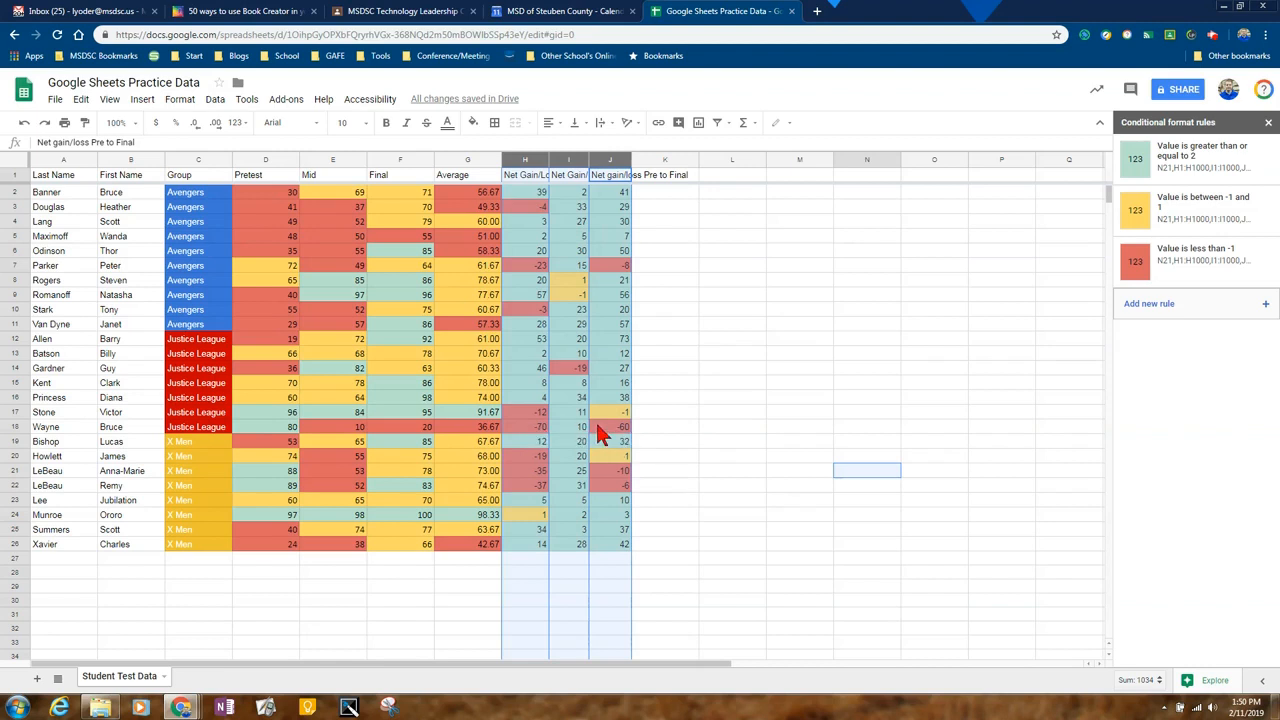
left_click(1045, 503)
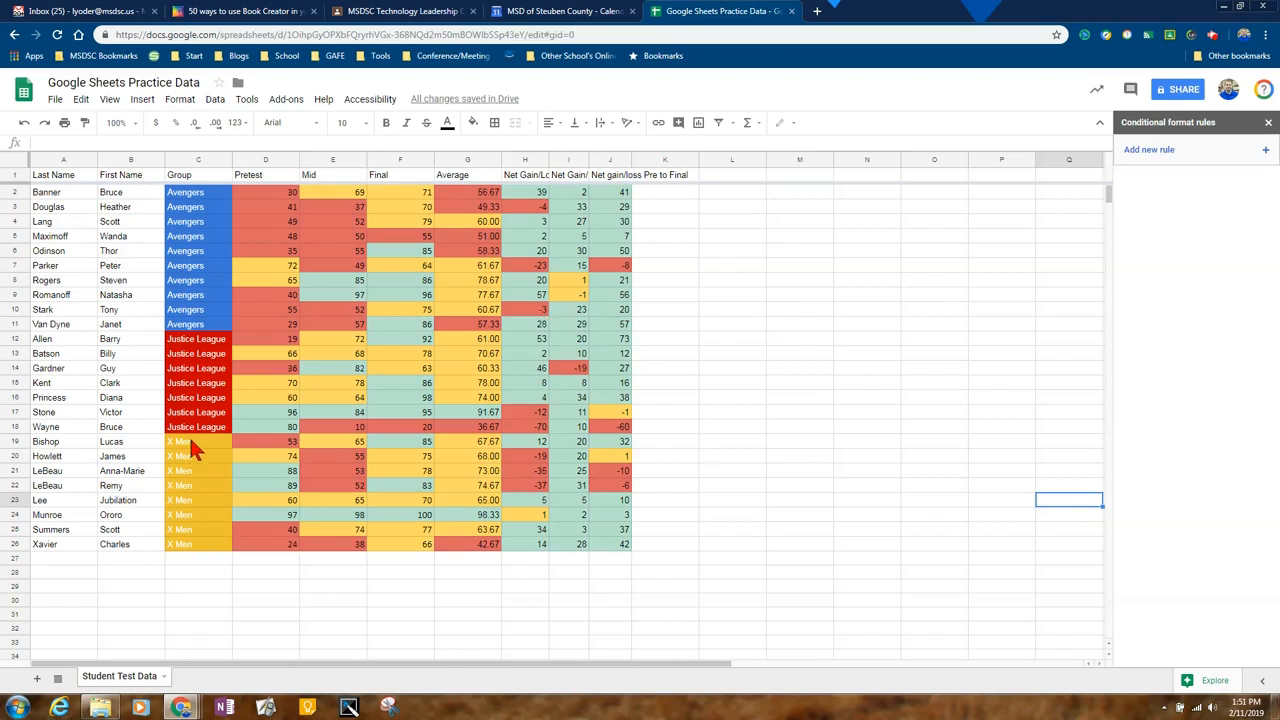
Step: Use Find and replace to change every "X Men" to "X-Men" across all sheets
left_click(110, 100)
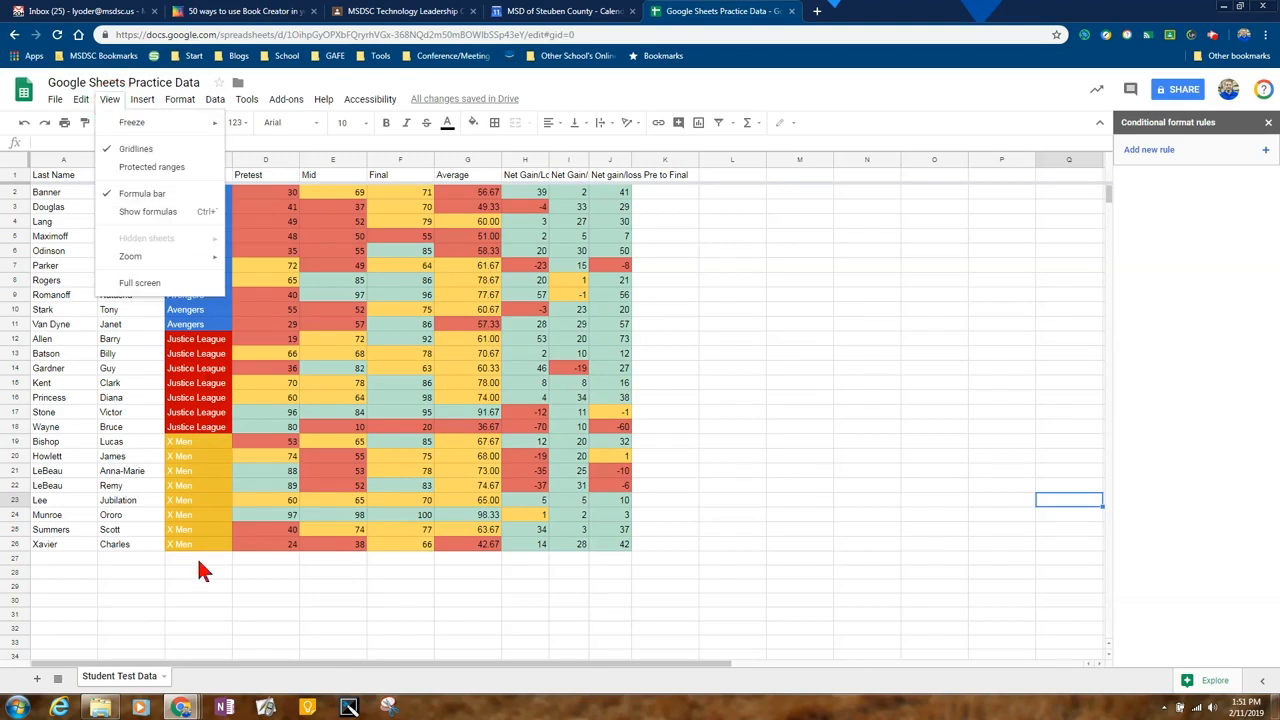
mouse_move(84, 106)
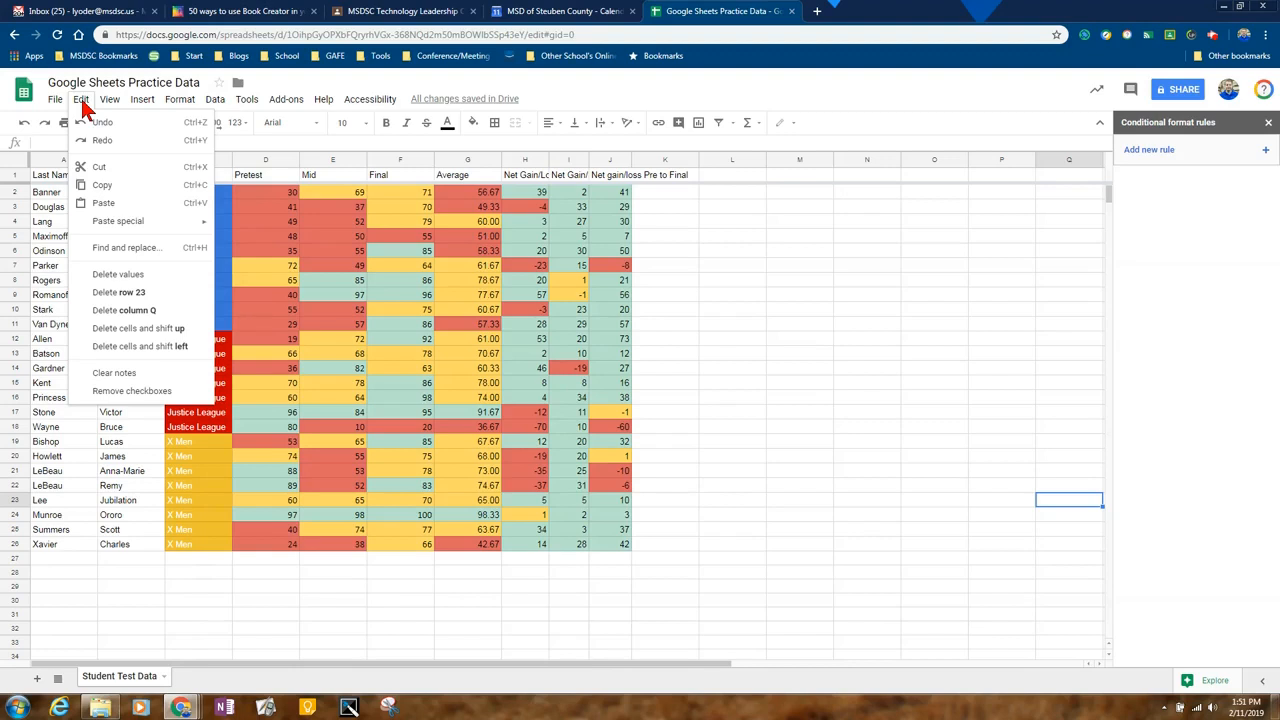
left_click(130, 250)
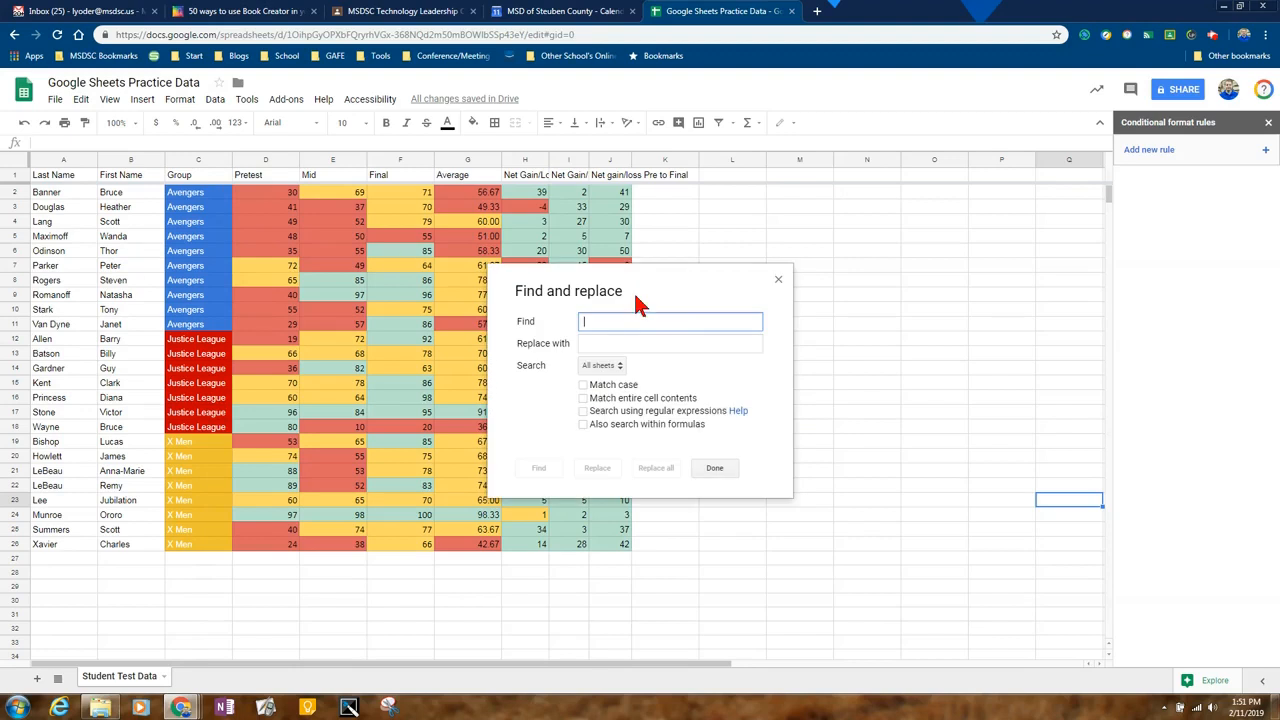
type("X Men")
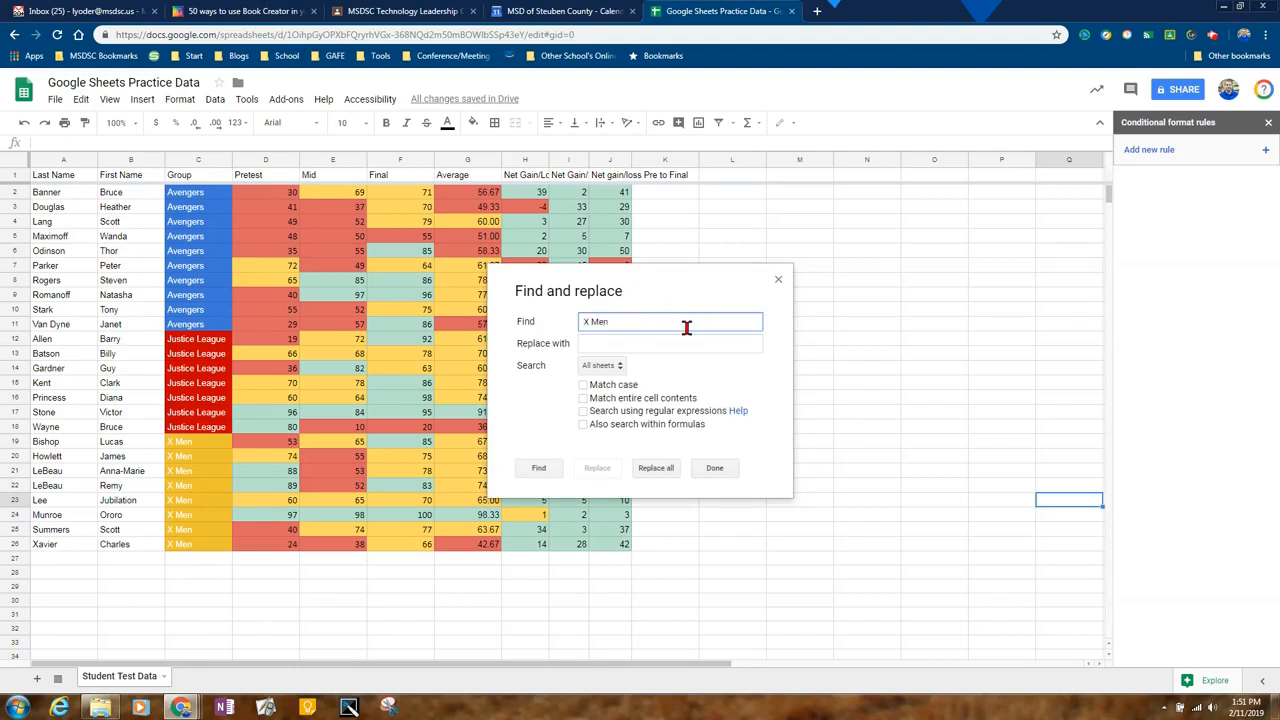
key("Tab")
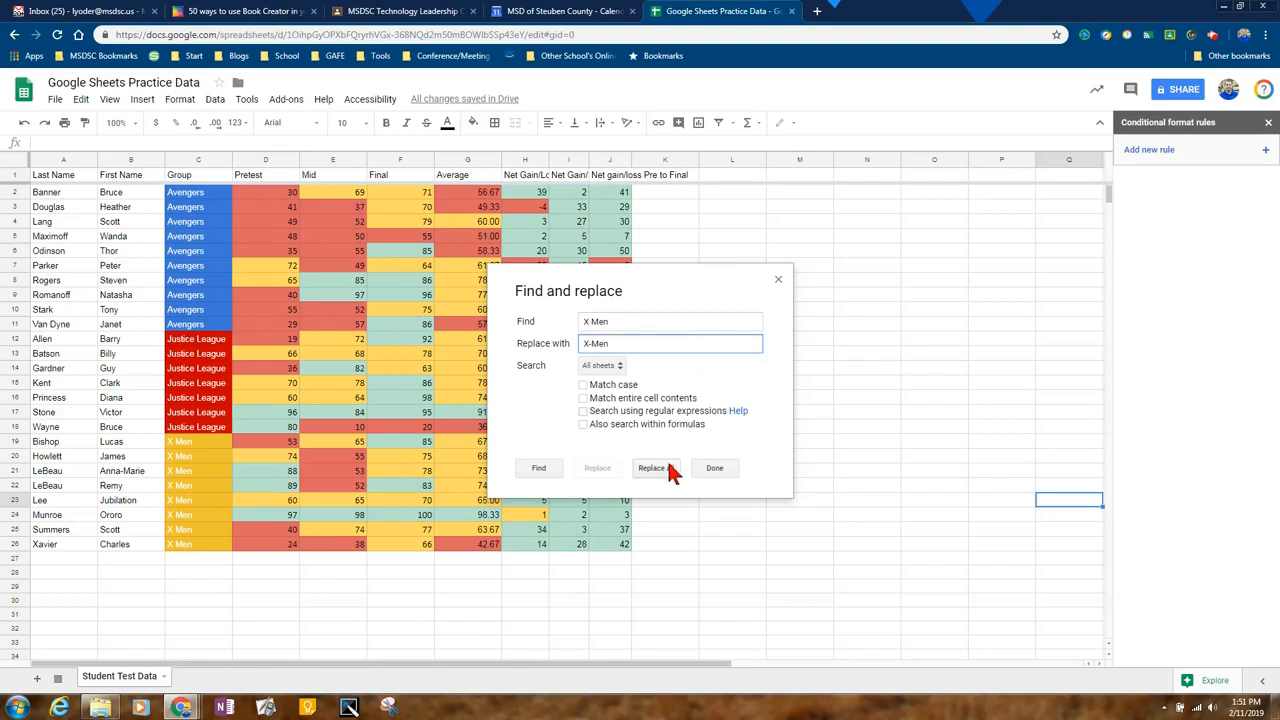
left_click(655, 468)
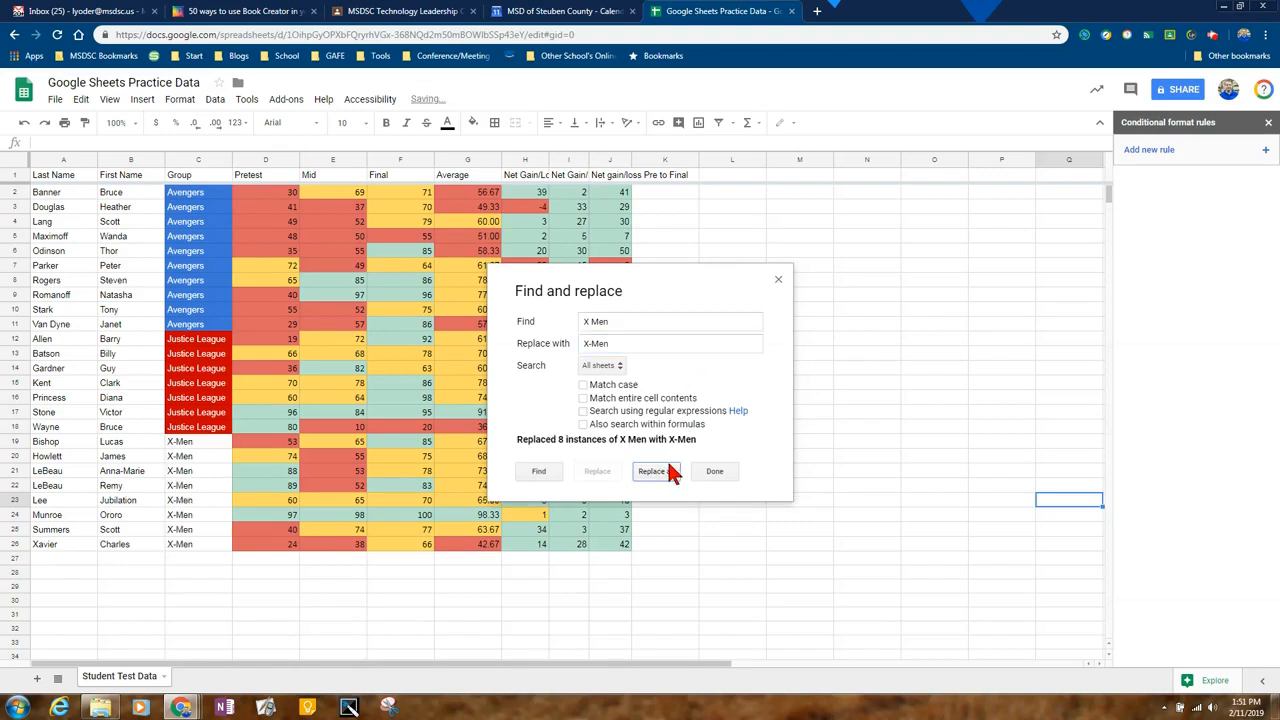
left_click(714, 471)
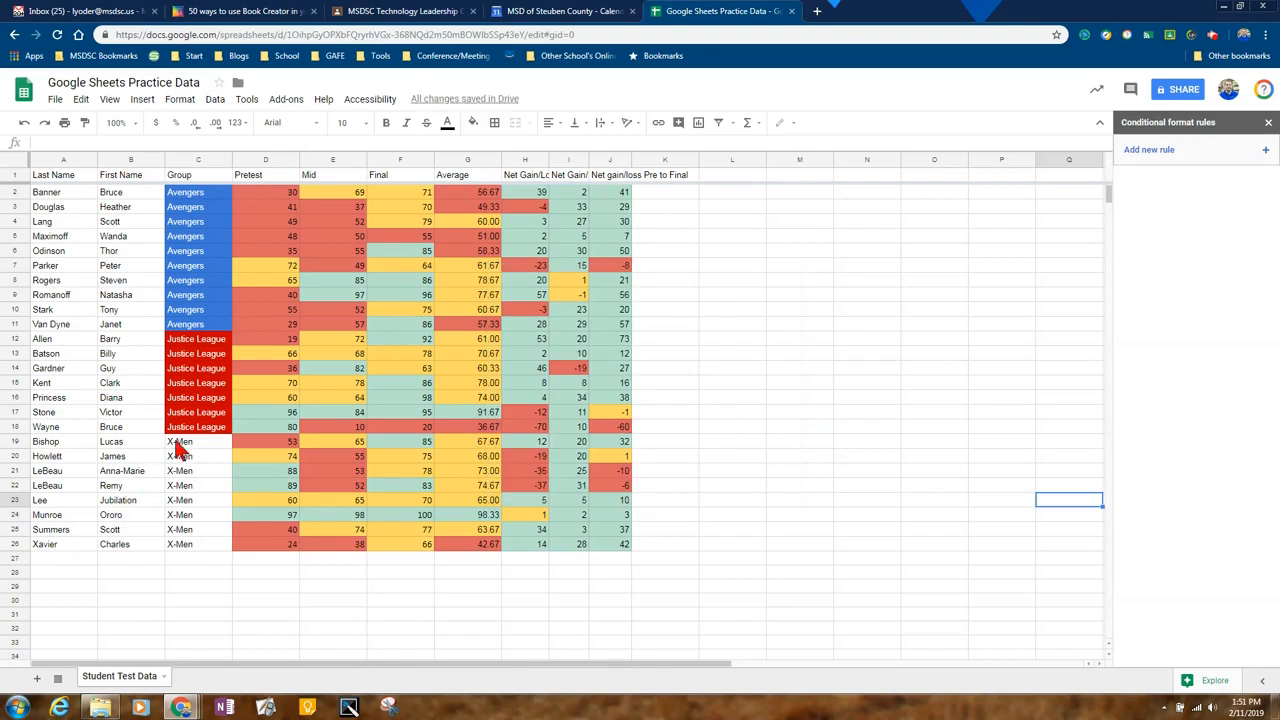
Step: Edit the Group column's yellow conditional formatting rule so it matches text containing "X-Men"
left_click(205, 160)
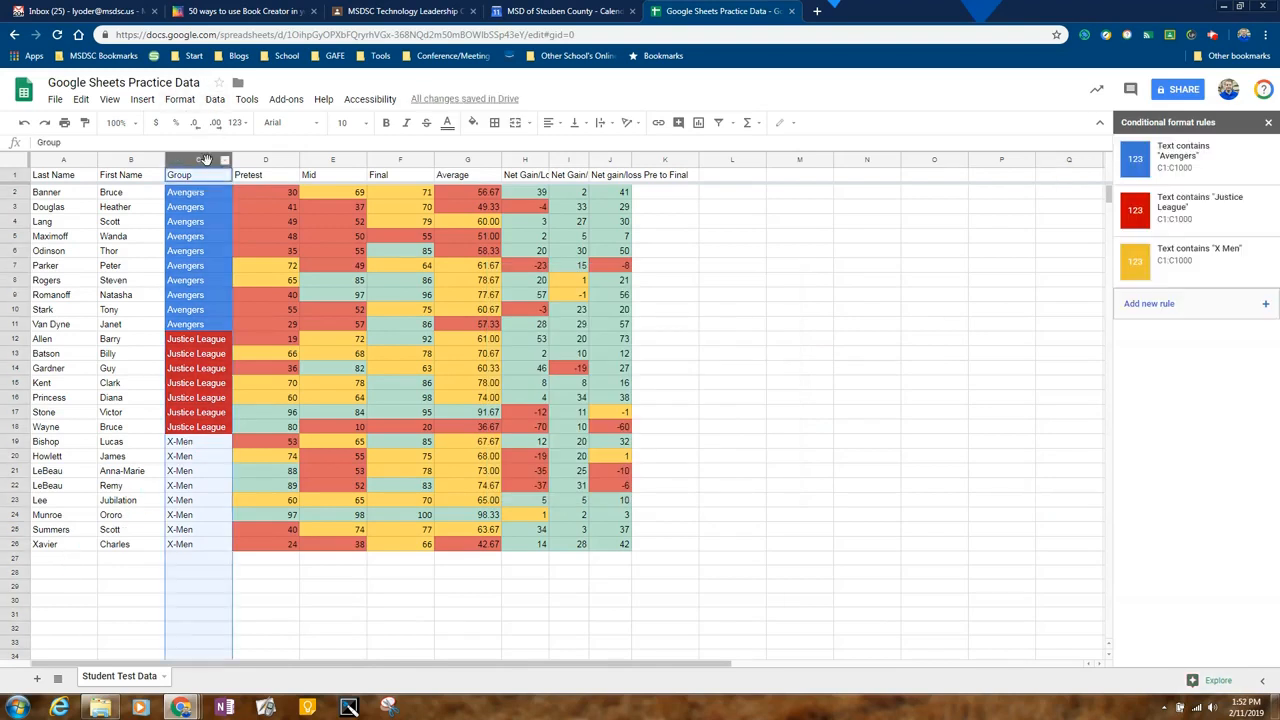
left_click(1215, 256)
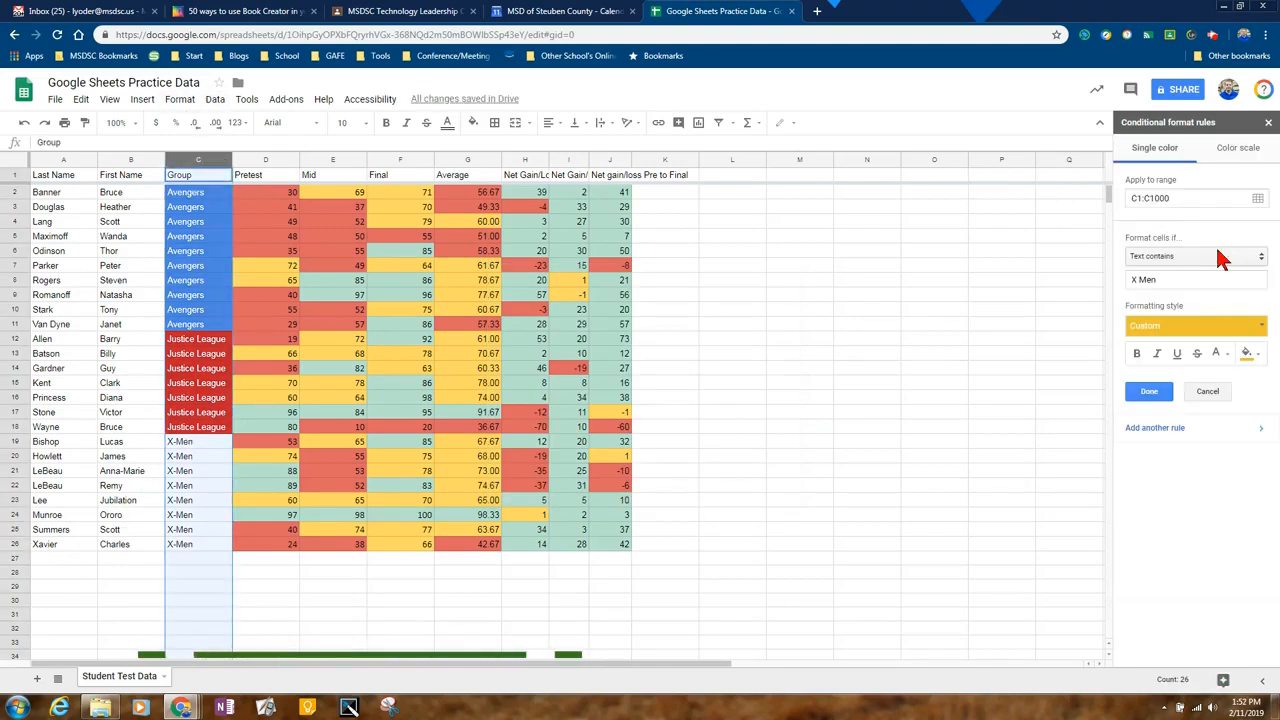
left_click(1135, 280)
key("Delete")
type("-")
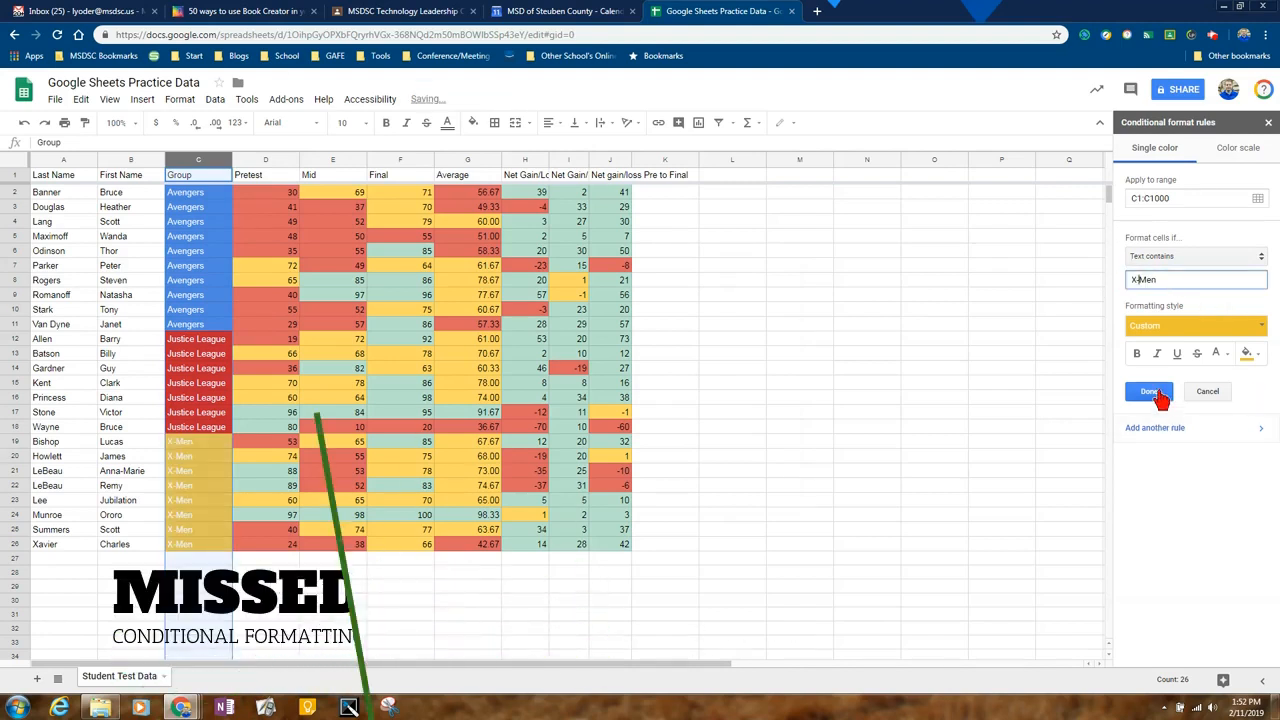
left_click(1155, 392)
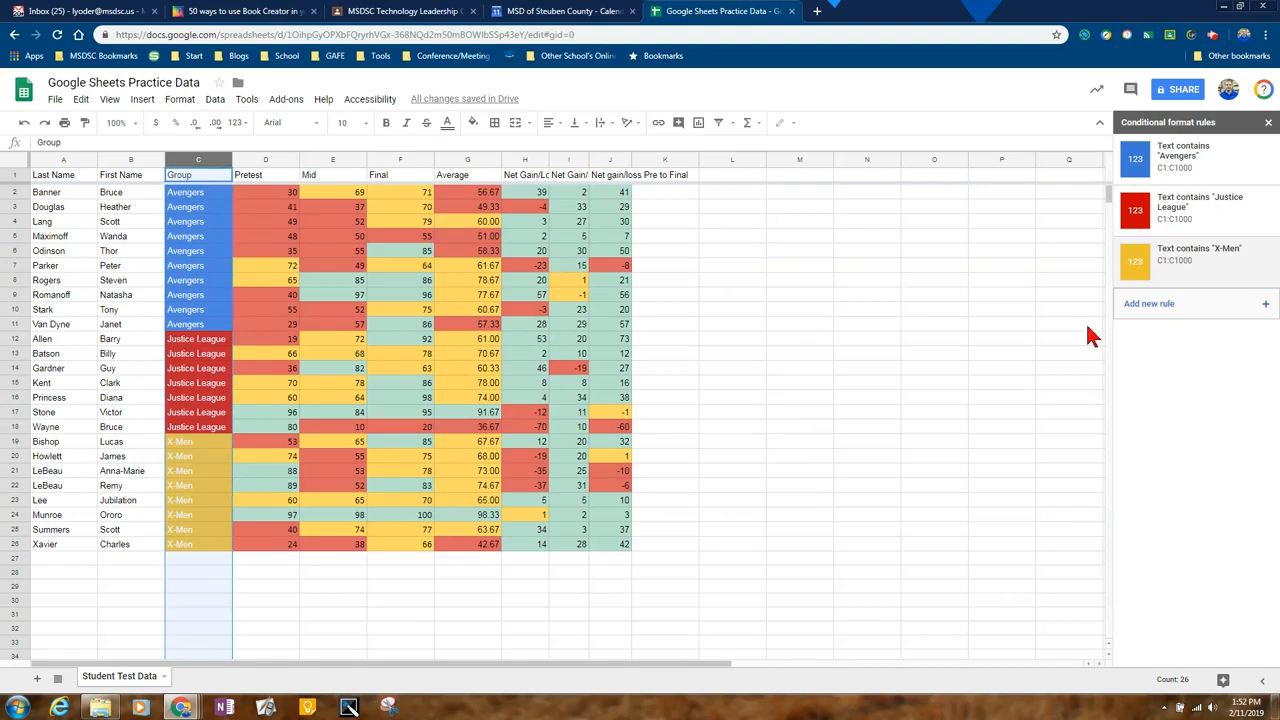
Step: Close the conditional formatting rules and enter the headers Min, Max and Average in cells M1 to O1
left_click(1268, 122)
left_click(896, 325)
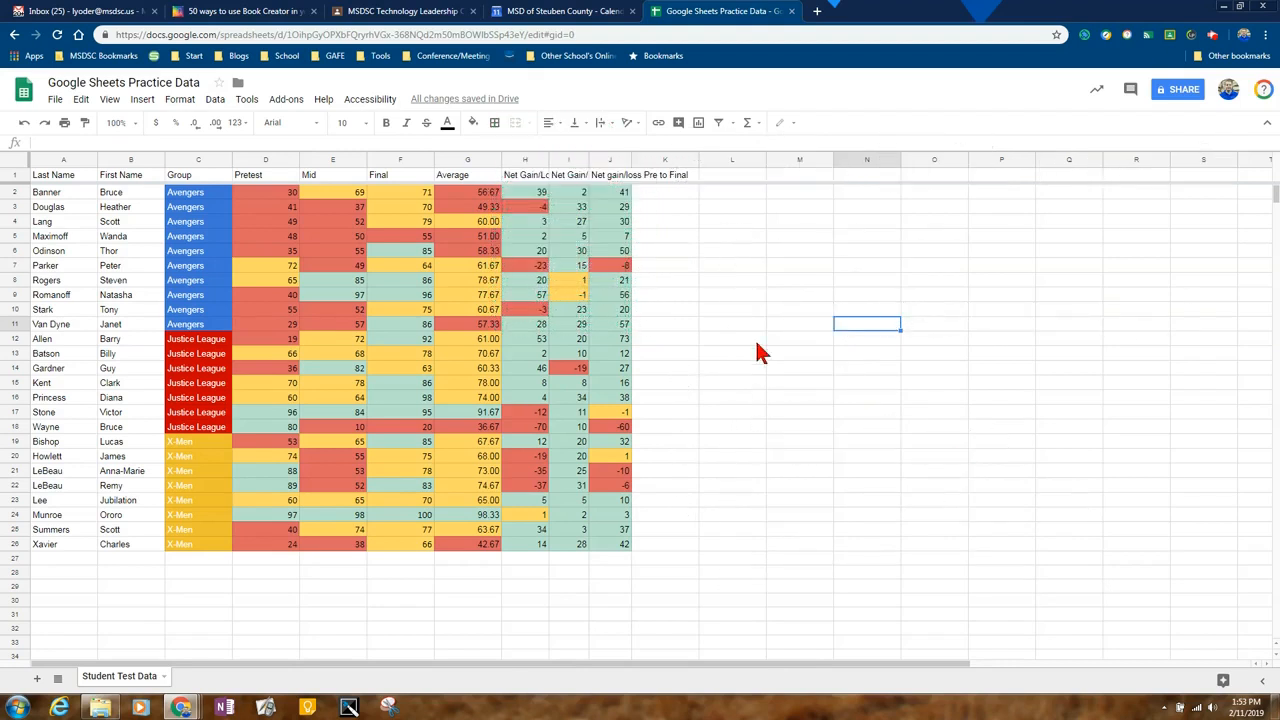
left_click(804, 177)
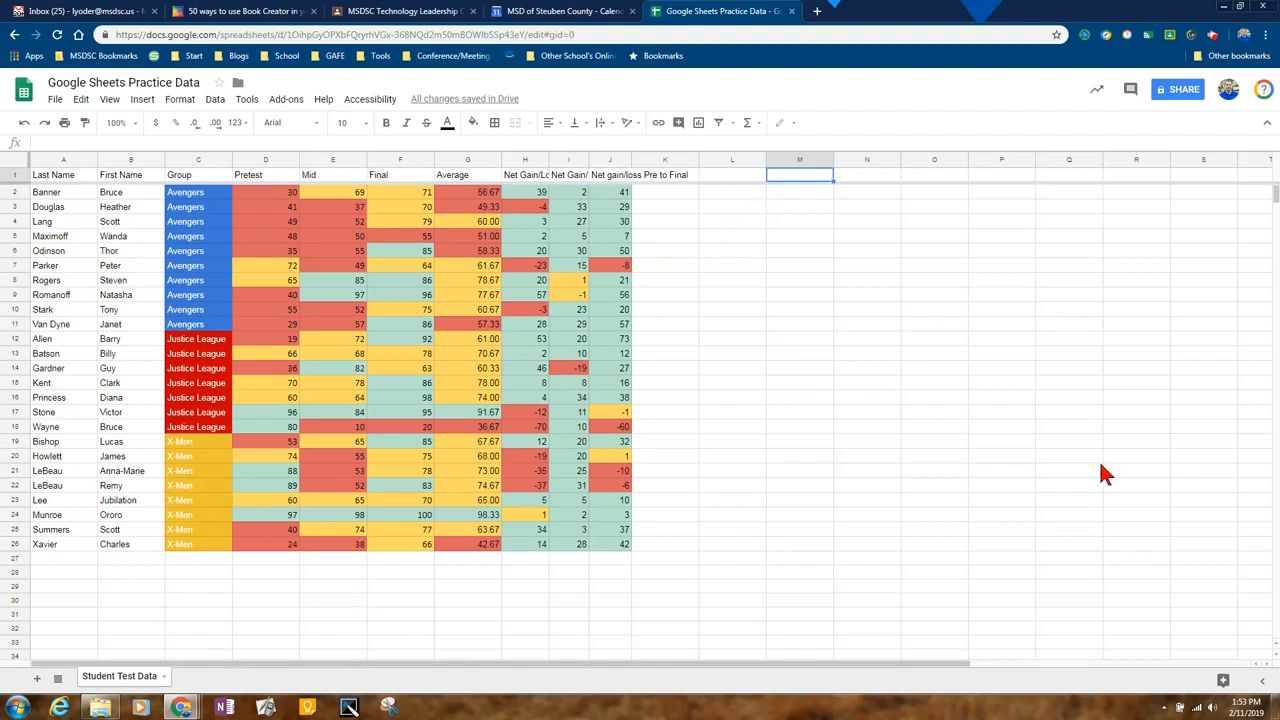
type("Min")
key("Tab")
type("Max")
key("Tab")
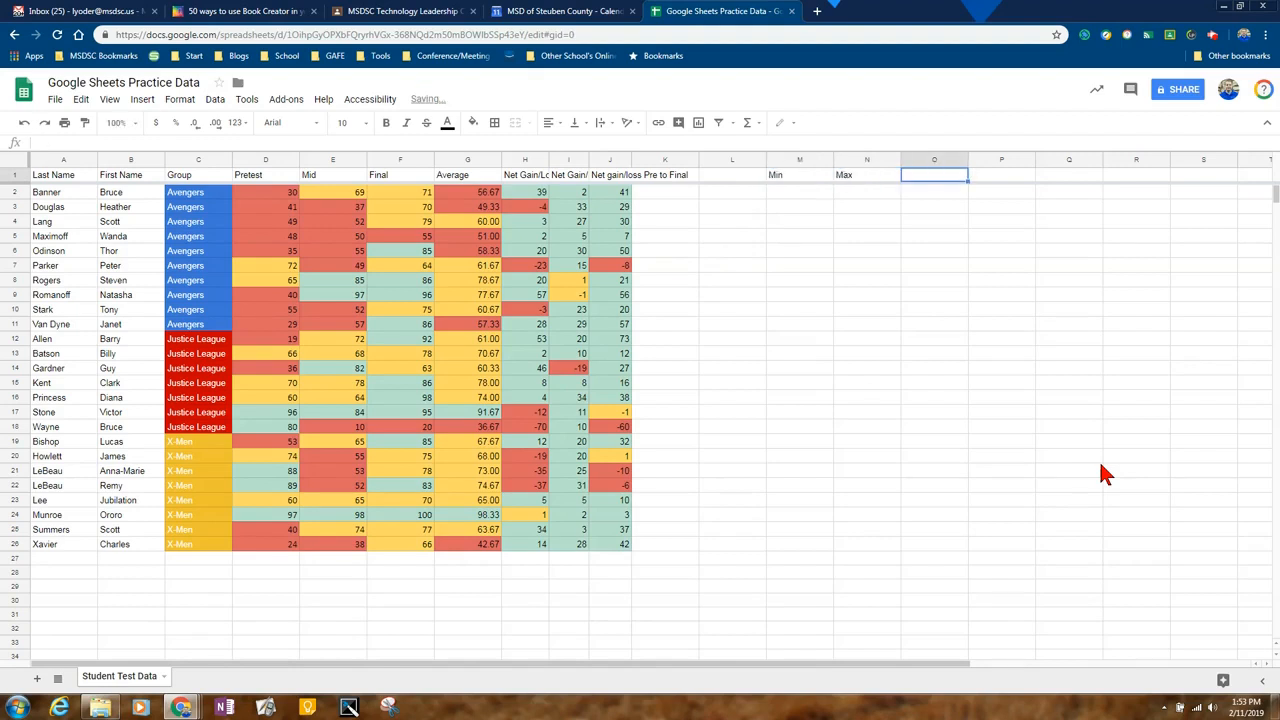
type("A")
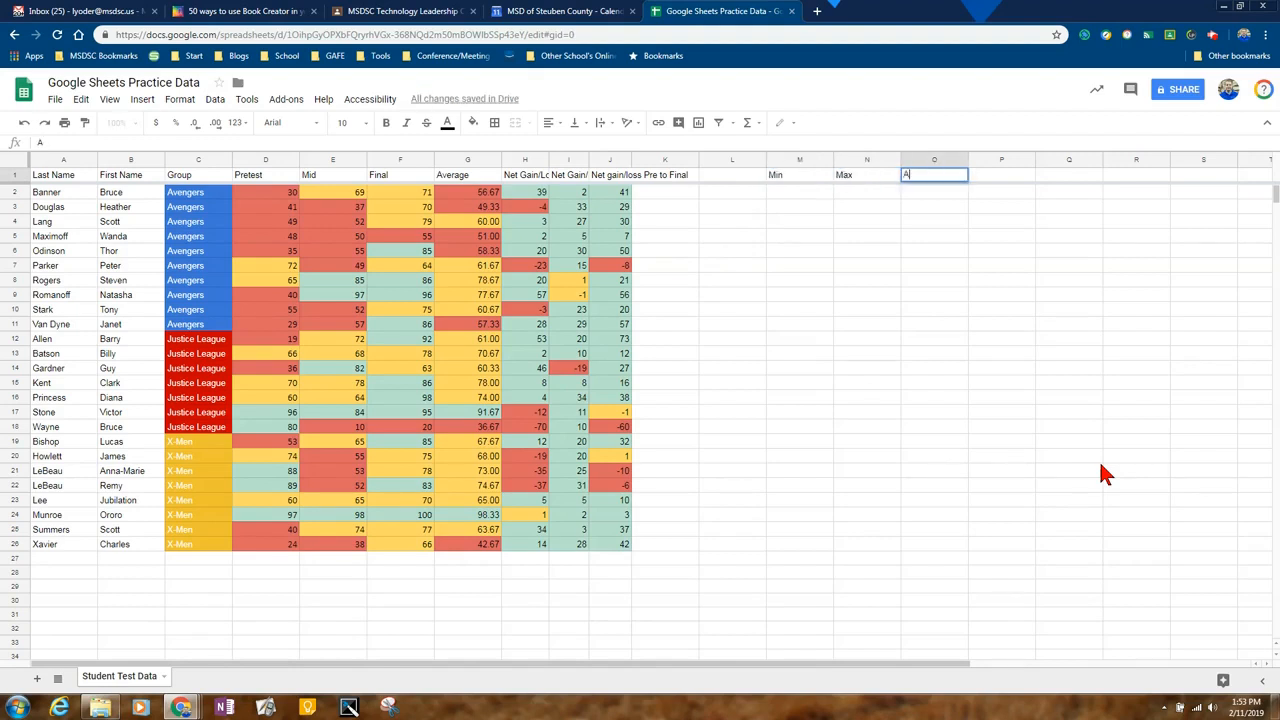
type("verage")
Step: Enter the row labels Pre, Mid and Final in cells L2 to L4
left_click(753, 194)
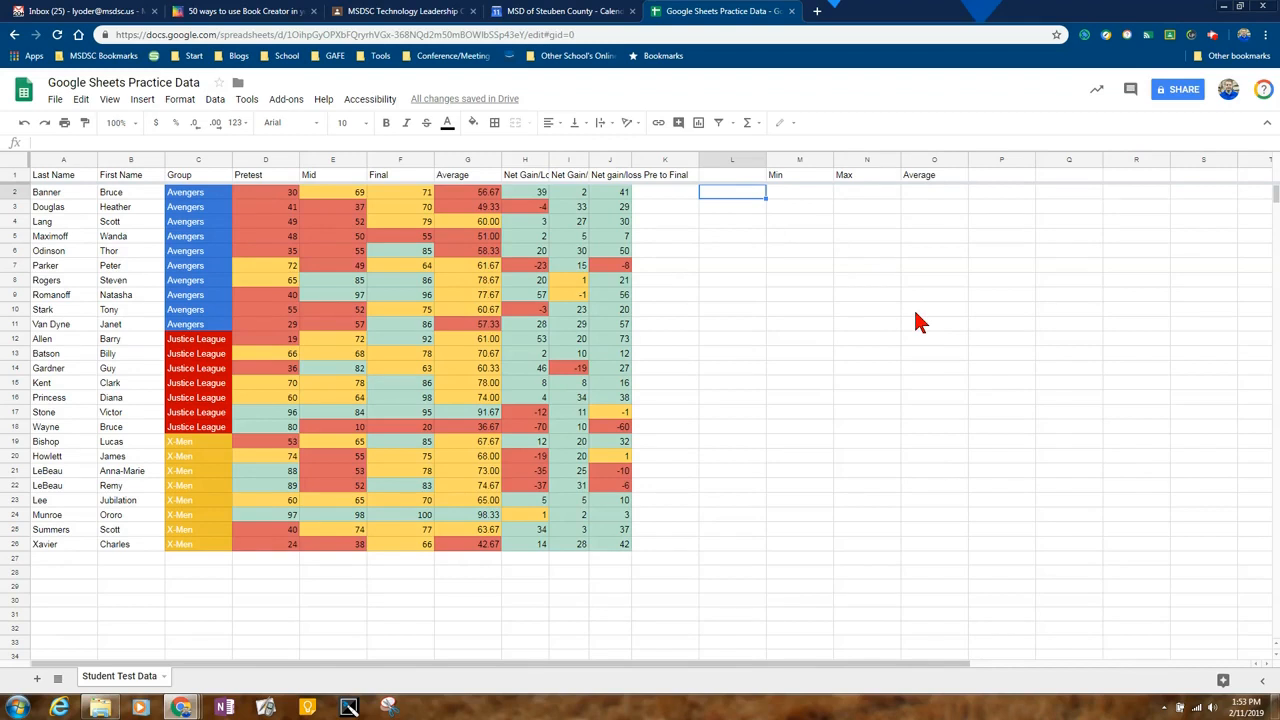
type("Pre")
key("Return")
type("Mid")
key("Return")
type("Final")
left_click(914, 310)
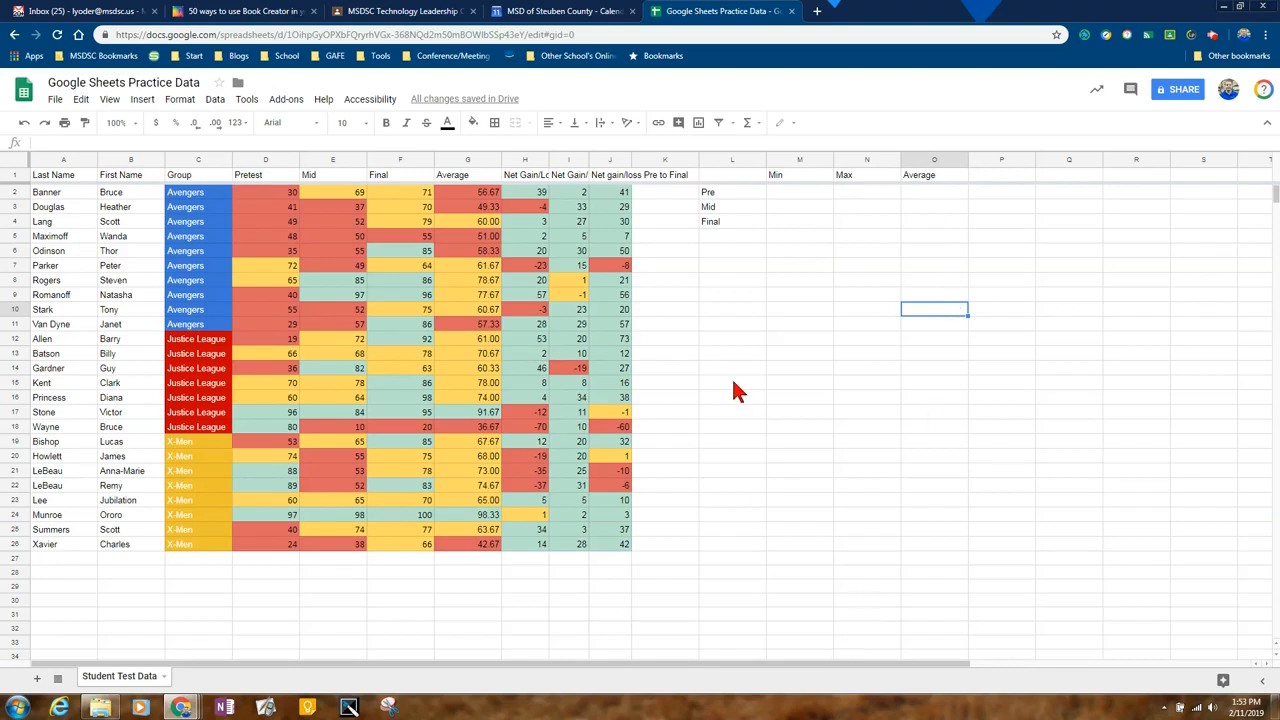
Step: Calculate the minimum Pretest score in M2 with =min(D:D)
left_click(797, 192)
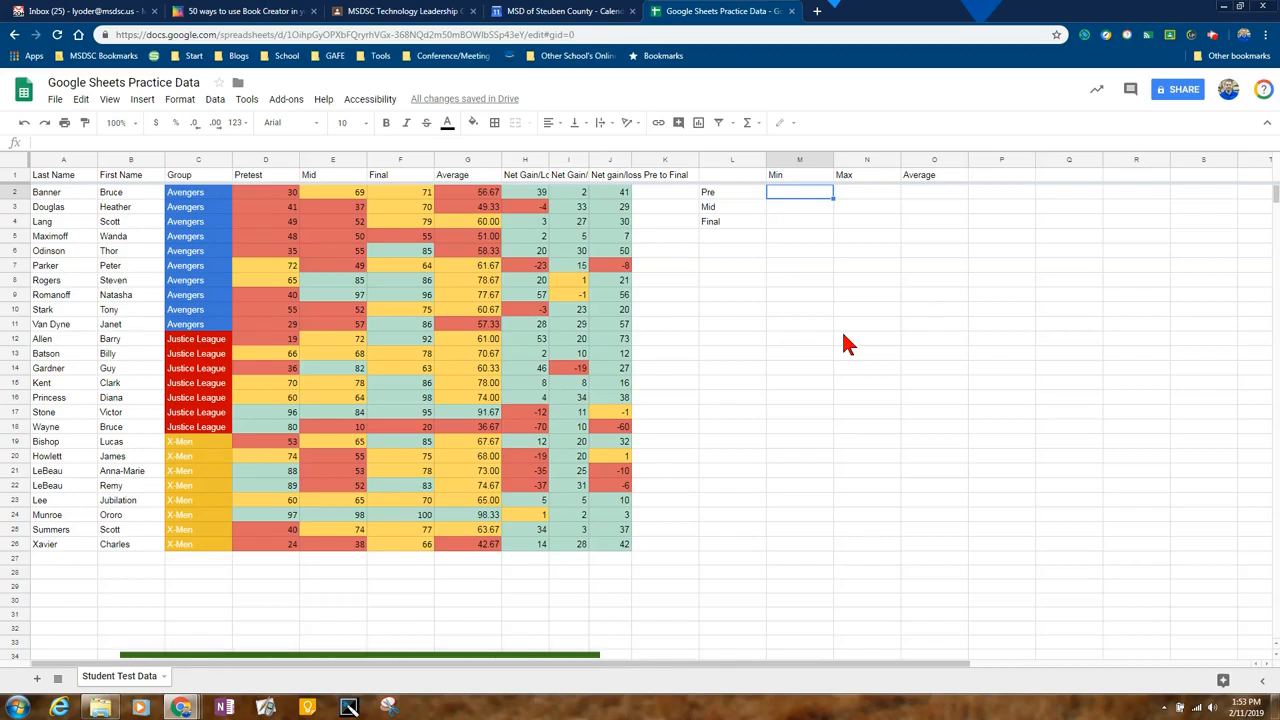
type("=min")
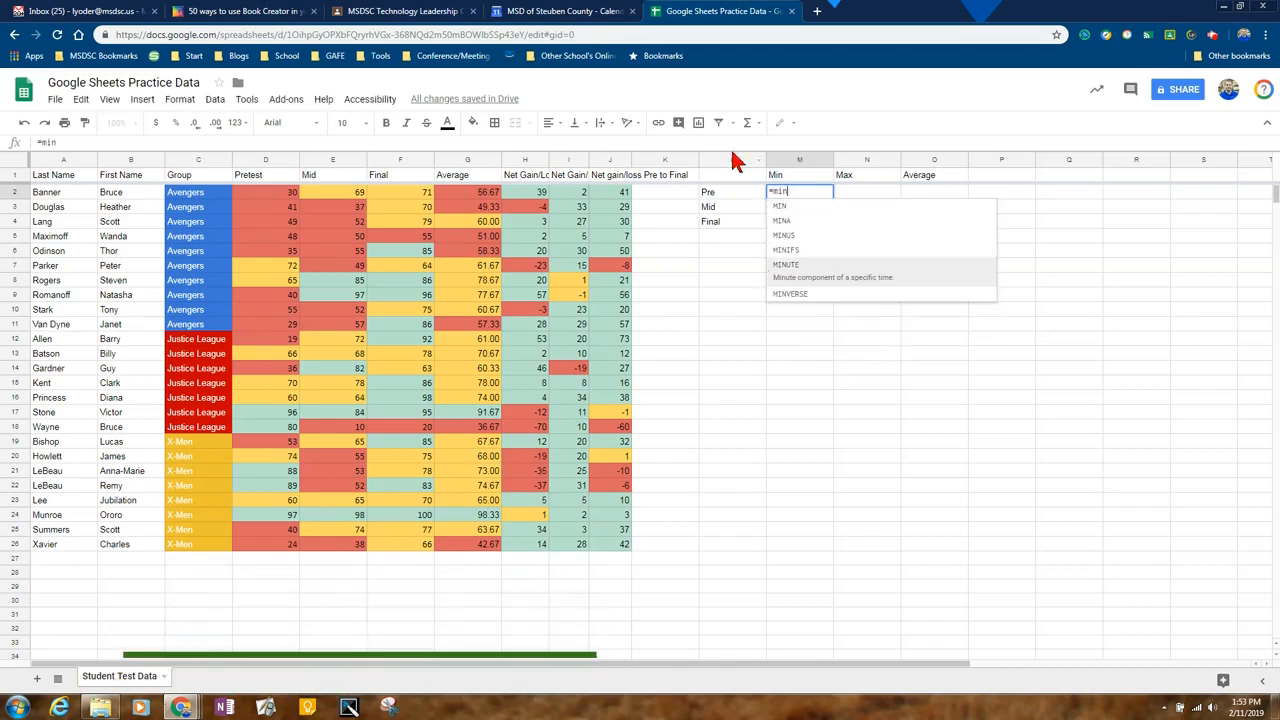
left_click(757, 125)
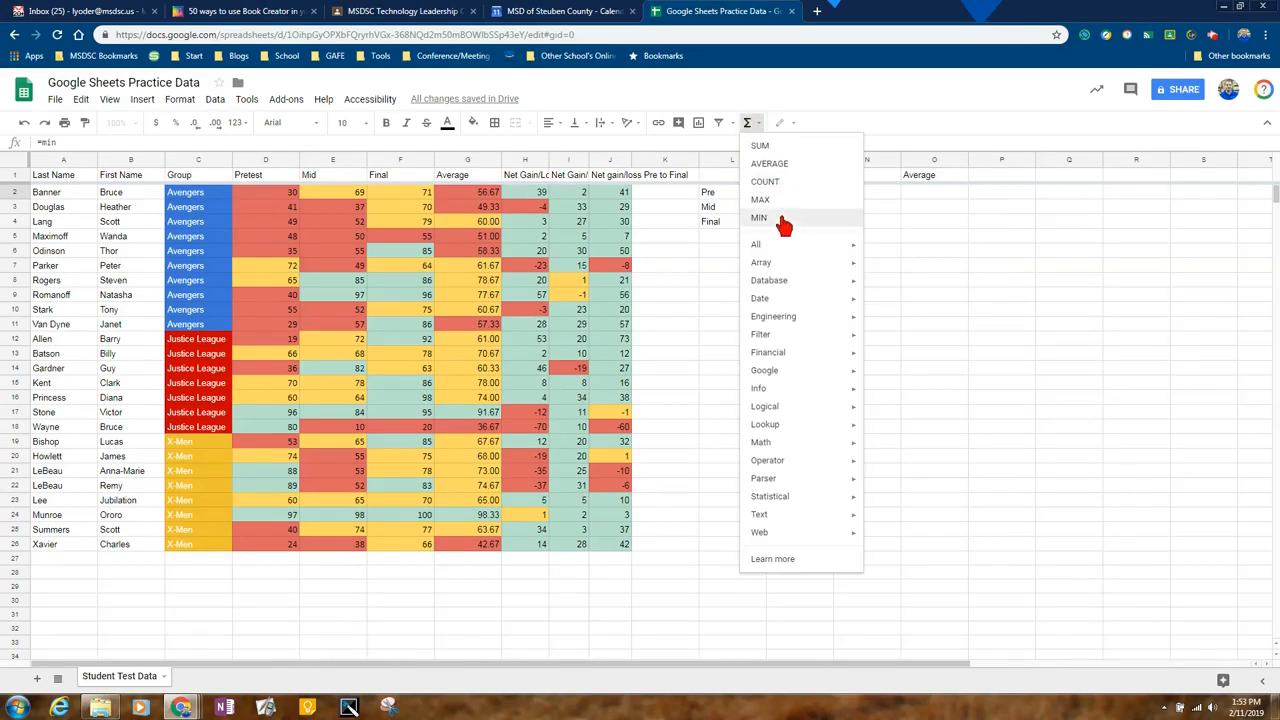
left_click(916, 266)
left_click(803, 193)
double_click(805, 192)
type("(")
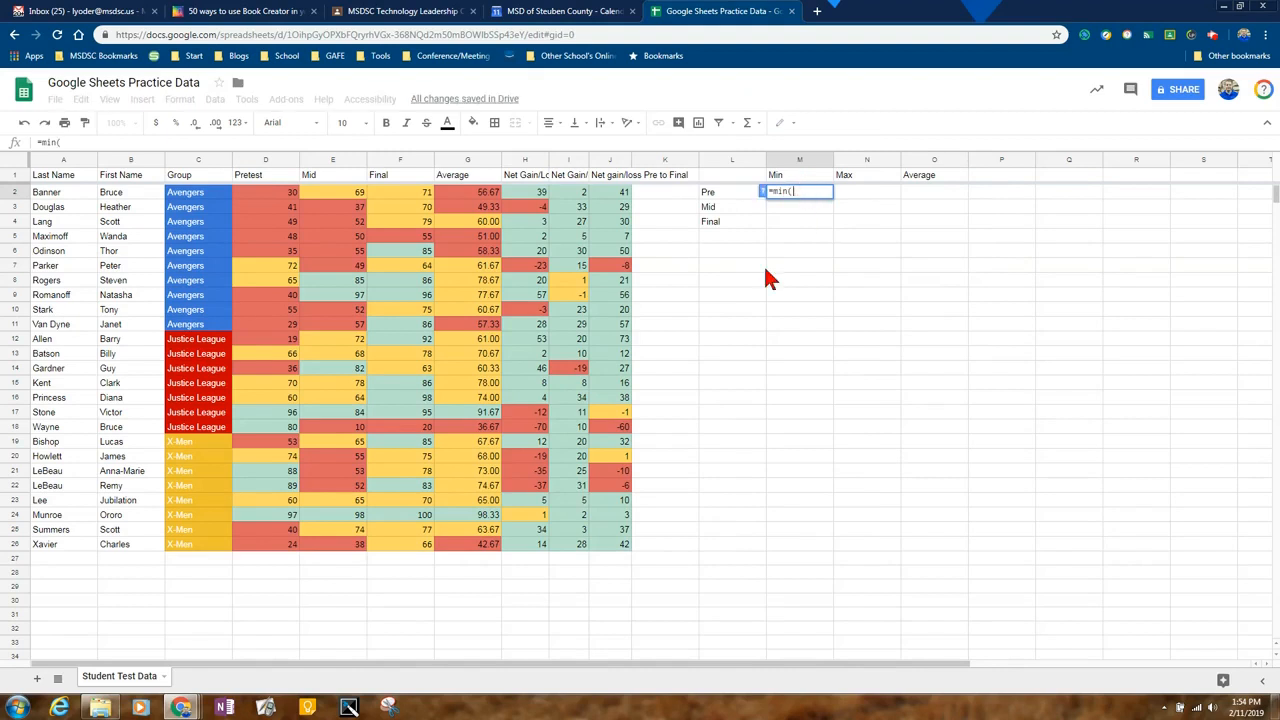
left_click(265, 162)
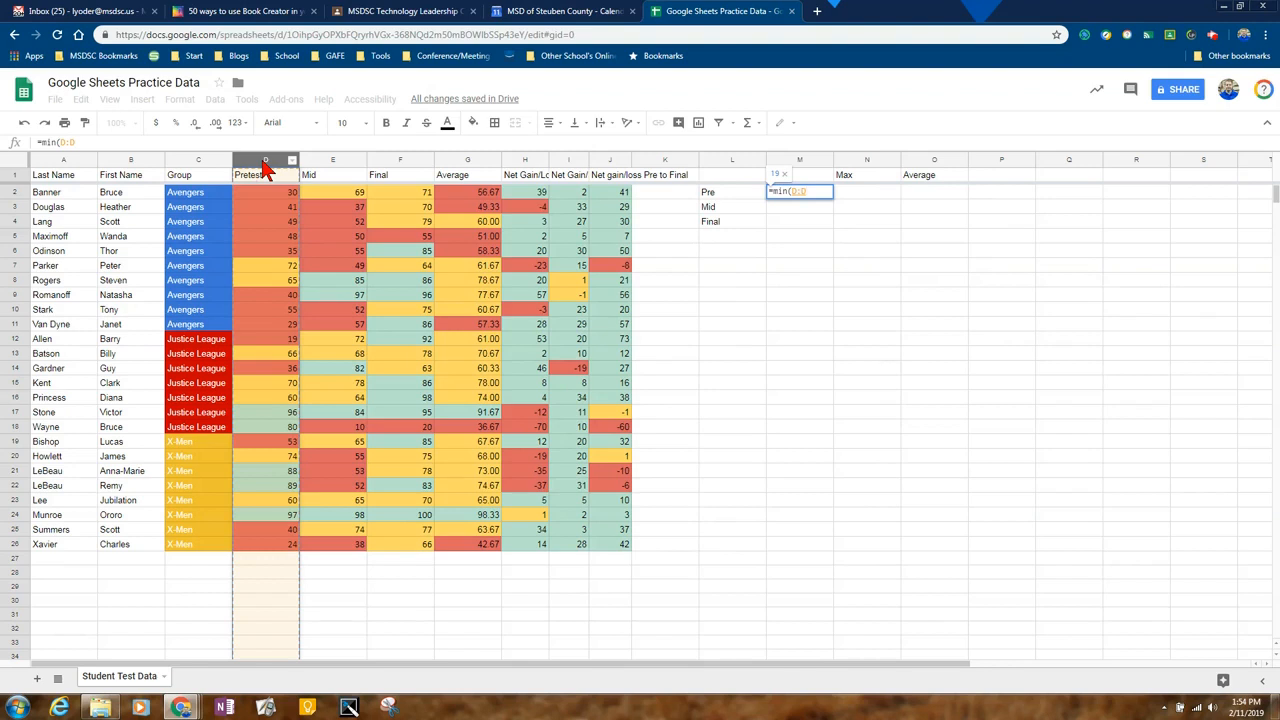
type(")")
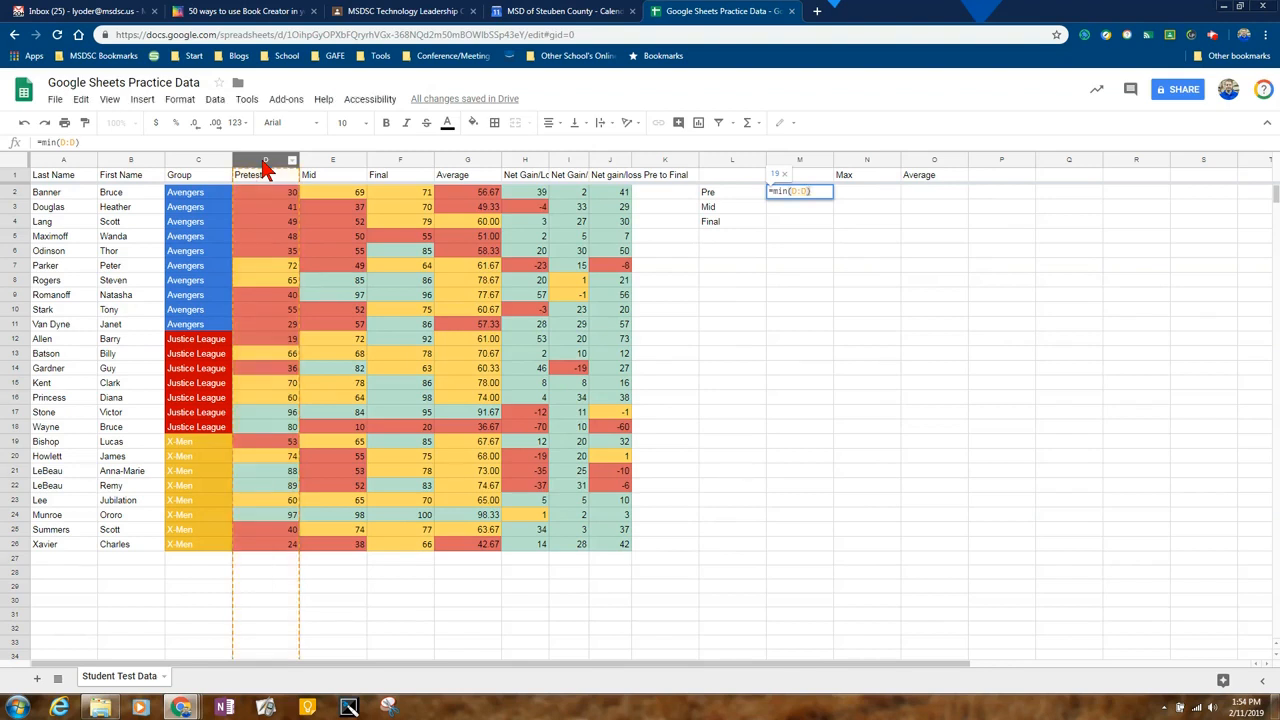
key("Return")
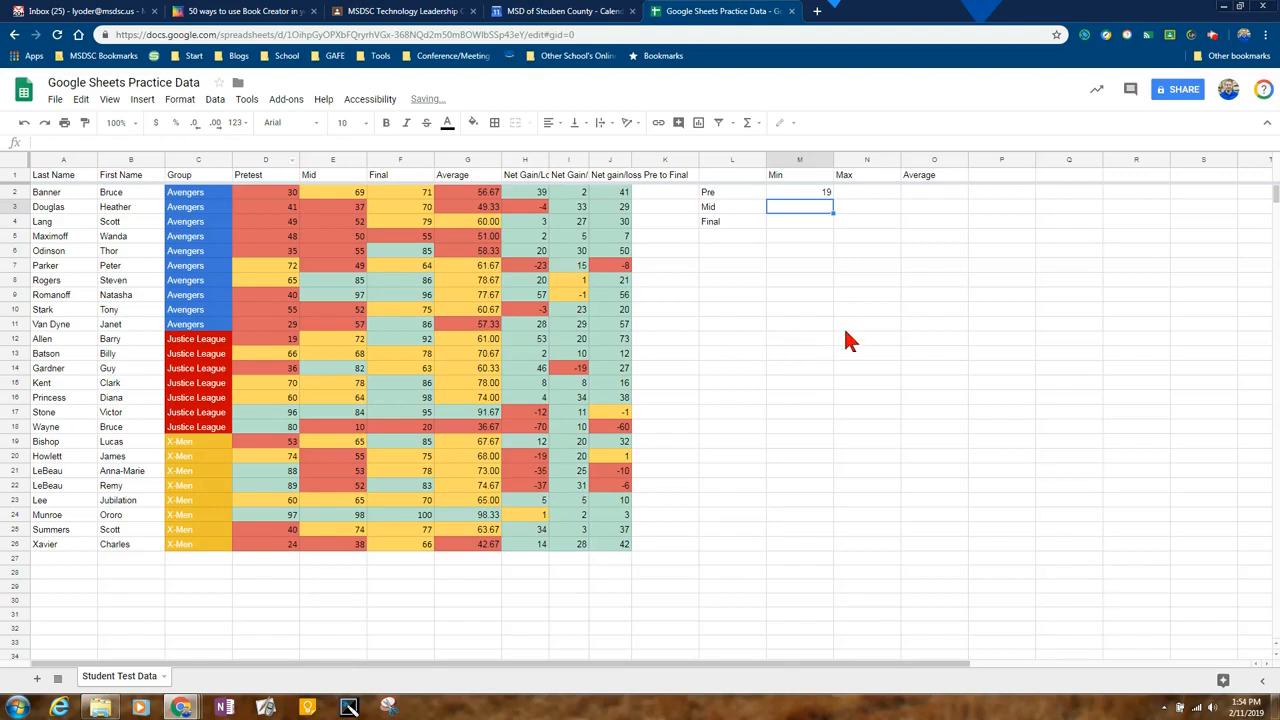
left_click(818, 199)
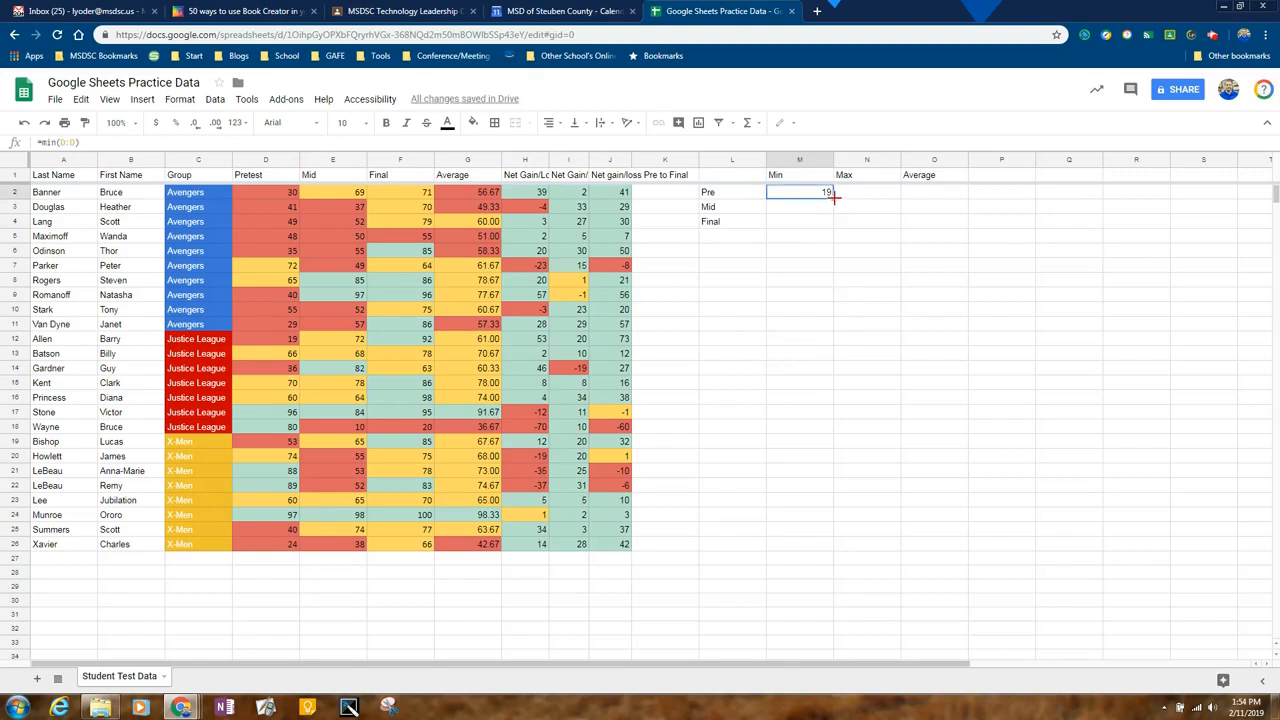
Step: Calculate the maximum Pretest score in N2 with the MAX function over column D
left_click(850, 194)
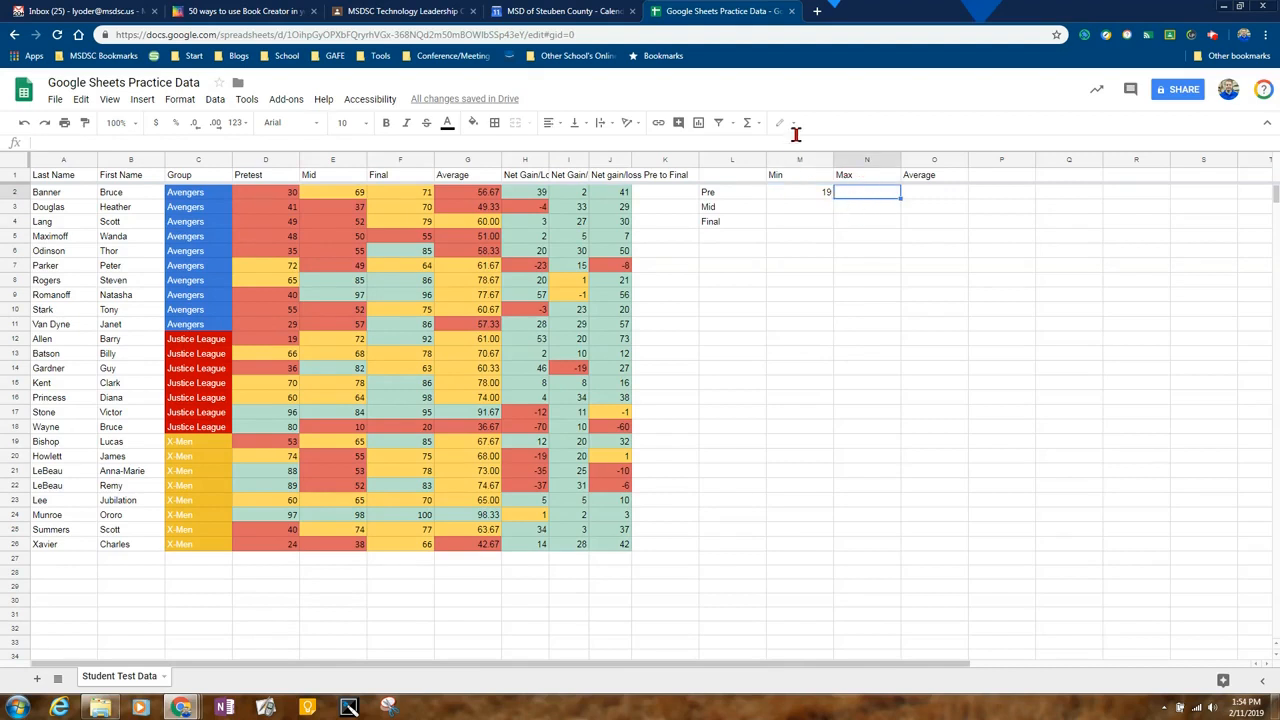
left_click(748, 122)
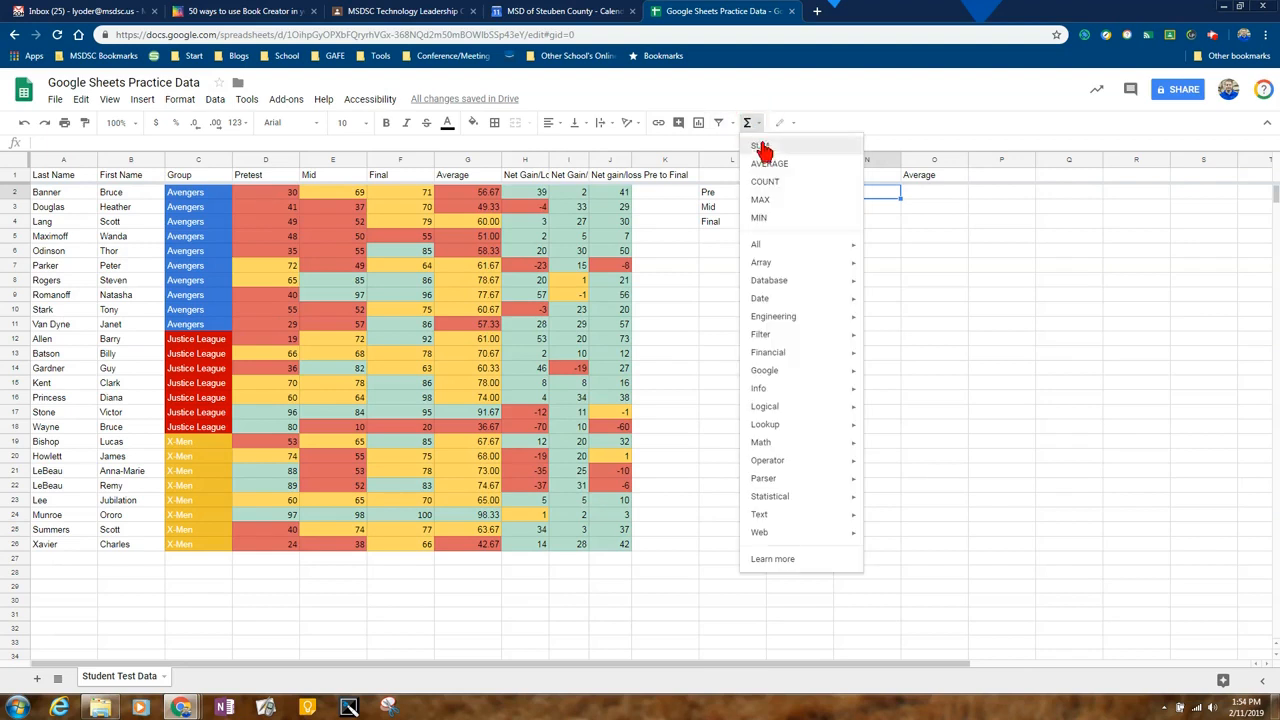
left_click(761, 199)
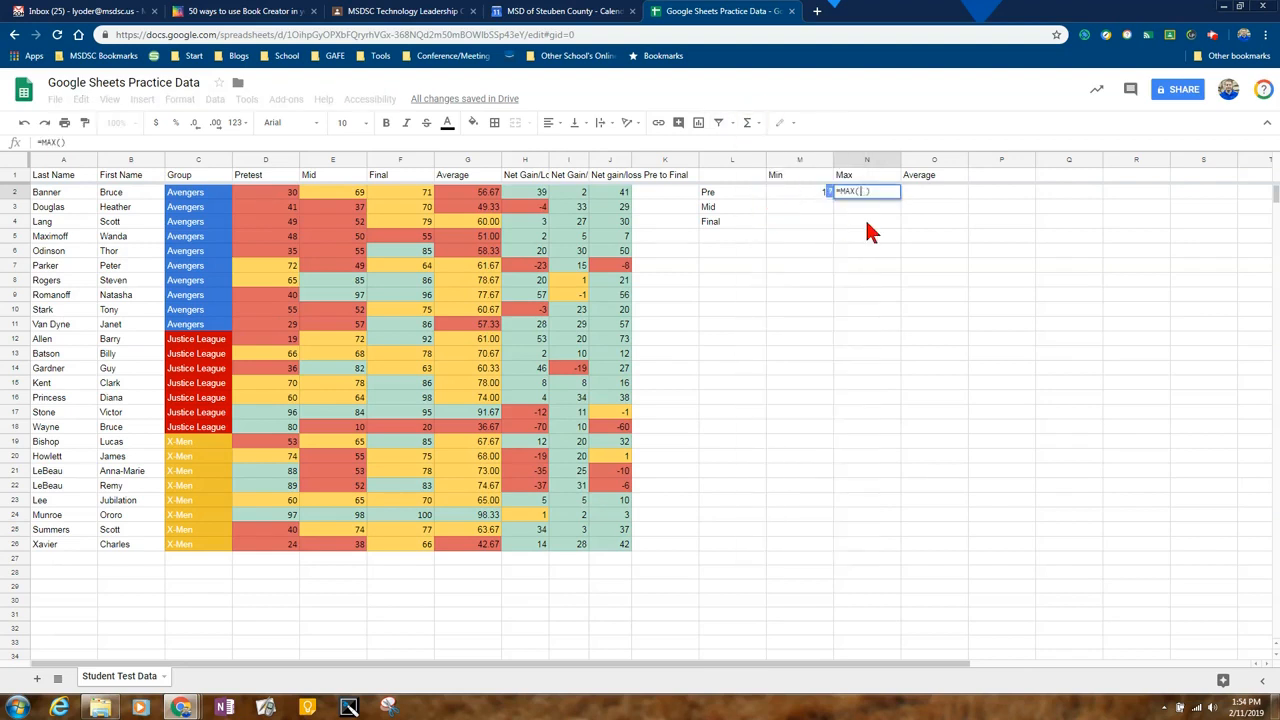
left_click(335, 165)
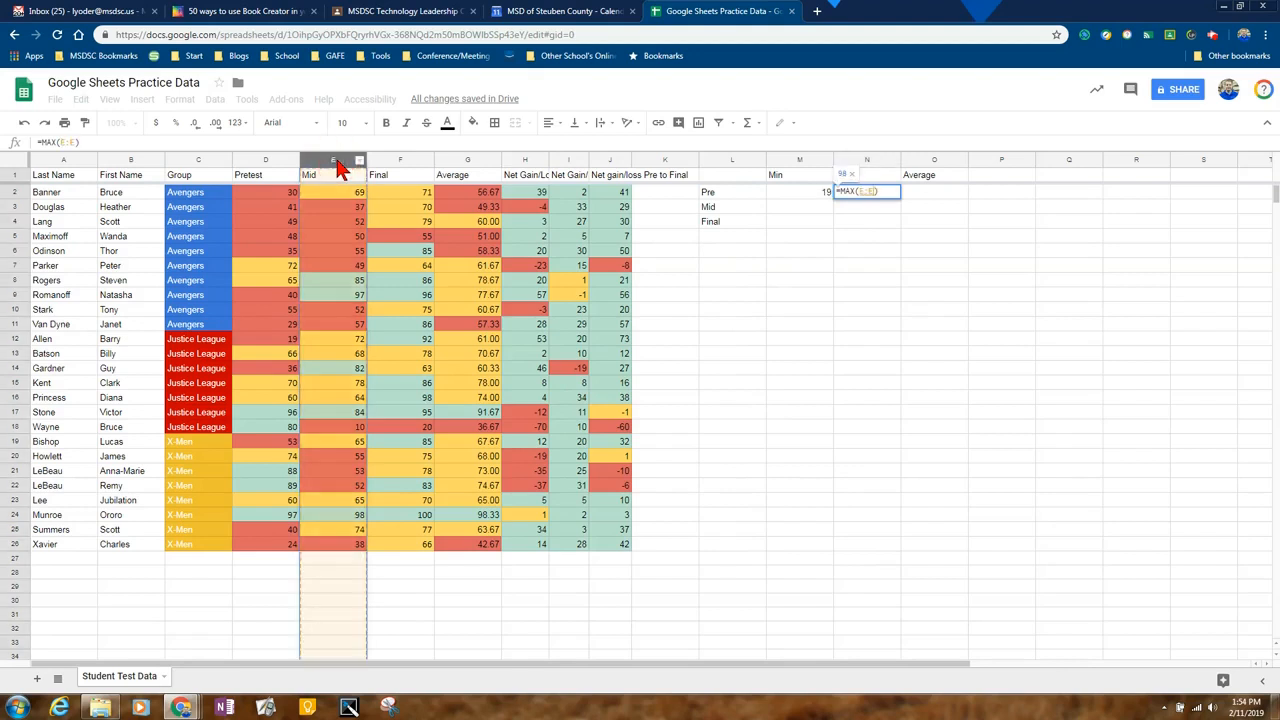
left_click(272, 162)
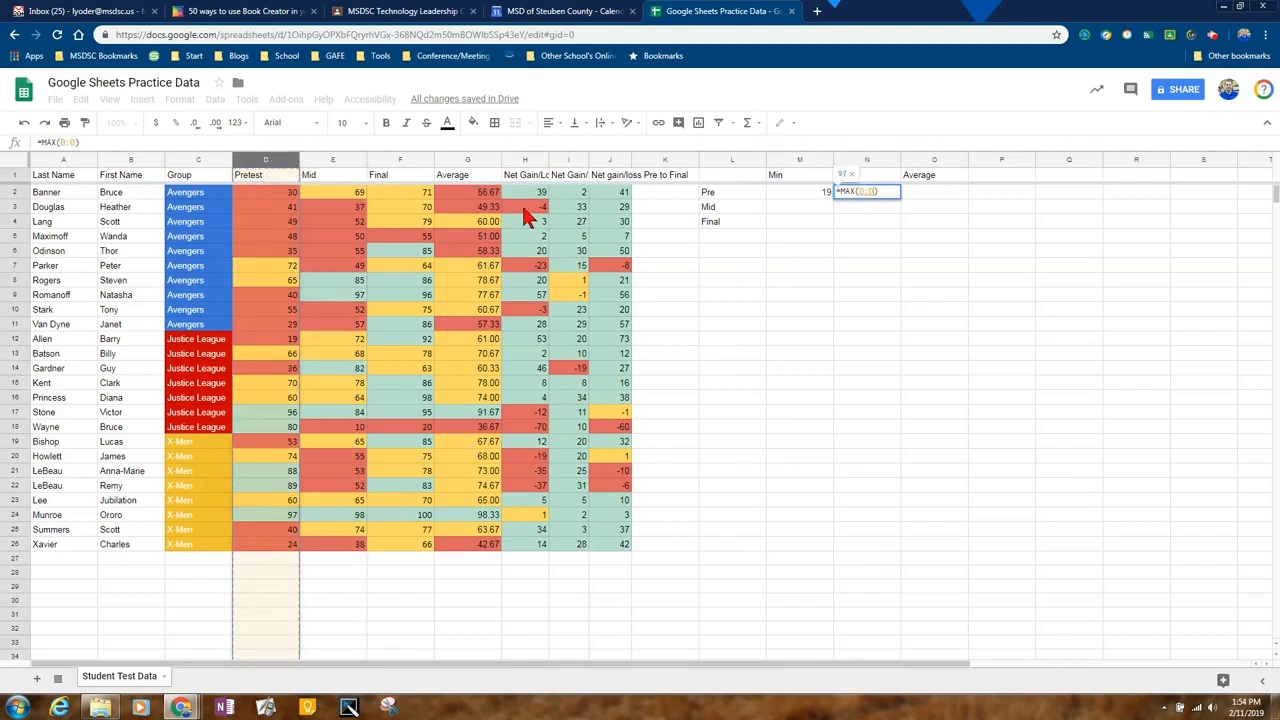
key("Return")
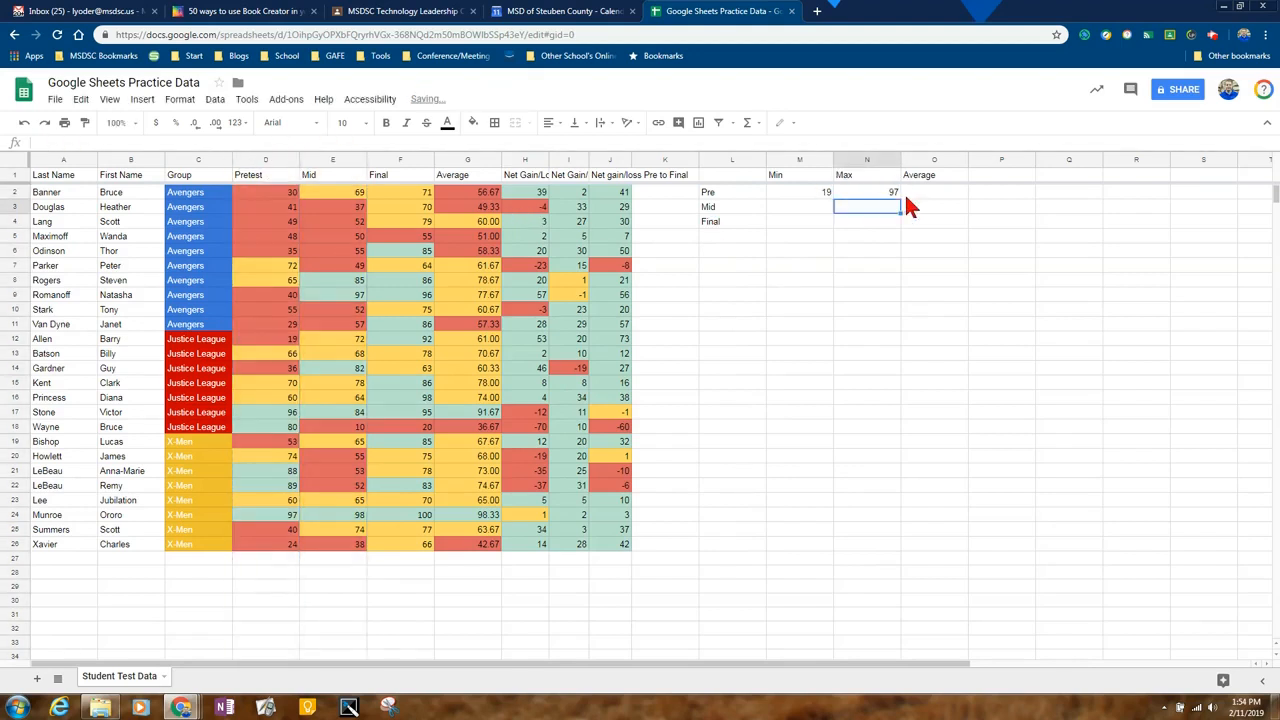
Step: Calculate the average Pretest score in O2 with the AVERAGE function over column D
left_click(930, 194)
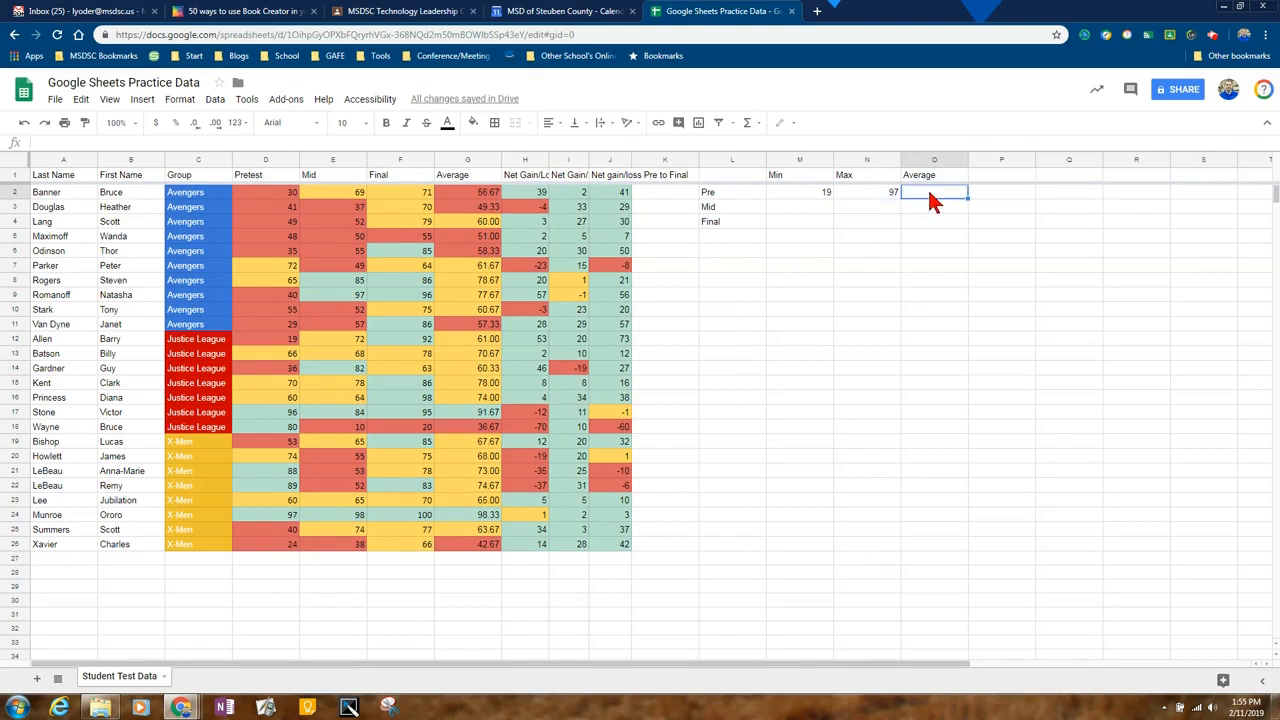
left_click(748, 122)
left_click(768, 164)
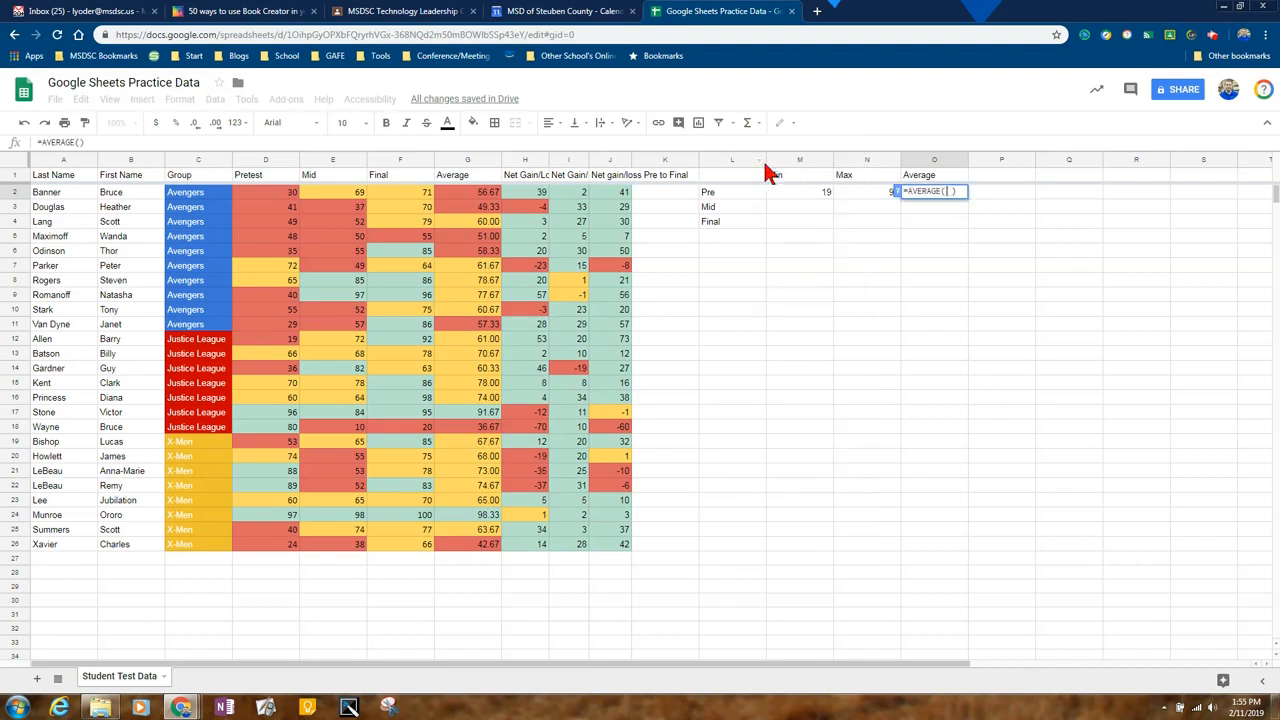
left_click(266, 162)
key("Return")
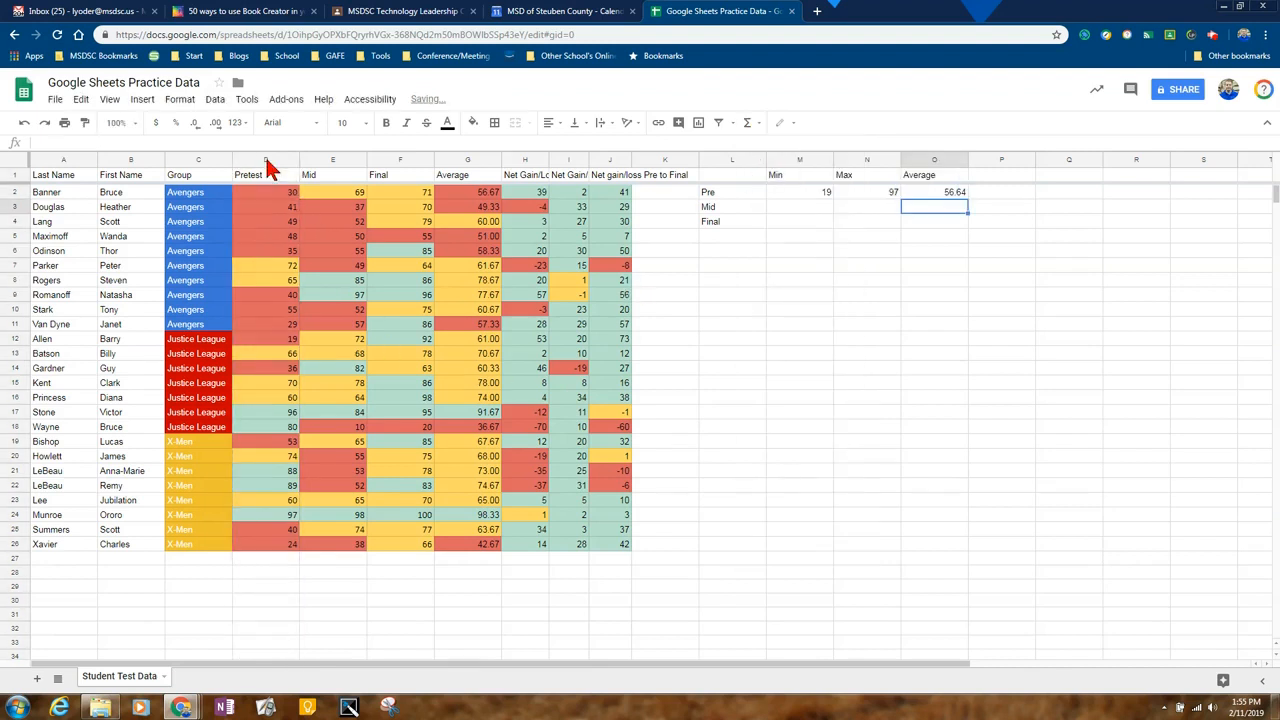
left_click(880, 340)
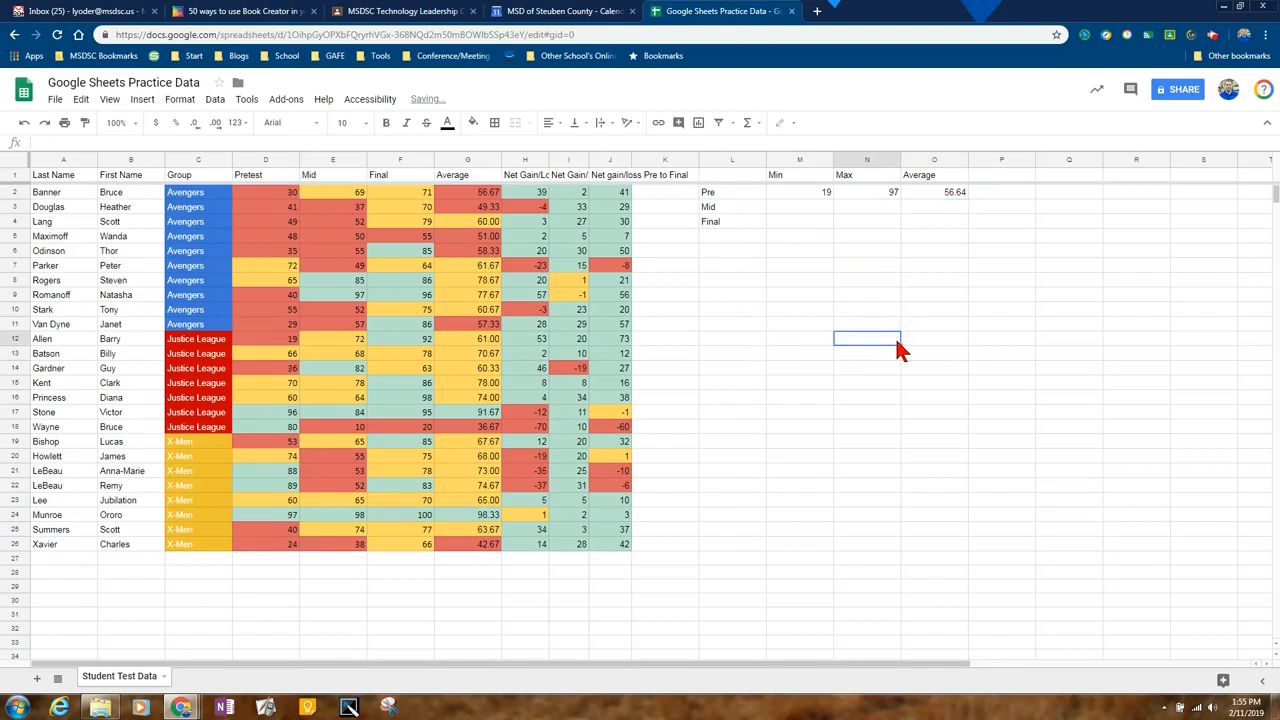
Step: Calculate the minimum Mid score in M3 with =min(e:e)
left_click(800, 209)
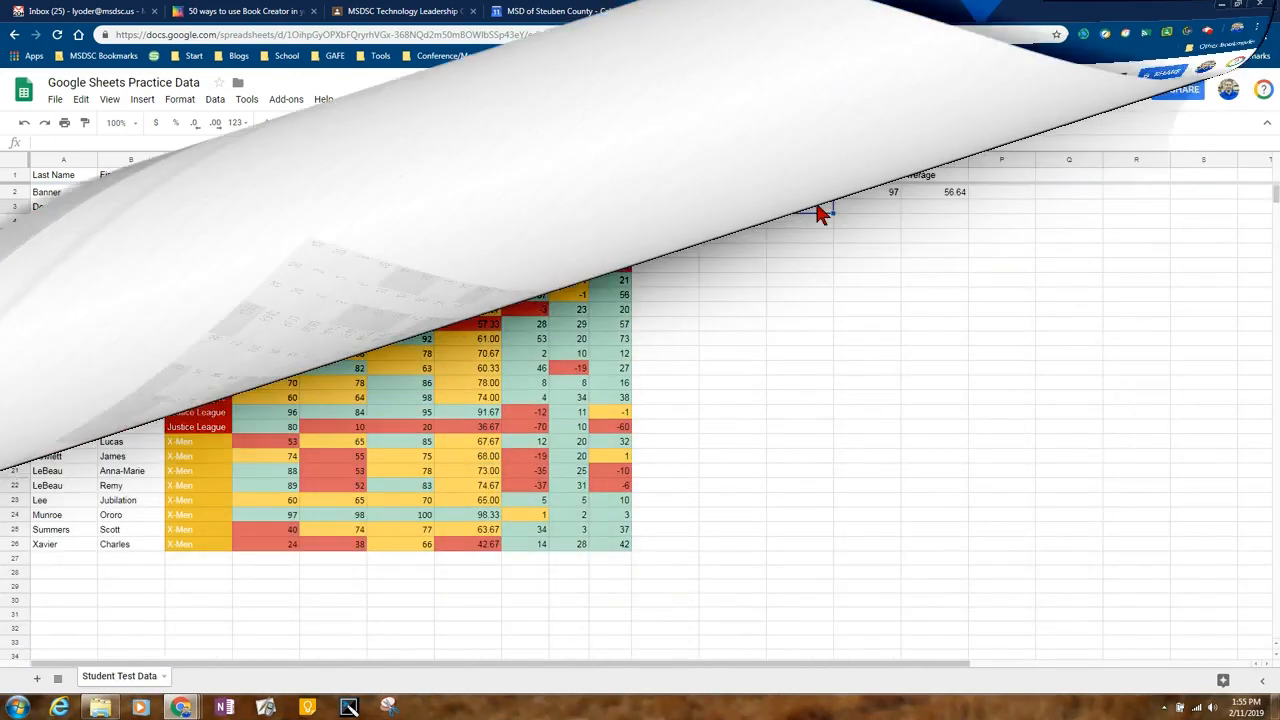
type("=min(e:e)")
key("Return")
Step: Calculate the maximum Mid score in N3 with =max(e:e), correcting the range separator to a colon
left_click(849, 209)
type("=max(e;e)")
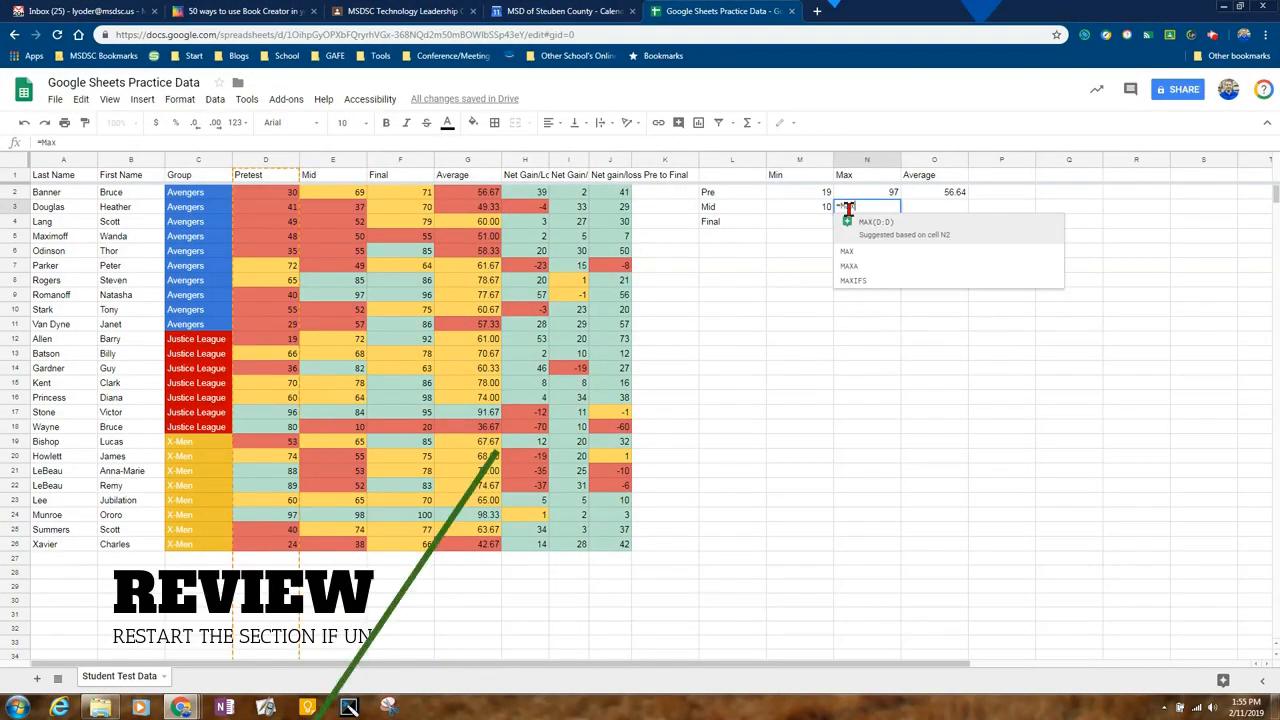
key("Return")
double_click(874, 208)
key("Left")
key("Left")
key("BackSpace")
type(":")
key("Return")
Step: Calculate the average Mid score in O3 with the AVERAGE function over column E
left_click(943, 206)
type("=average")
left_click(345, 160)
double_click(949, 206)
type("(")
left_click(333, 160)
key("Return")
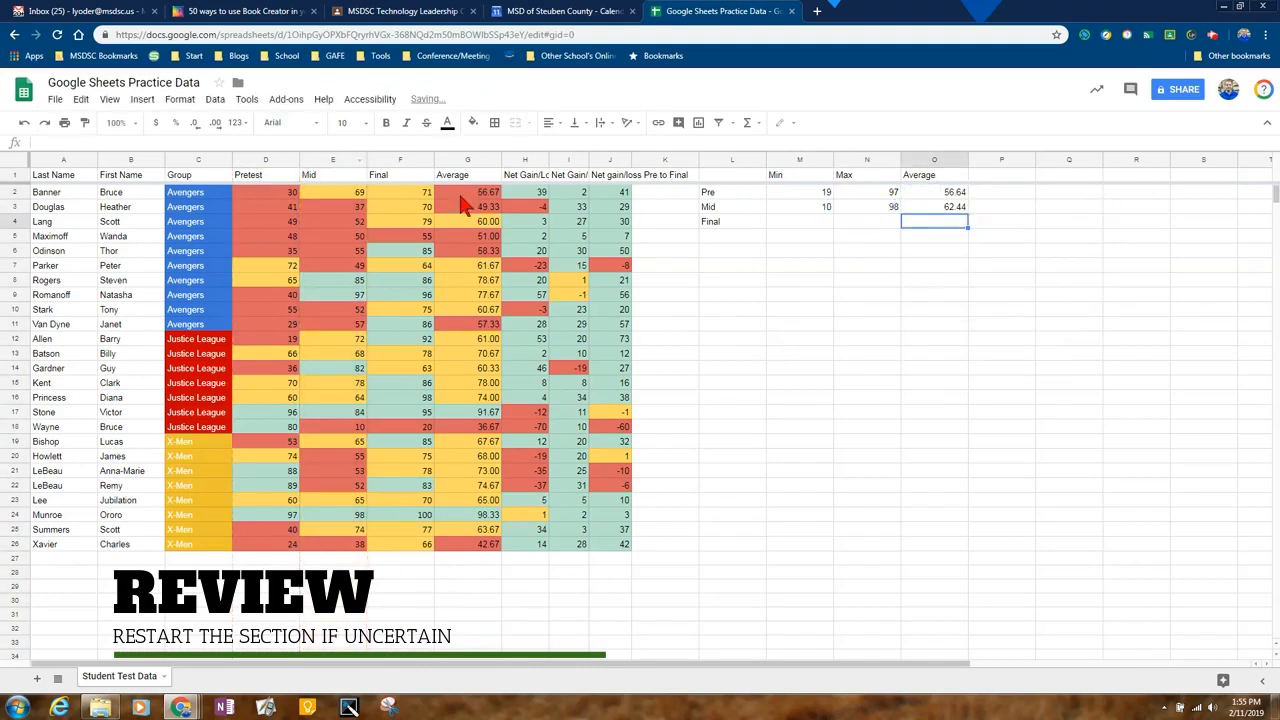
Step: Calculate the minimum Final score in M4 with the MIN function over column F
left_click(815, 221)
type("=min(")
left_click(408, 163)
key("Return")
Step: Calculate the maximum Final score in N4 with the MAX function over column F
left_click(866, 221)
left_click(748, 122)
left_click(768, 194)
left_click(402, 162)
key("Return")
Step: Calculate the average Final score in O4 with the AVERAGE function over column F
left_click(934, 221)
type("=average(")
left_click(400, 162)
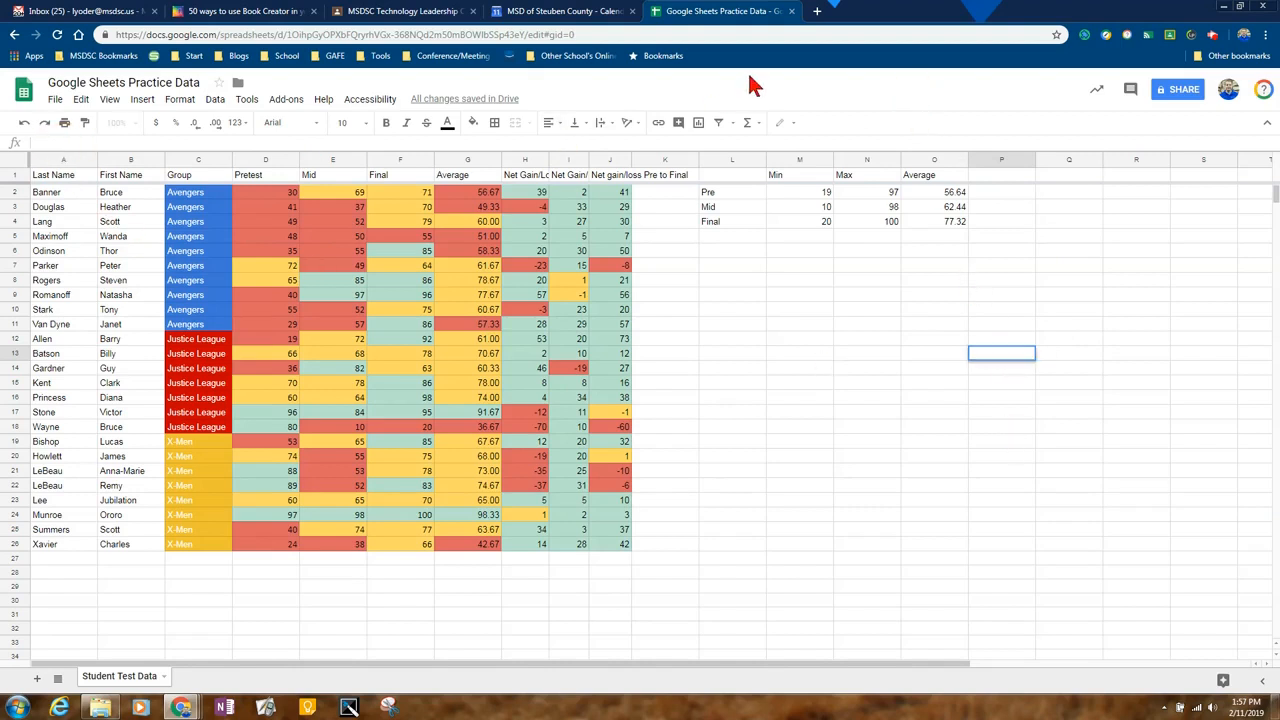
left_click(926, 338)
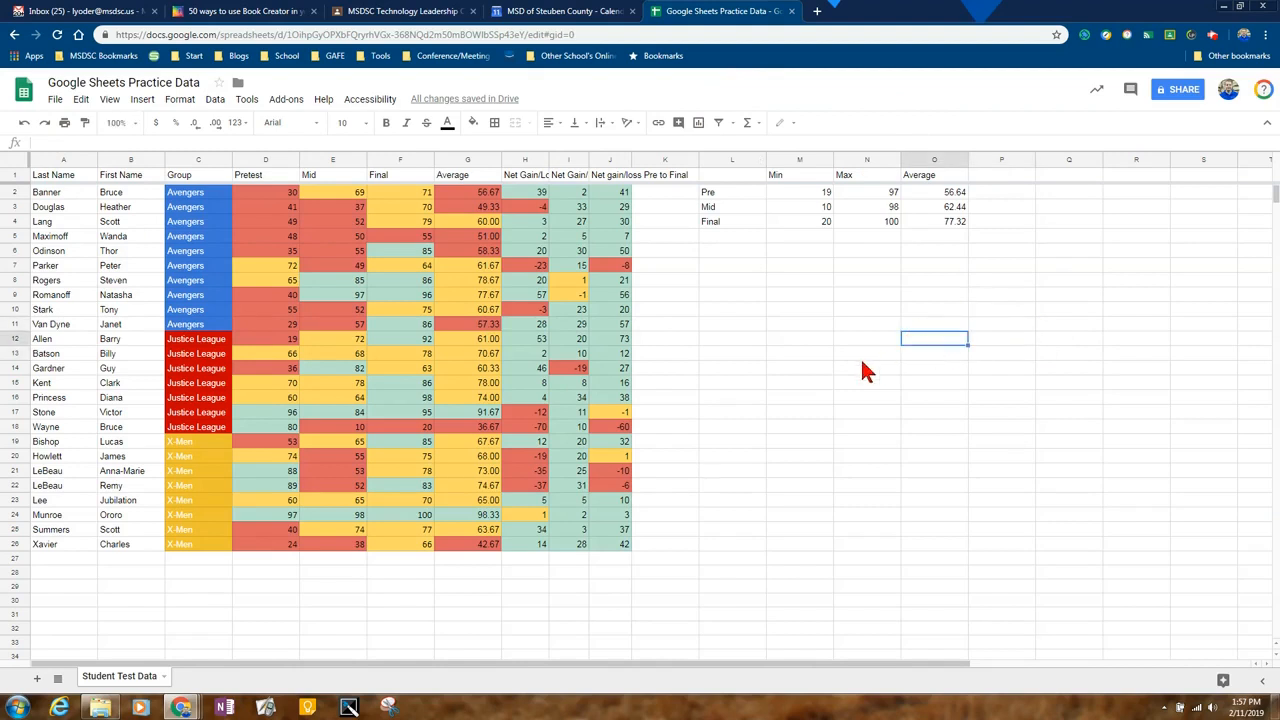
Step: Create a filter on the whole sheet and filter the Group column by values to show only Avengers
left_click(18, 163)
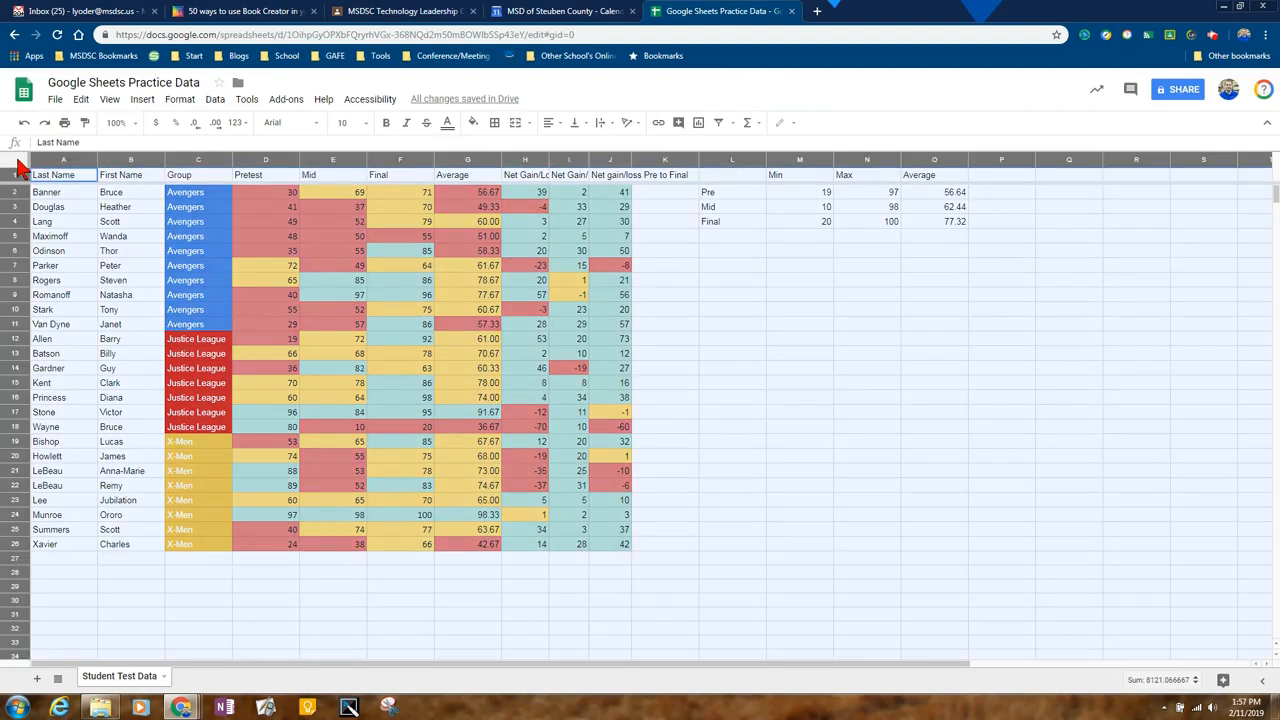
left_click(720, 123)
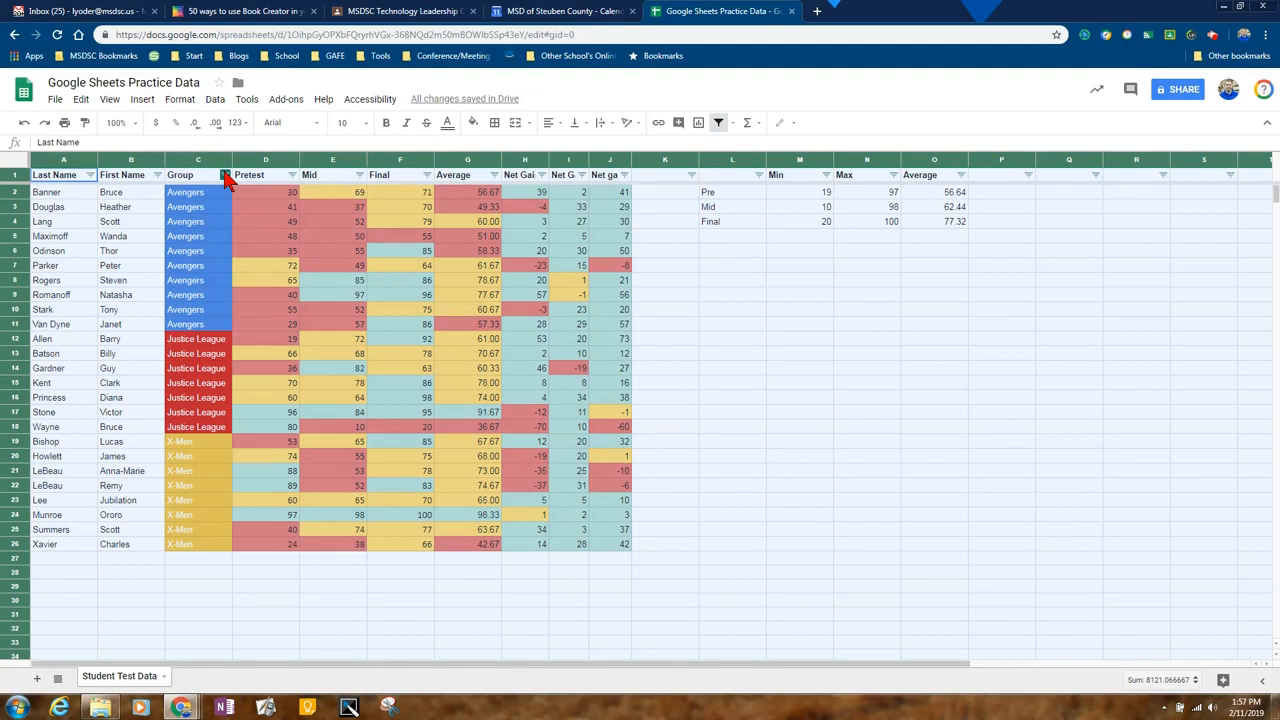
left_click(225, 176)
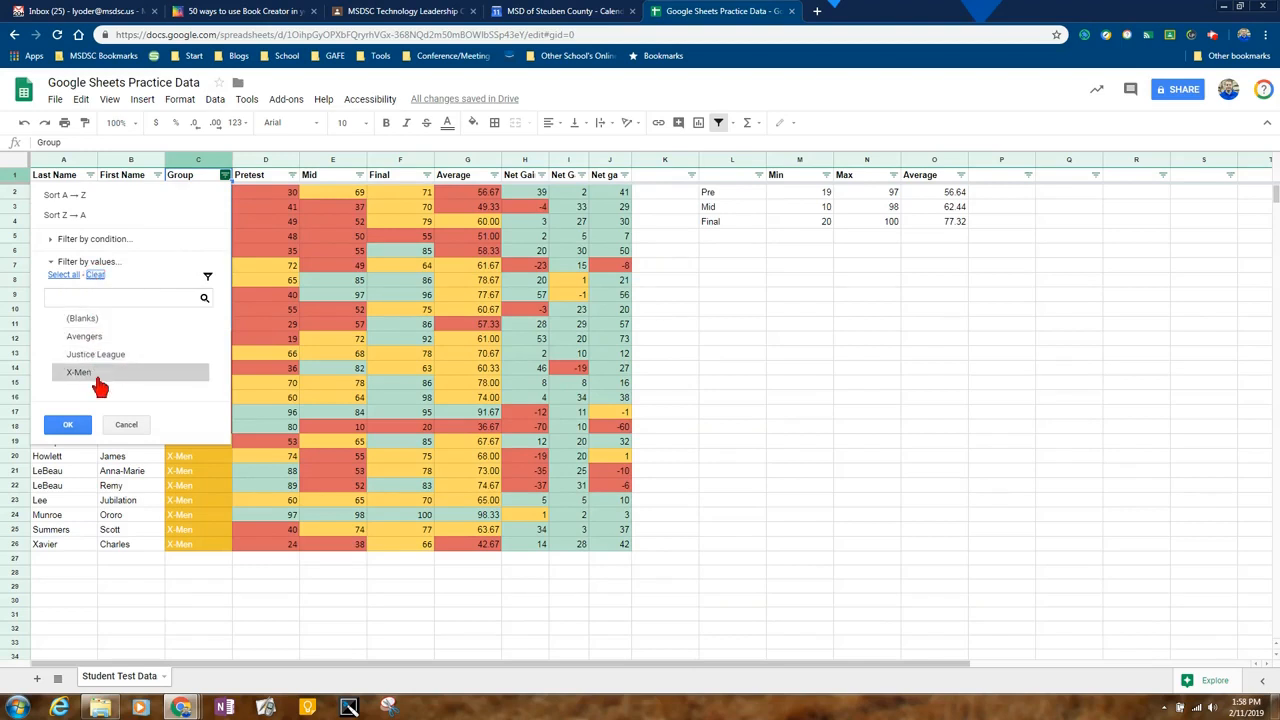
left_click(84, 336)
left_click(85, 425)
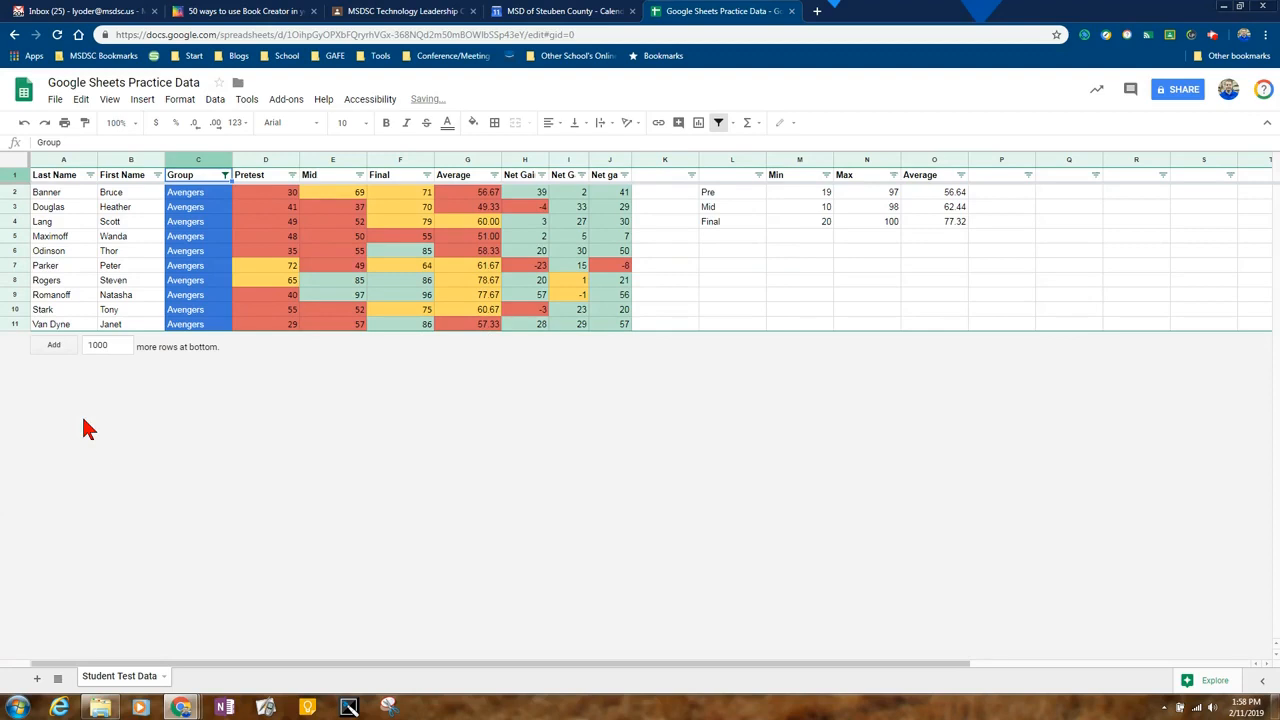
left_click(1012, 455)
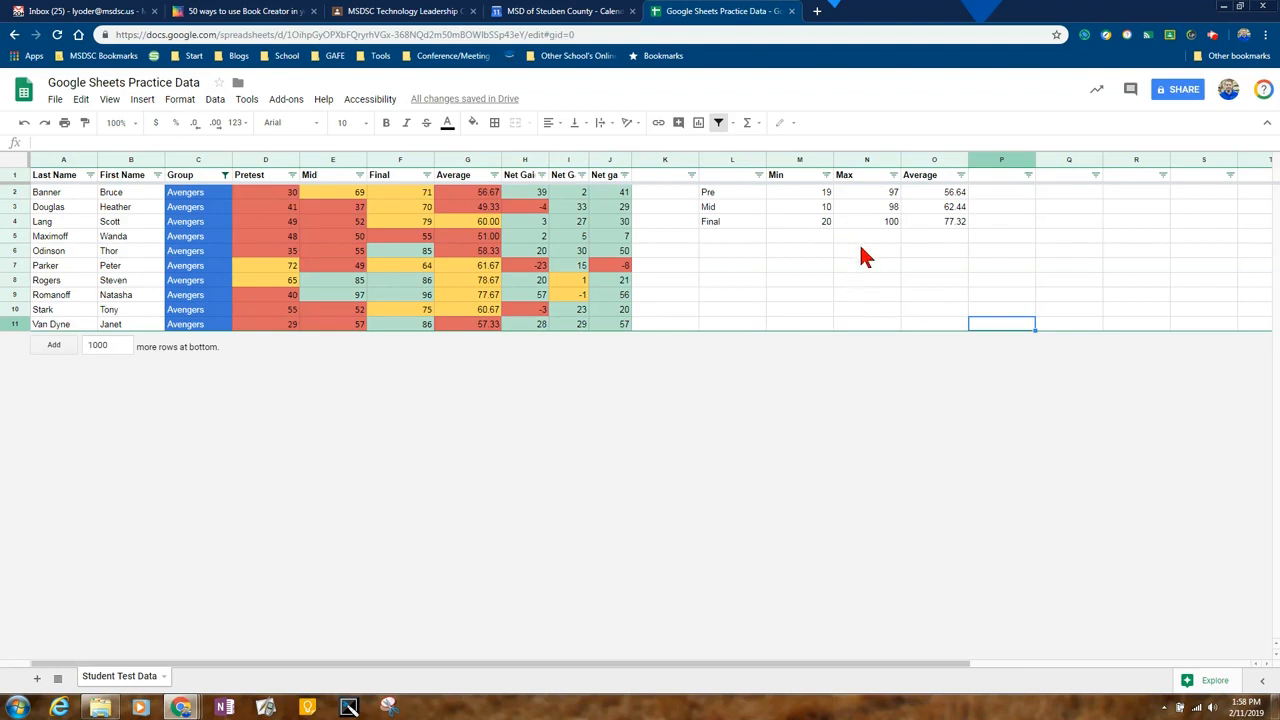
Step: Change the Group column's value filter to show only Justice League
left_click(225, 176)
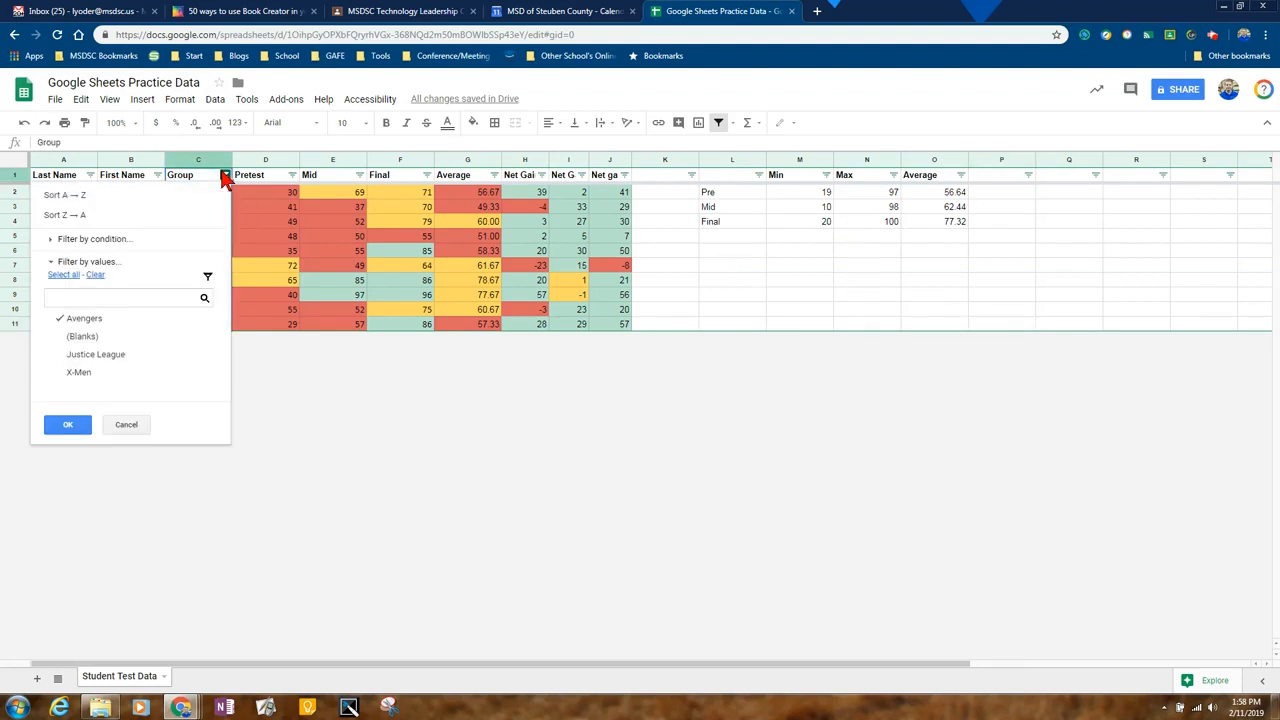
left_click(96, 275)
left_click(105, 357)
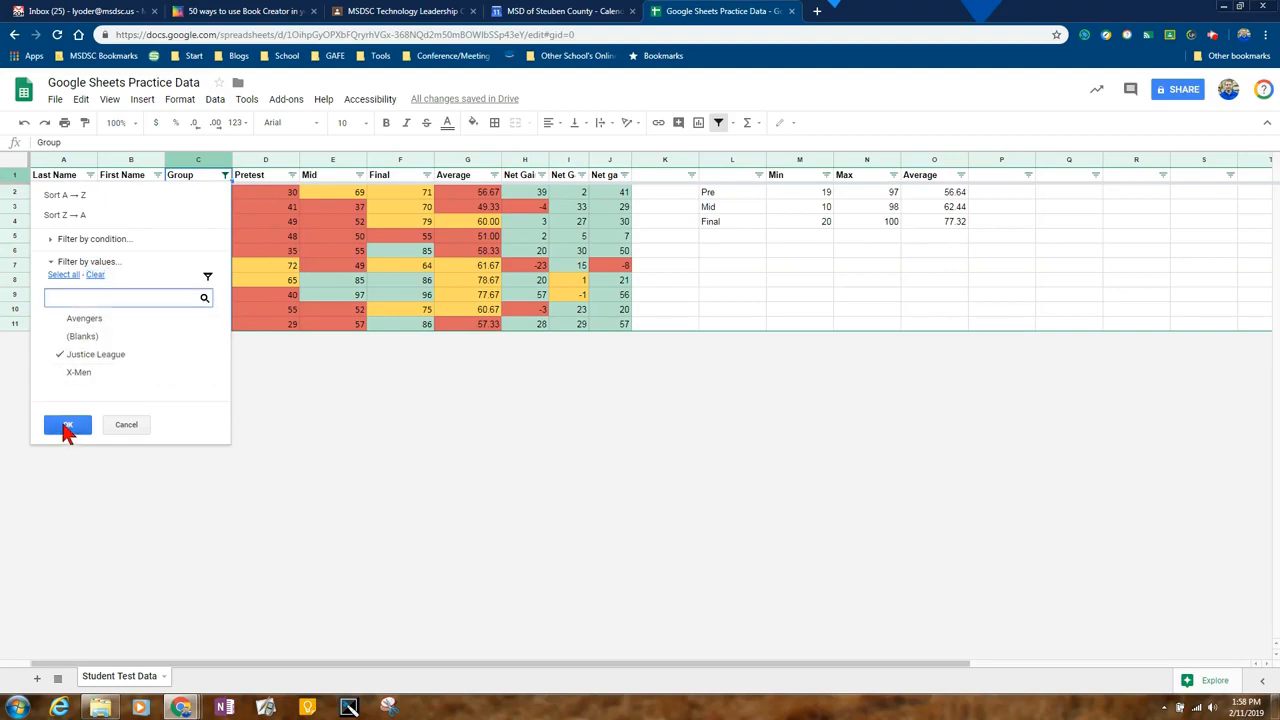
left_click(67, 428)
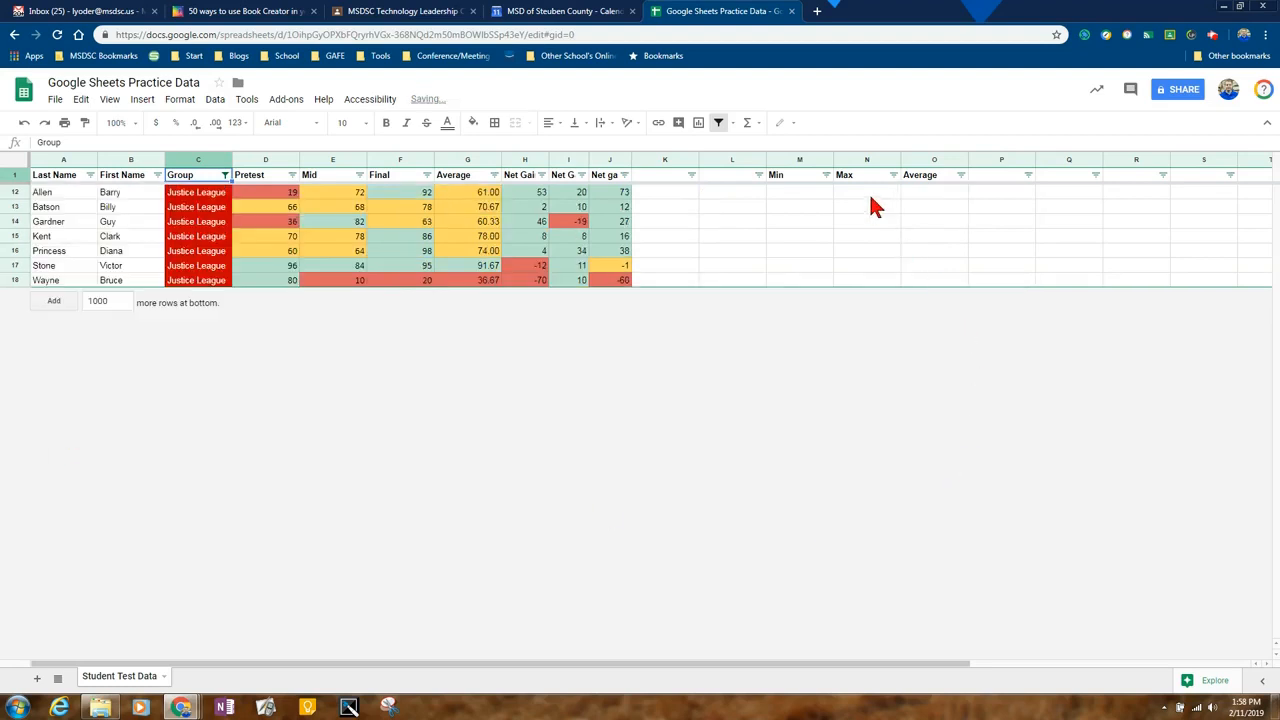
Step: Switch the Group column's value filter to X-Men only, adding X-Men and removing Justice League
left_click(226, 175)
left_click(104, 373)
left_click(62, 427)
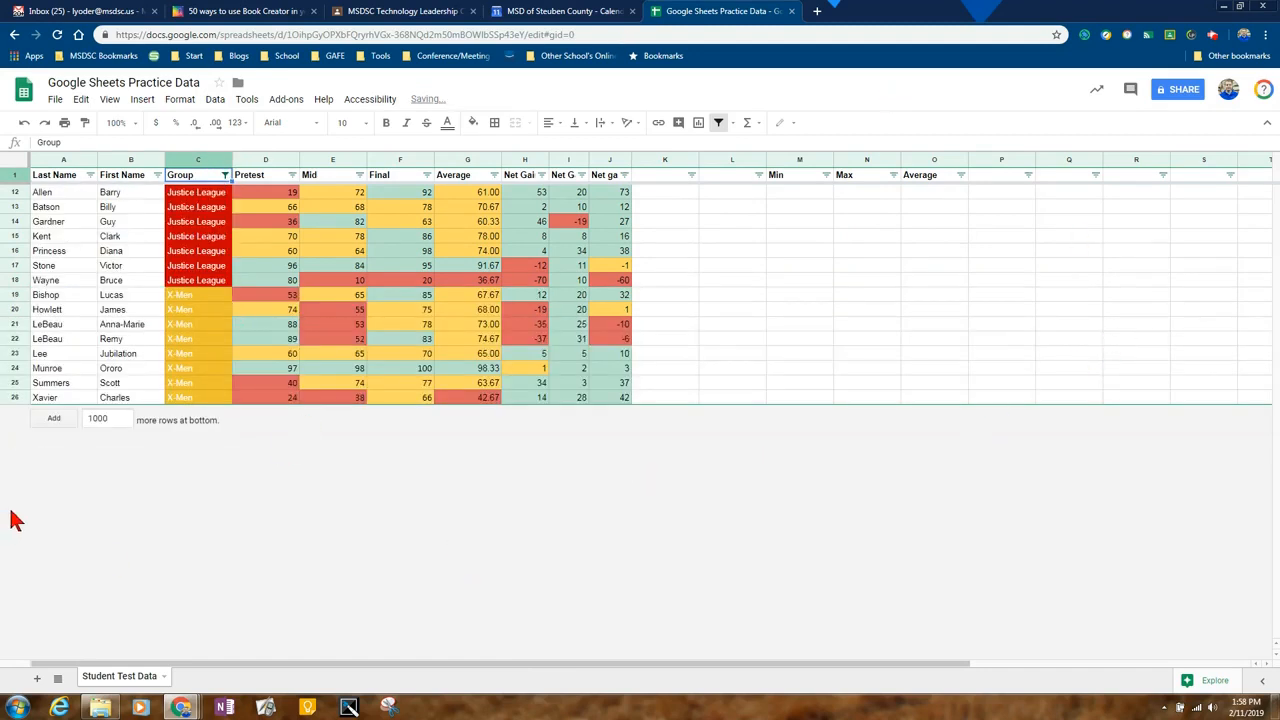
left_click(225, 175)
left_click(108, 328)
left_click(64, 425)
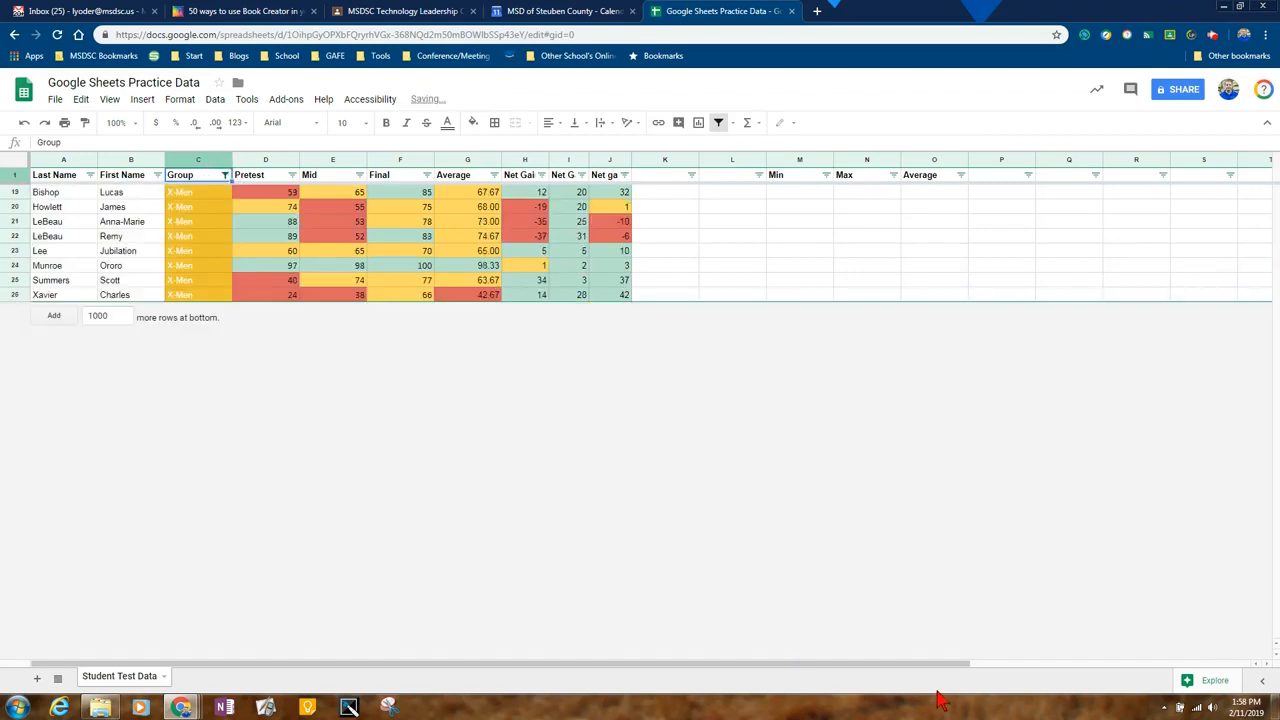
Step: Select all values in the Group filter to bring back the rows of every group
left_click(226, 178)
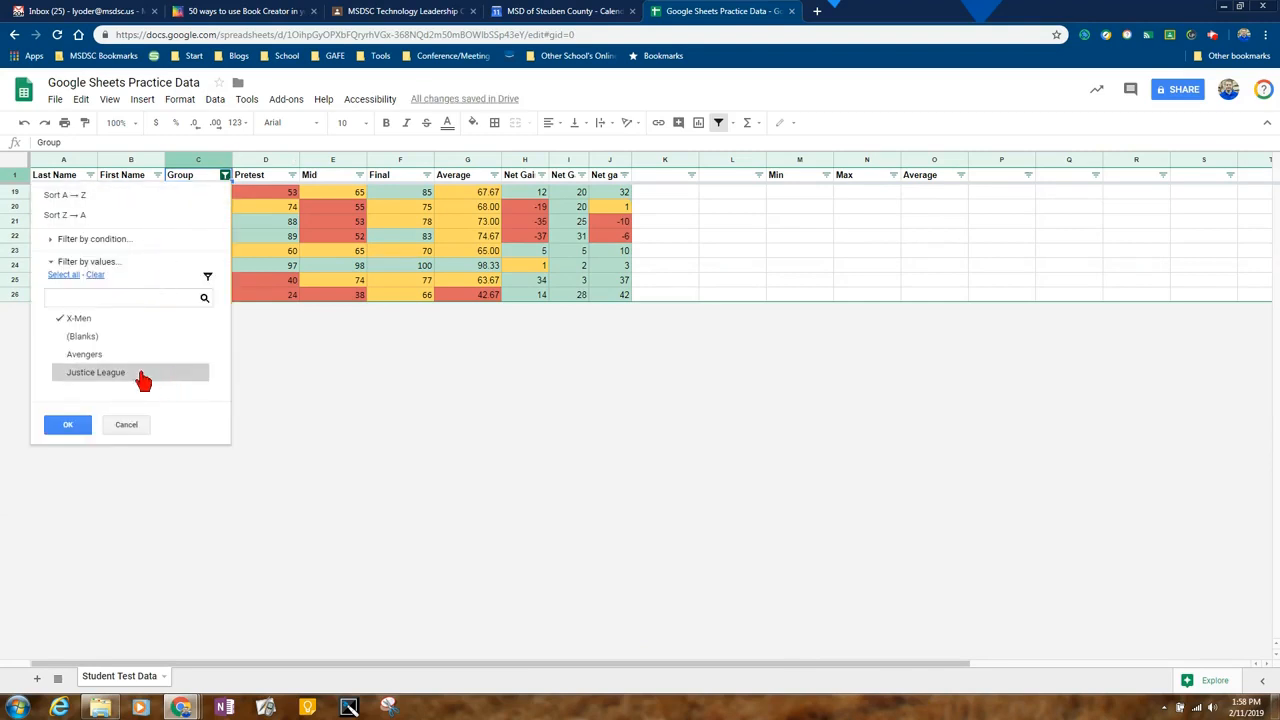
left_click(64, 276)
left_click(66, 426)
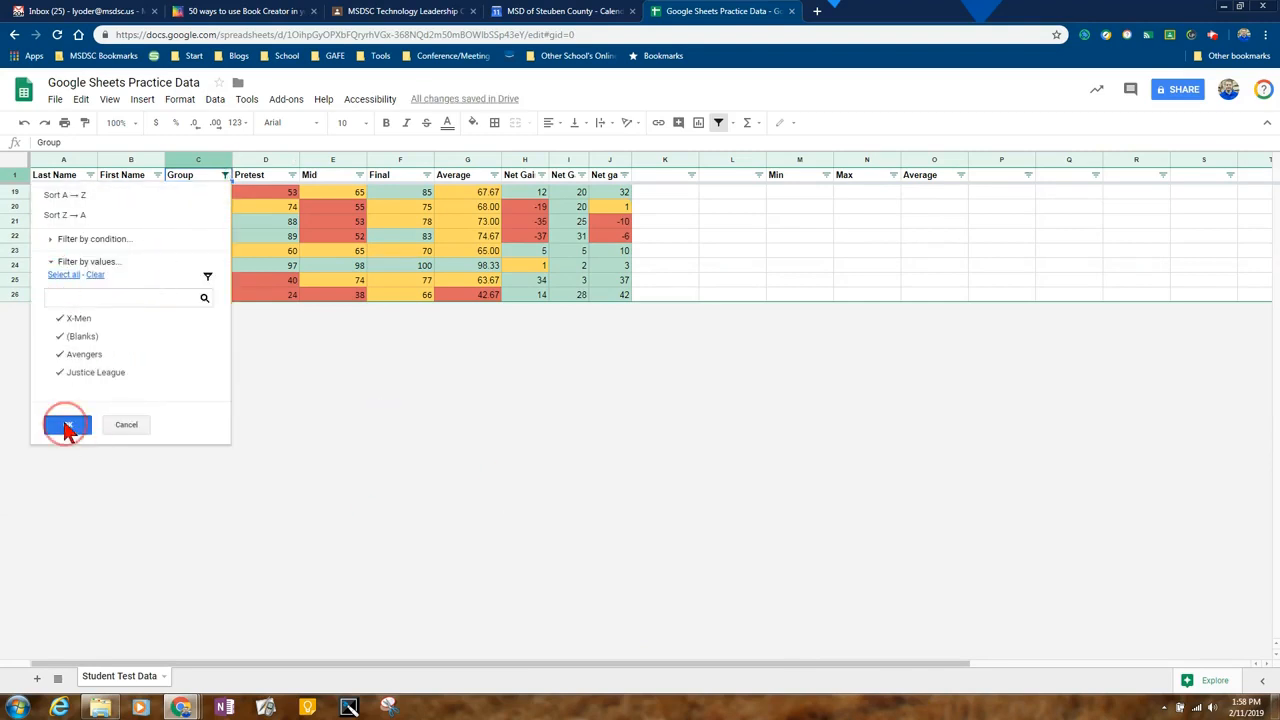
left_click(226, 175)
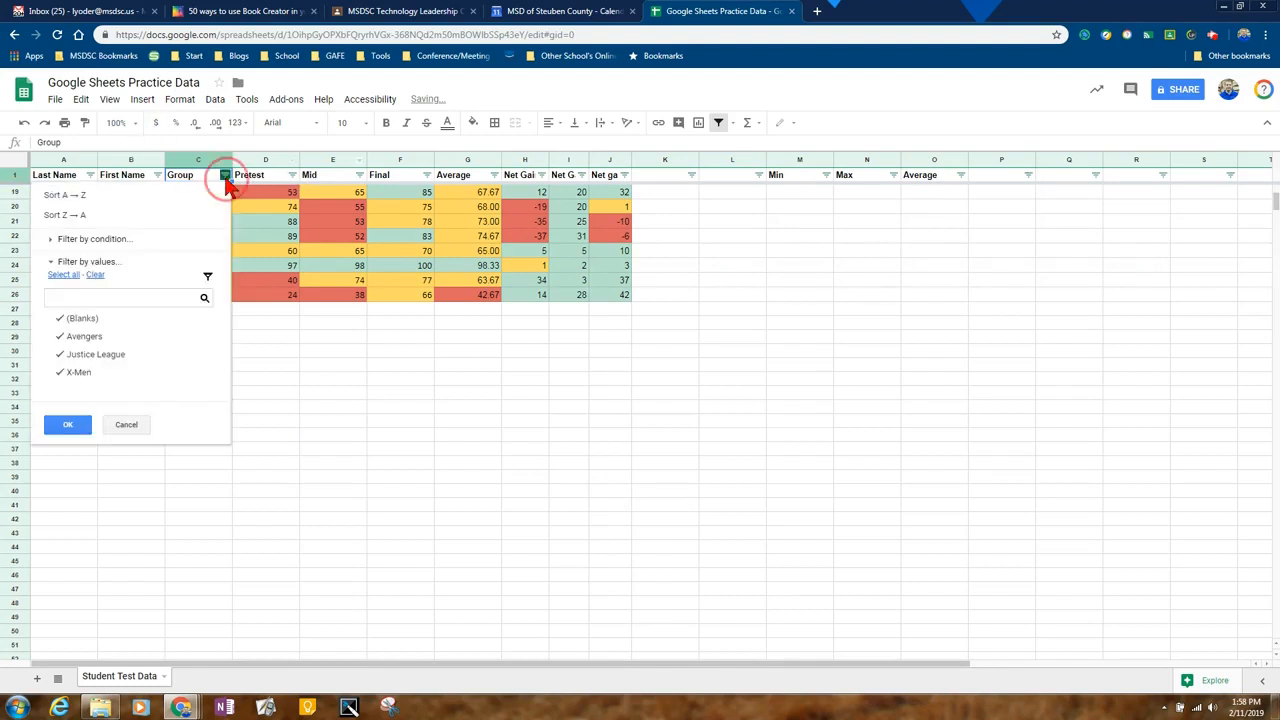
left_click(450, 465)
scroll(450, 465, "up", 3)
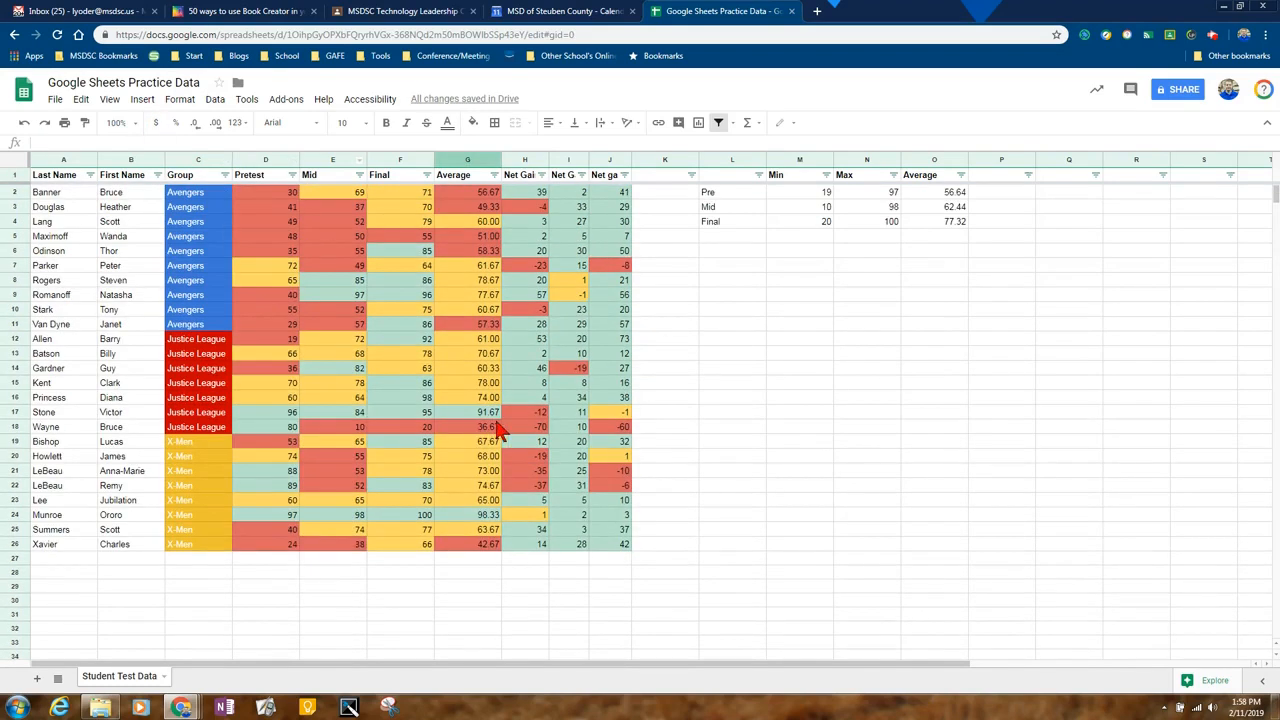
Step: Filter the Last Name column by values to show only the student in row 7
left_click(89, 175)
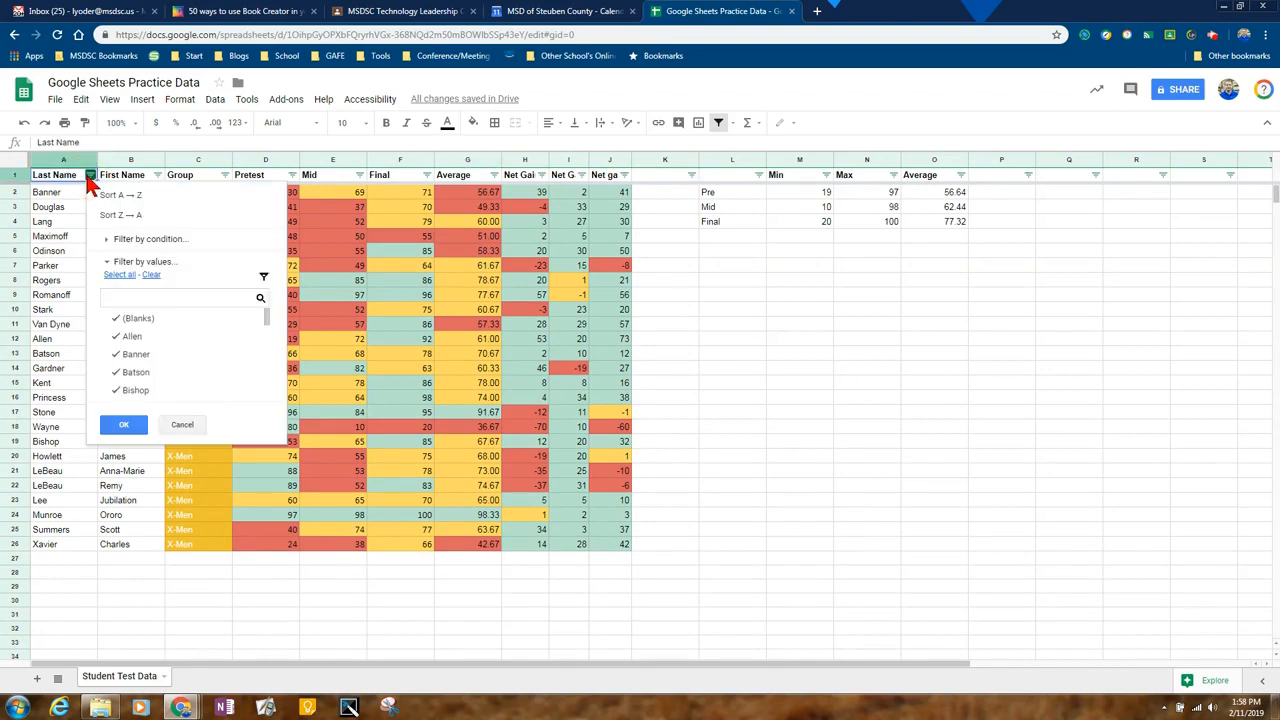
left_click(151, 275)
scroll(171, 362, "down", 5)
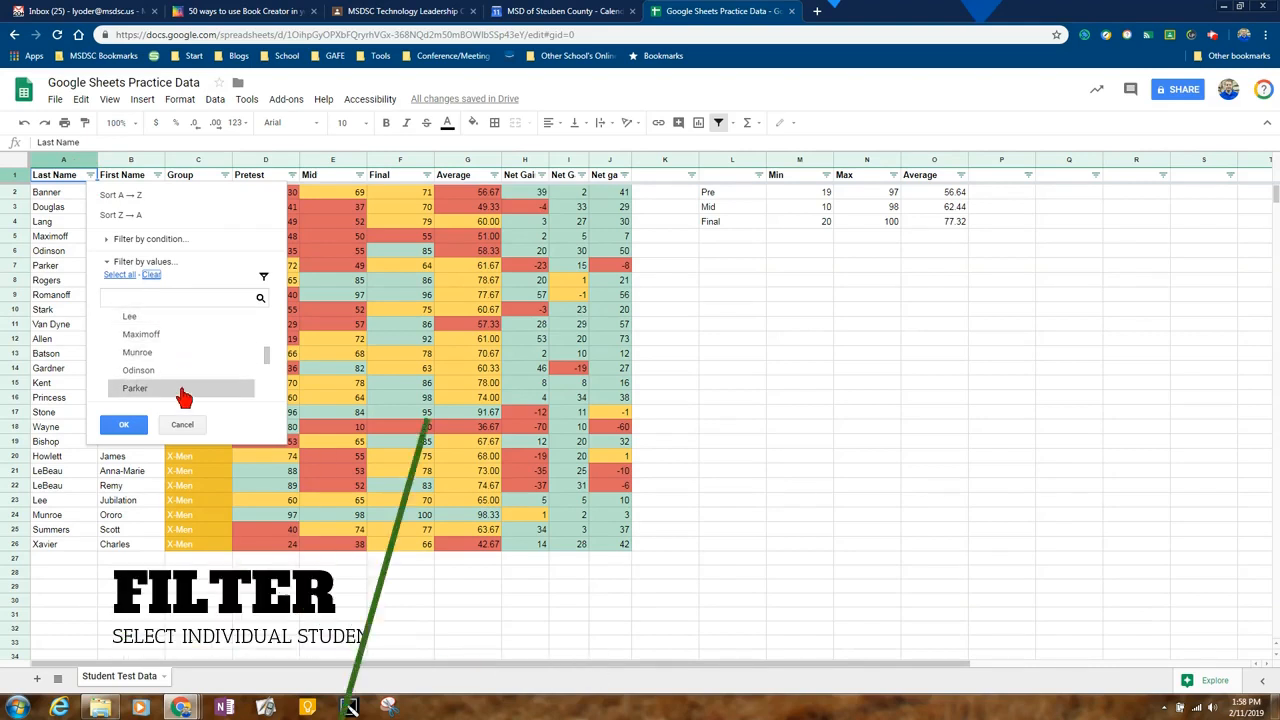
left_click(182, 390)
left_click(124, 424)
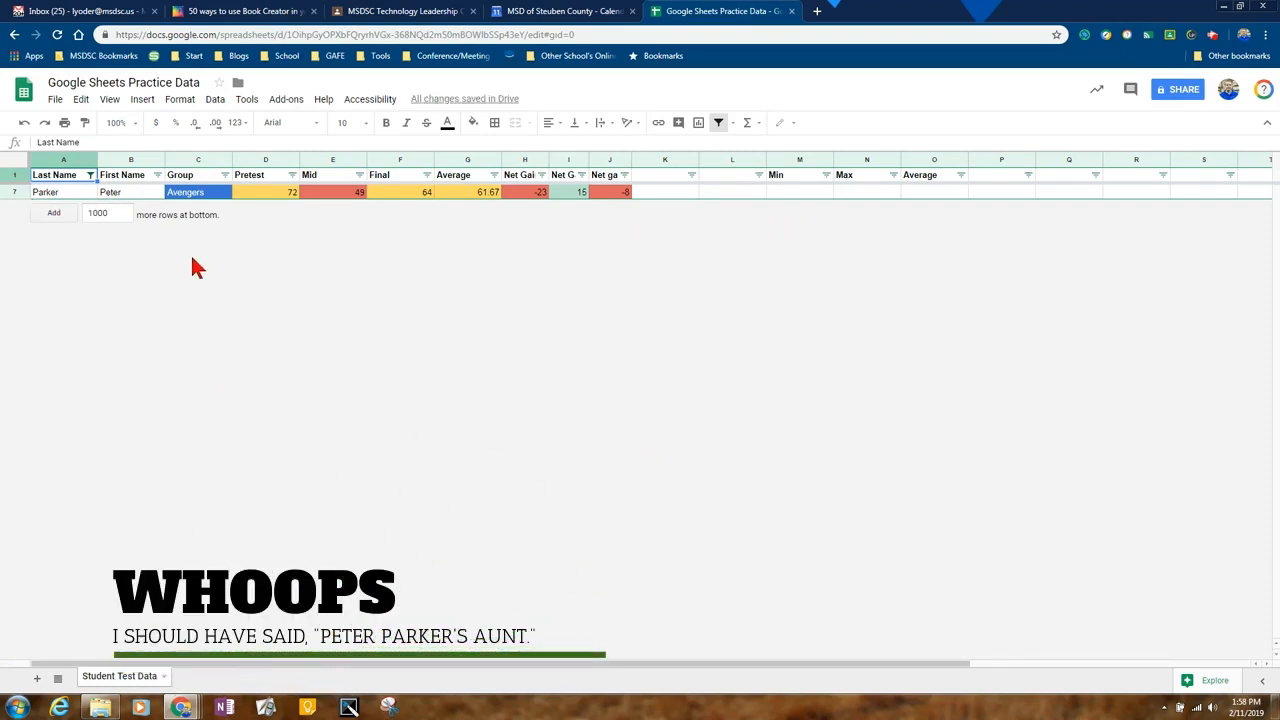
Step: Select all values in the Last Name filter to show every student again
left_click(90, 176)
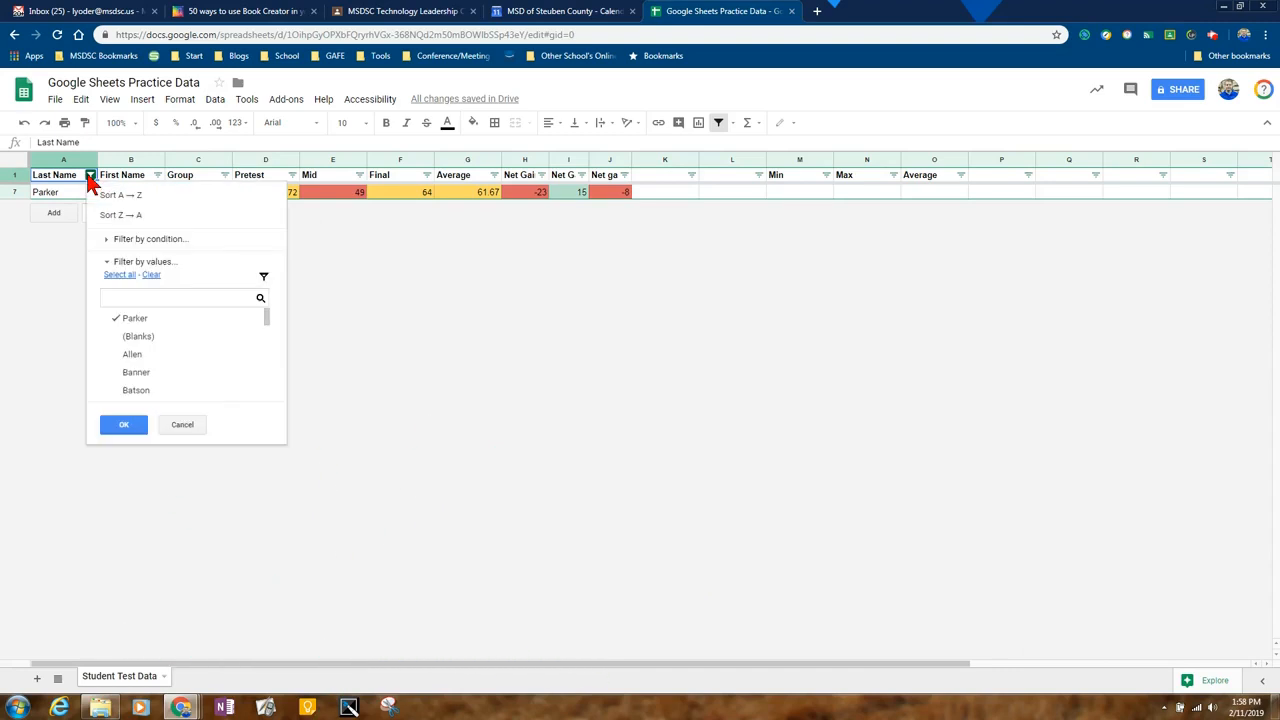
left_click(122, 274)
left_click(124, 426)
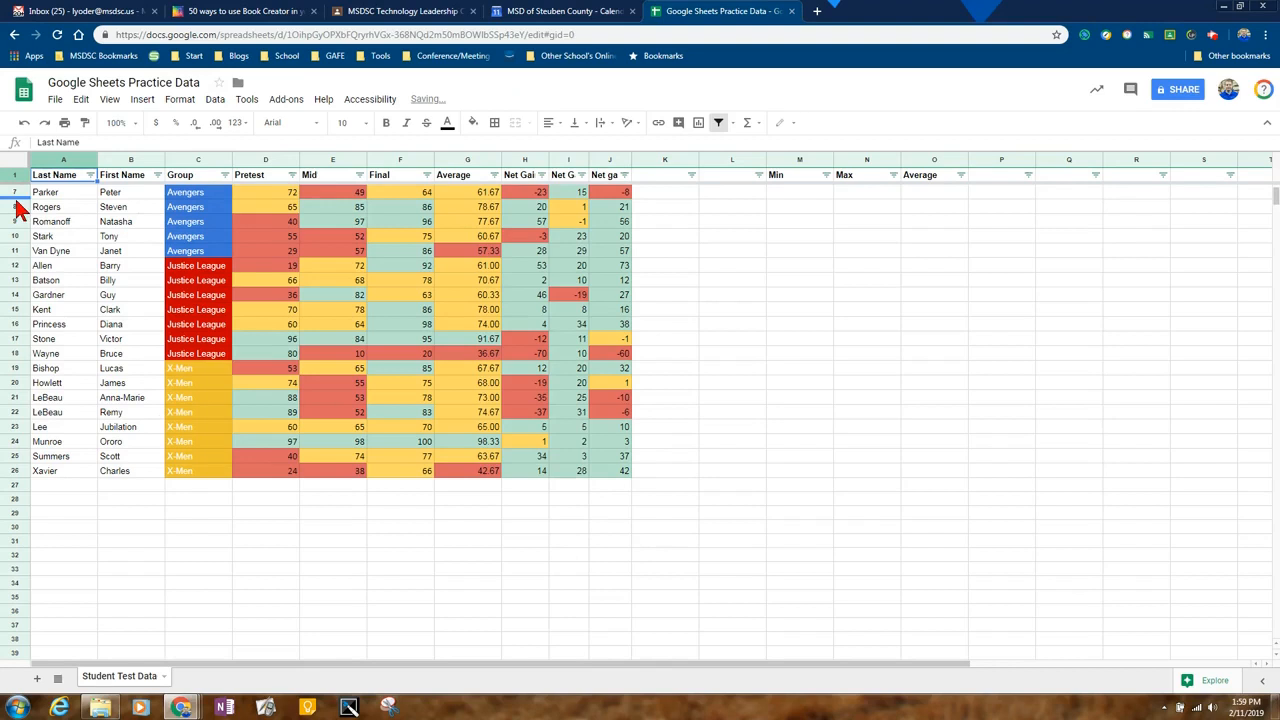
Step: Clear the Group filter's values and show only the Justice League rows
left_click(226, 176)
left_click(95, 274)
left_click(86, 354)
left_click(68, 424)
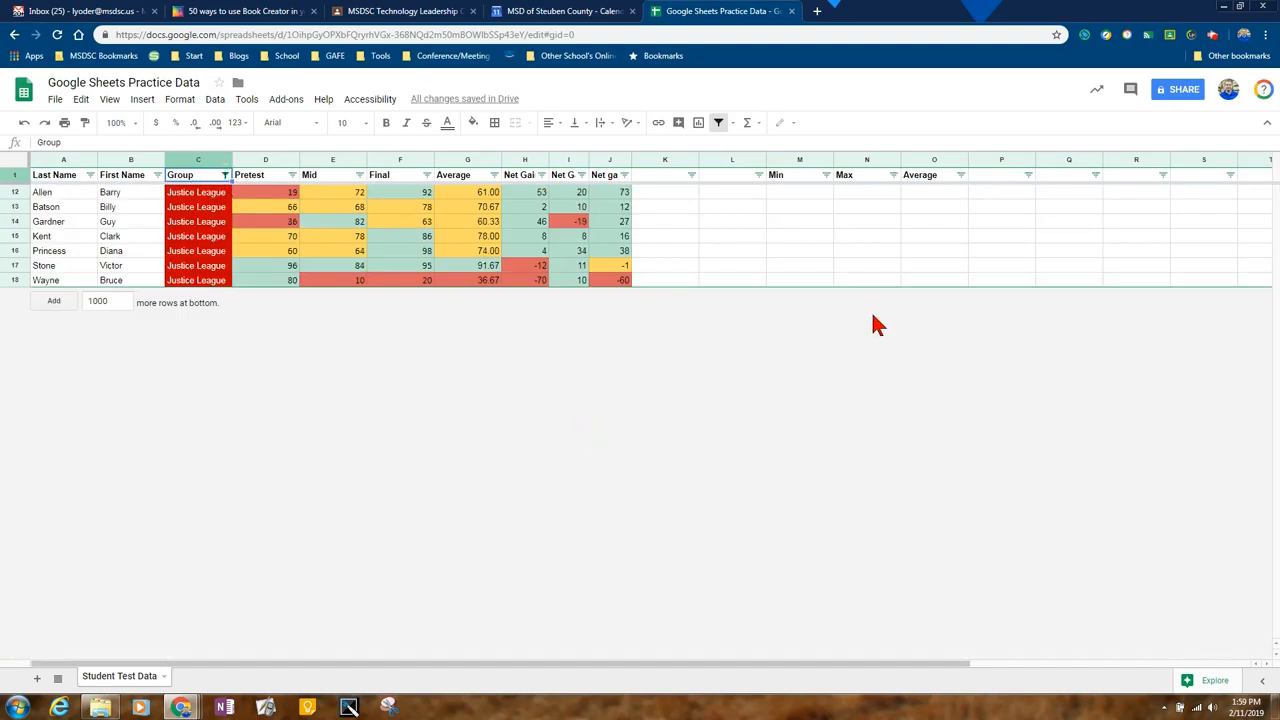
Step: Show all groups again, then turn the filter off and recreate it on the student data table in columns A to J
left_click(224, 175)
left_click(67, 424)
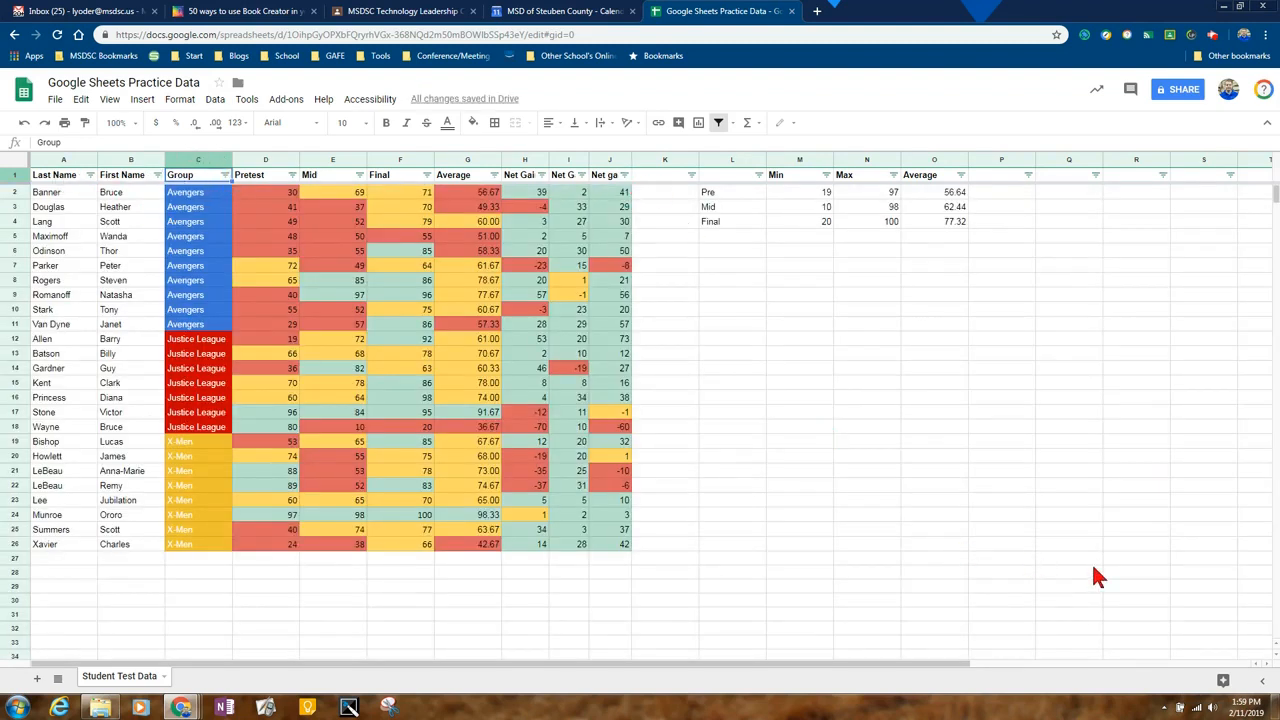
left_click(718, 122)
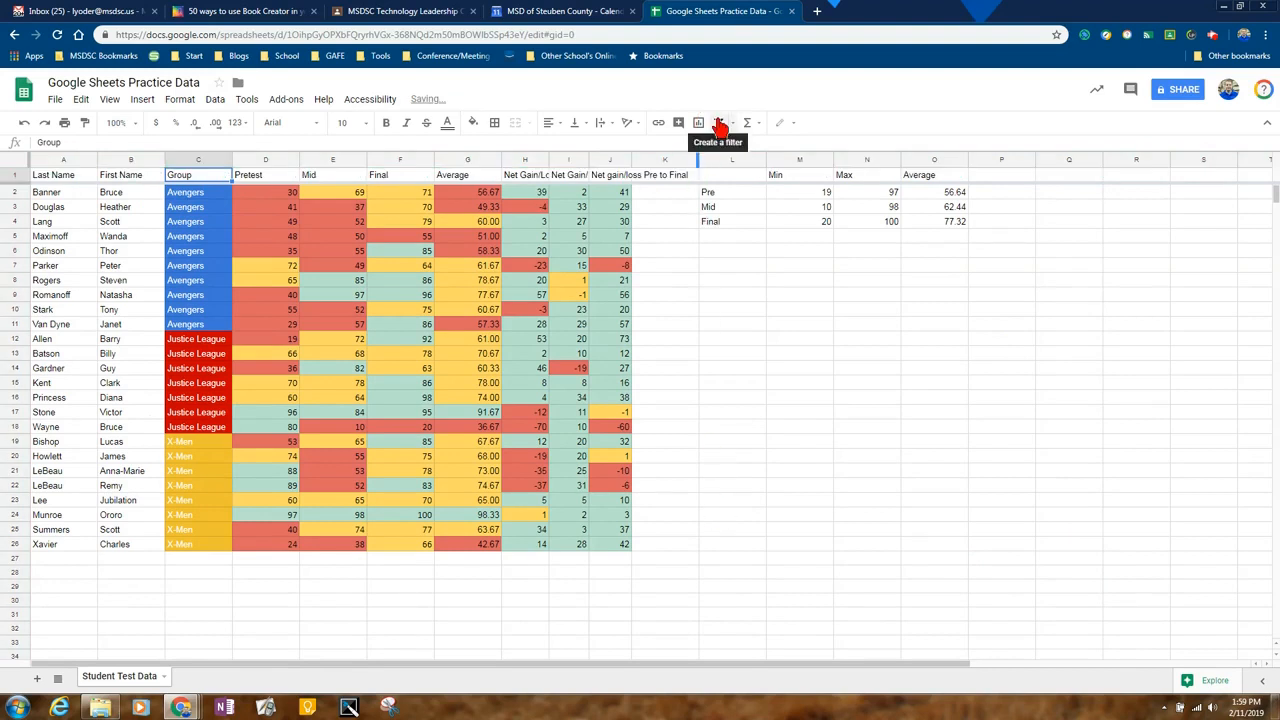
left_click(718, 123)
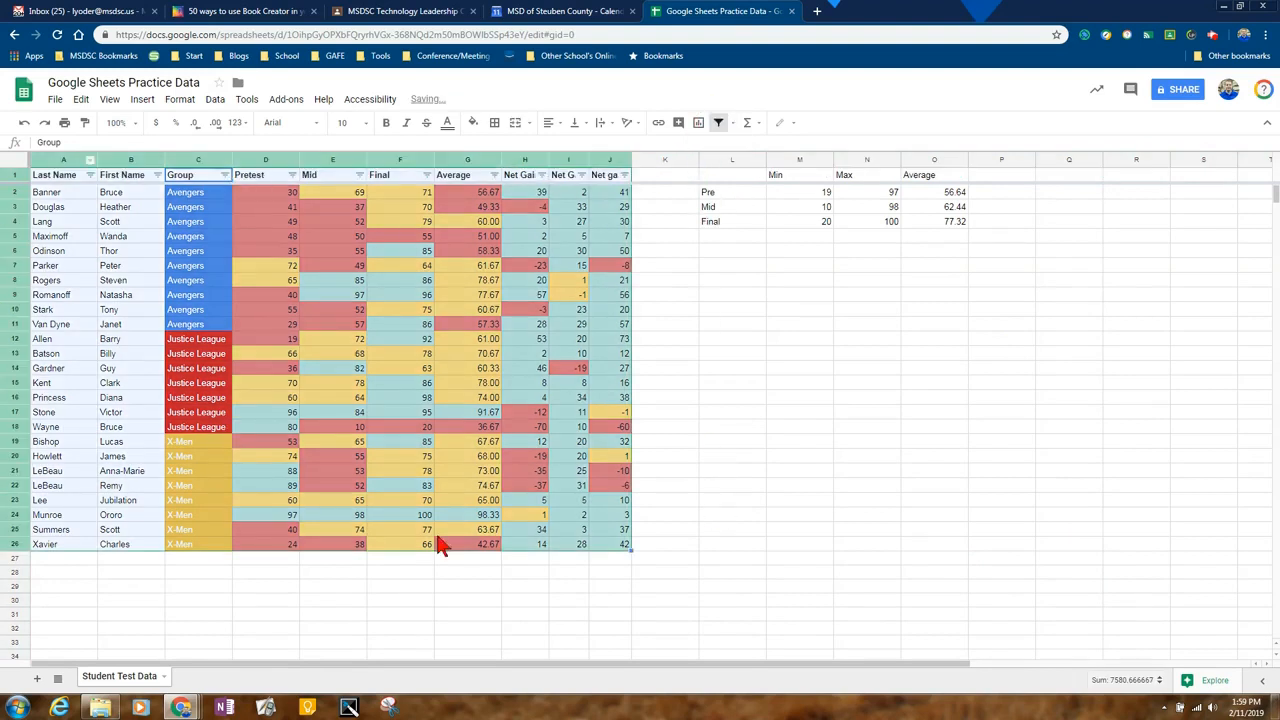
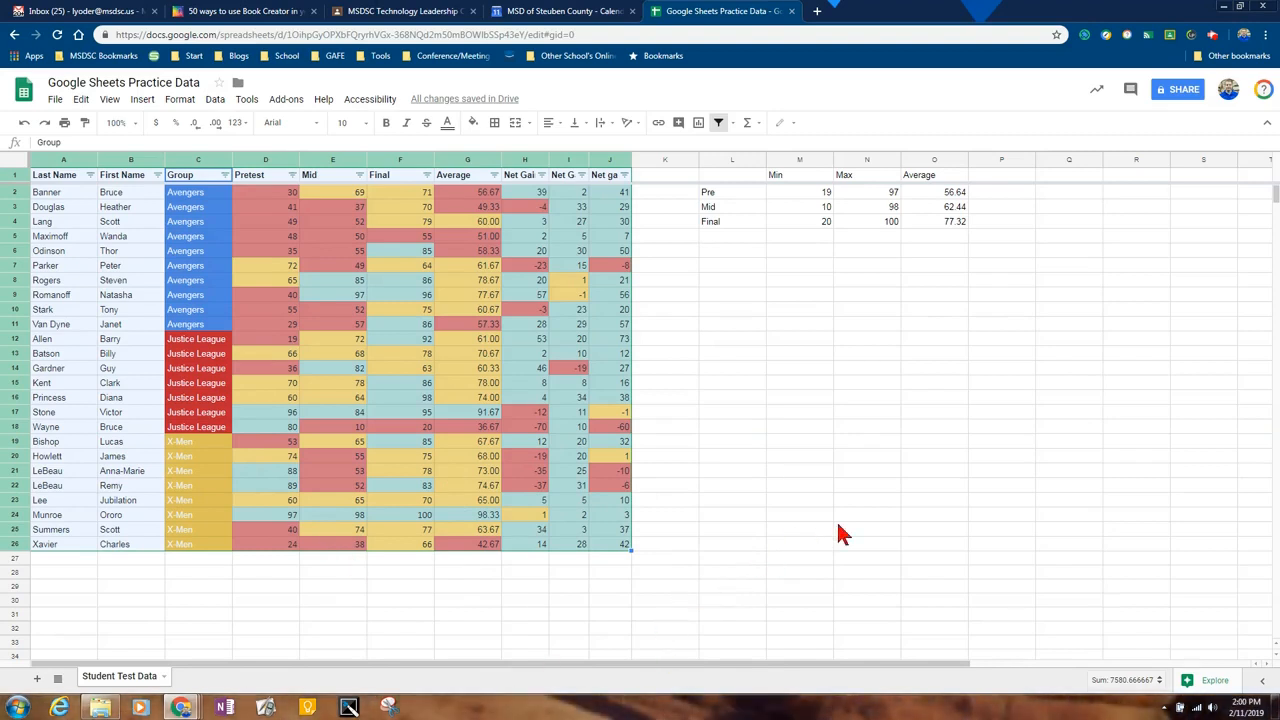
Step: Add a new sheet to the spreadsheet and rename it Avengers
left_click(37, 679)
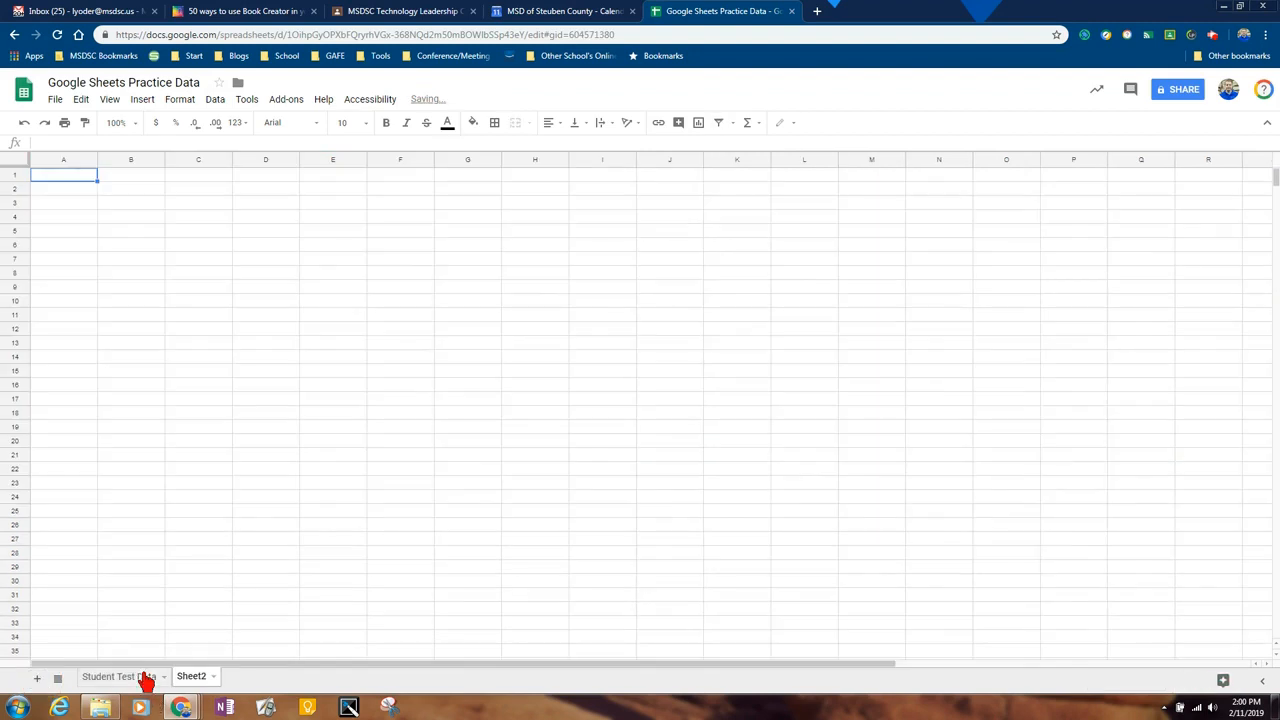
left_click(127, 678)
left_click(185, 676)
left_click(135, 680)
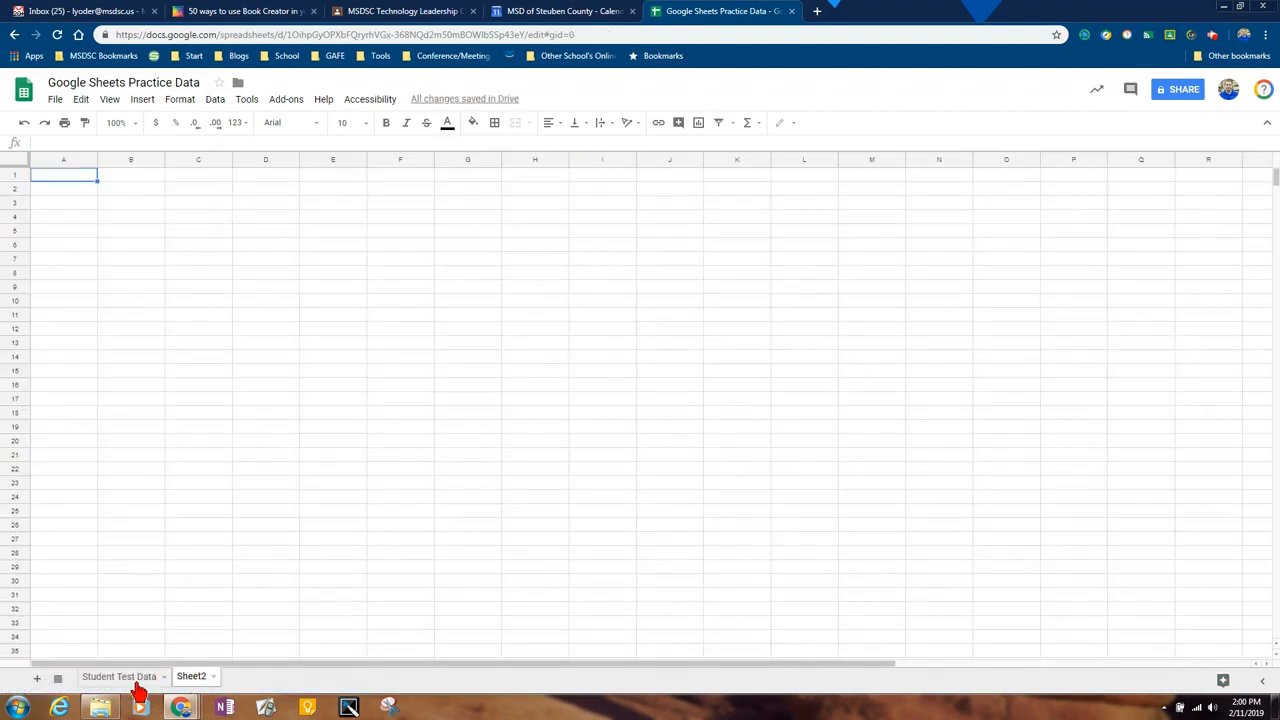
left_click(190, 677)
left_click(213, 679)
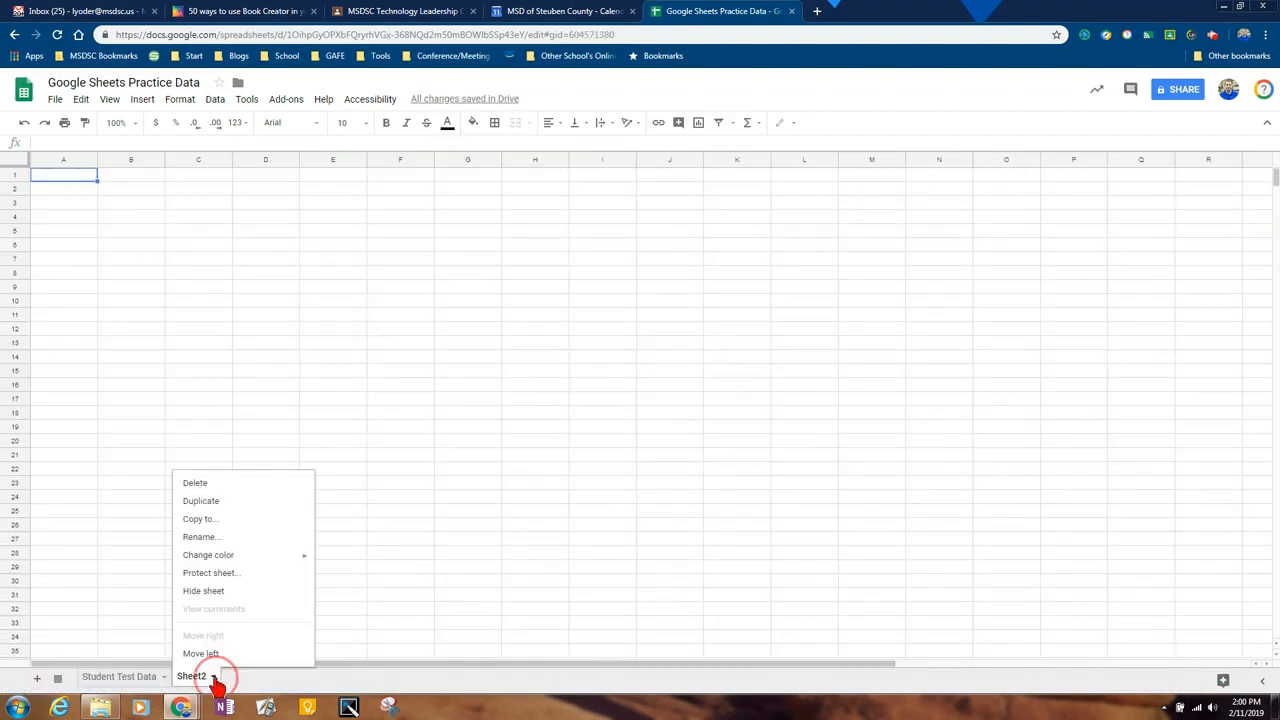
left_click(204, 536)
type("Avengers")
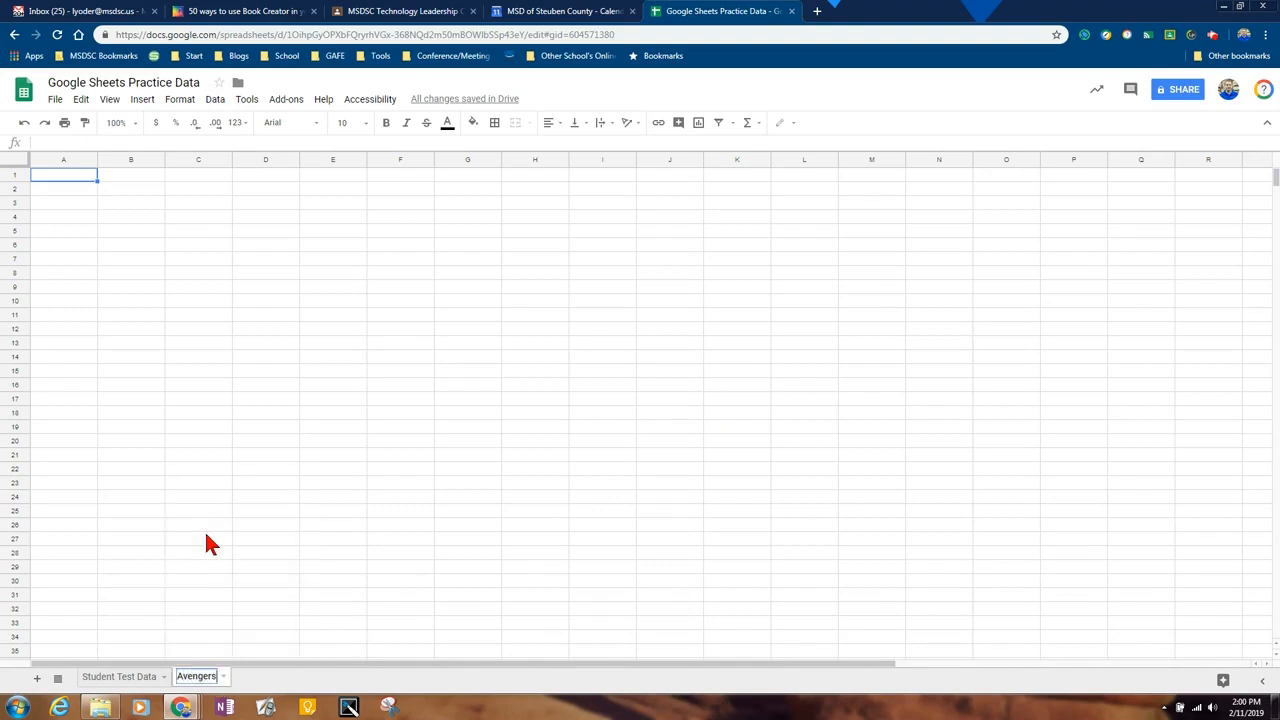
key("Return")
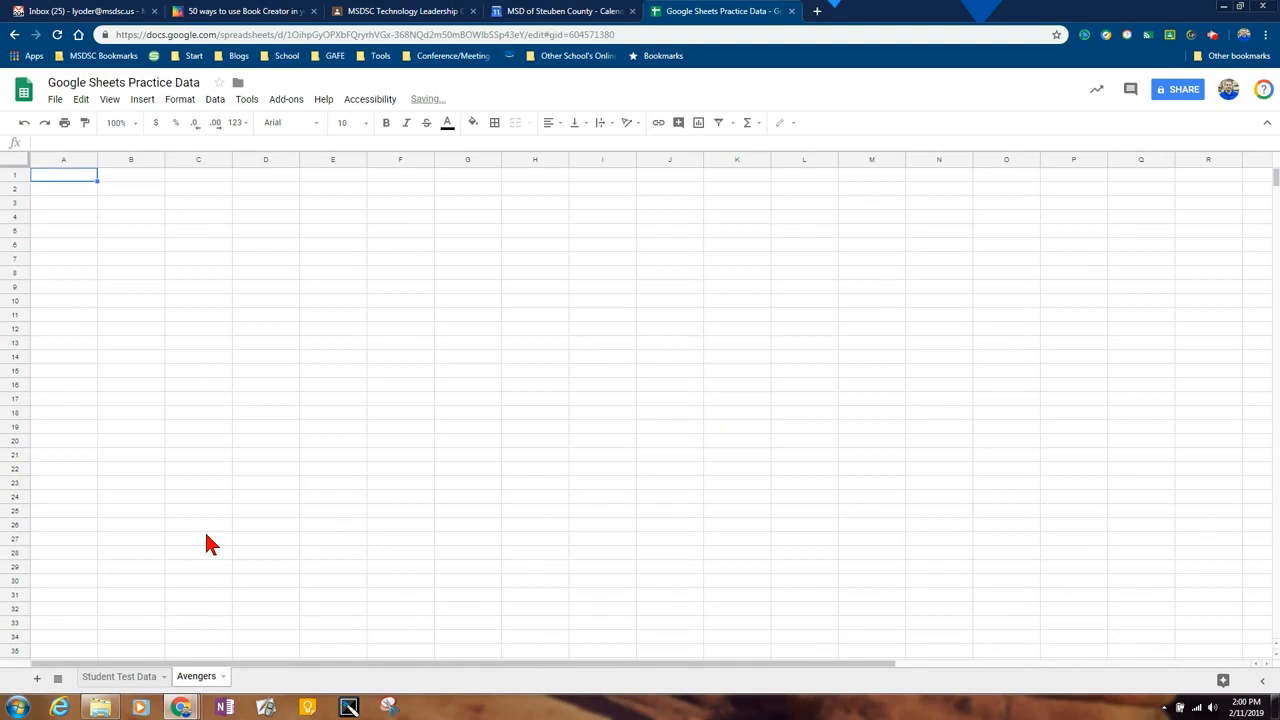
Step: Change the Avengers sheet's tab color to blue
left_click(226, 678)
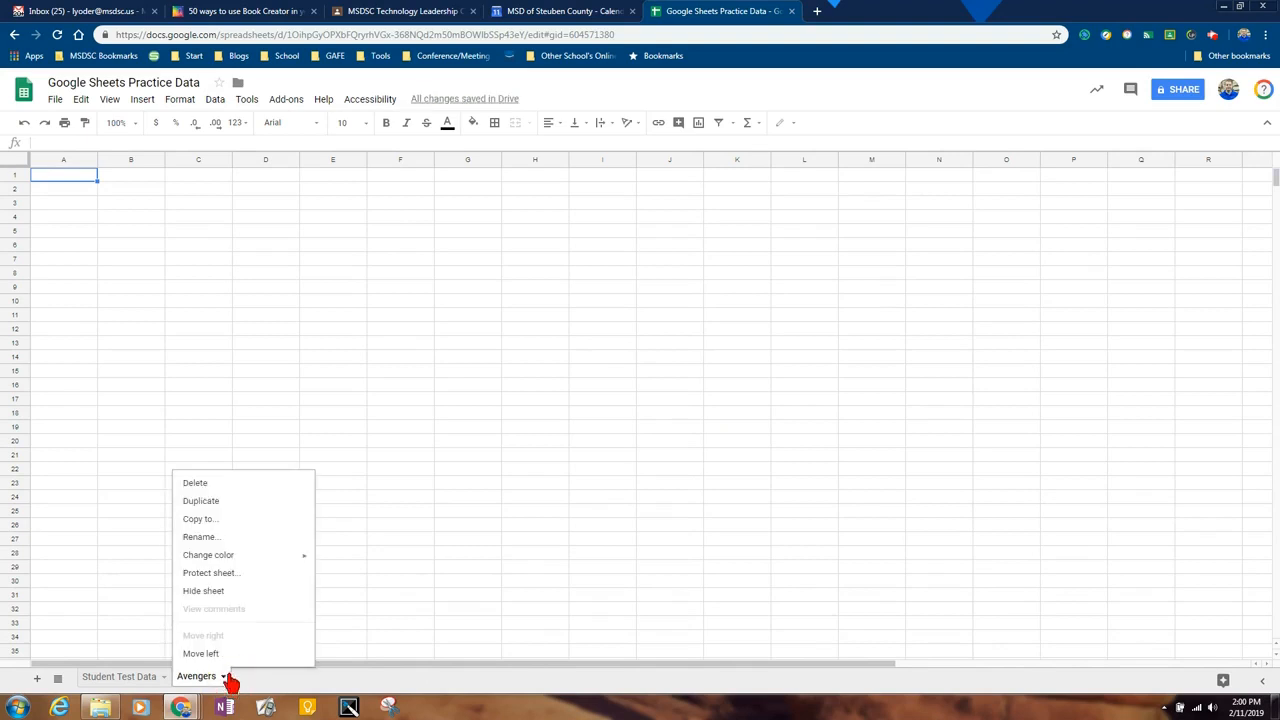
mouse_move(236, 558)
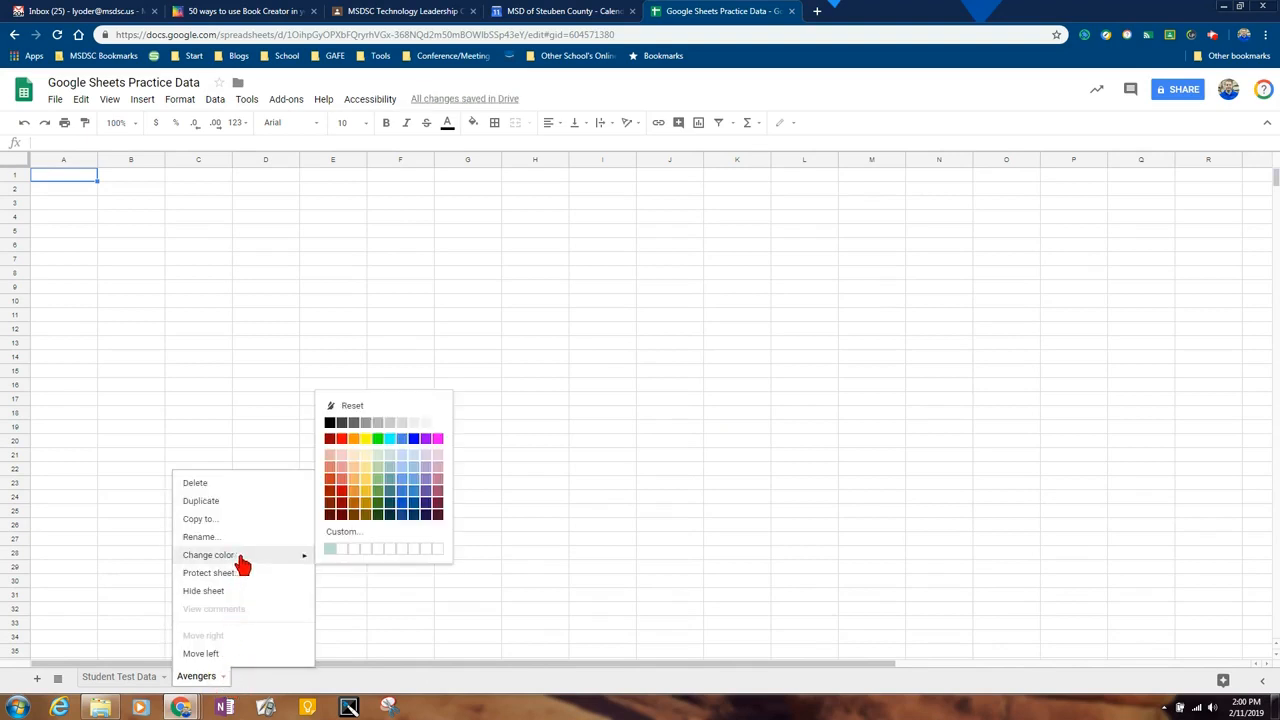
left_click(404, 490)
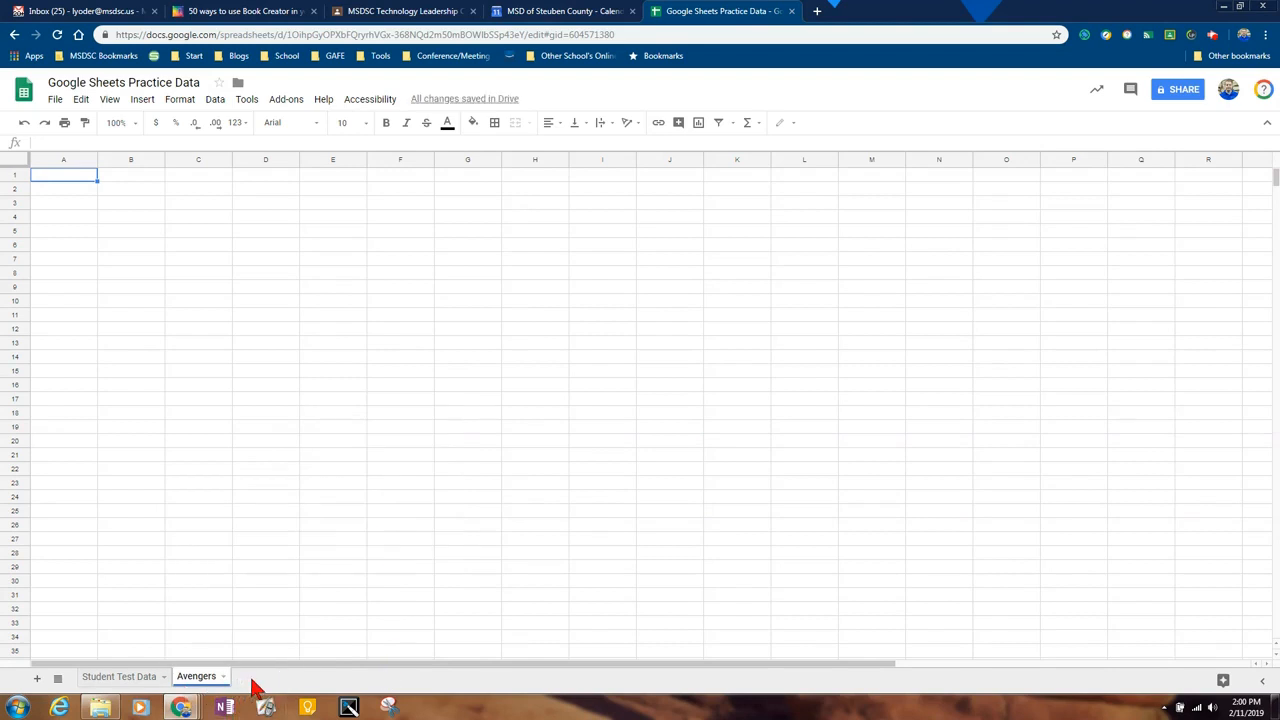
Step: Return to the Student Test Data sheet and filter the Group column to show only Avengers
left_click(124, 680)
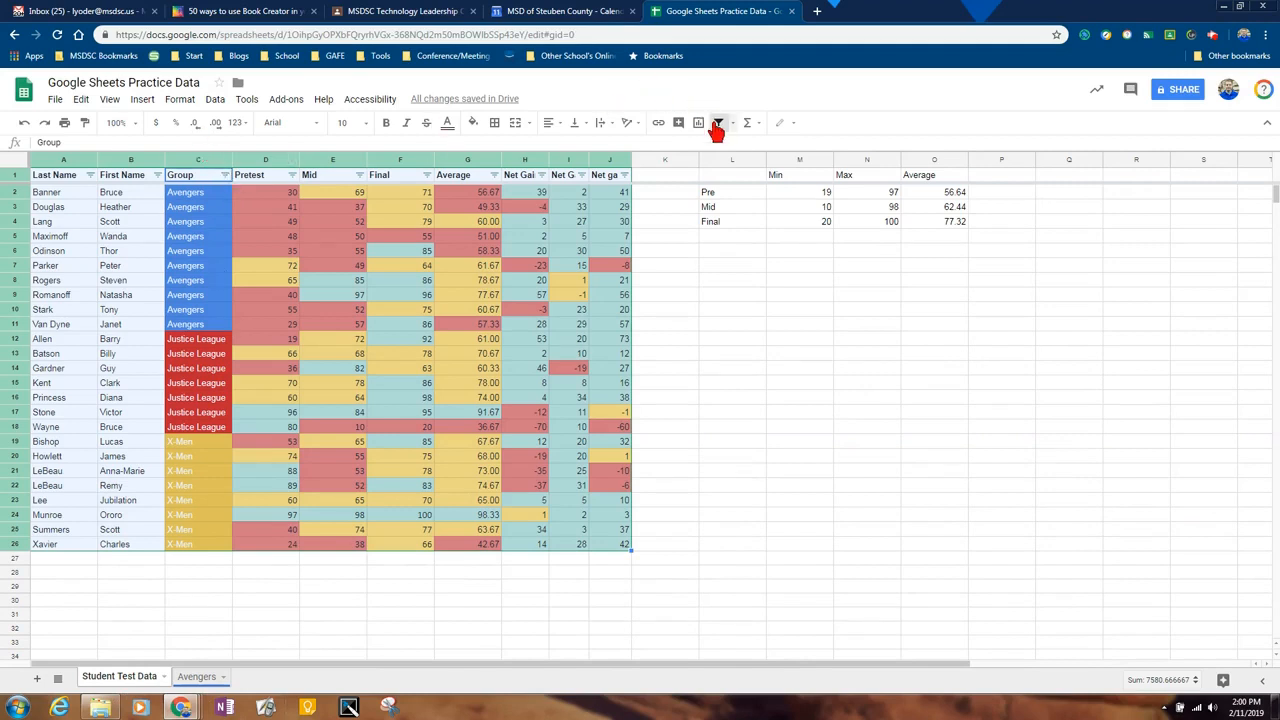
left_click(225, 175)
left_click(92, 336)
left_click(88, 354)
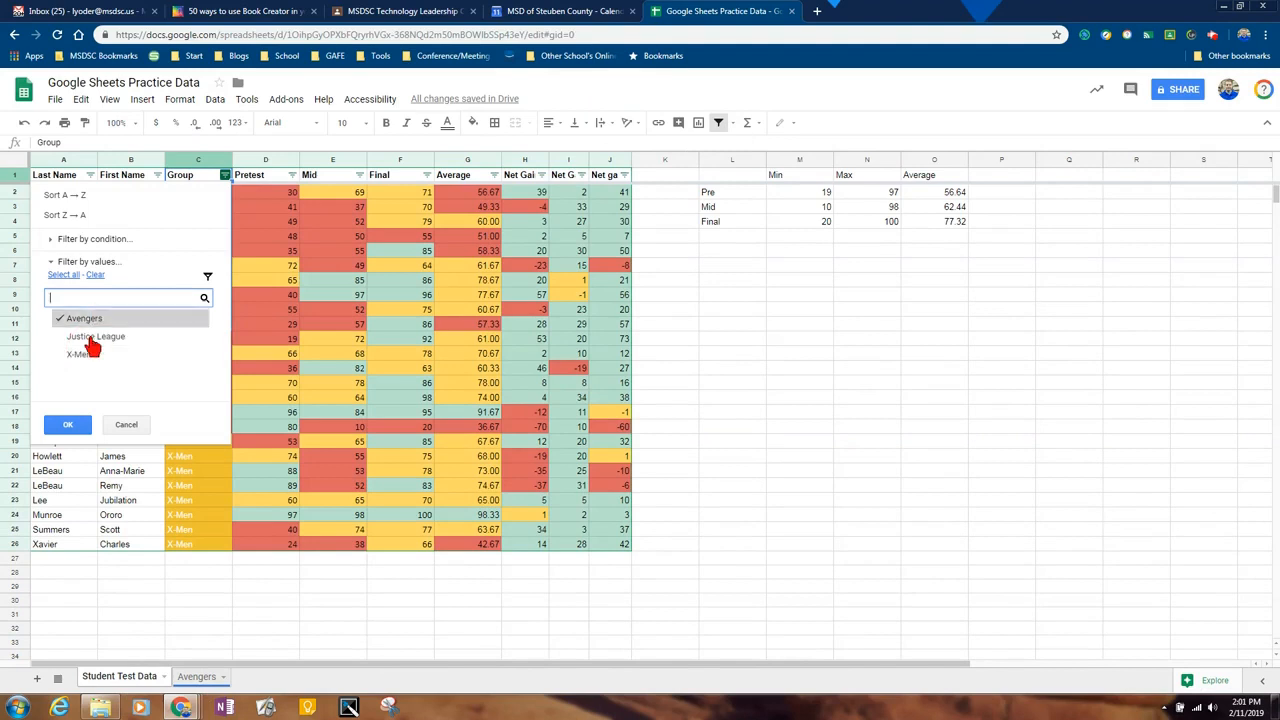
left_click(76, 425)
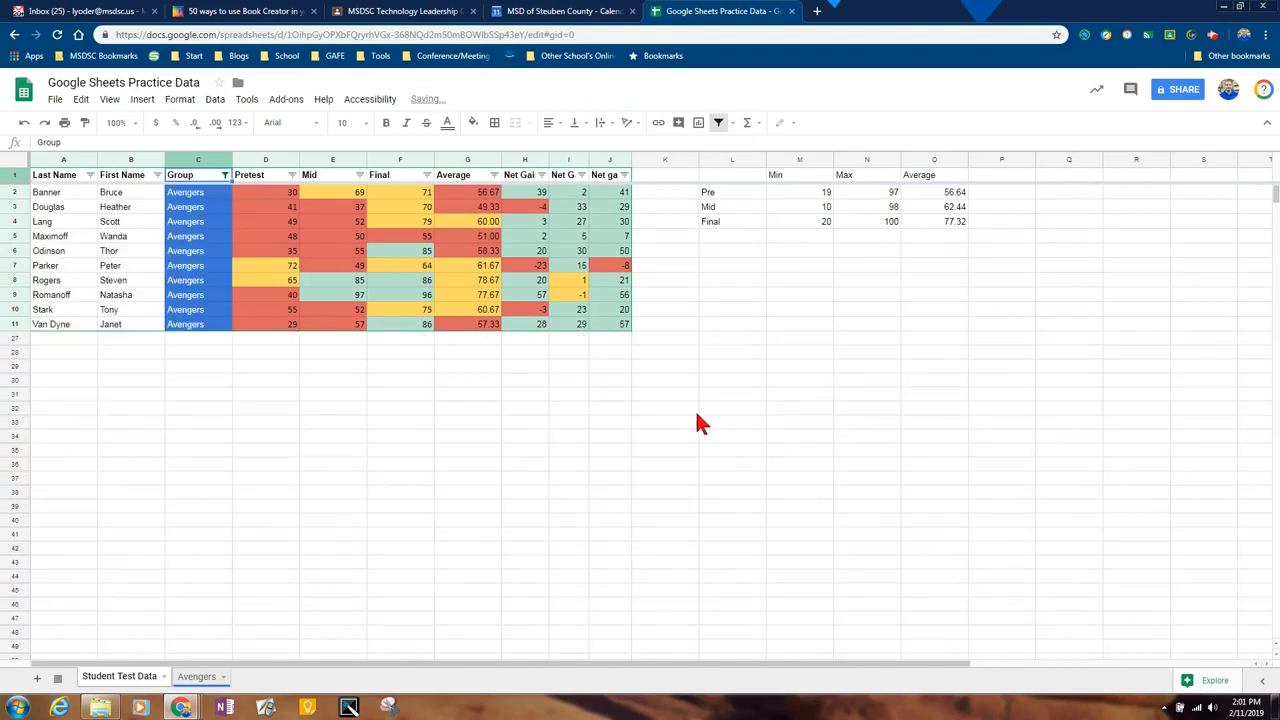
Step: Copy the whole filtered Student Test Data sheet and paste it into the Avengers sheet starting at cell A1
left_click(14, 166)
right_click(12, 167)
left_click(73, 192)
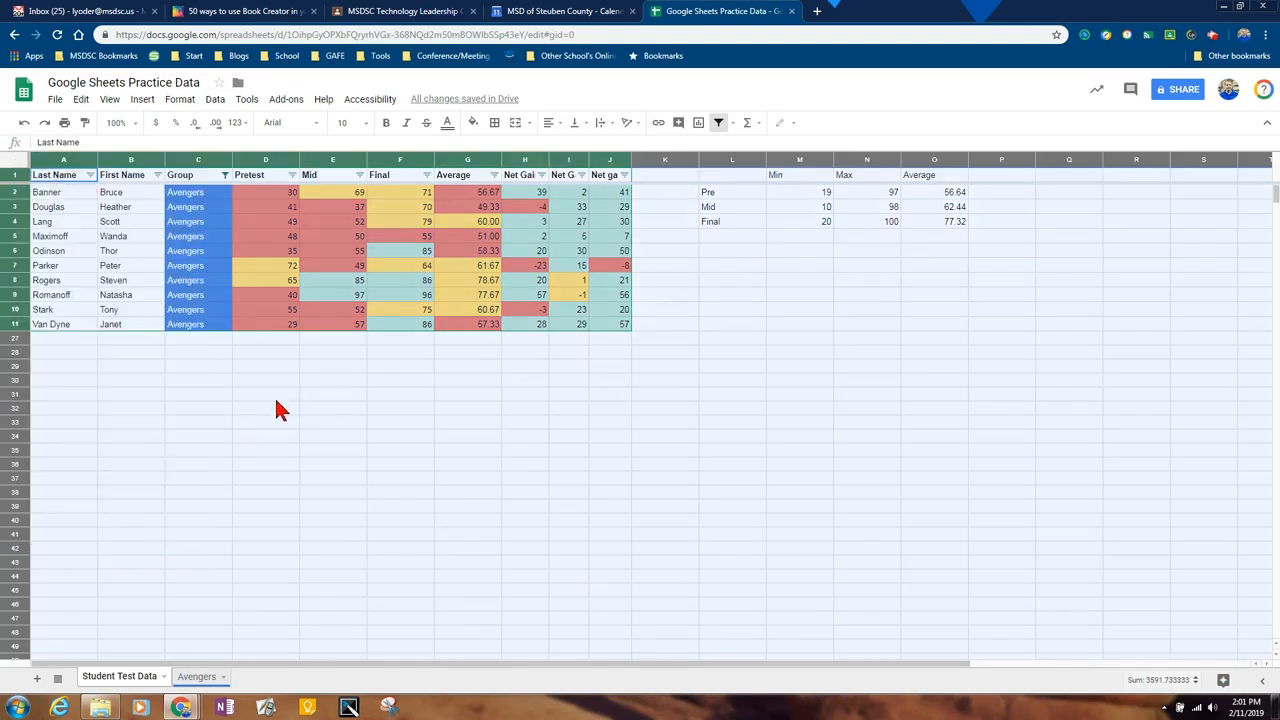
left_click(210, 679)
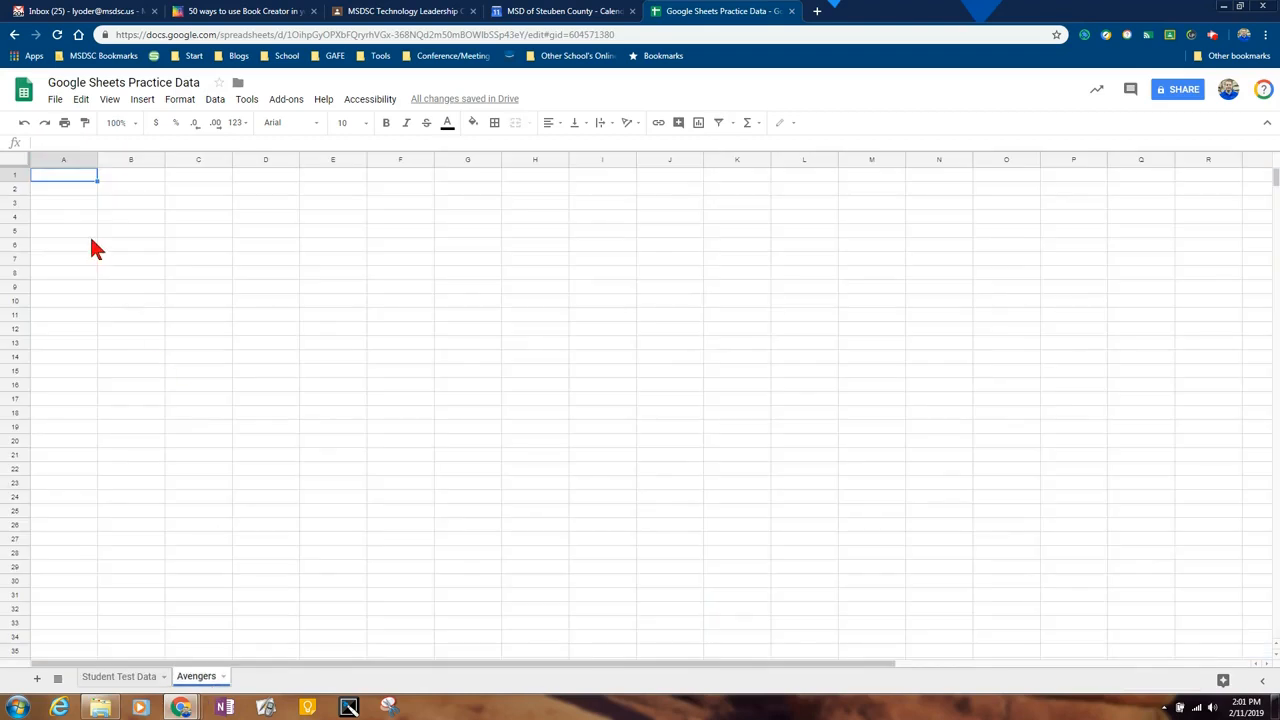
right_click(47, 183)
left_click(81, 225)
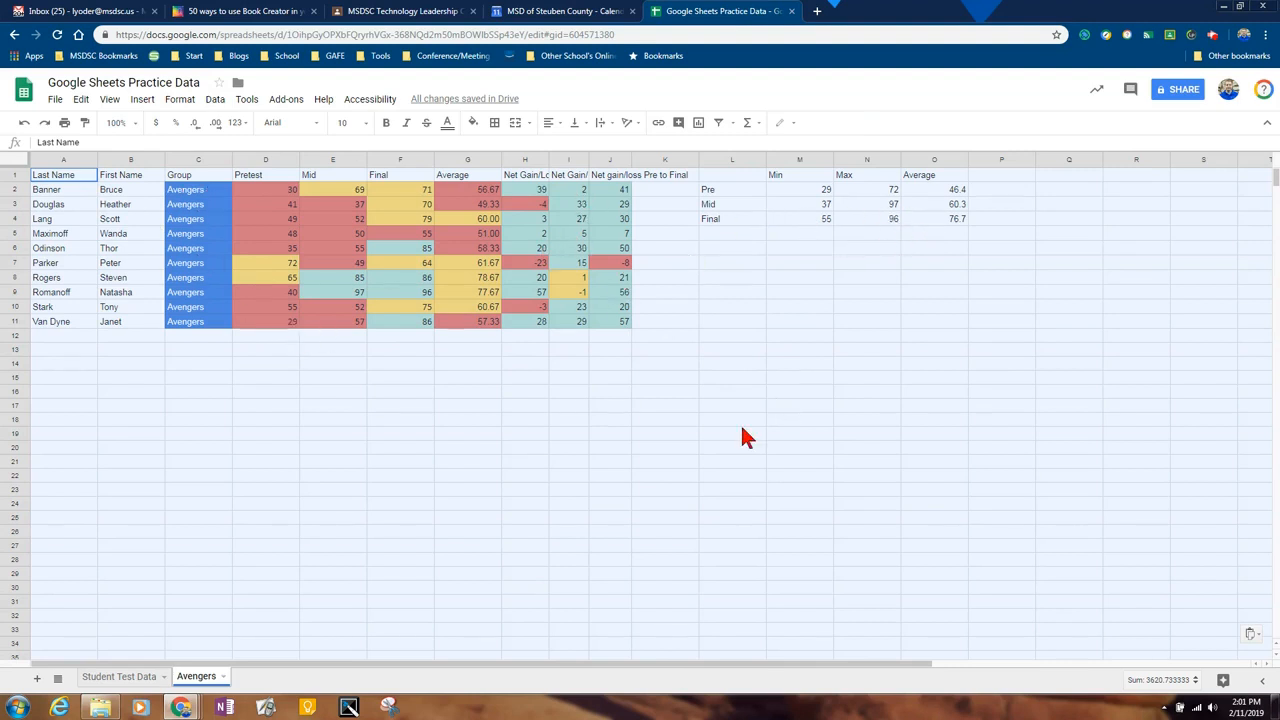
left_click(729, 448)
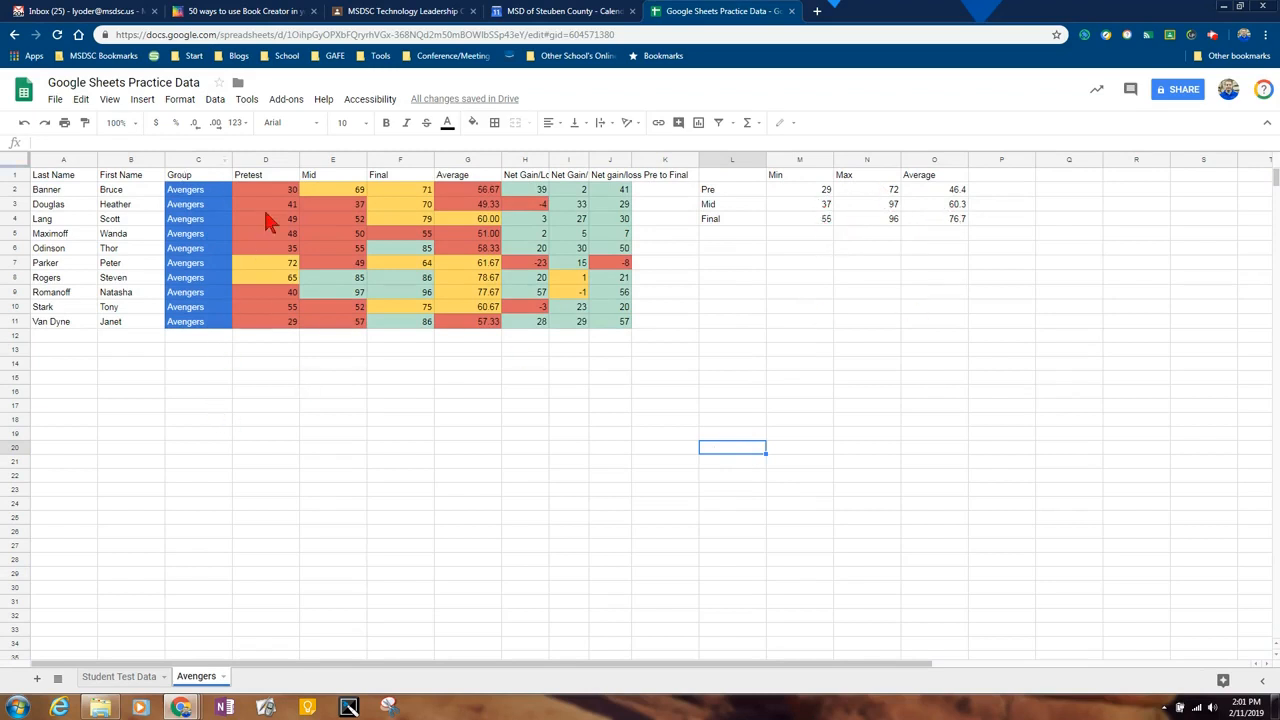
left_click(866, 218)
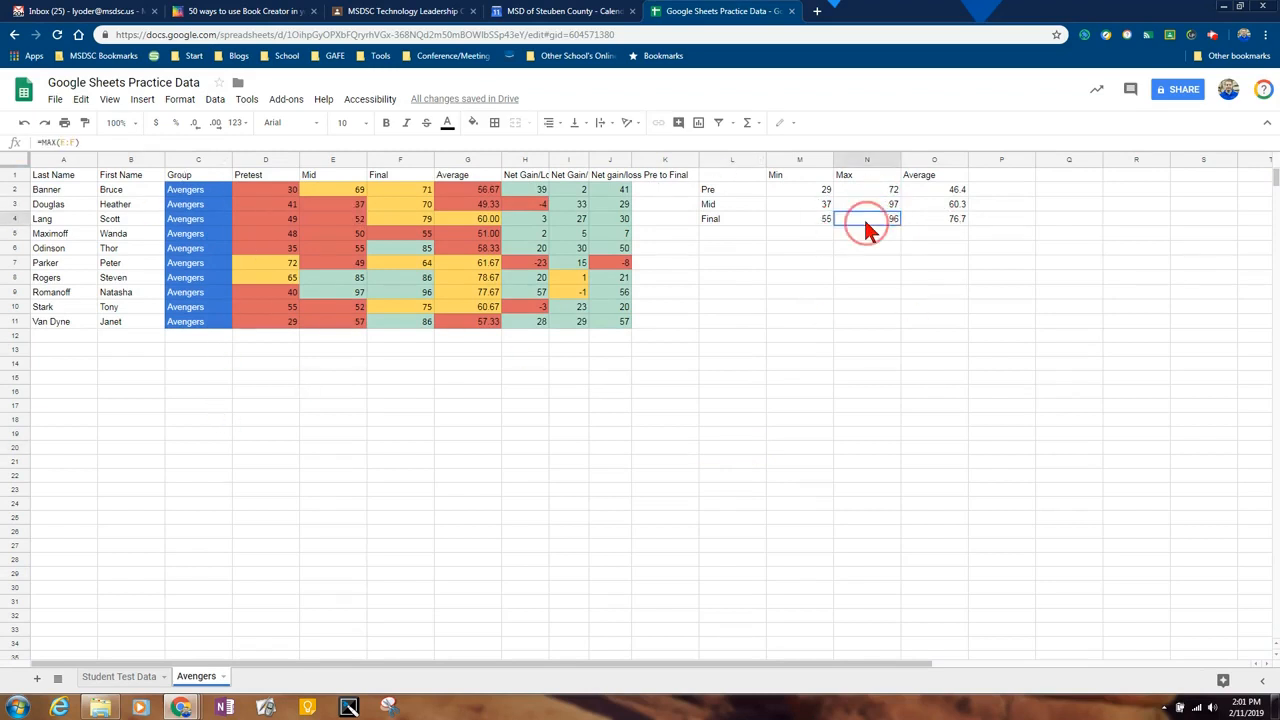
Step: Check the summary formulas on the Avengers sheet, and reset the Group filter on Student Test Data to show all groups
left_click(858, 201)
left_click(827, 219)
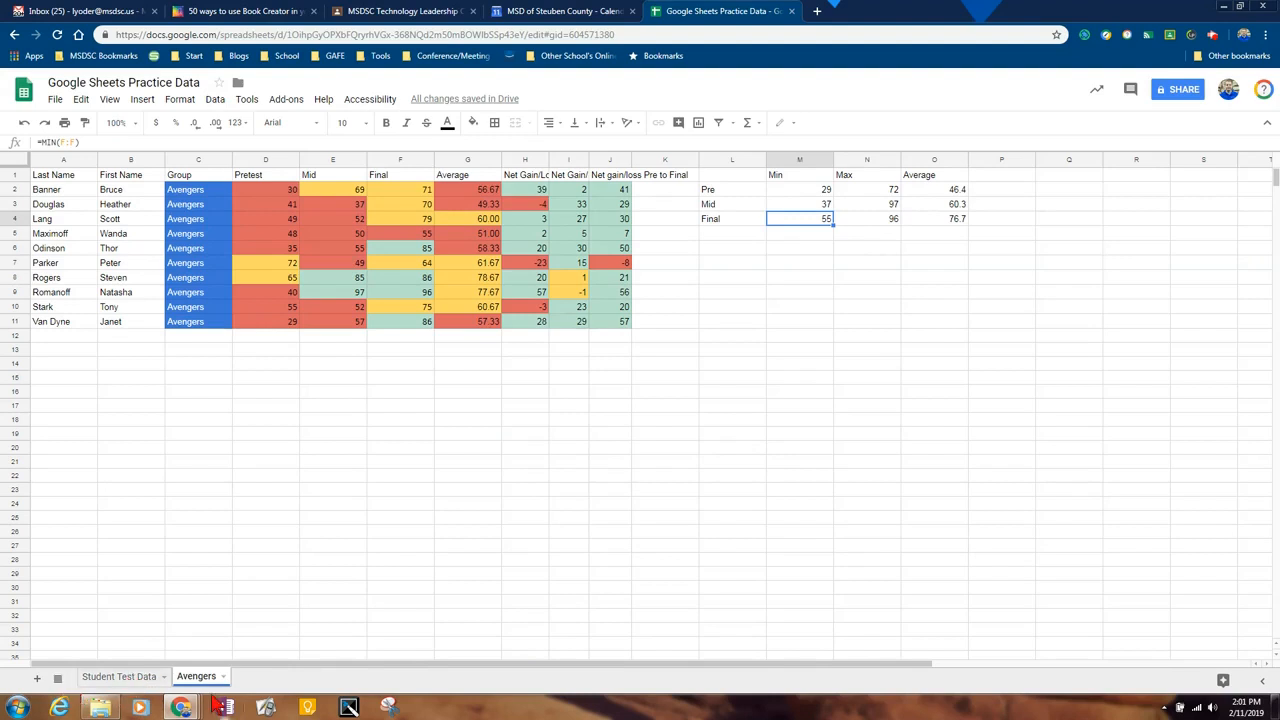
left_click(127, 677)
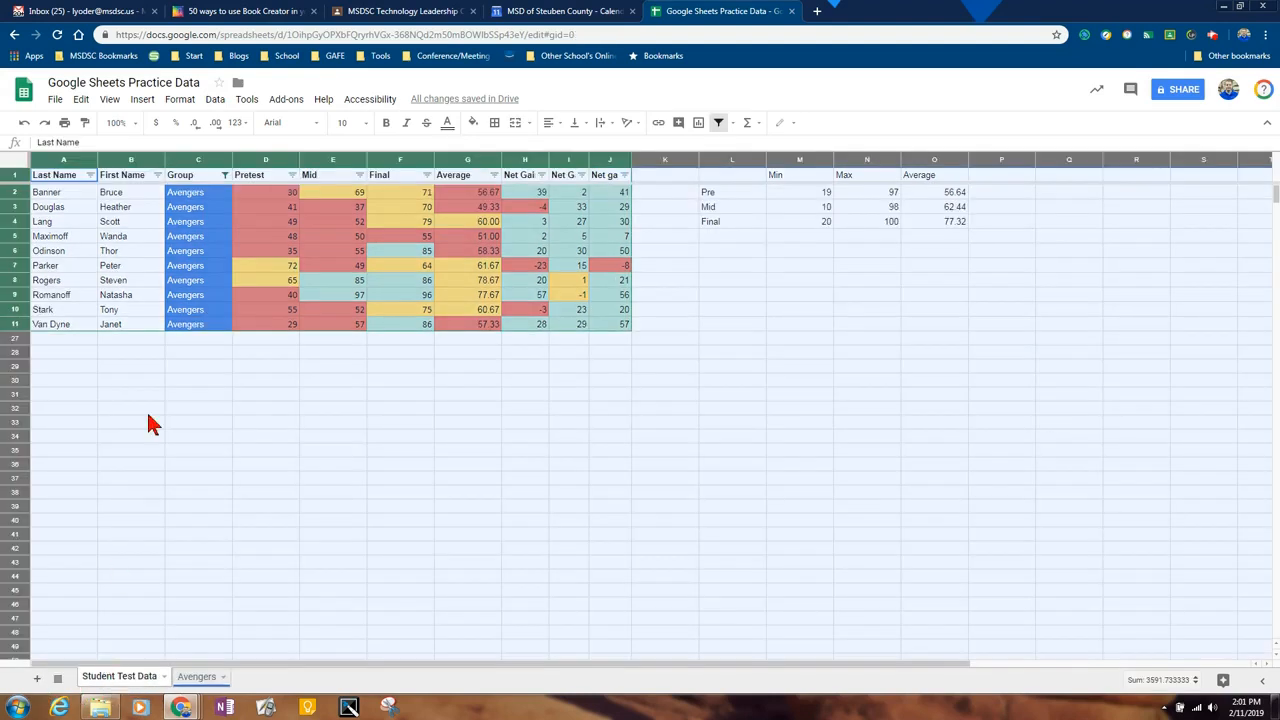
left_click(225, 175)
left_click(64, 275)
left_click(67, 426)
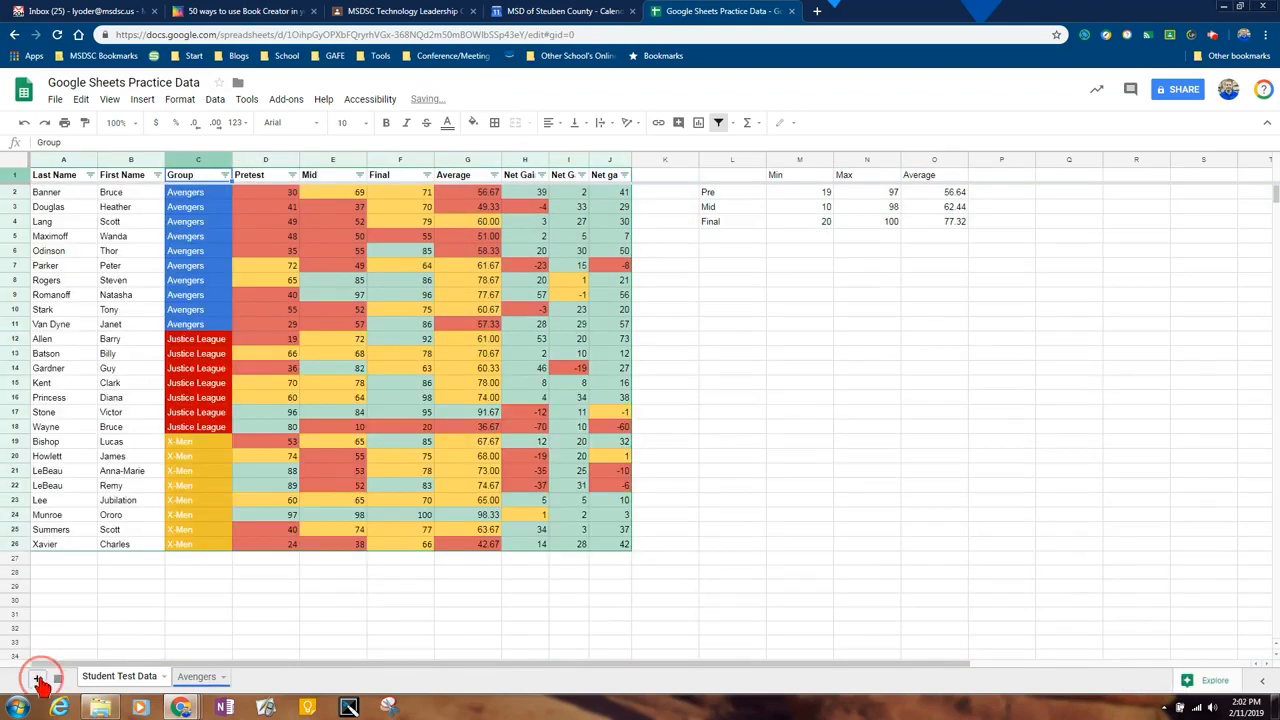
Step: Add a new sheet to the spreadsheet and rename it Justice League
left_click(36, 678)
left_click_drag(205, 685, 260, 679)
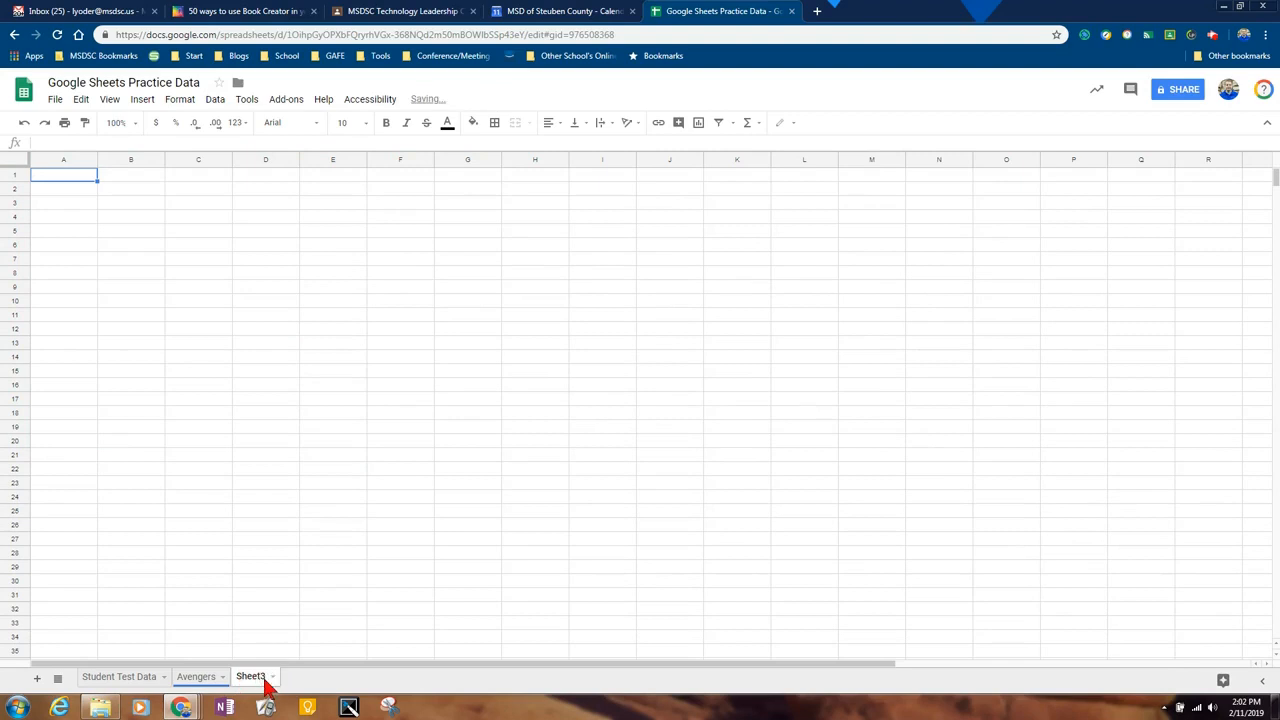
right_click(270, 682)
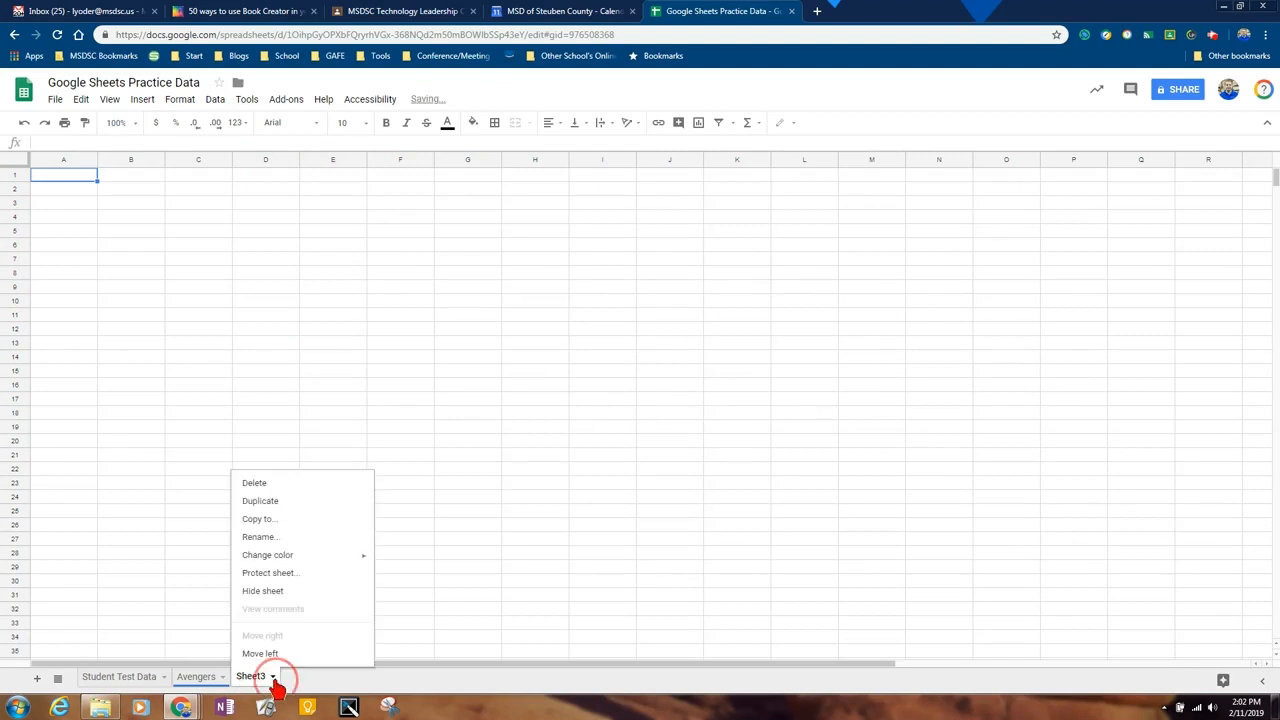
left_click(279, 540)
type("Justice League")
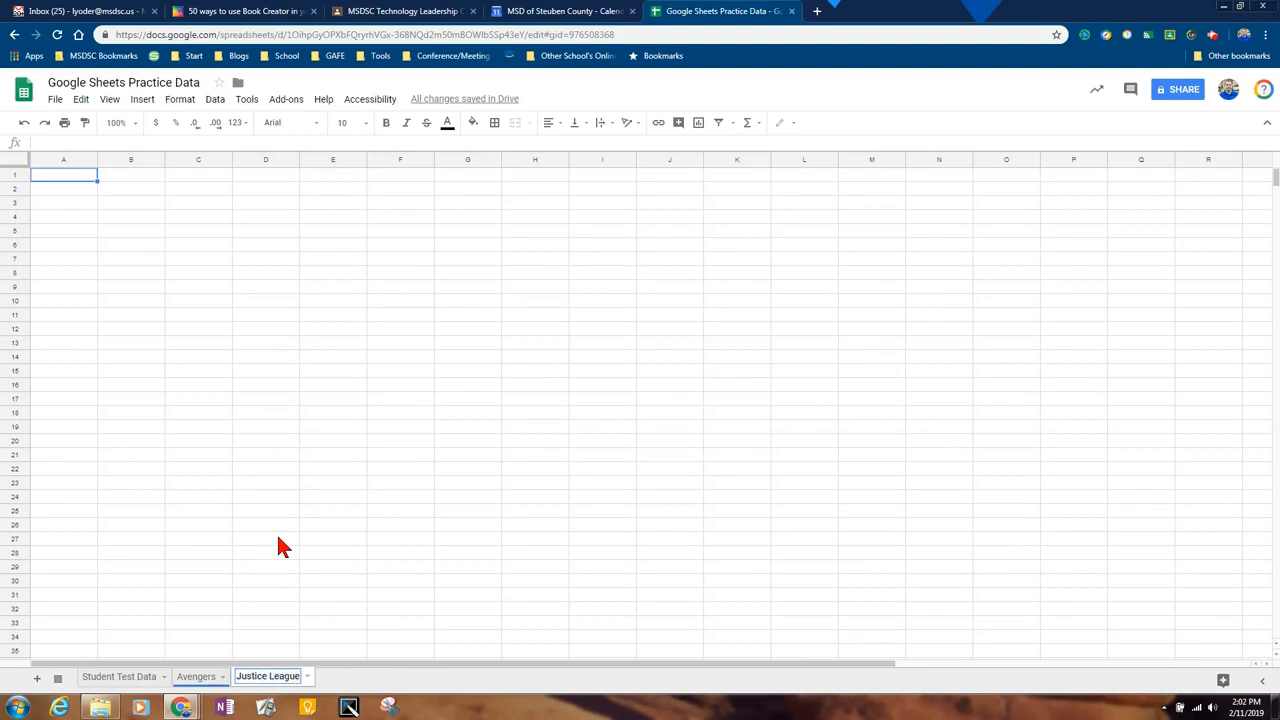
Step: Set the Justice League sheet's tab color to red
left_click(309, 677)
left_click(310, 677)
mouse_move(309, 563)
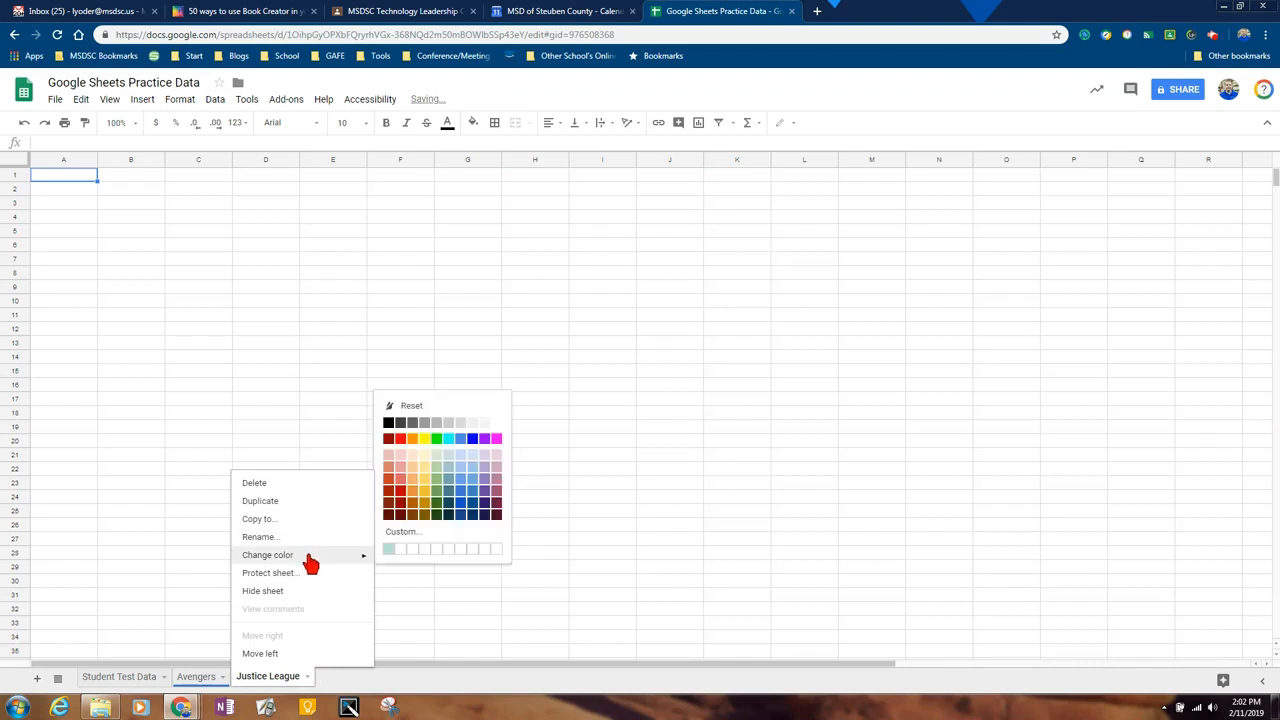
left_click(397, 497)
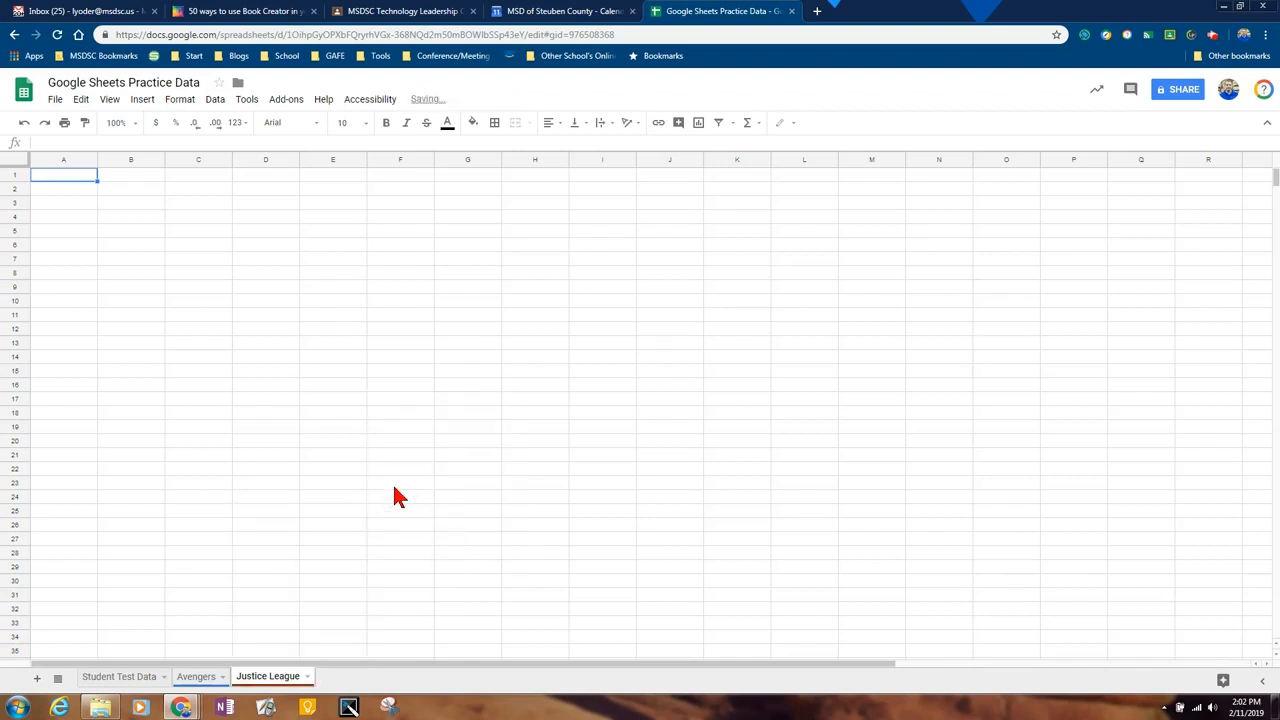
left_click(309, 677)
mouse_move(331, 566)
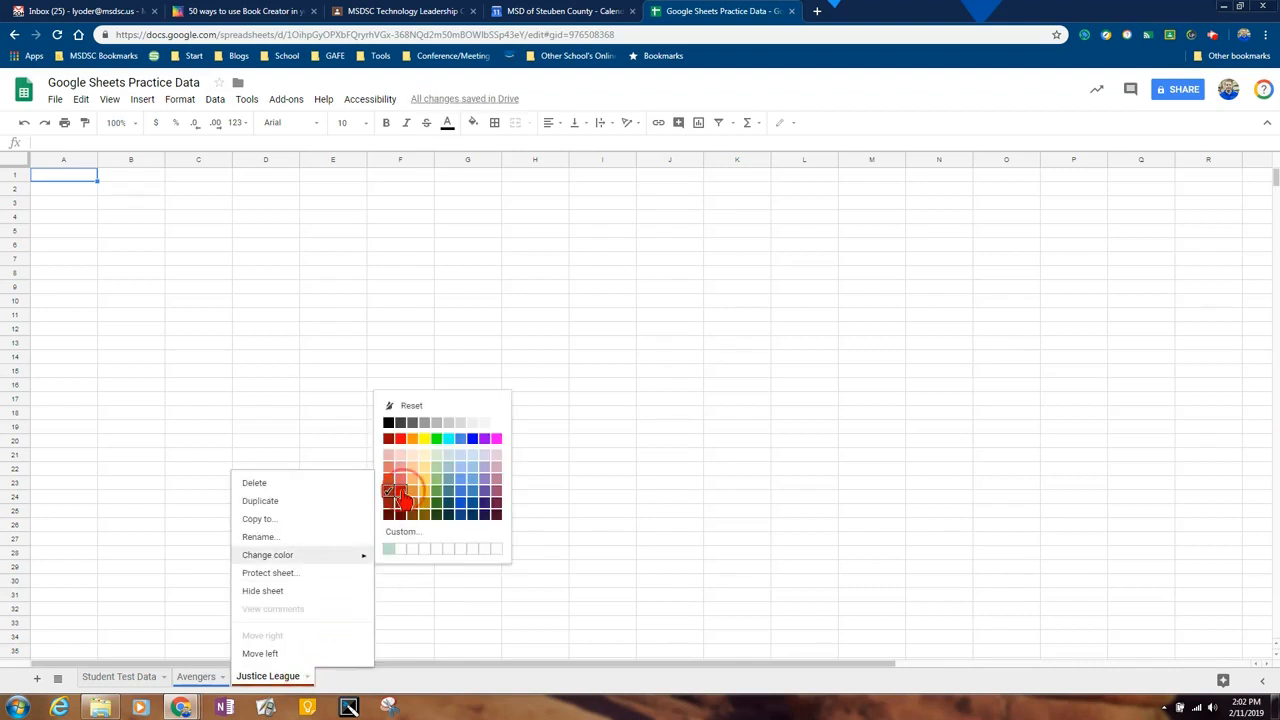
left_click(392, 494)
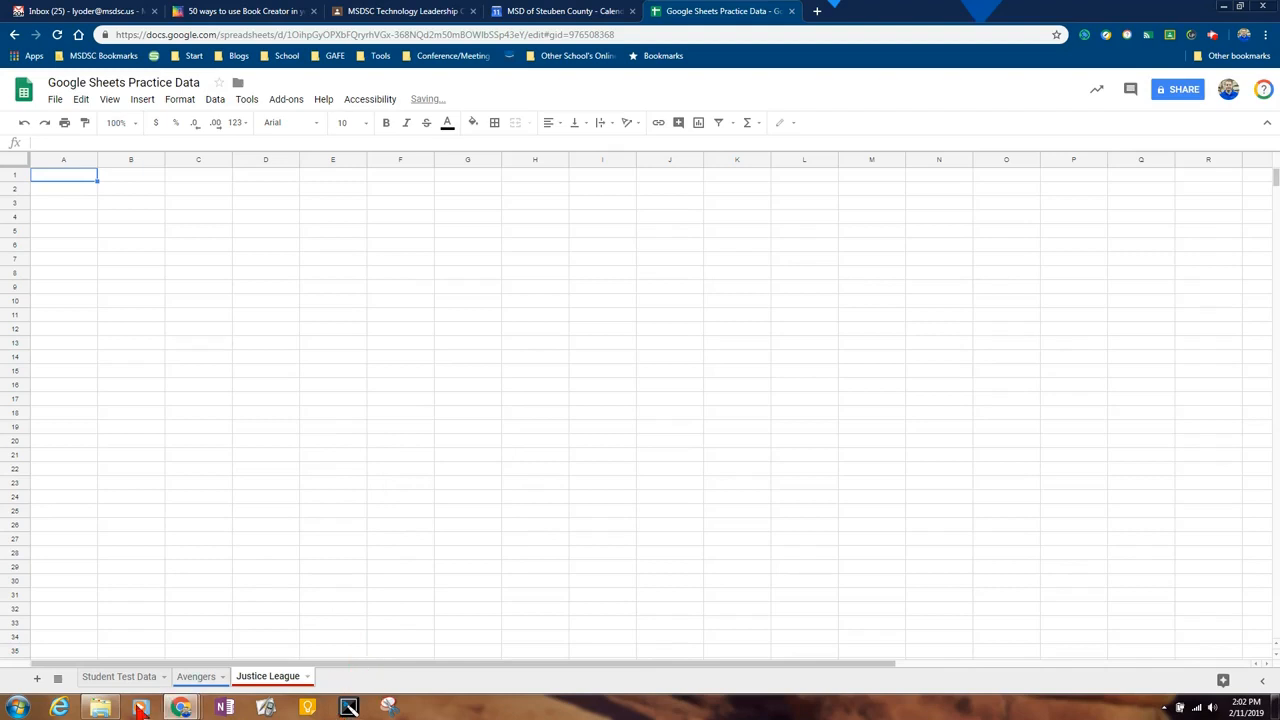
Step: Add another new sheet and rename it X-Men
left_click(37, 678)
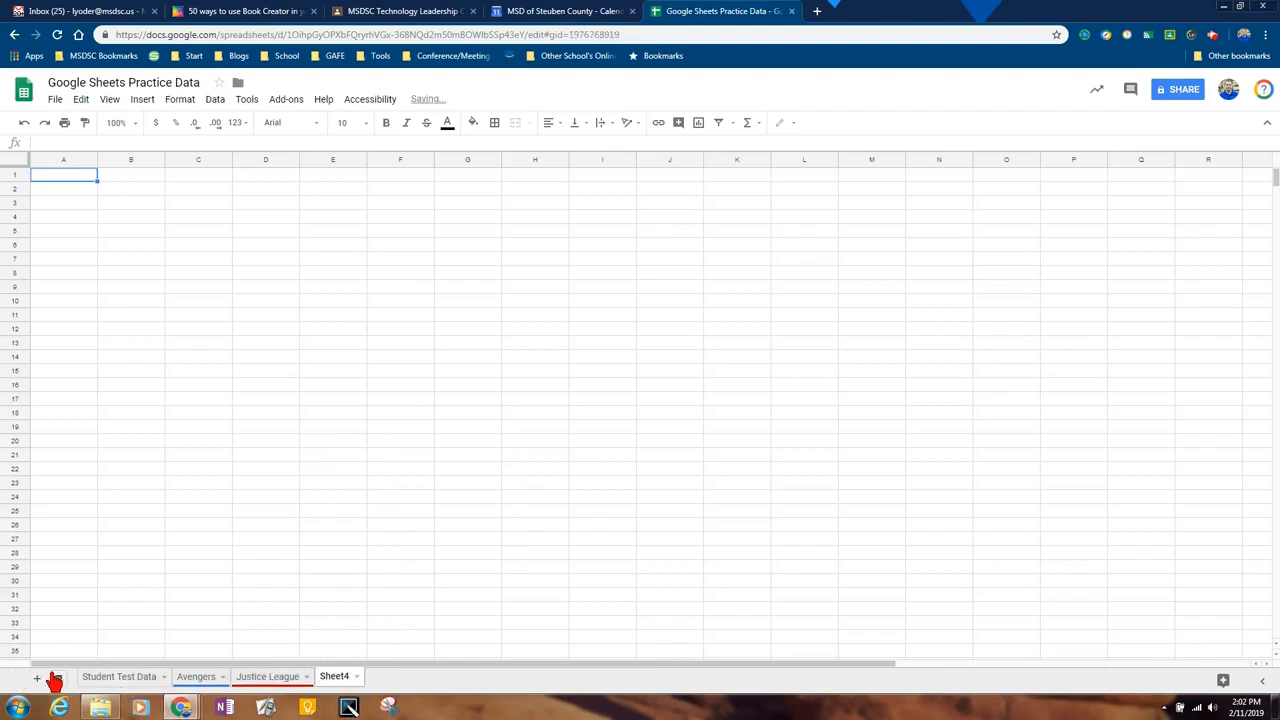
left_click(356, 677)
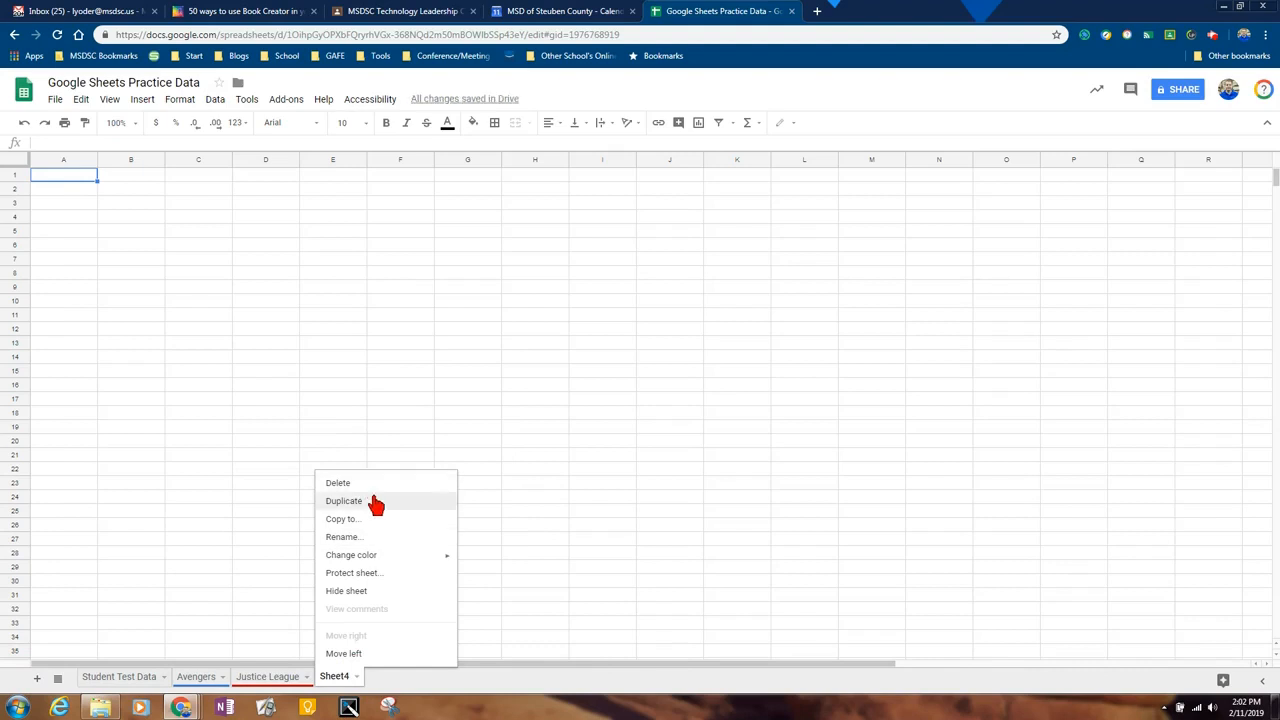
left_click(358, 538)
type("X-Men")
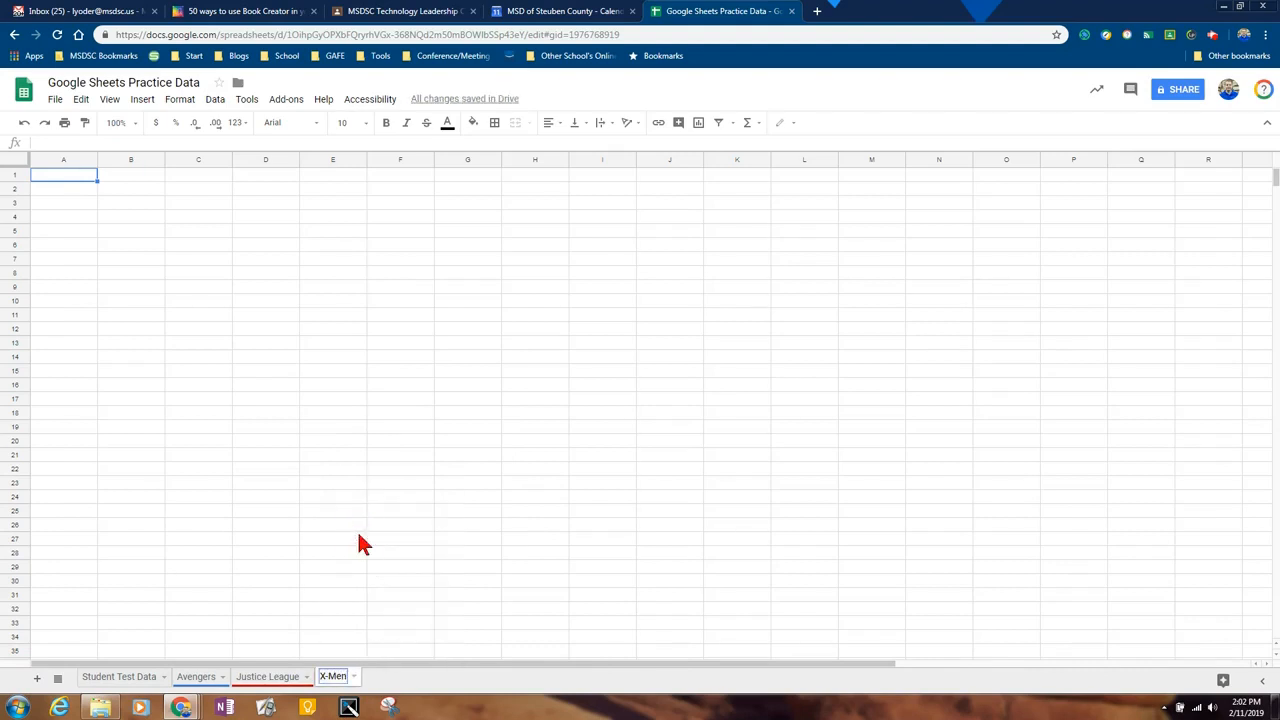
key("Return")
Step: Set the X-Men sheet's tab color to golden yellow
left_click(351, 678)
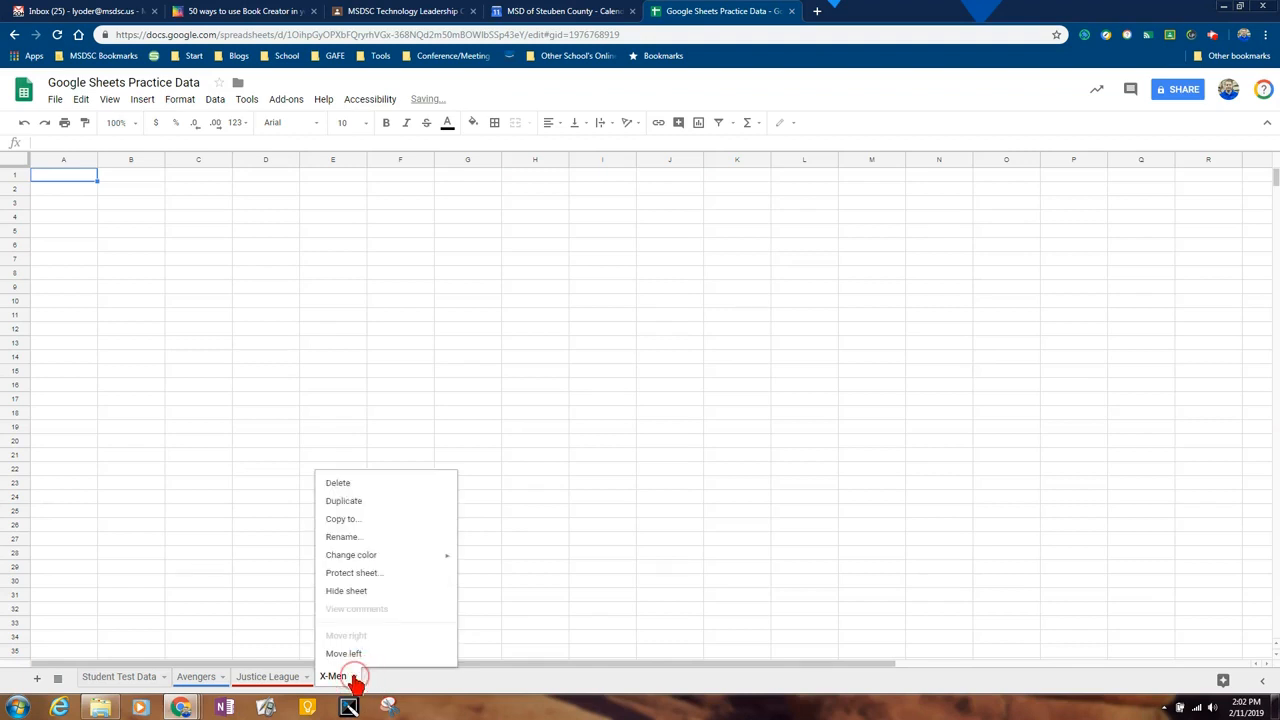
mouse_move(371, 555)
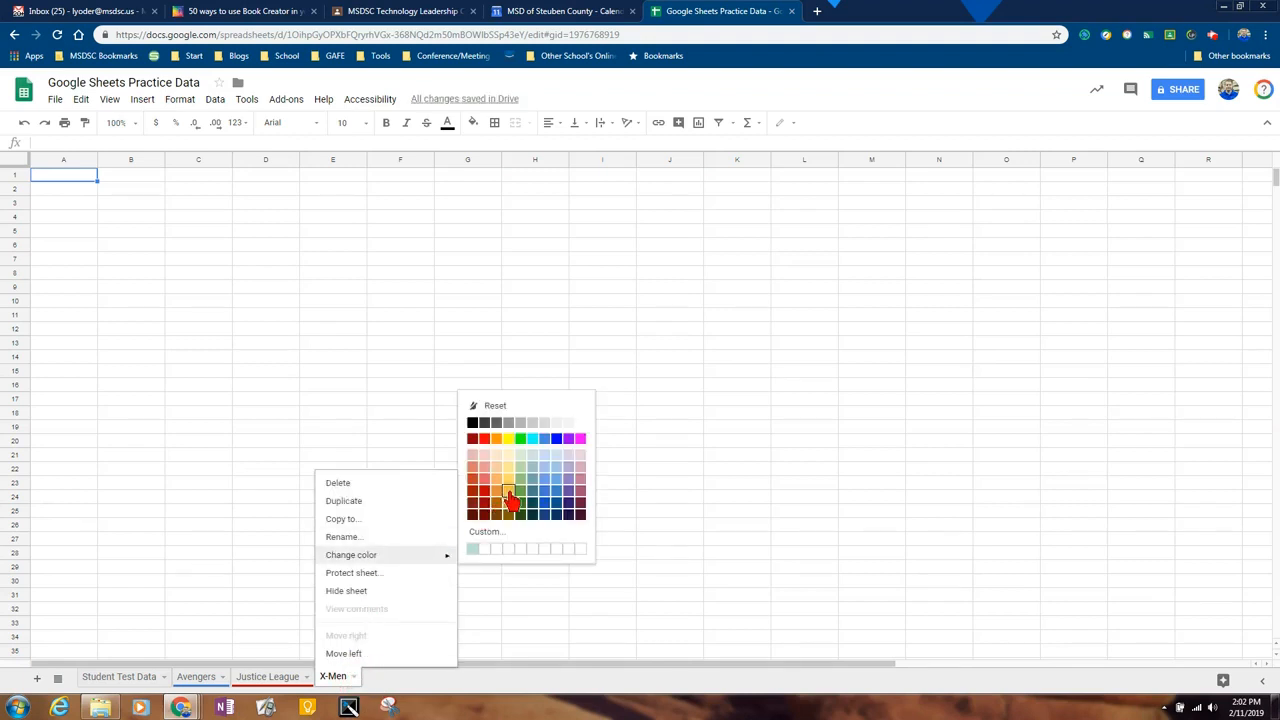
left_click(508, 497)
left_click(263, 680)
left_click(200, 678)
left_click(265, 678)
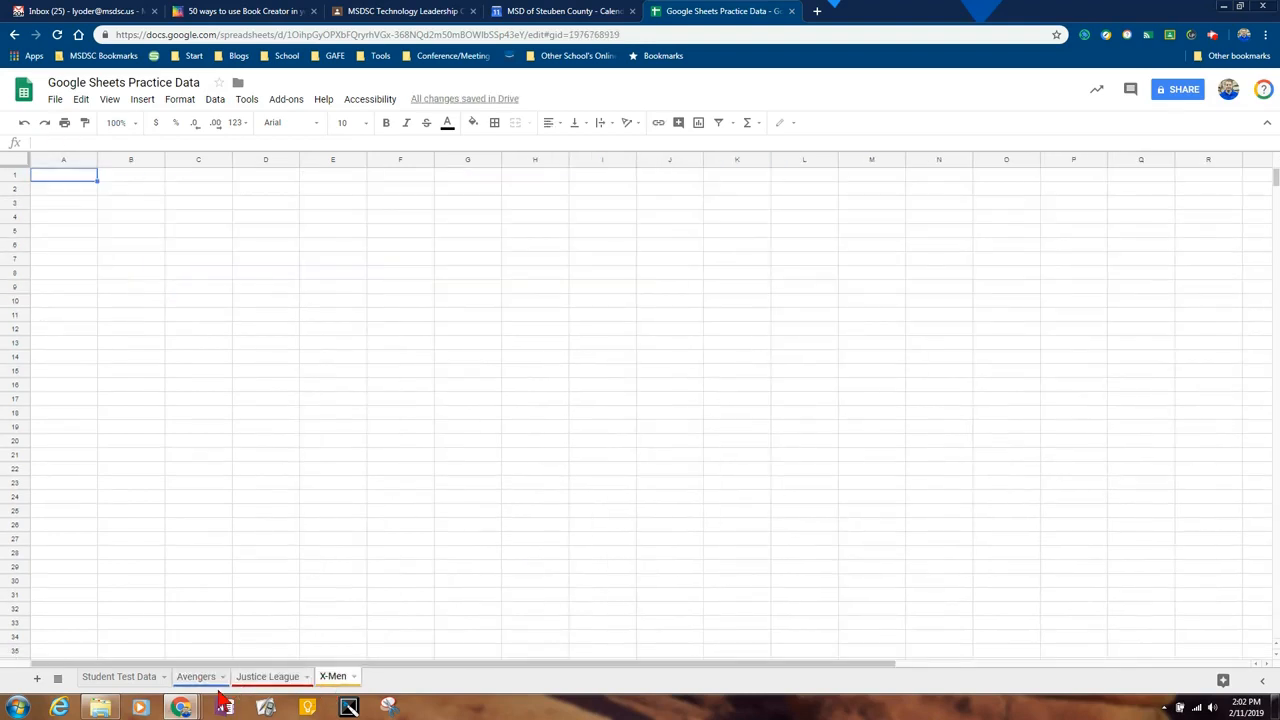
Step: Return to the Student Test Data sheet and filter the Group column to show only Justice League
left_click(95, 683)
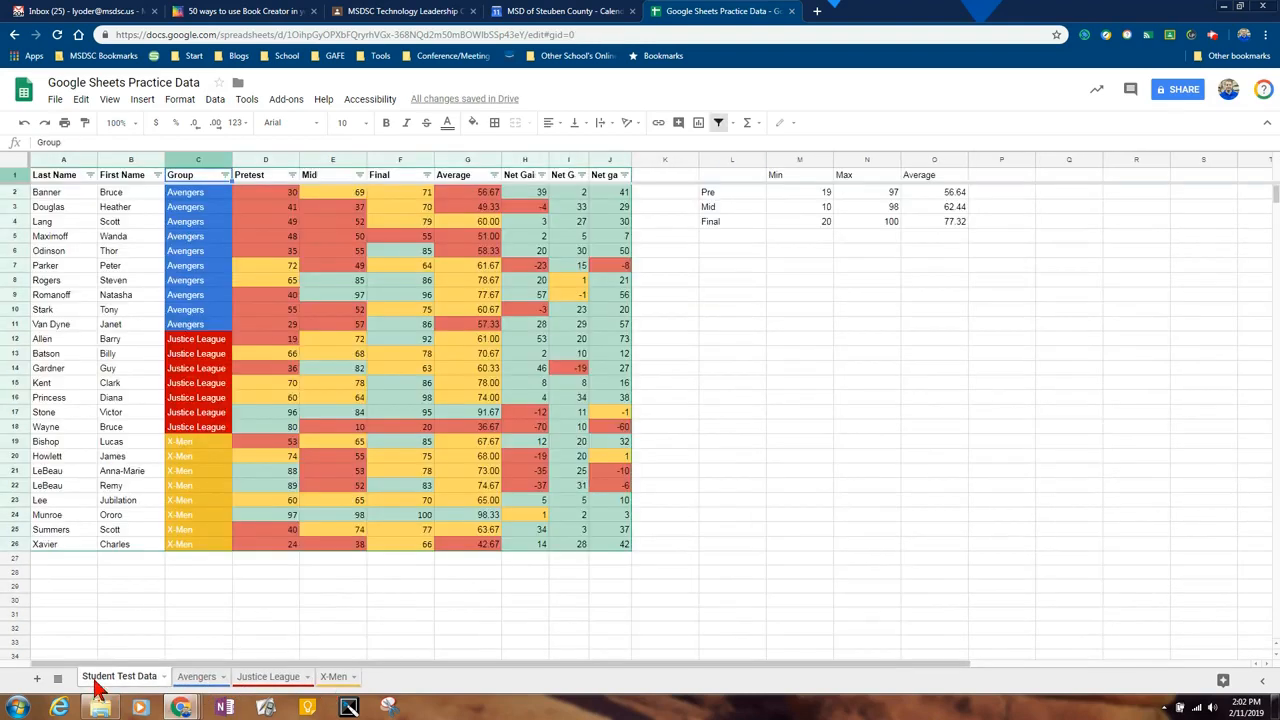
left_click(225, 175)
left_click(90, 338)
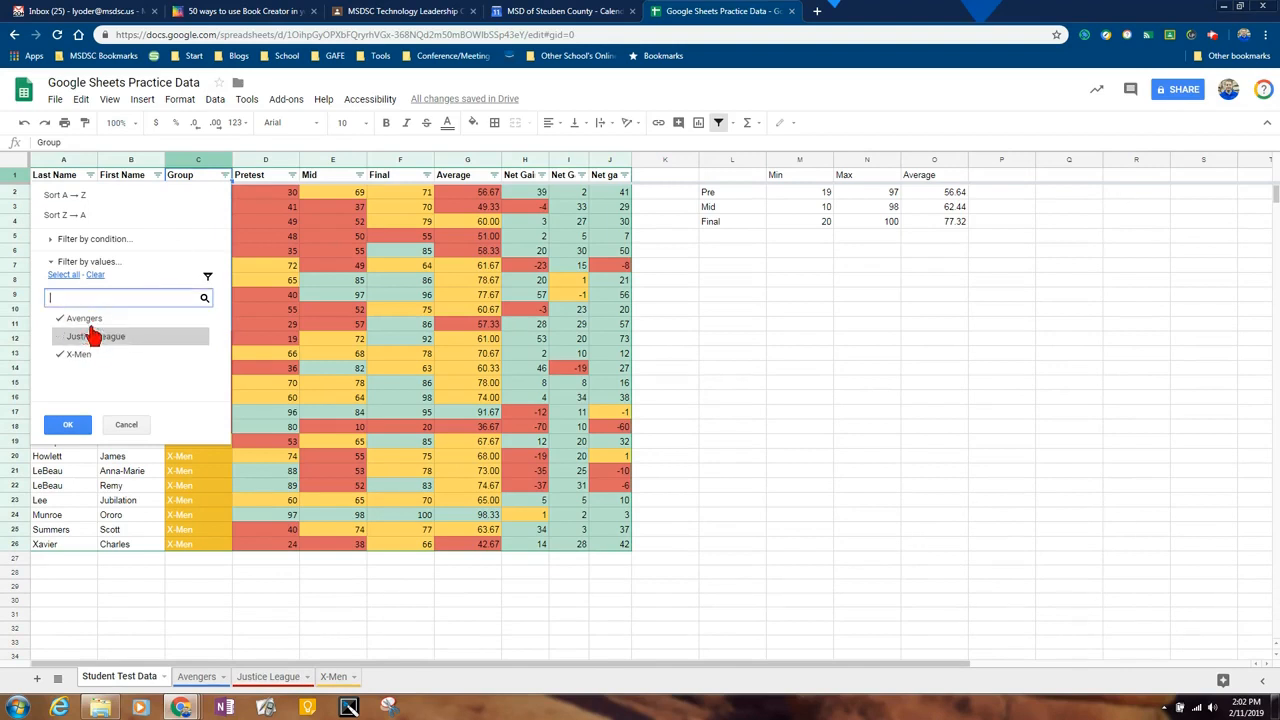
left_click(91, 320)
left_click(82, 354)
left_click(90, 337)
left_click(68, 424)
Step: Copy the whole filtered Student Test Data sheet and paste it over the entire Justice League sheet
left_click(18, 162)
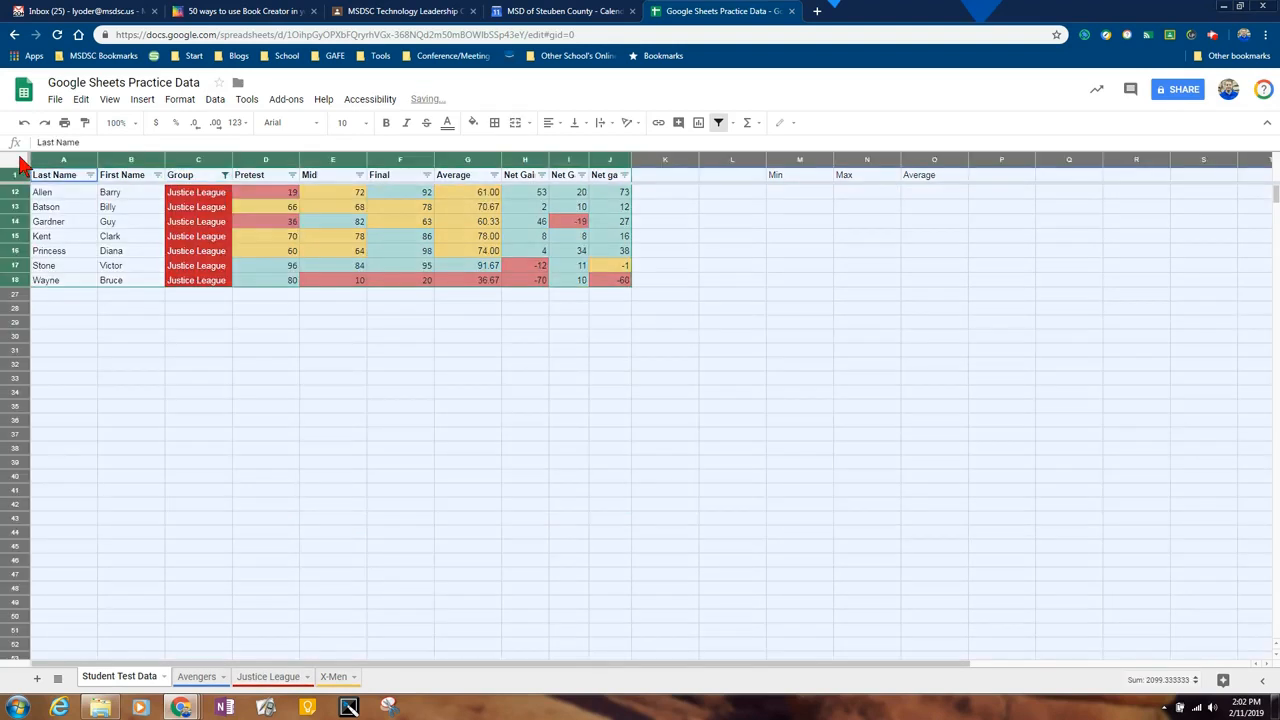
right_click(22, 162)
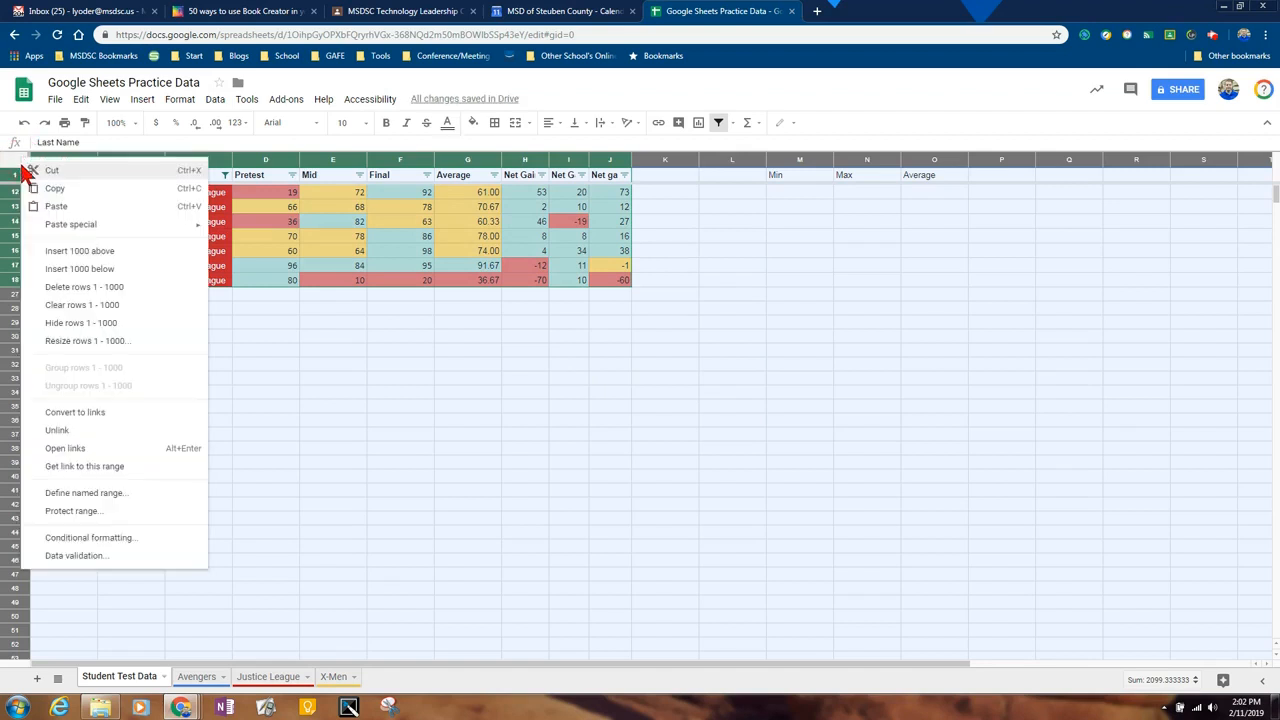
key("Escape")
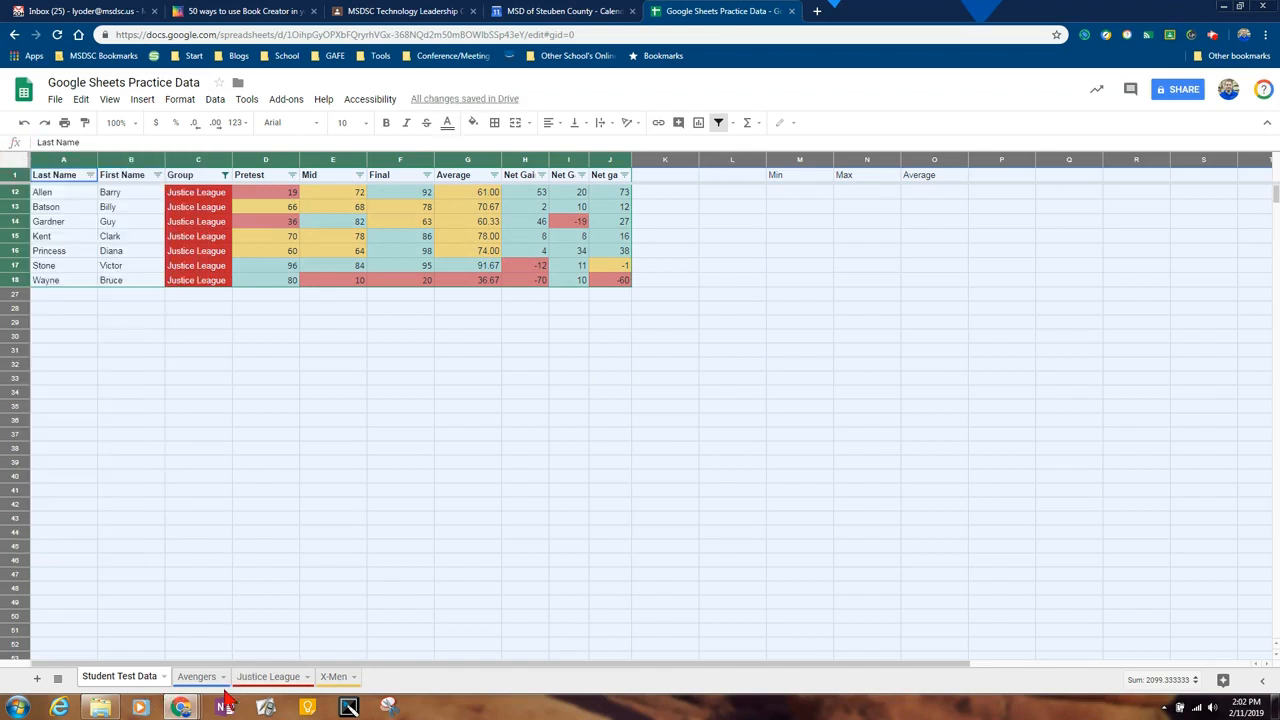
left_click(270, 680)
right_click(14, 165)
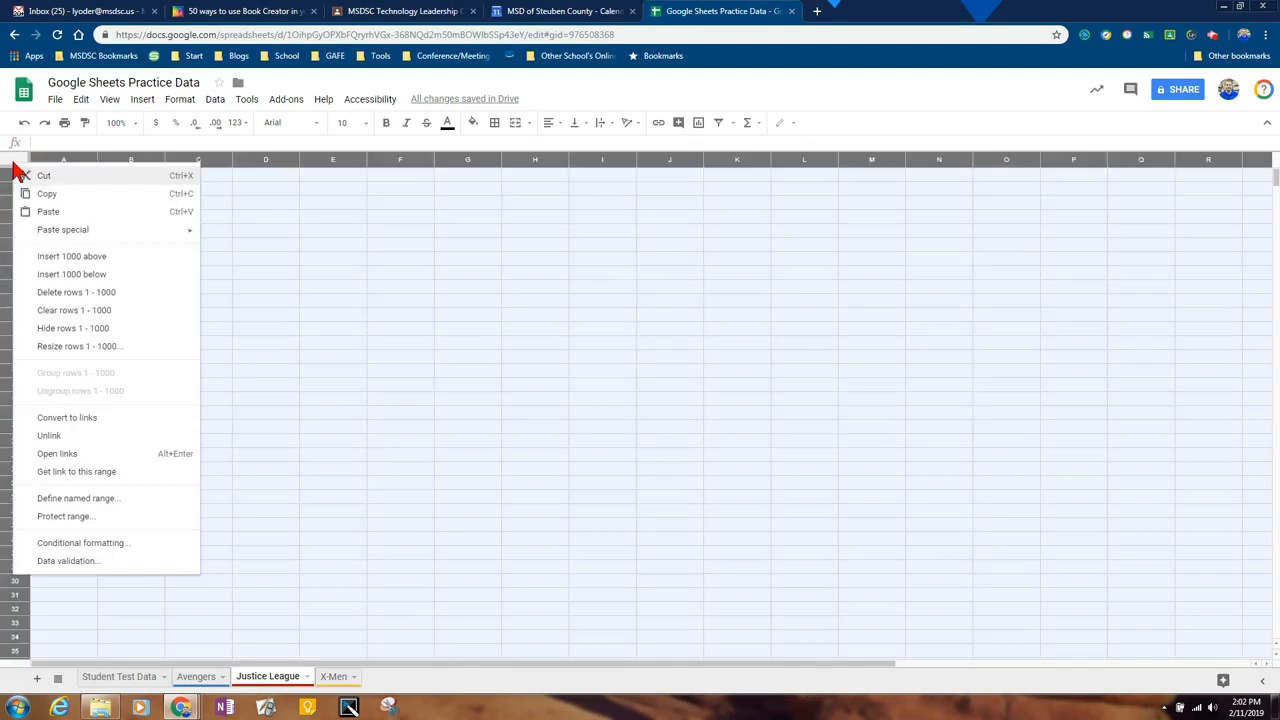
left_click(43, 211)
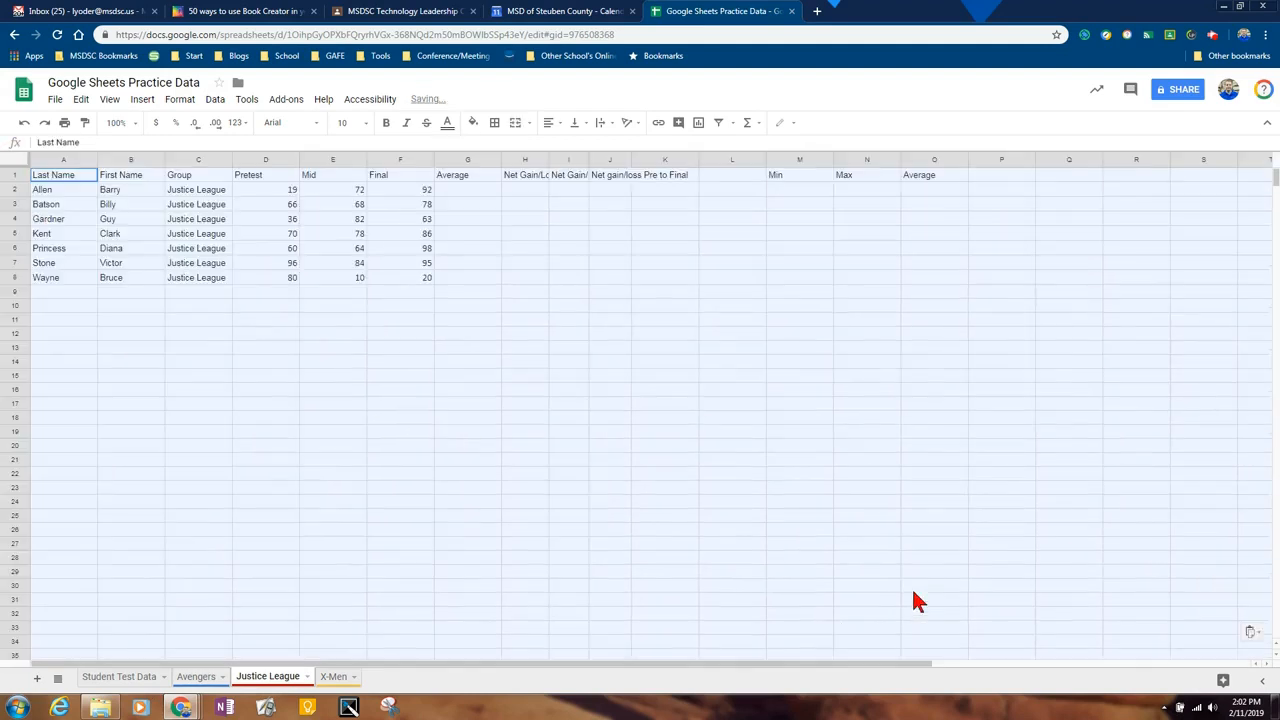
left_click(1010, 487)
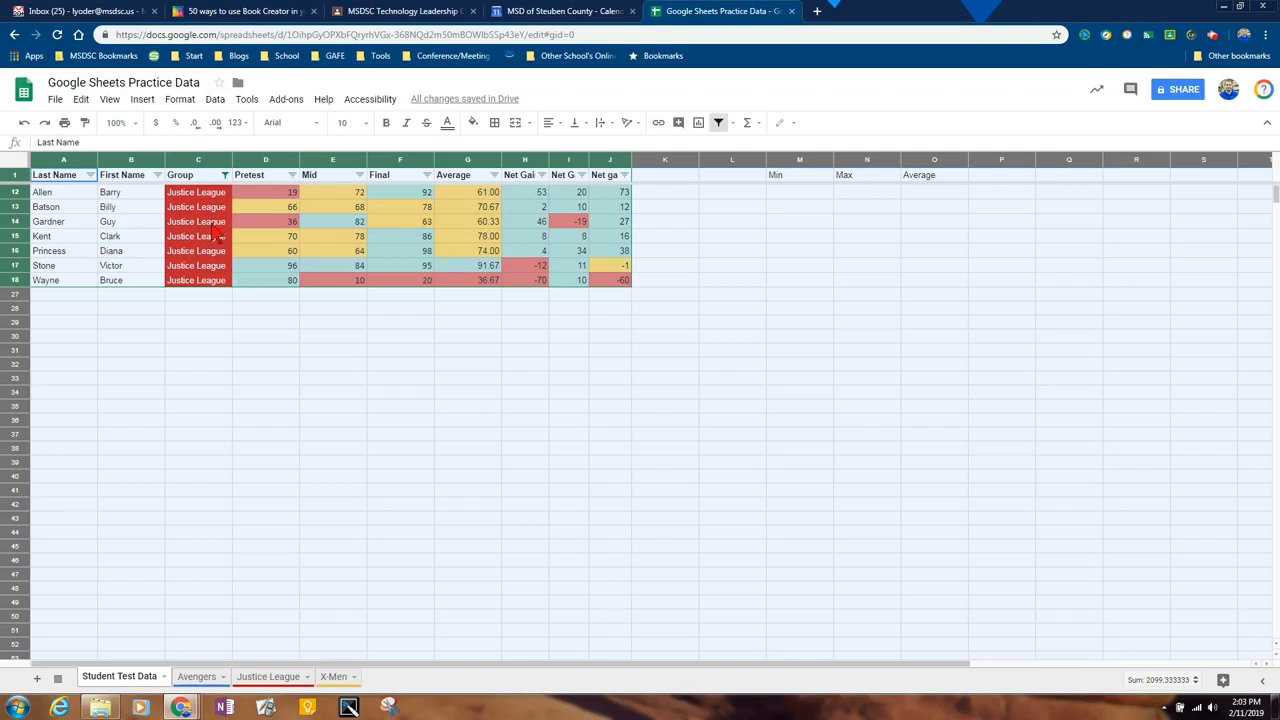
Step: Filter Student Test Data's Group column to only X-Men, and copy the whole filtered sheet into the X-Men sheet starting at cell A1
left_click(225, 175)
left_click(86, 354)
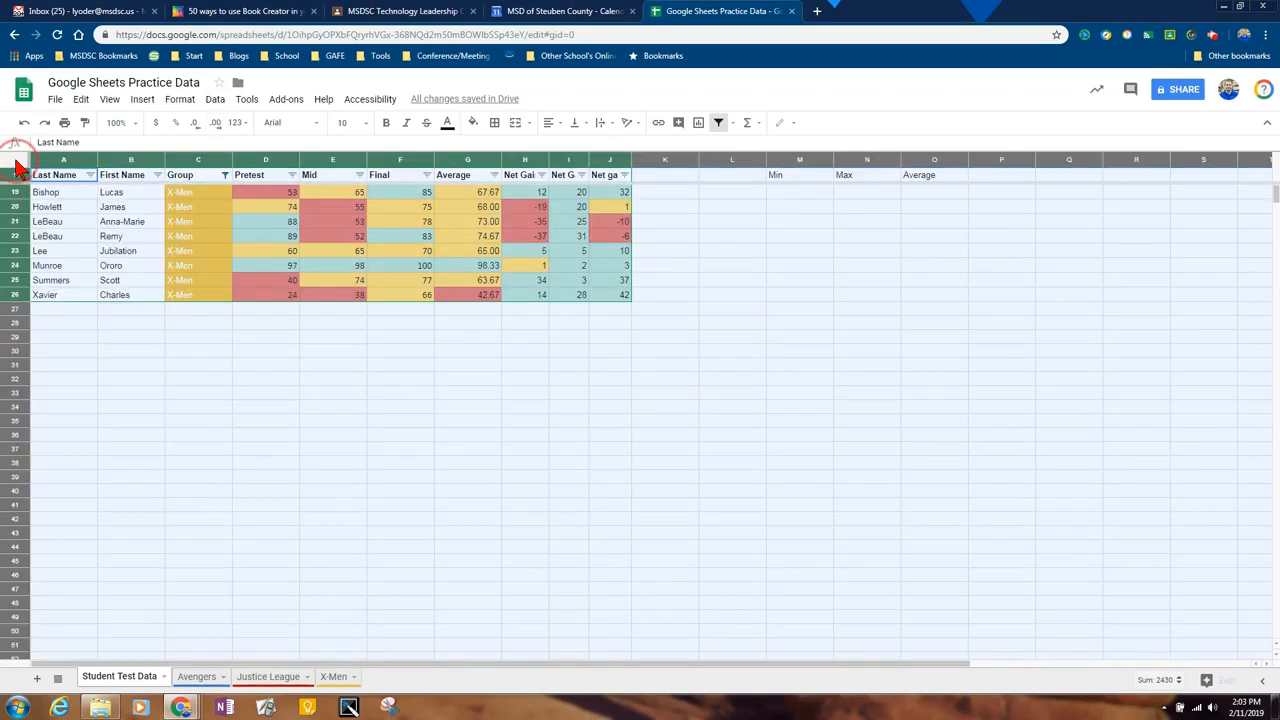
right_click(15, 161)
left_click(37, 192)
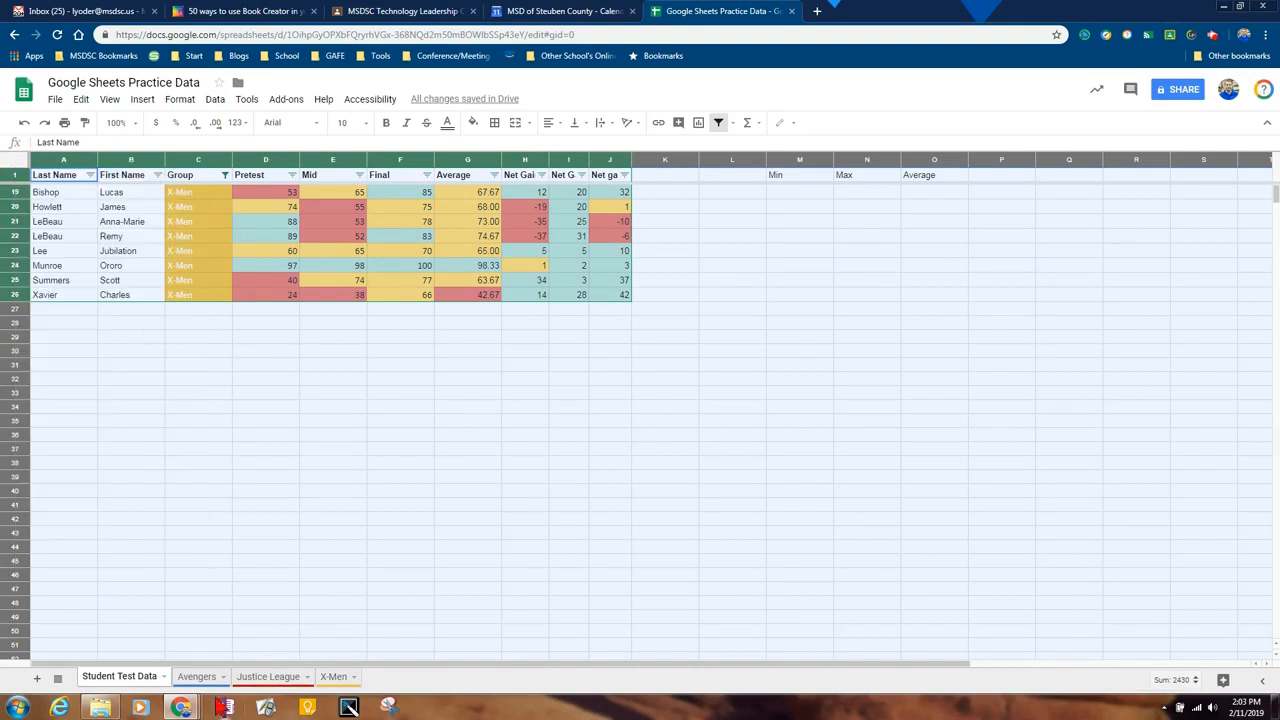
left_click(333, 677)
right_click(72, 177)
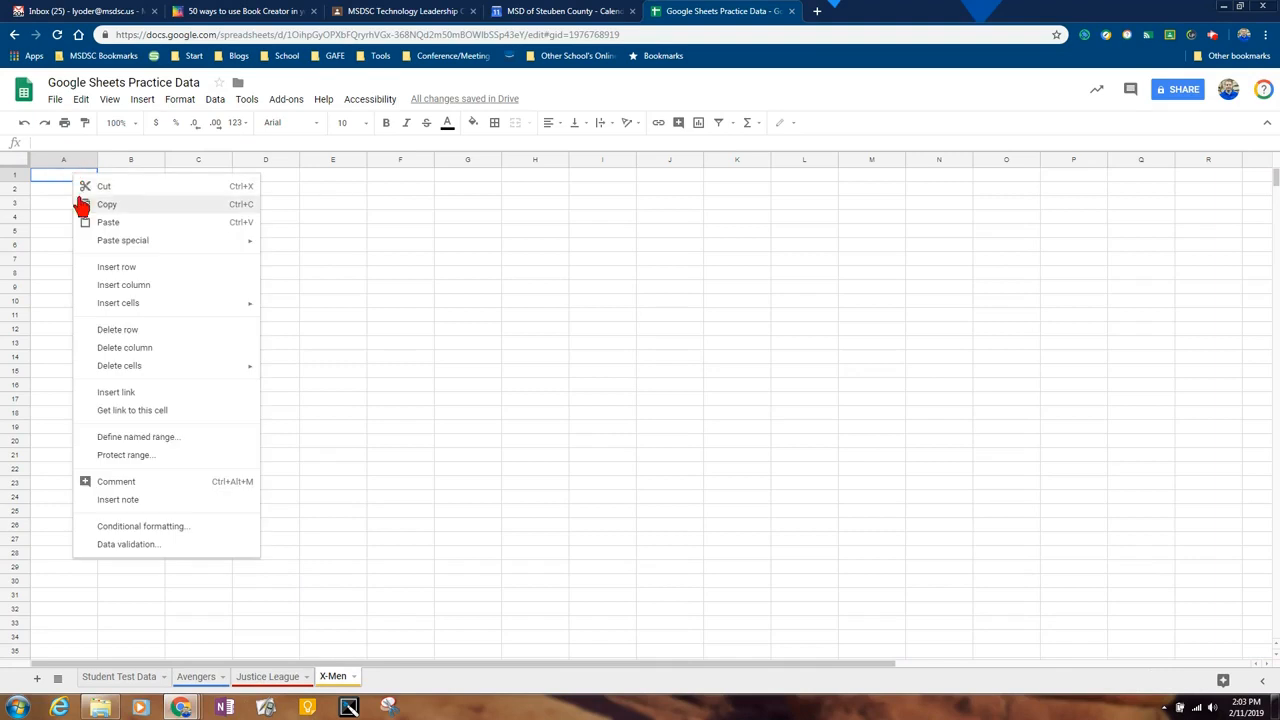
left_click(97, 220)
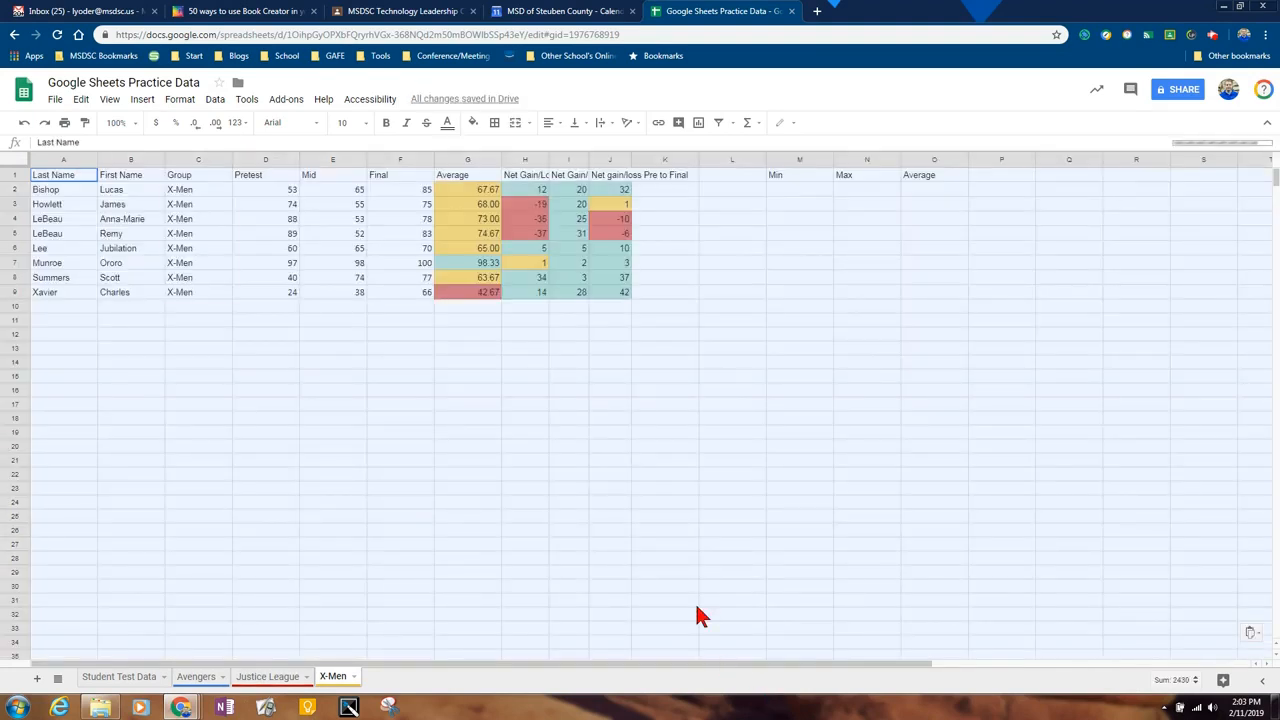
left_click(822, 533)
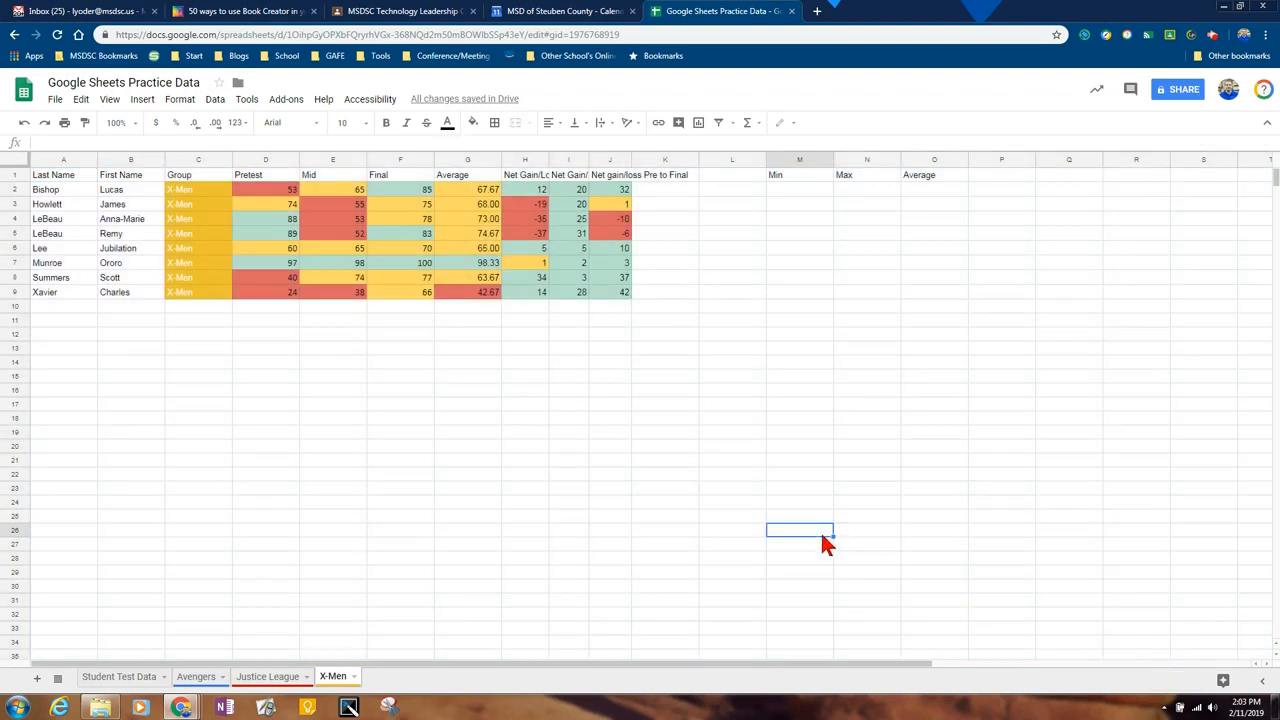
Step: Review the pasted data on the Avengers, Justice League and X-Men sheets
left_click(196, 677)
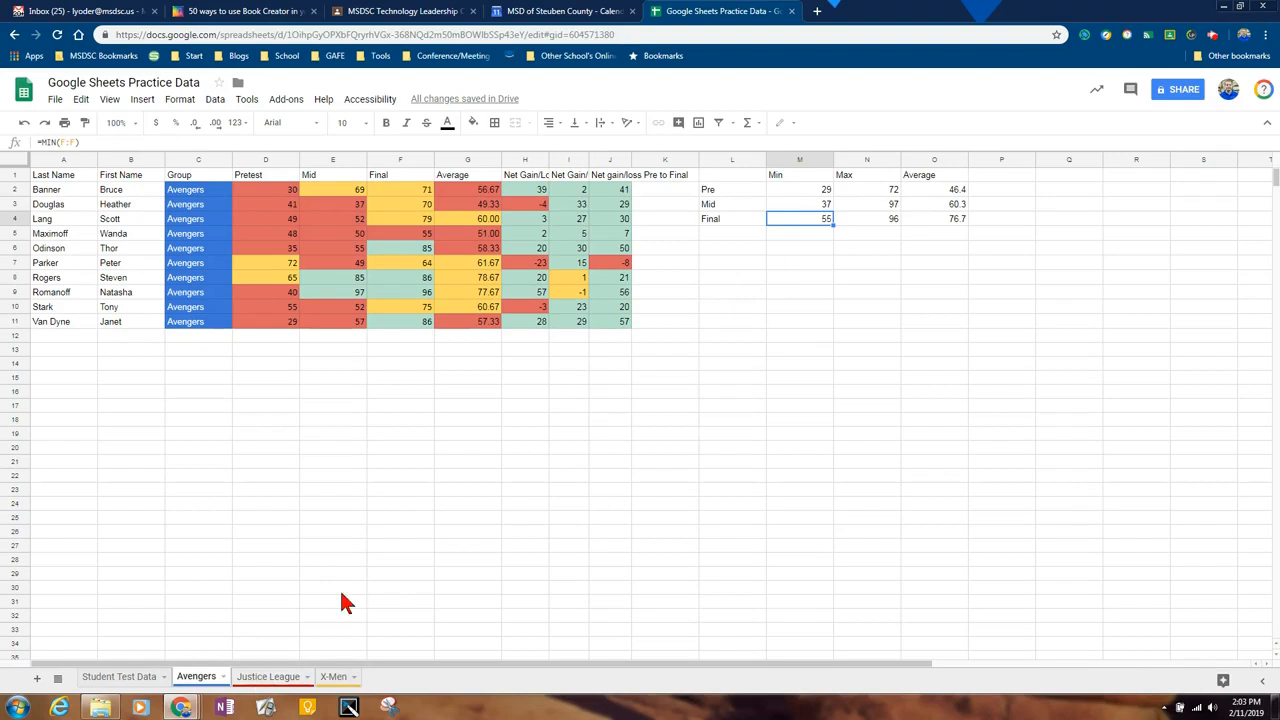
left_click(268, 677)
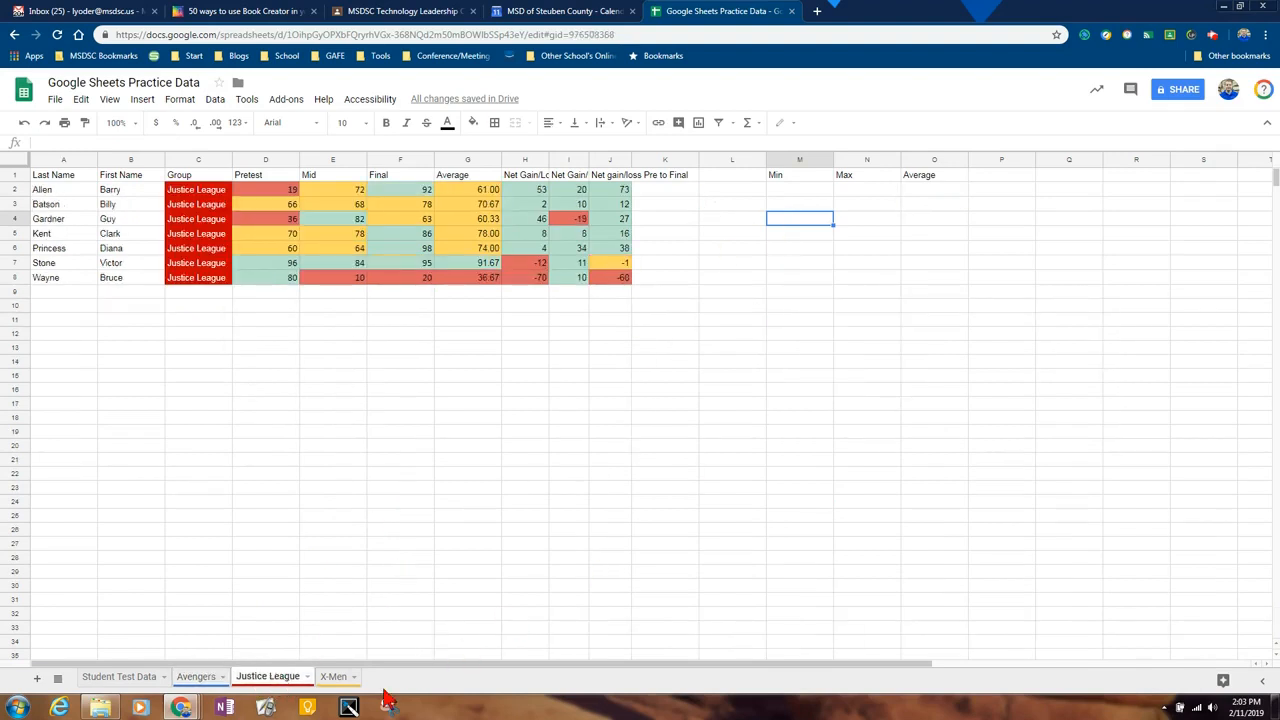
left_click(333, 677)
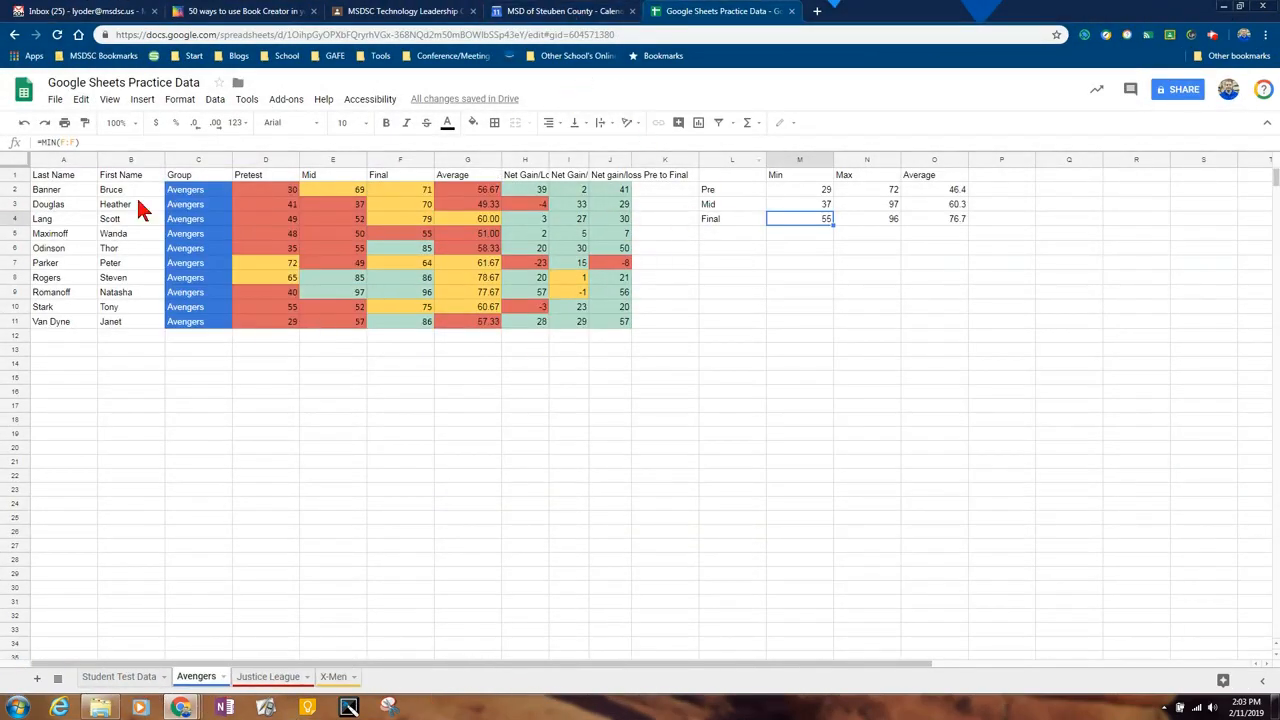
Step: Return to Student Test Data, reselect all values in the Group filter, and turn off the sheet's filter
left_click(140, 679)
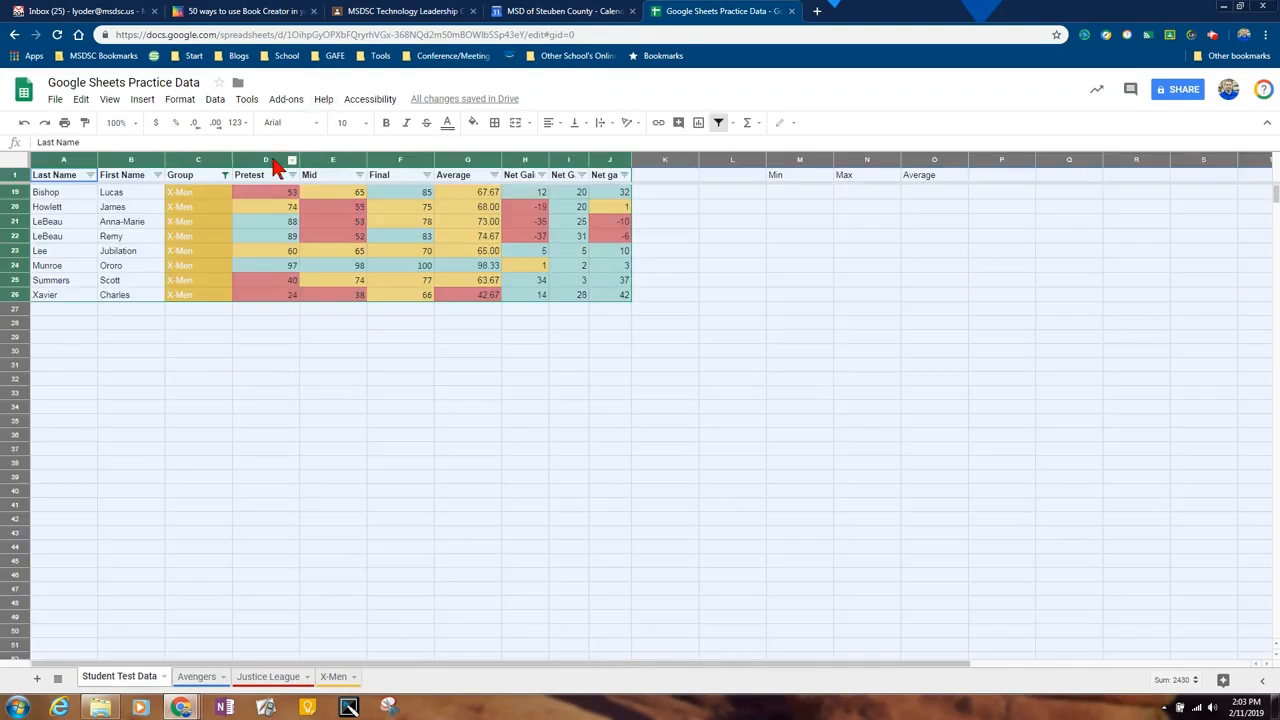
left_click(225, 176)
left_click(74, 277)
left_click(70, 426)
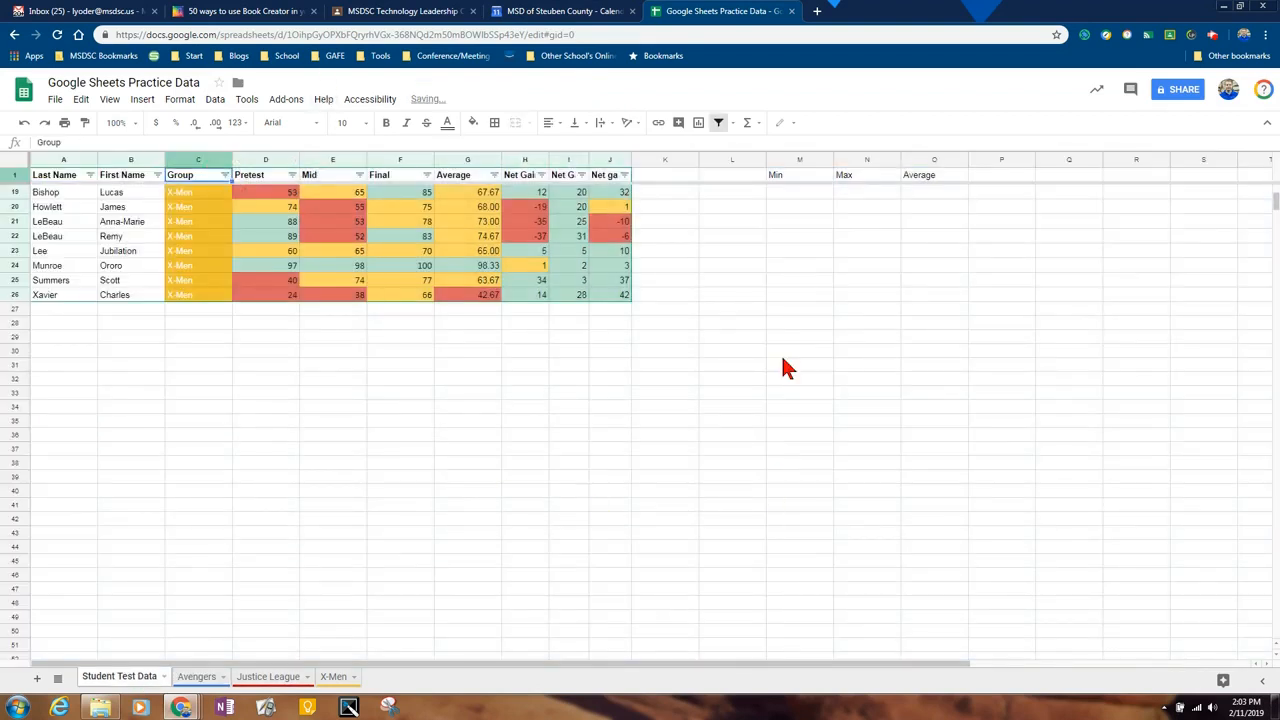
left_click(720, 128)
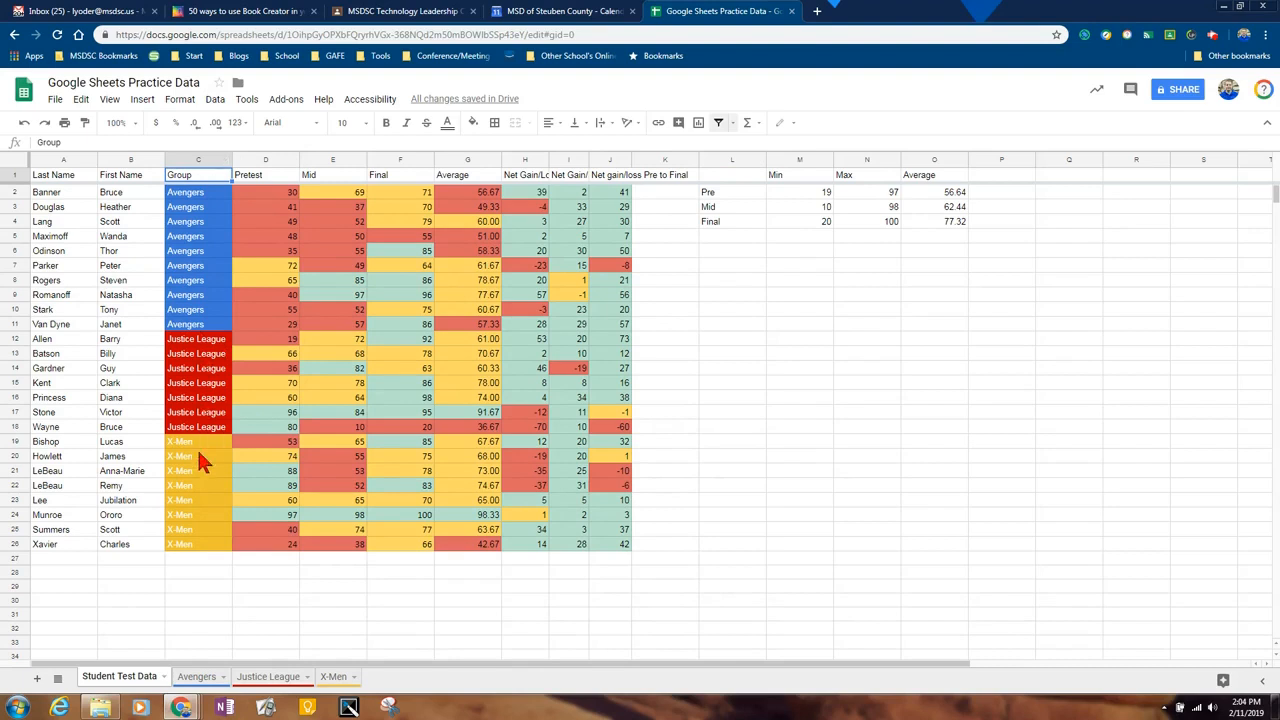
left_click(735, 195)
left_click(715, 195)
left_click(952, 222, "shift")
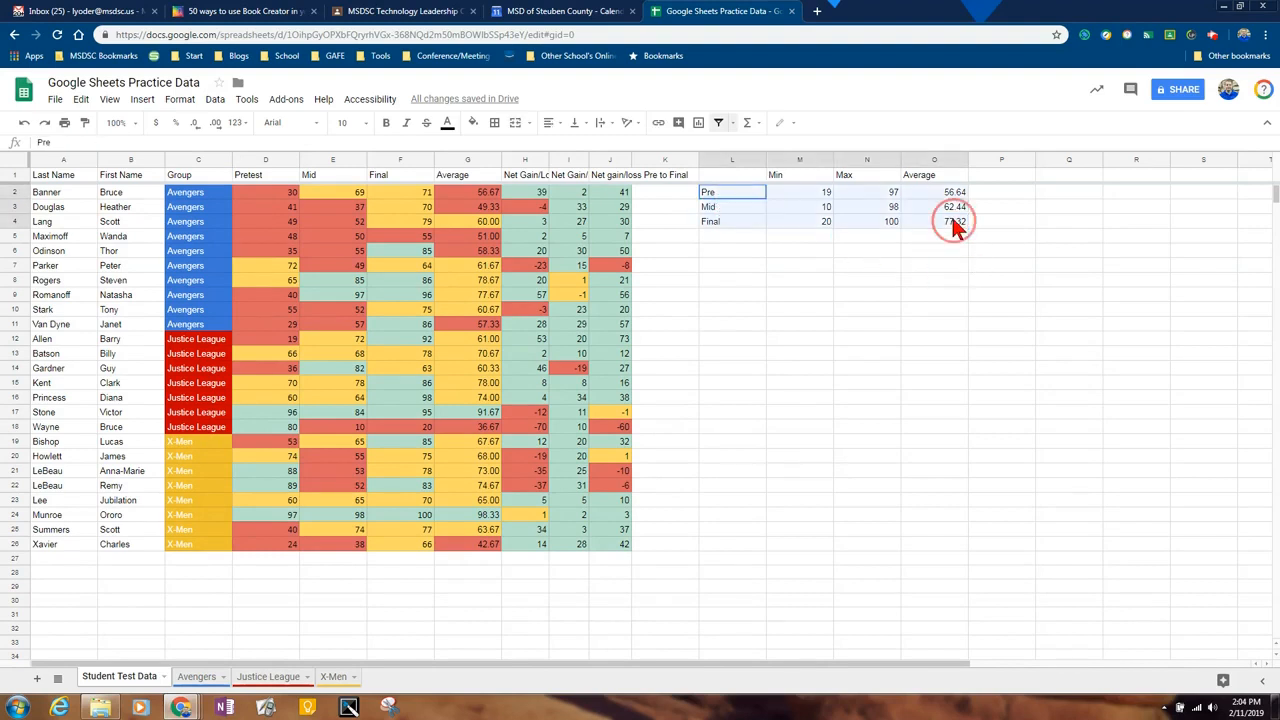
right_click(955, 228)
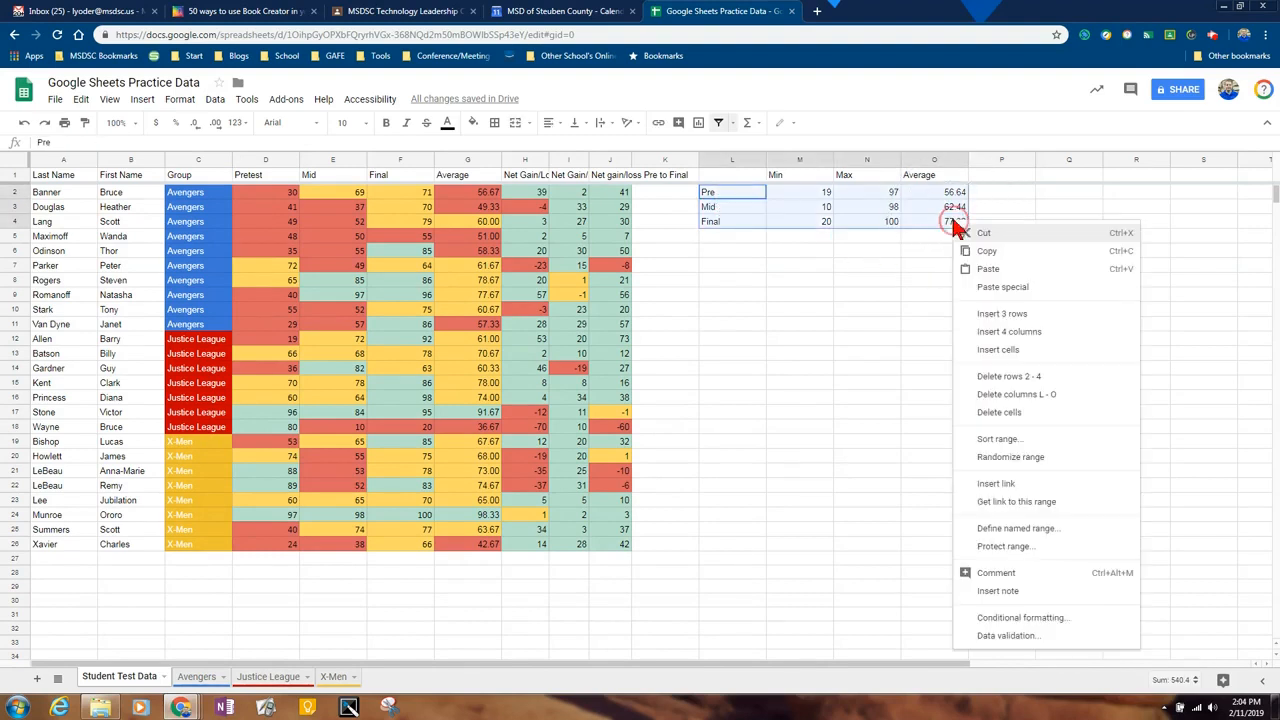
left_click(772, 337)
Step: Copy the Pre, Mid and Final summary range L2:O4 from the Student Test Data sheet
left_click(745, 196)
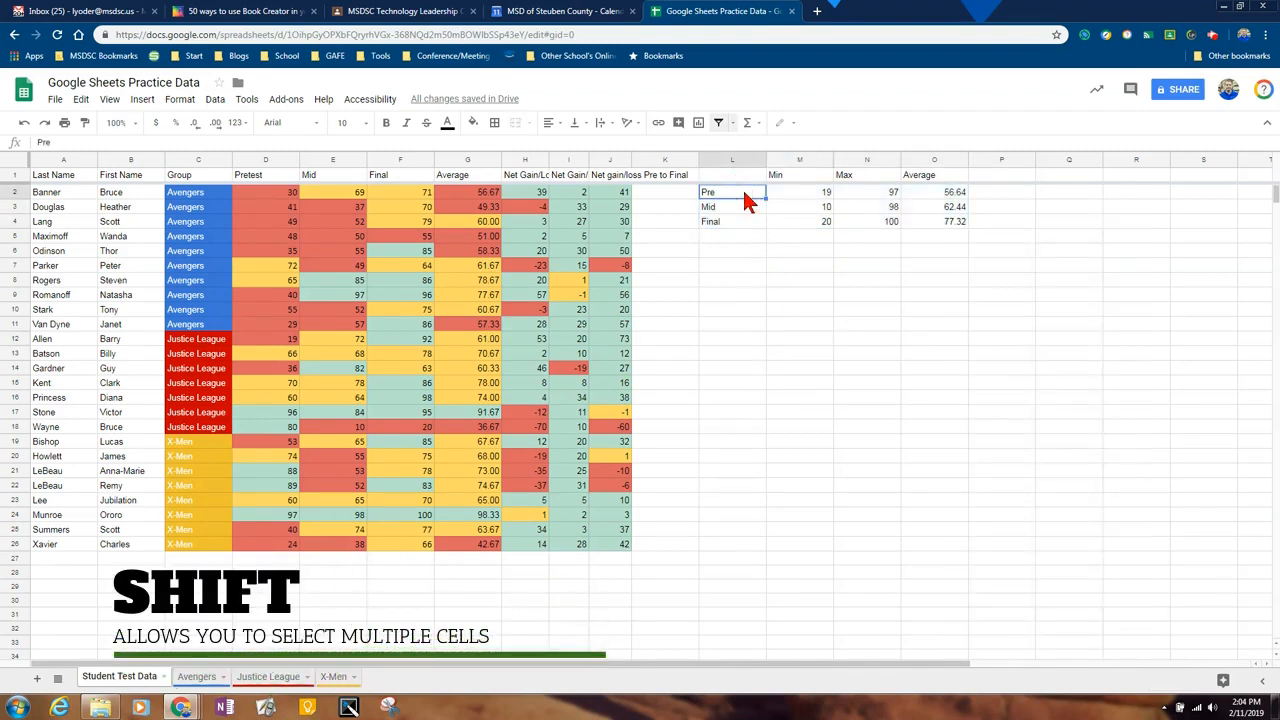
left_click(955, 226, "shift")
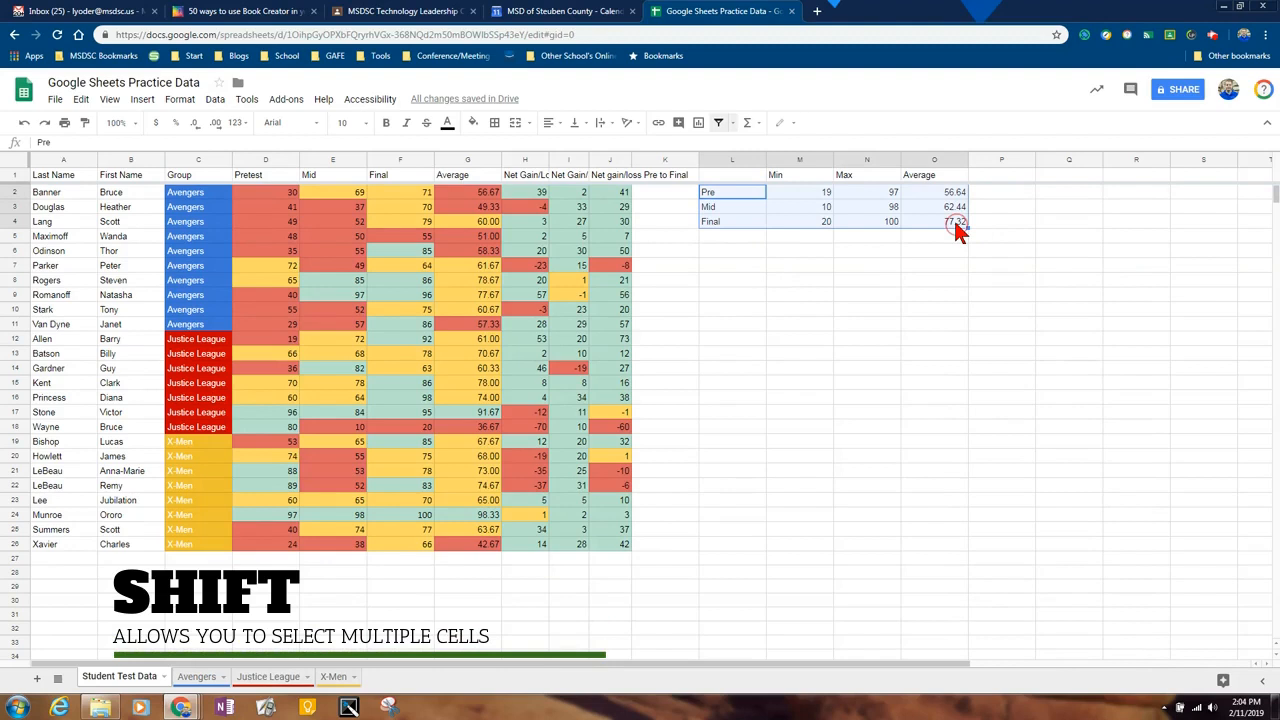
right_click(955, 226)
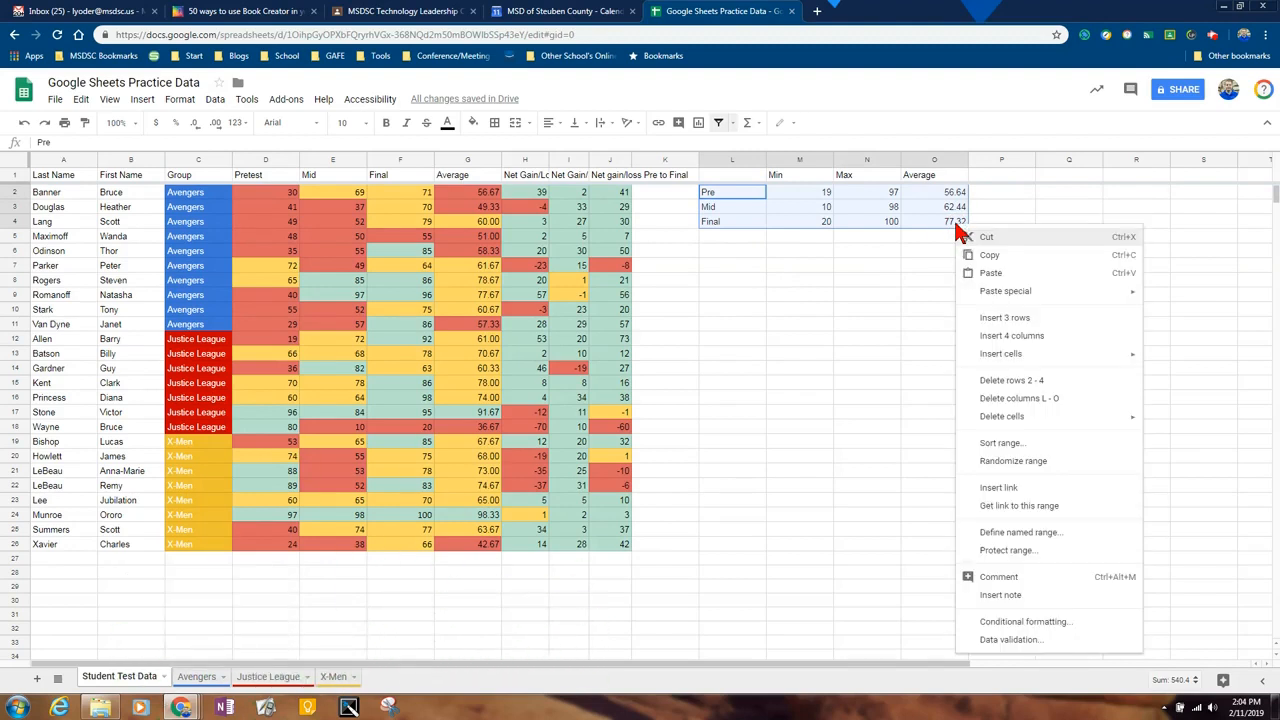
left_click(987, 258)
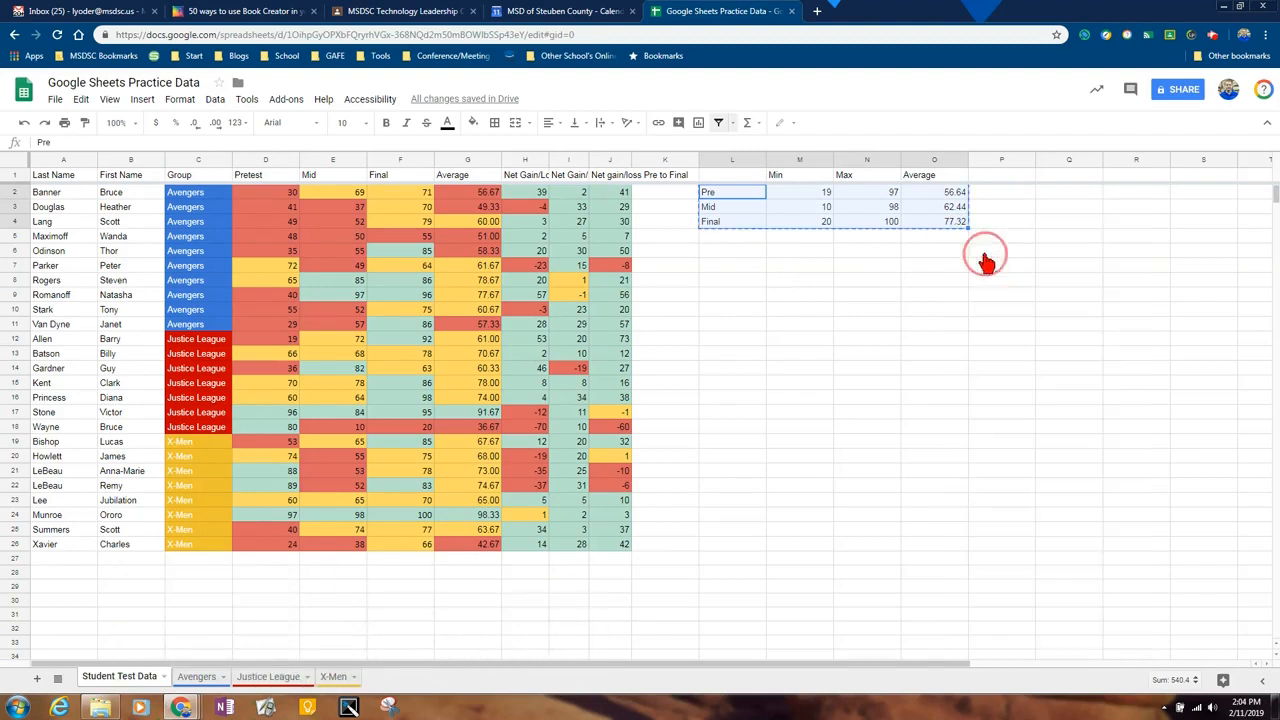
Step: Paste only the formulas of the copied summary range into the Justice League sheet starting at cell L2
left_click(268, 677)
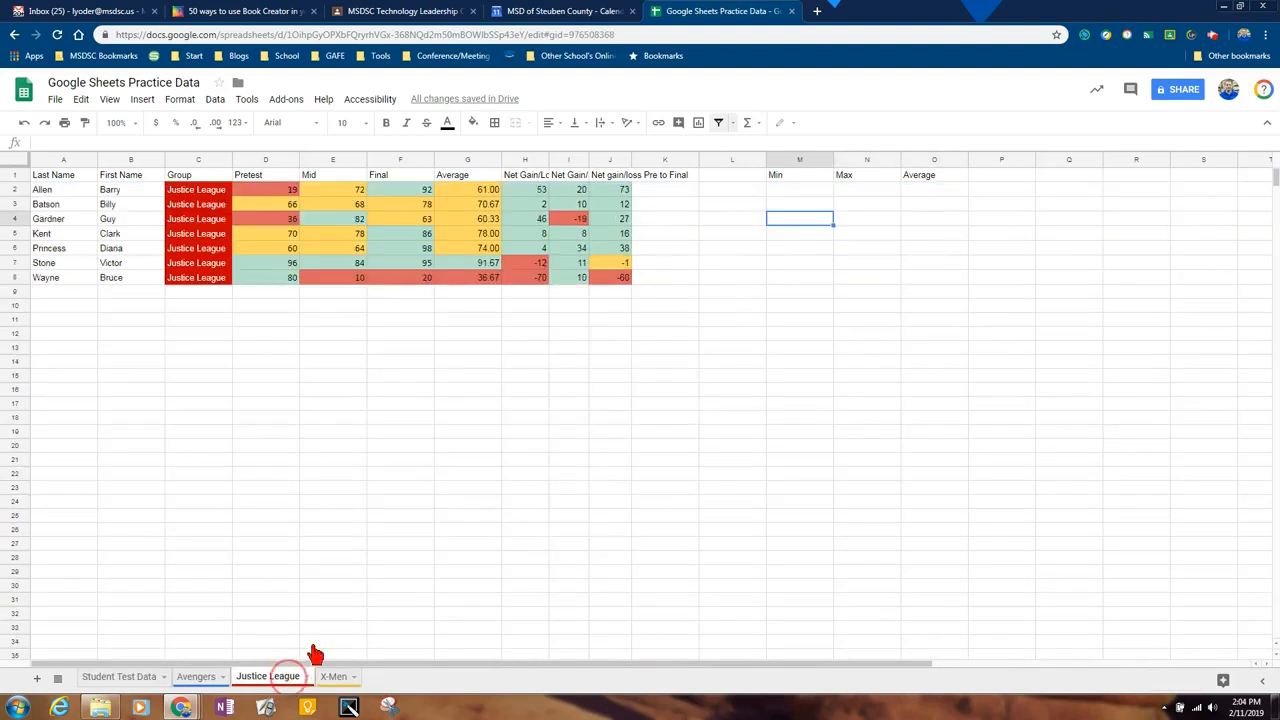
left_click(728, 196)
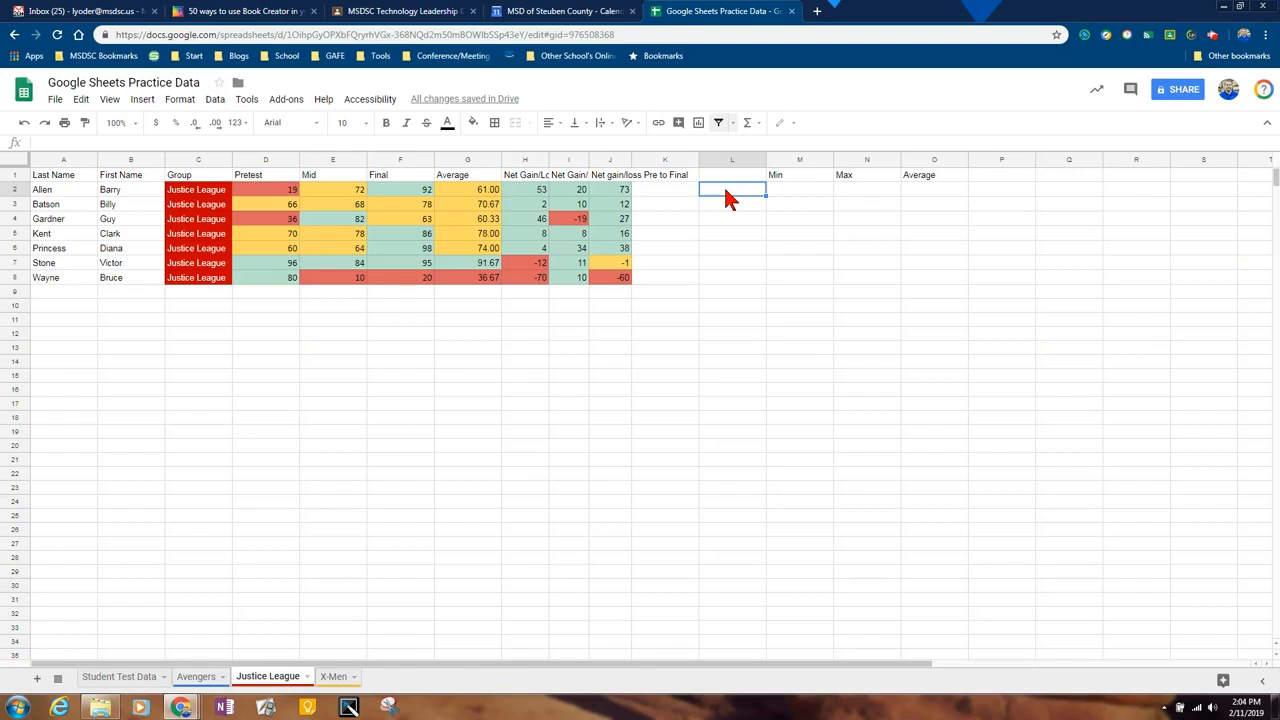
right_click(727, 197)
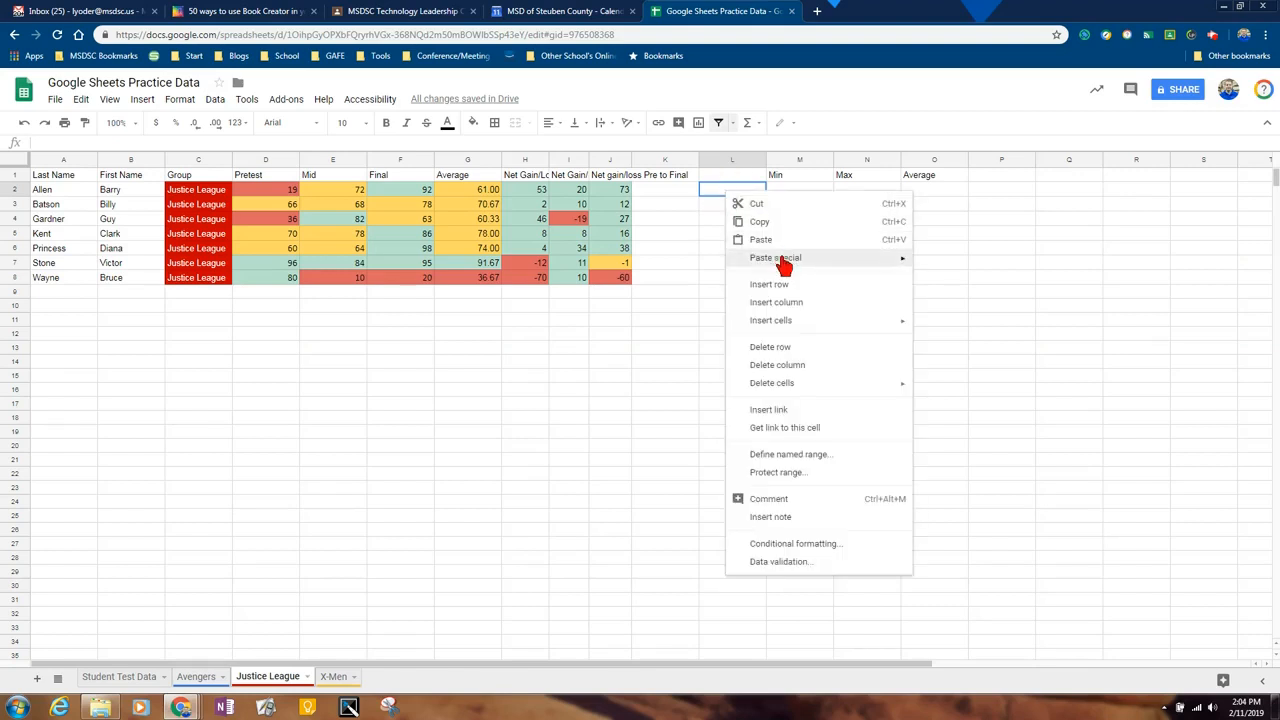
mouse_move(803, 262)
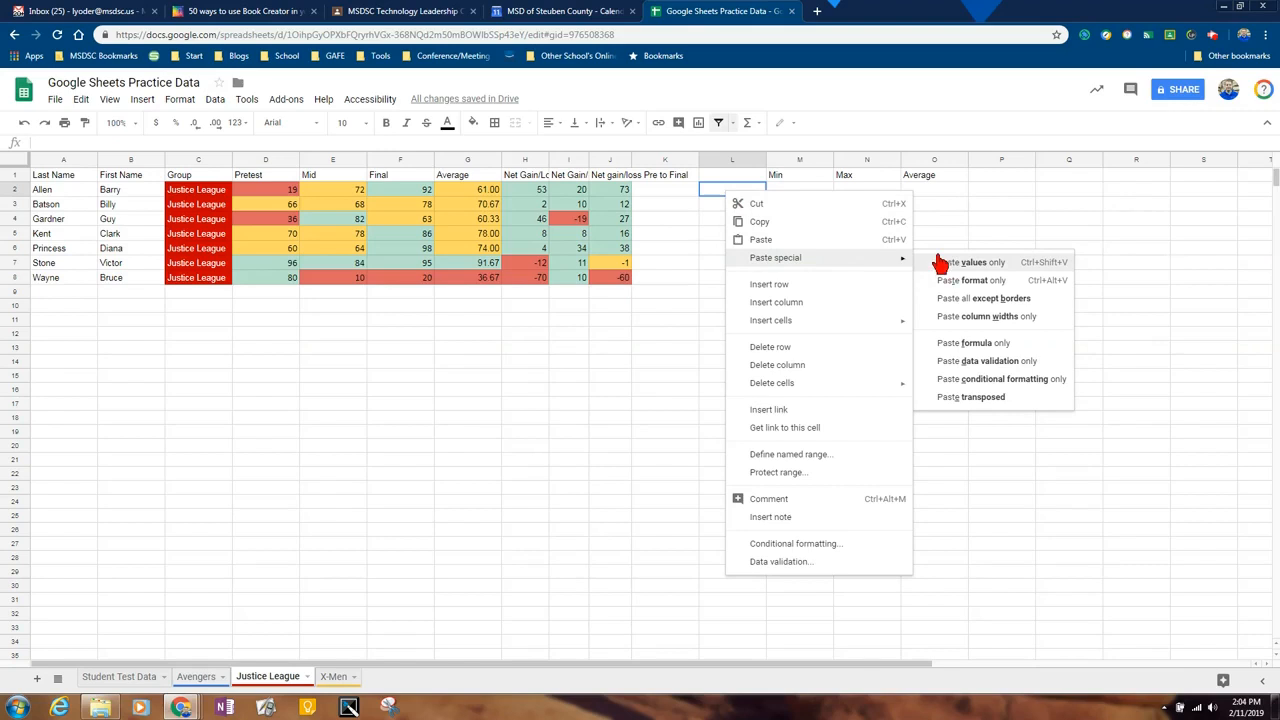
left_click(1000, 345)
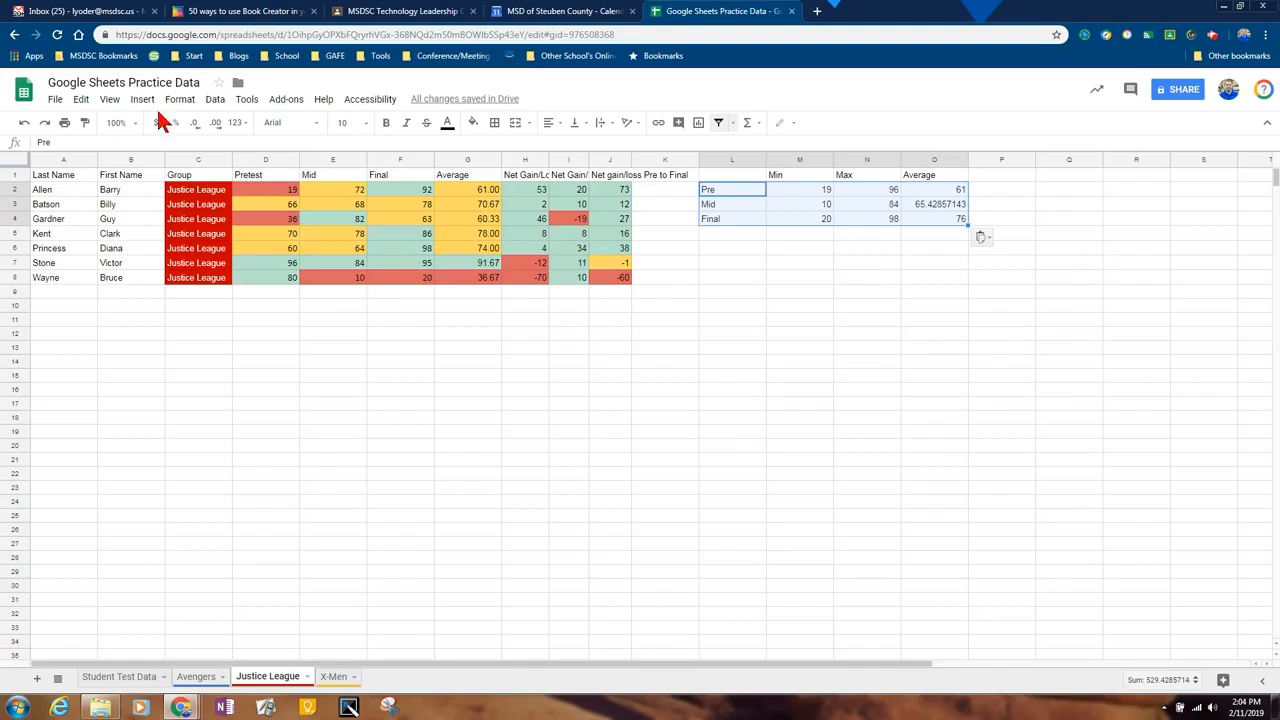
Step: Paste the copied summary range as formulas only into the X-Men sheet starting at cell L2
left_click(333, 676)
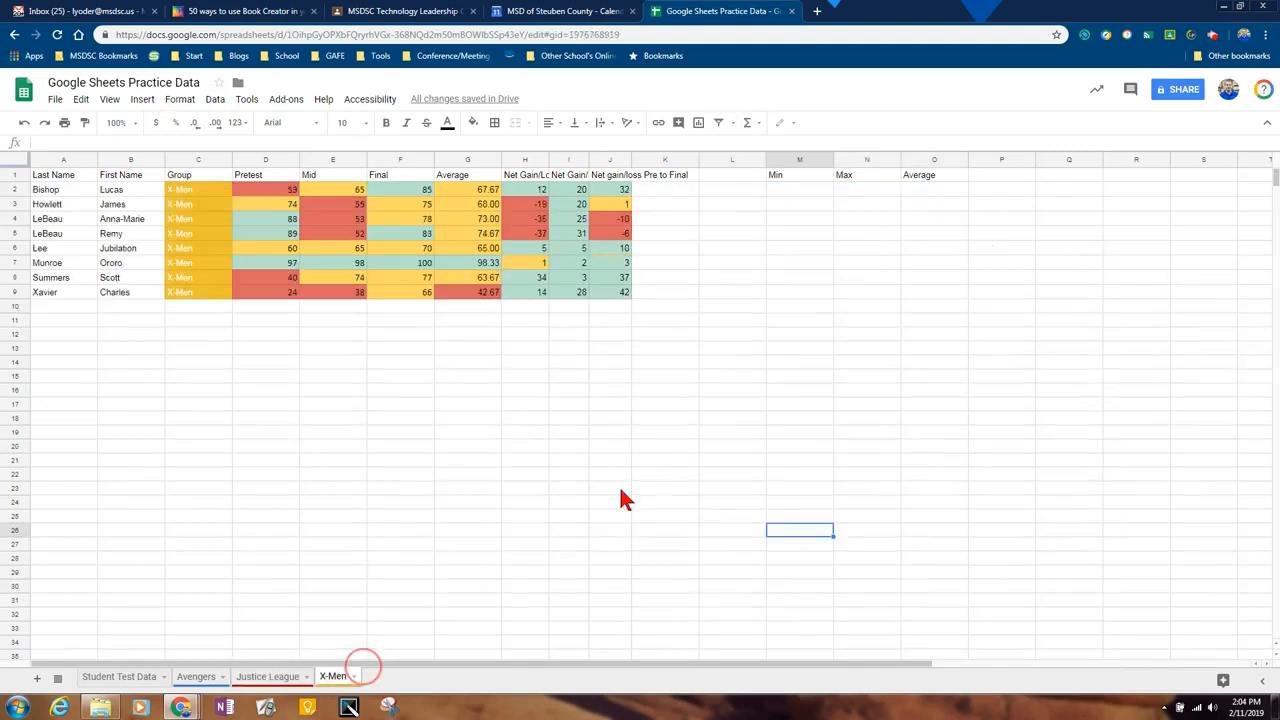
right_click(755, 196)
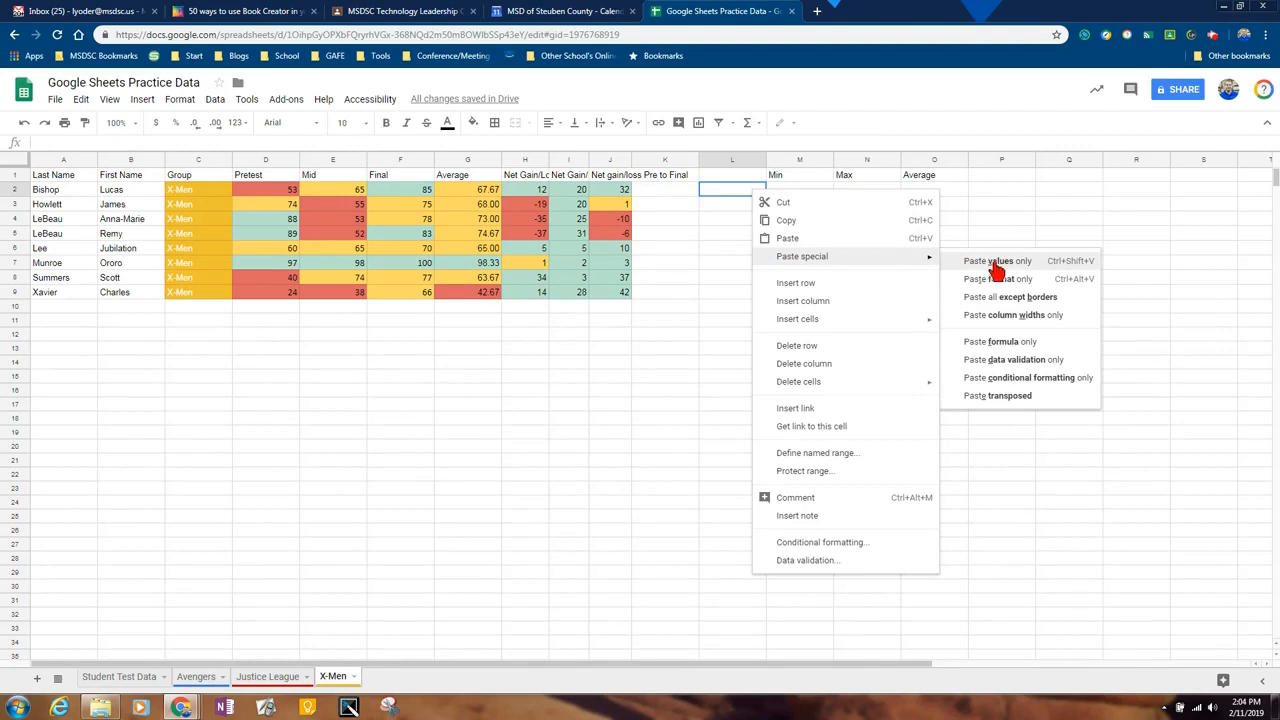
left_click(1014, 340)
left_click(1118, 366)
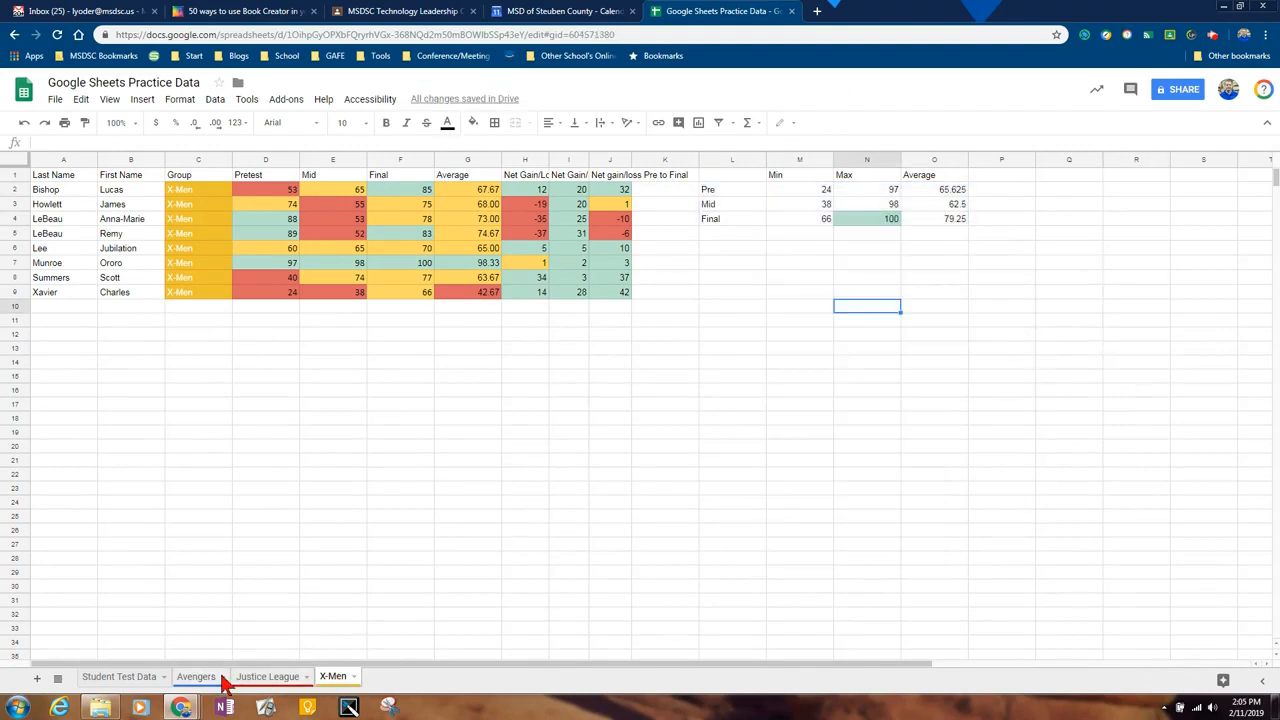
Step: Review the summary tables on the Avengers, Justice League and X-Men sheets, and return to Student Test Data
left_click(205, 679)
left_click(268, 680)
left_click(337, 680)
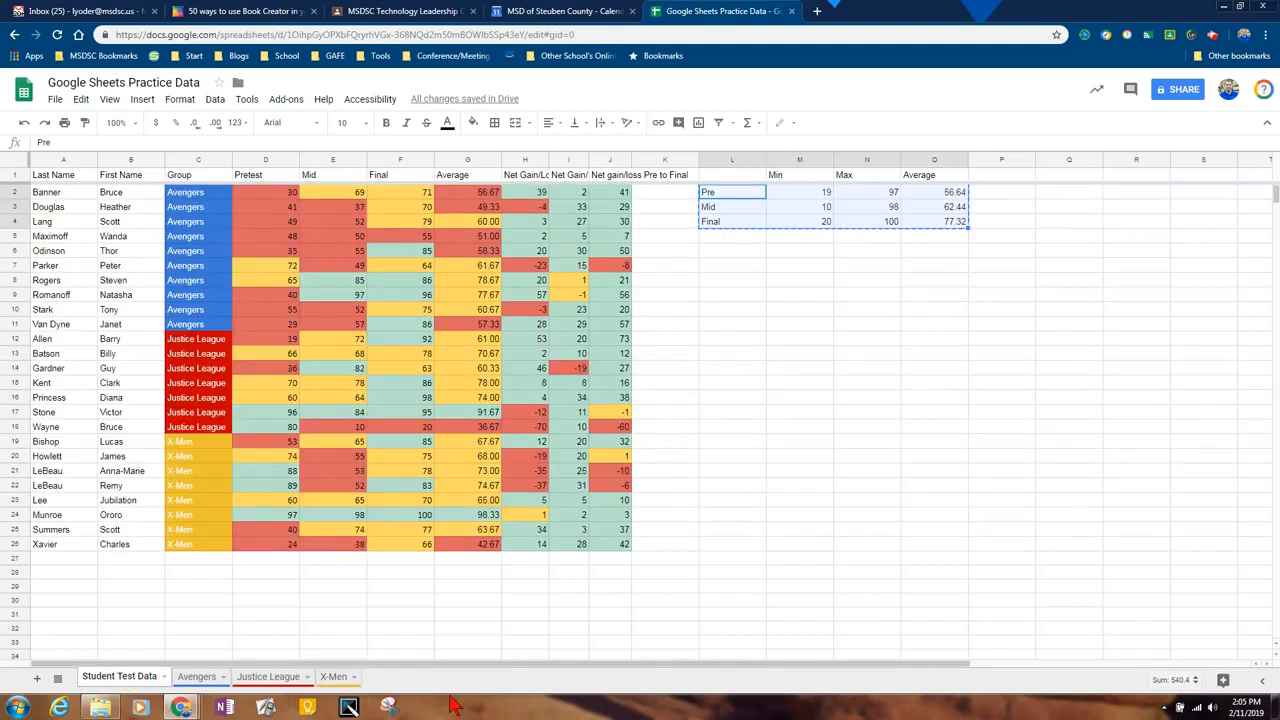
left_click(197, 677)
left_click(262, 677)
left_click(333, 677)
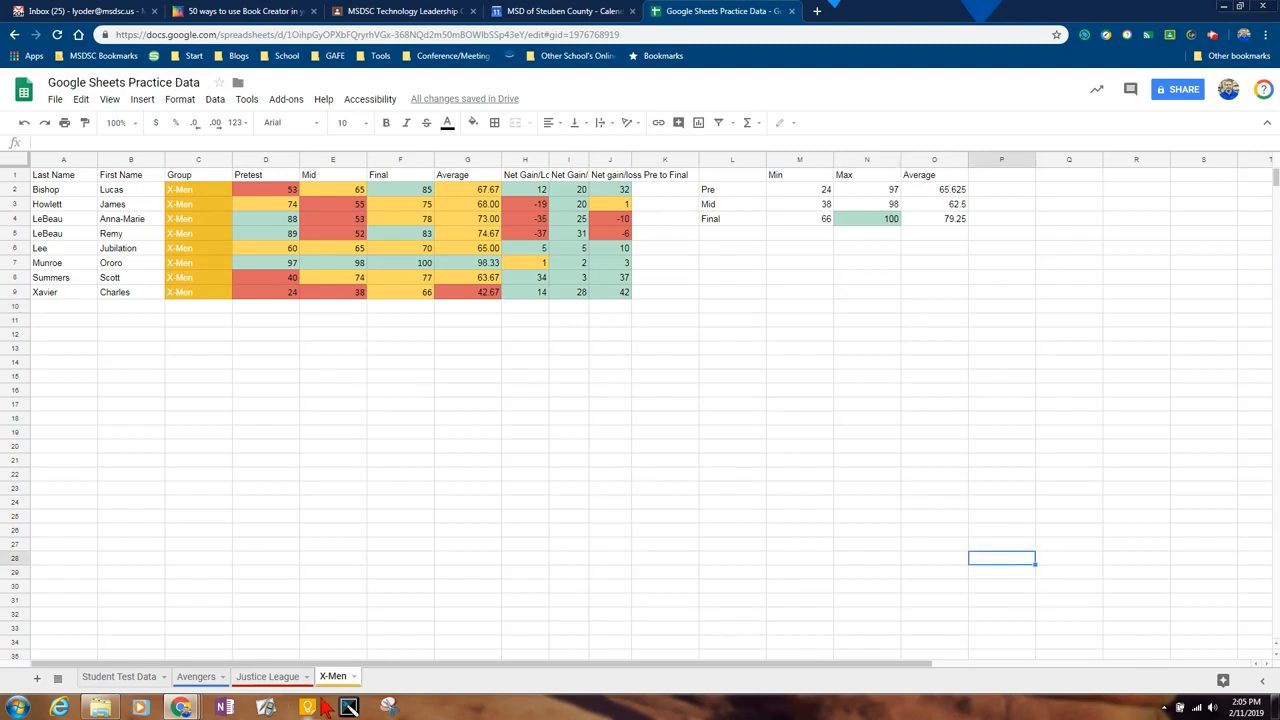
left_click(155, 677)
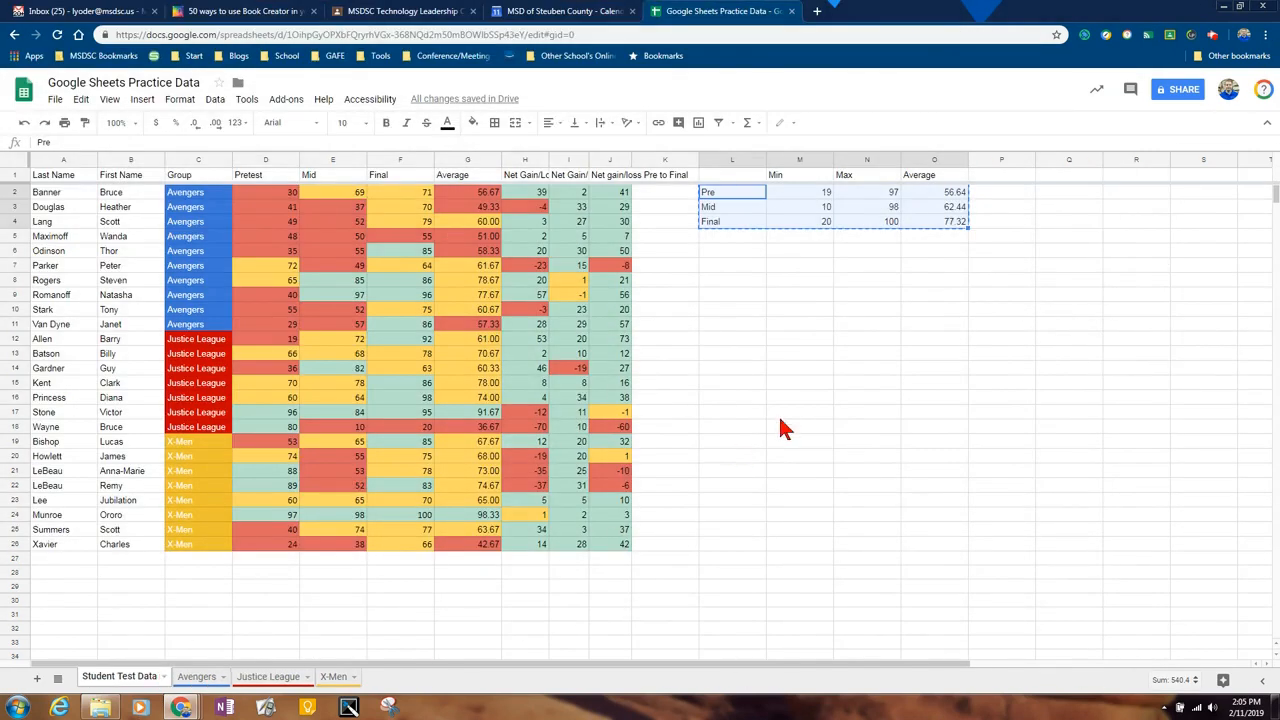
left_click(1076, 328)
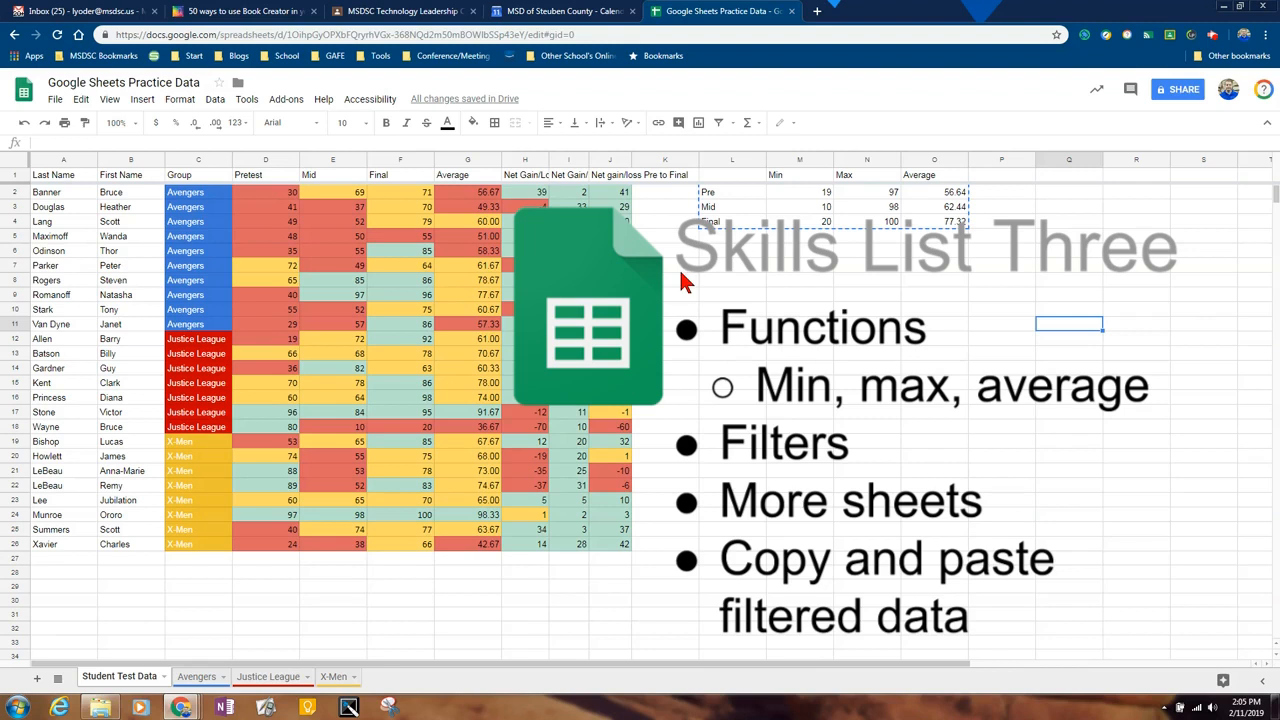
Step: Examine the formulas behind the Pre row's Min and Max values in the Student Test Data summary table
left_click(789, 192)
key("Right")
left_click(806, 194)
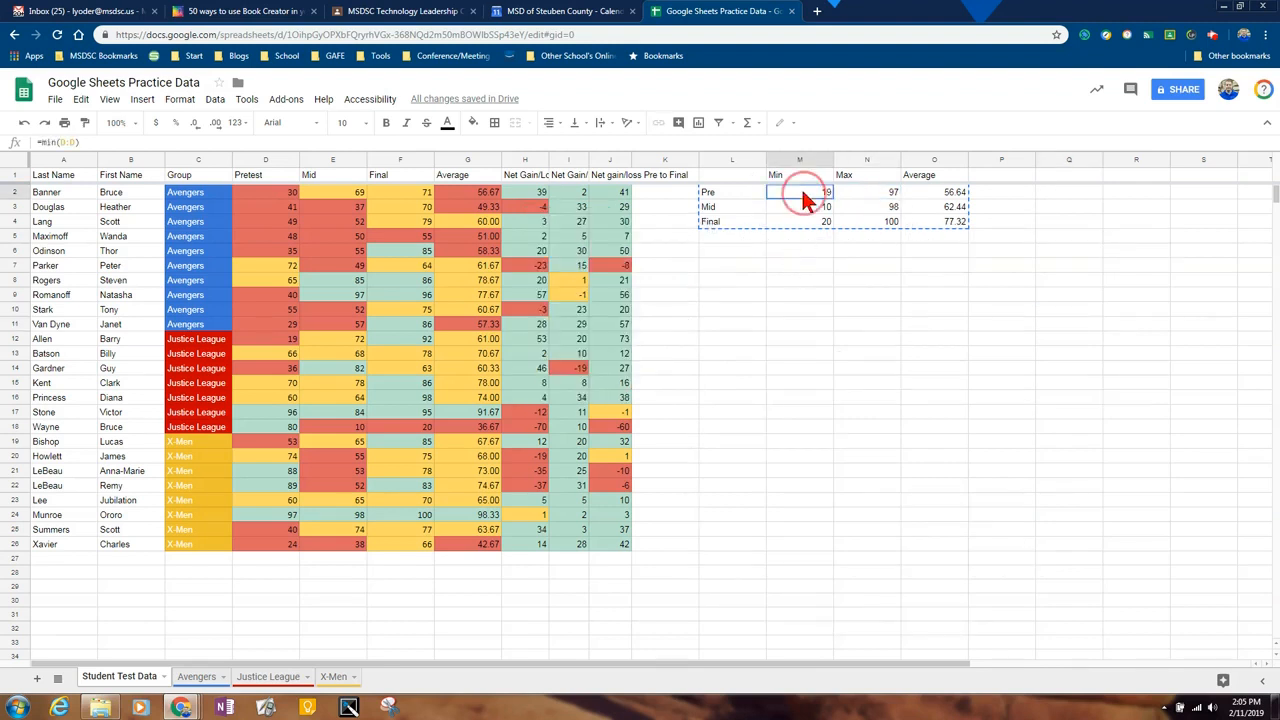
left_click(890, 194)
left_click(1090, 632)
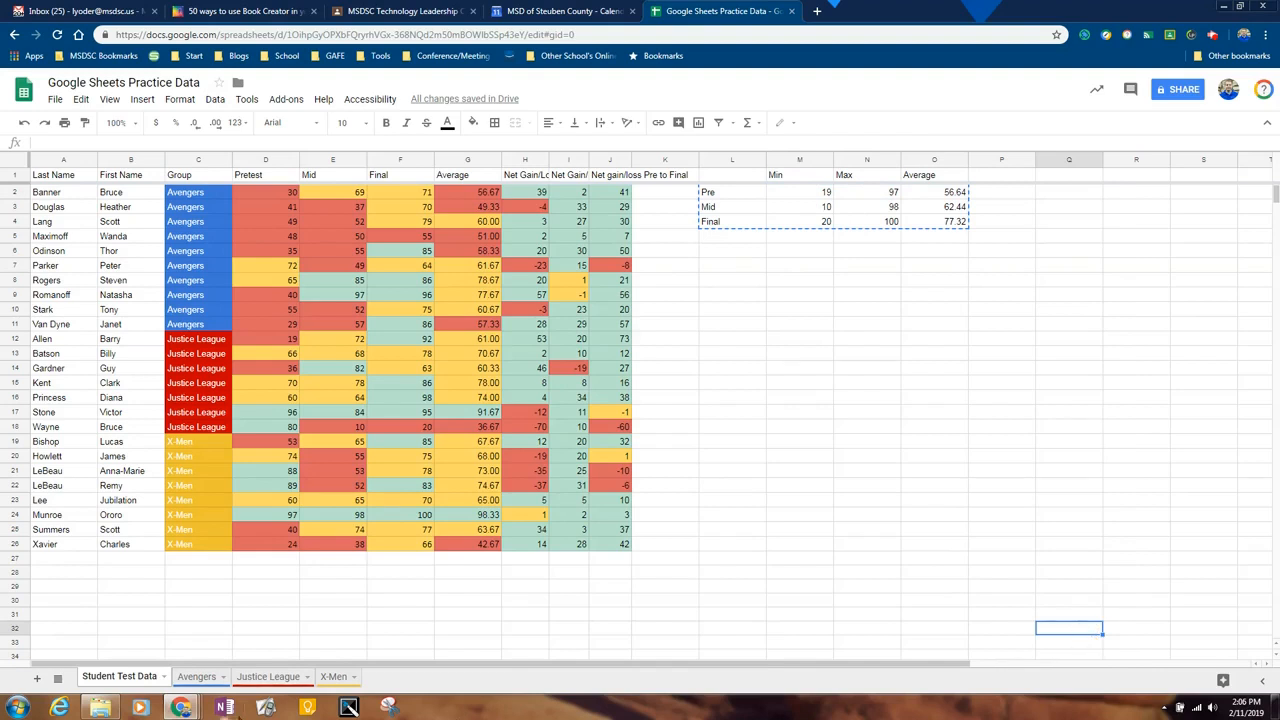
Step: Look through all three group sheets once more and go back to the Student Test Data sheet
left_click(205, 679)
left_click(268, 677)
left_click(333, 677)
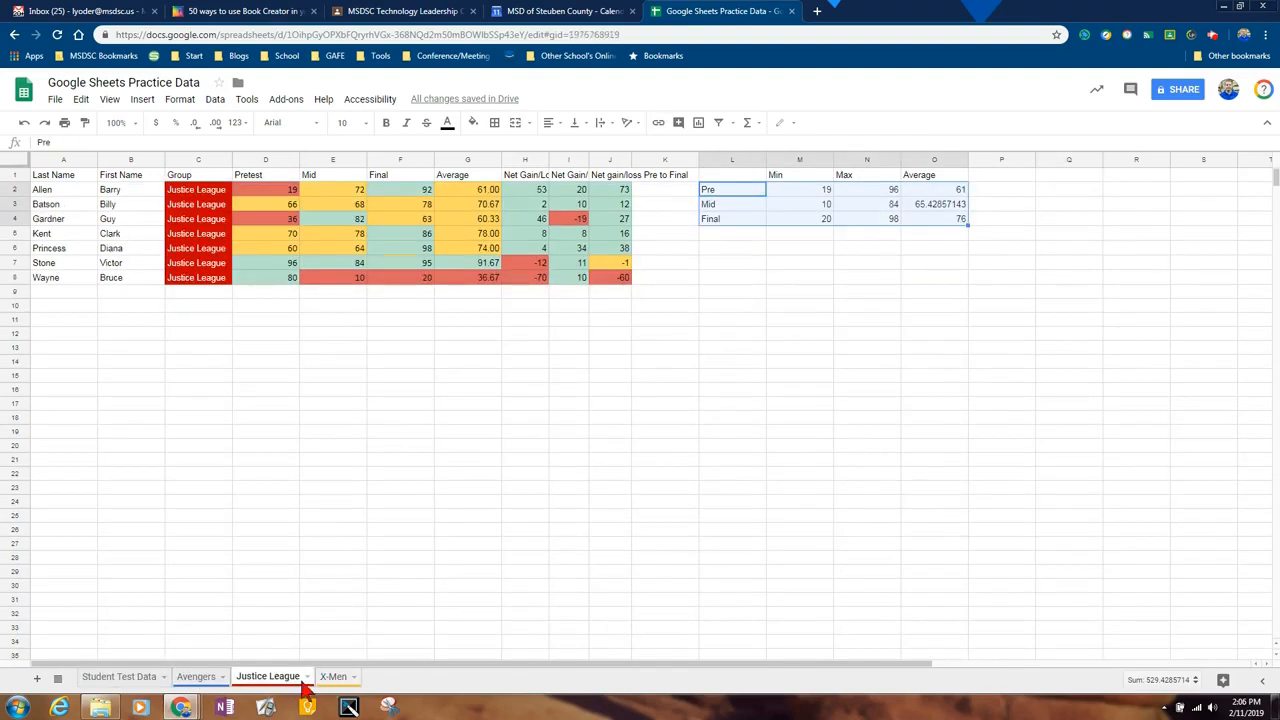
left_click(205, 677)
left_click(113, 680)
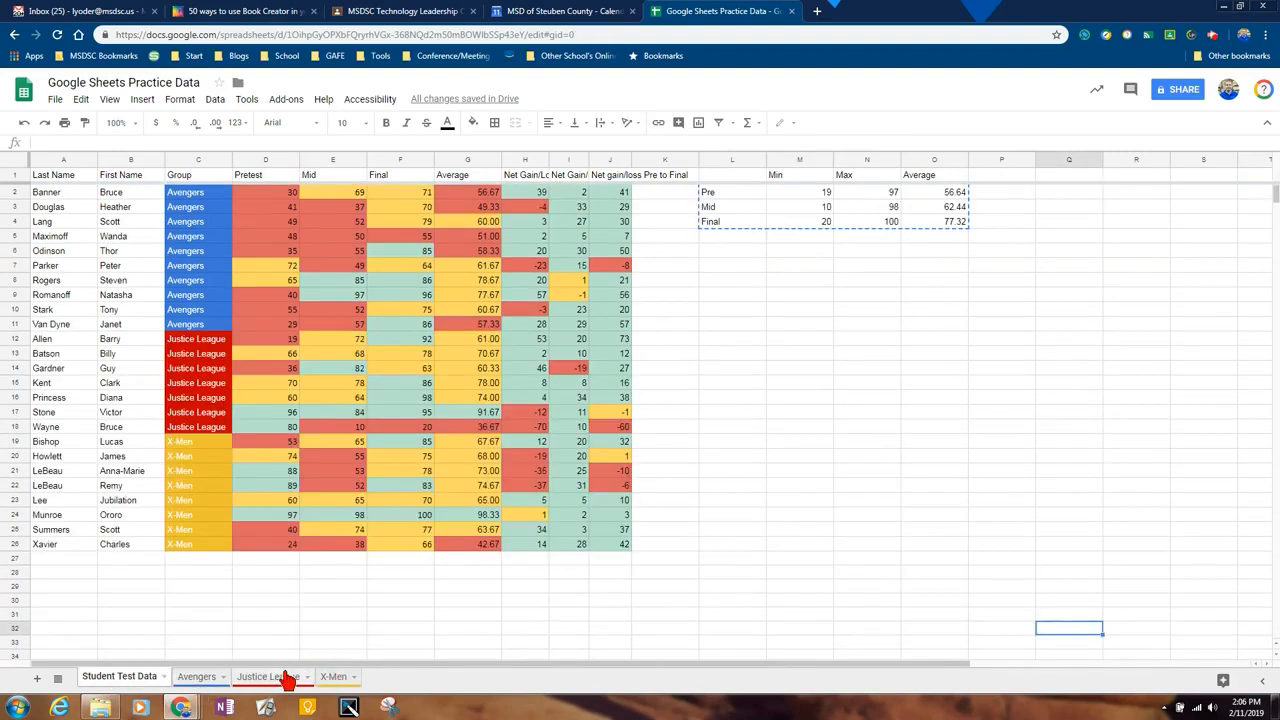
Step: Inspect the Pre label and the Final average formula in the X-Men summary table, and return to Student Test Data
left_click(336, 677)
left_click(752, 190)
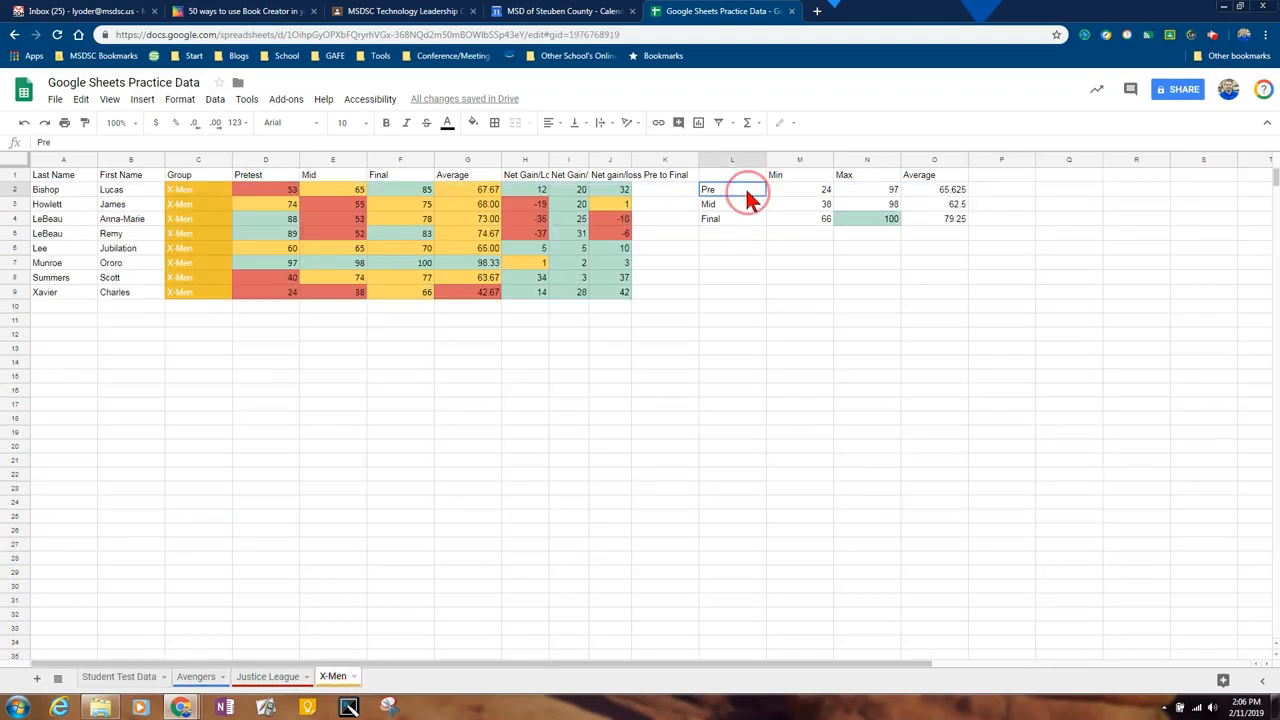
left_click(955, 228)
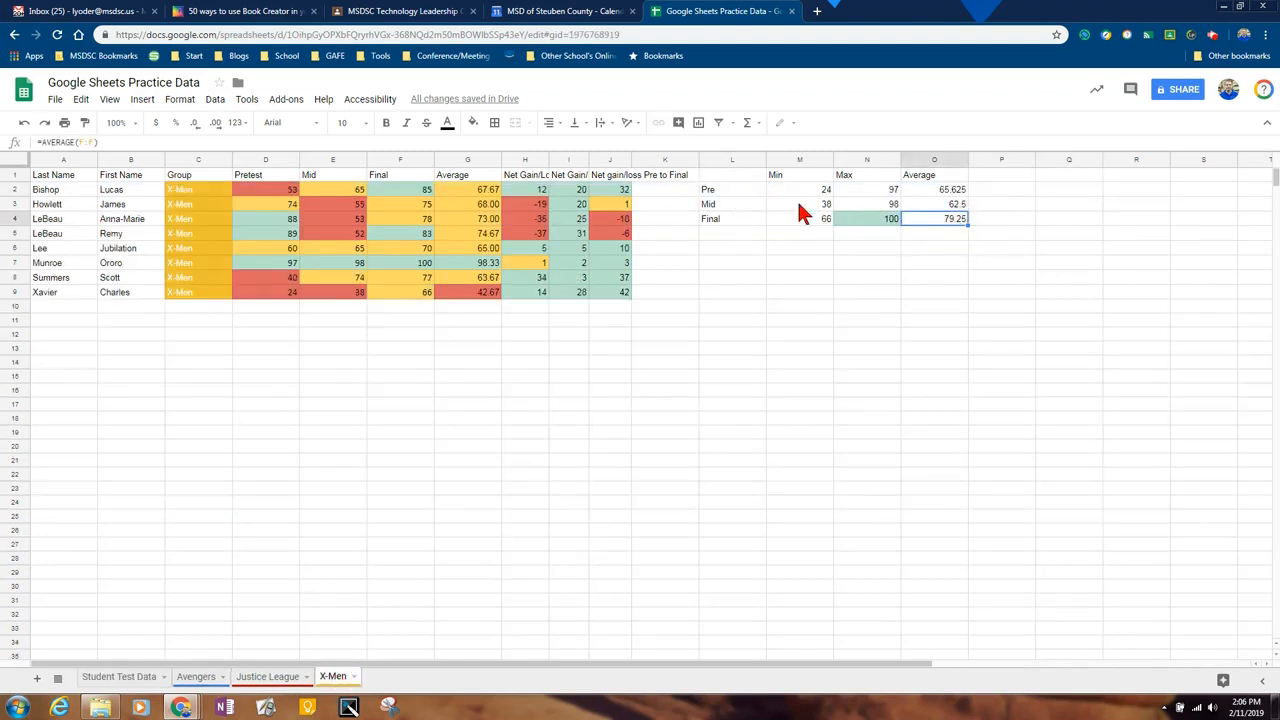
left_click(730, 189)
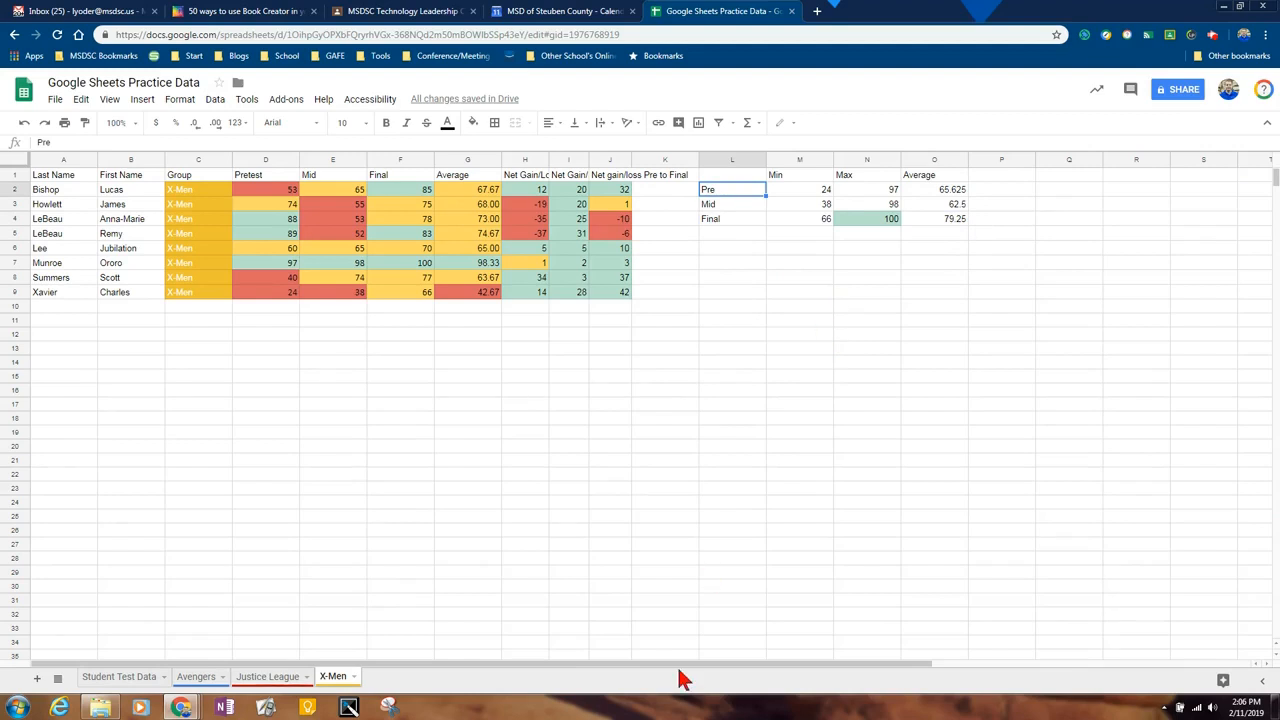
left_click(130, 677)
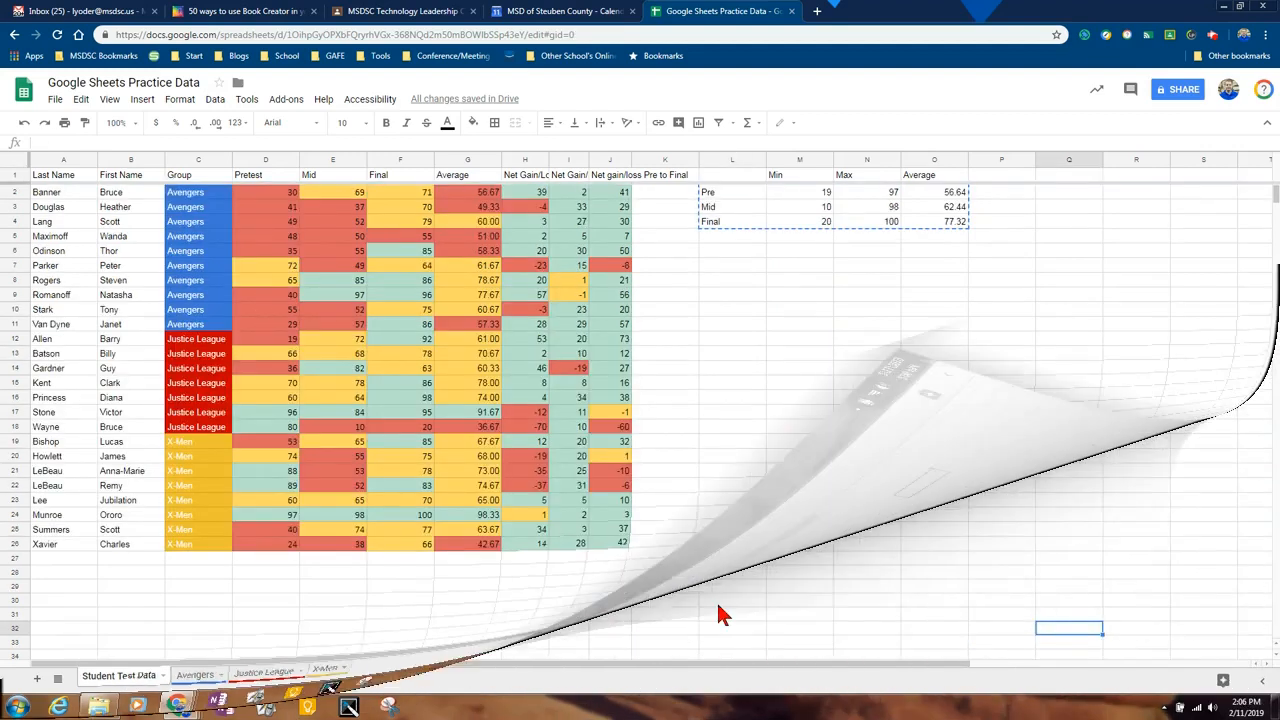